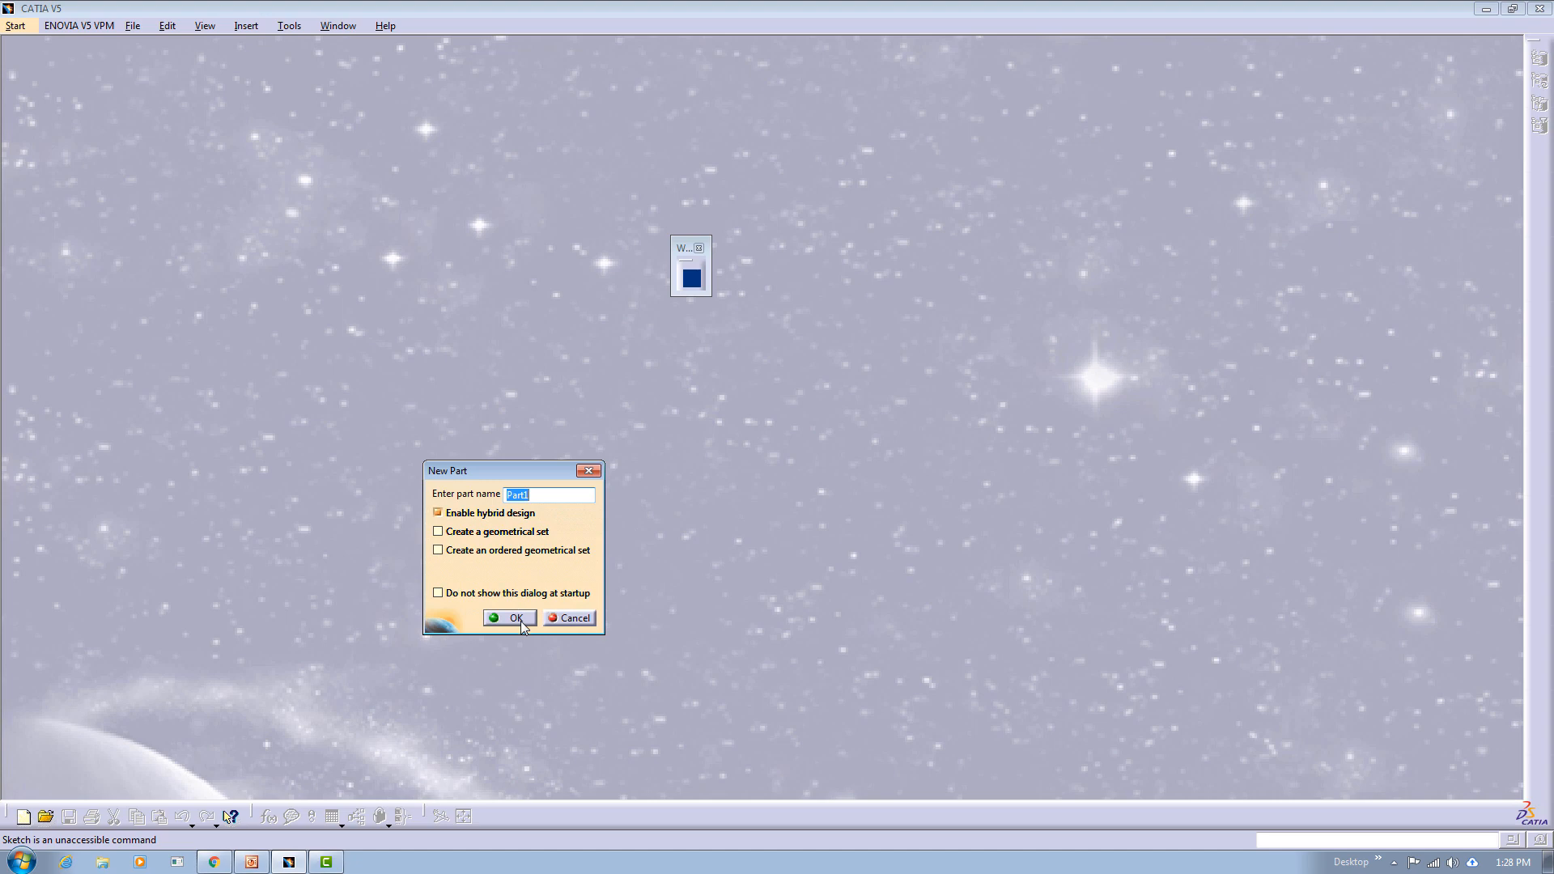
# Create the new part Part1 with hybrid design enabled and open a sketch on the zx plane.
pyautogui.click(515, 619)
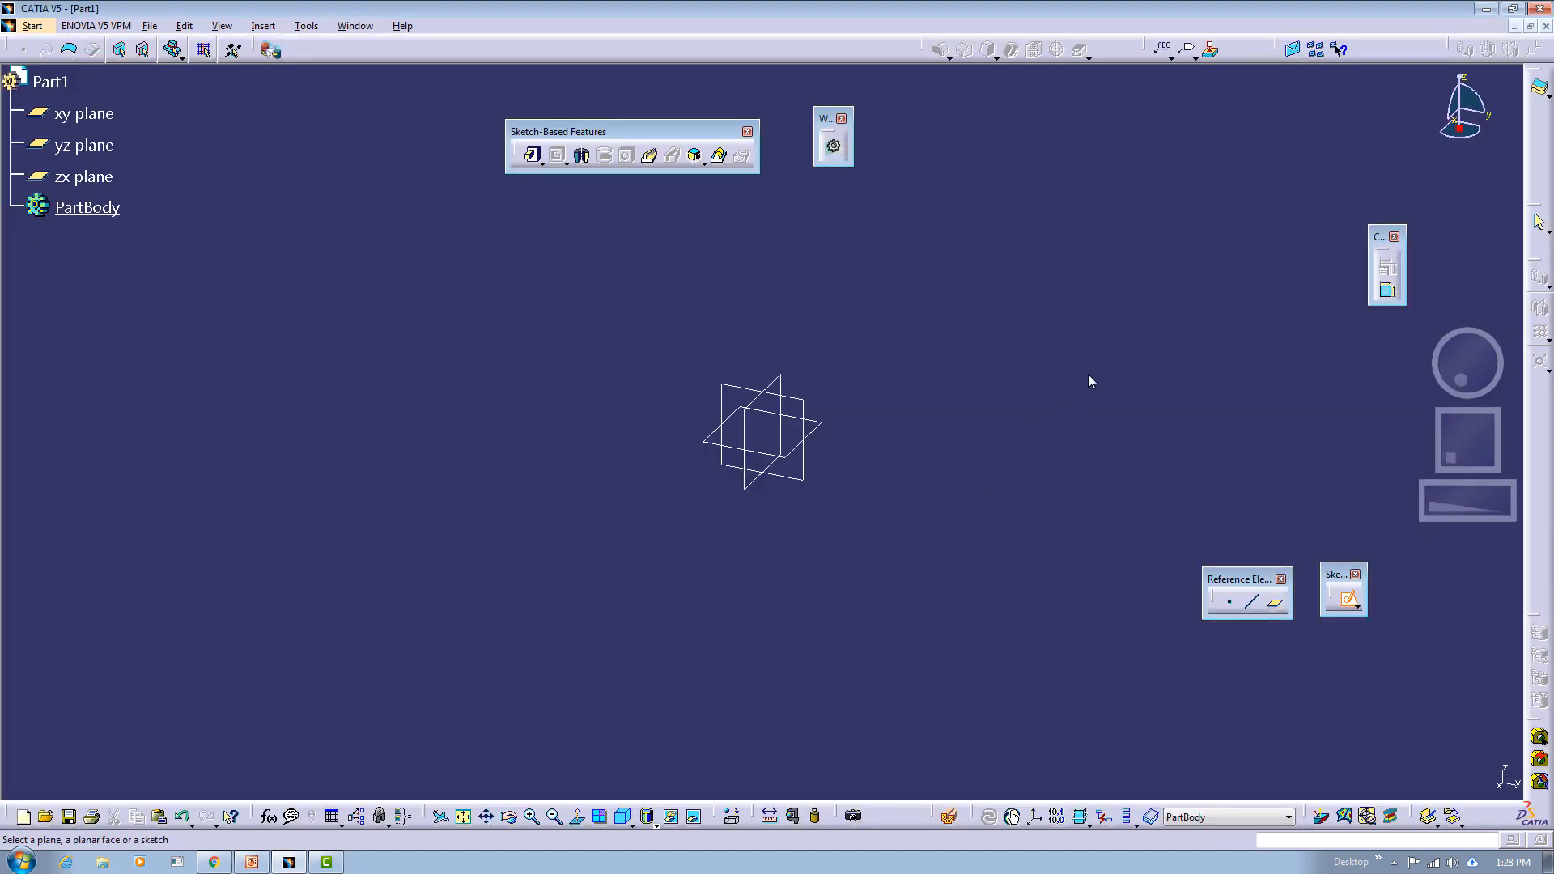
pyautogui.click(1349, 602)
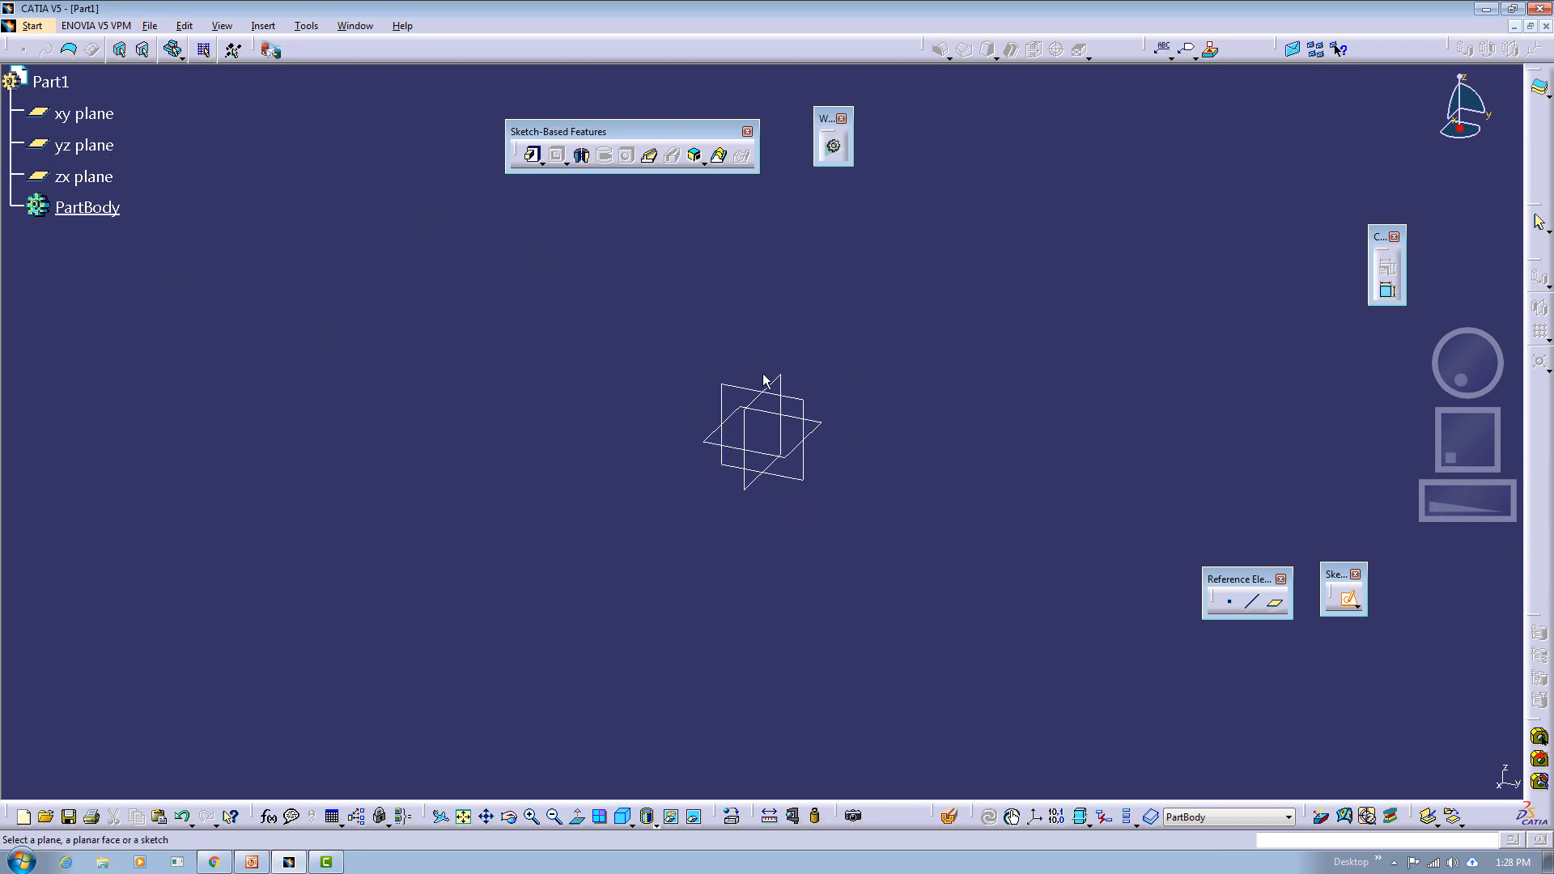
pyautogui.click(791, 386)
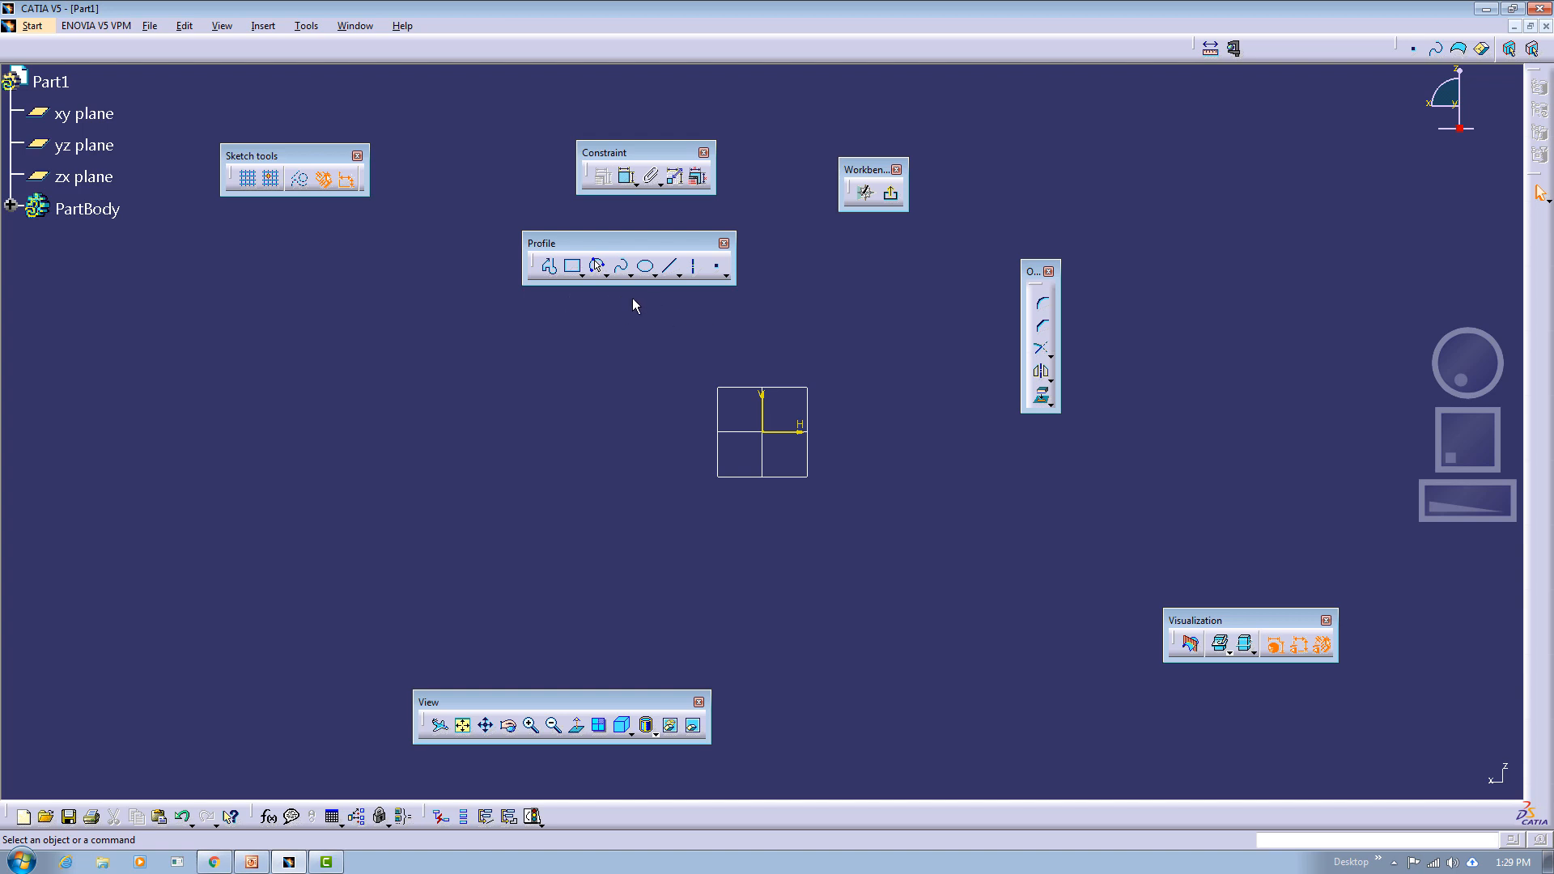
# Place the Sketch tools below the Profile tools, display the sketch grid and enable Snap to Point.
pyautogui.click(862, 196)
pyautogui.moveTo(367, 283)
pyautogui.mouseDown()
pyautogui.moveTo(578, 487)
pyautogui.moveTo(612, 494)
pyautogui.mouseUp()
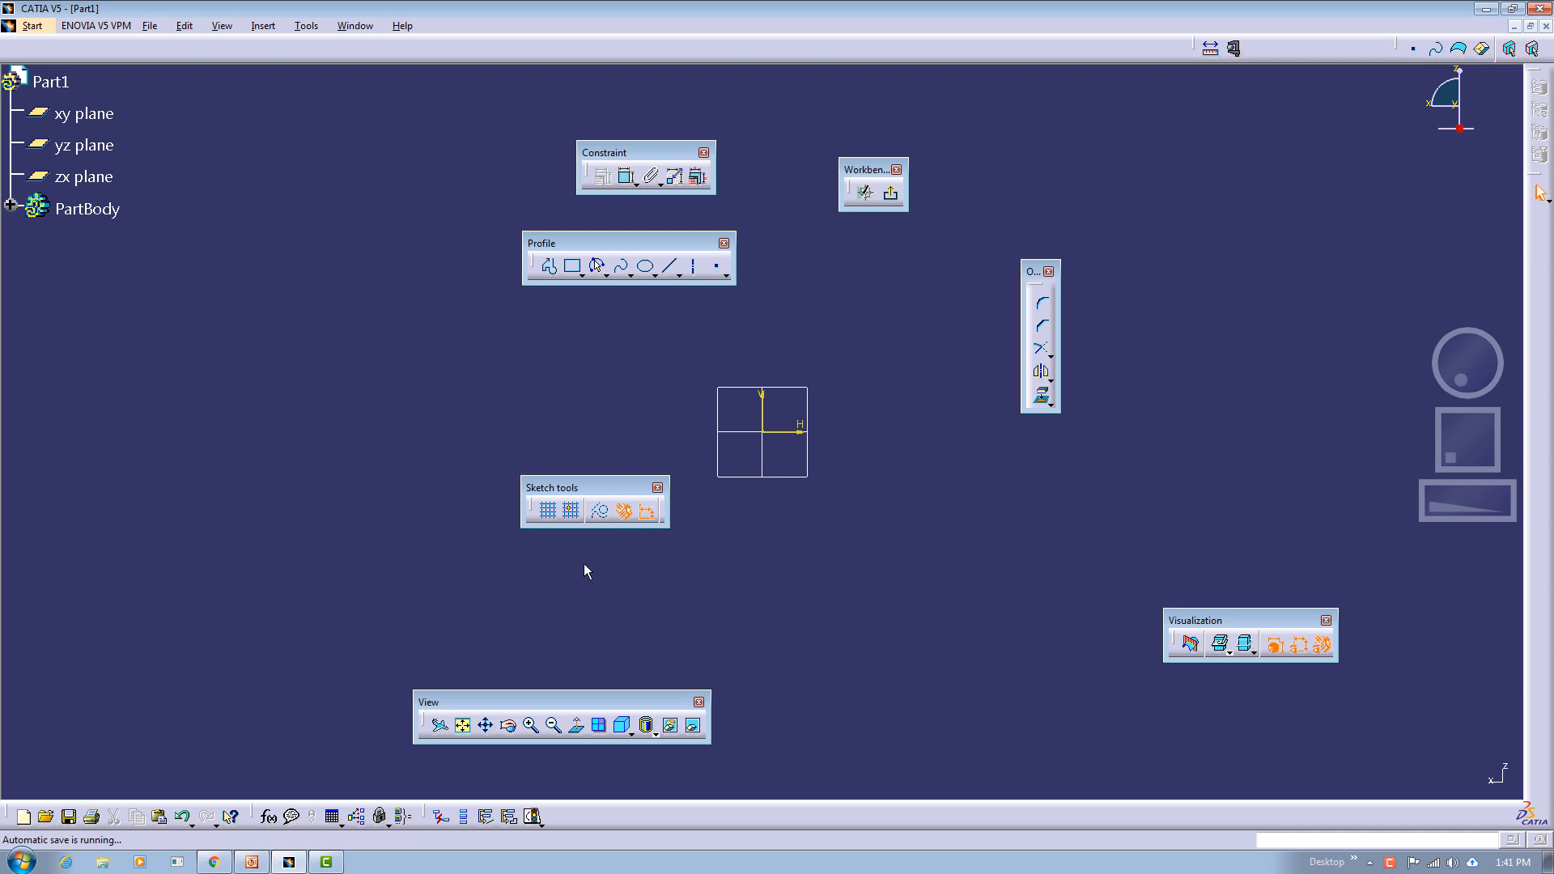
pyautogui.click(555, 512)
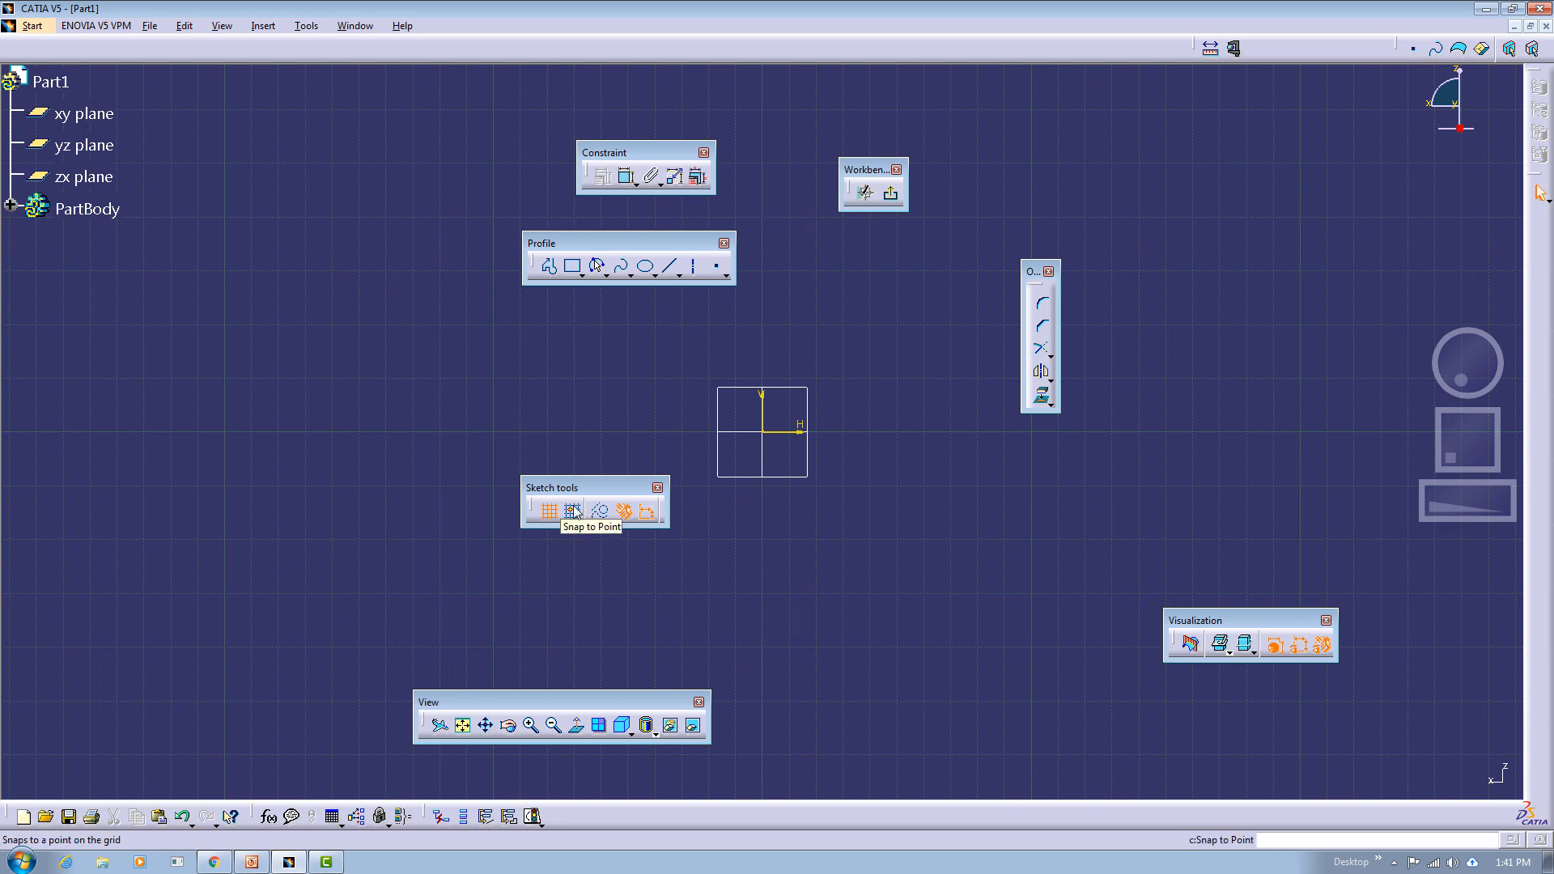
pyautogui.click(573, 510)
pyautogui.click(571, 512)
# Try snapping and grid display with the Profile command active, ending with the grid hidden and Snap to Point enabled.
pyautogui.click(551, 268)
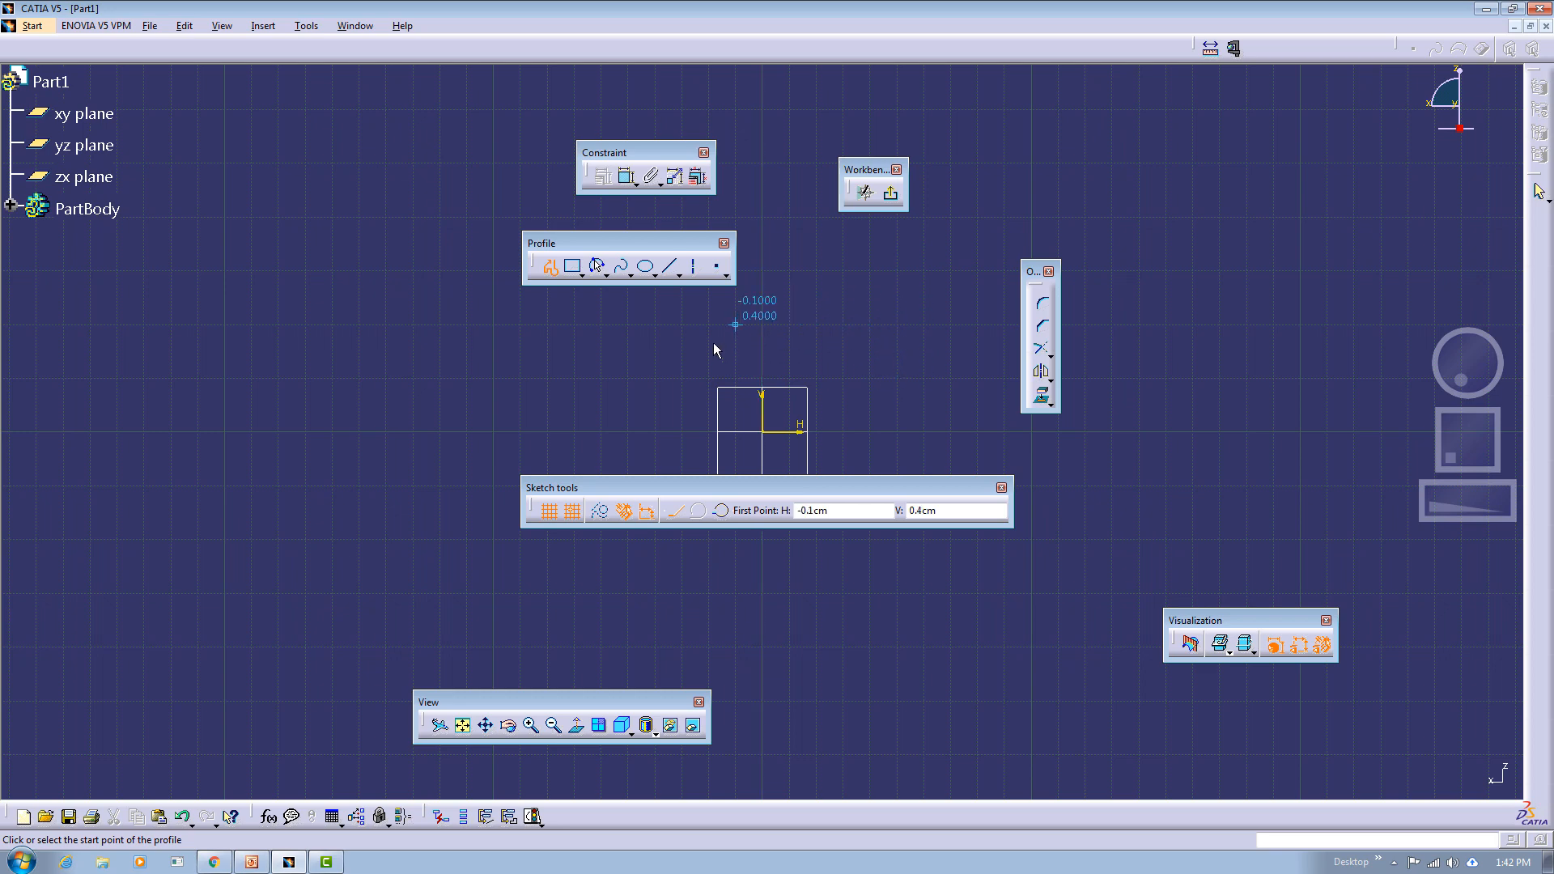
pyautogui.click(570, 517)
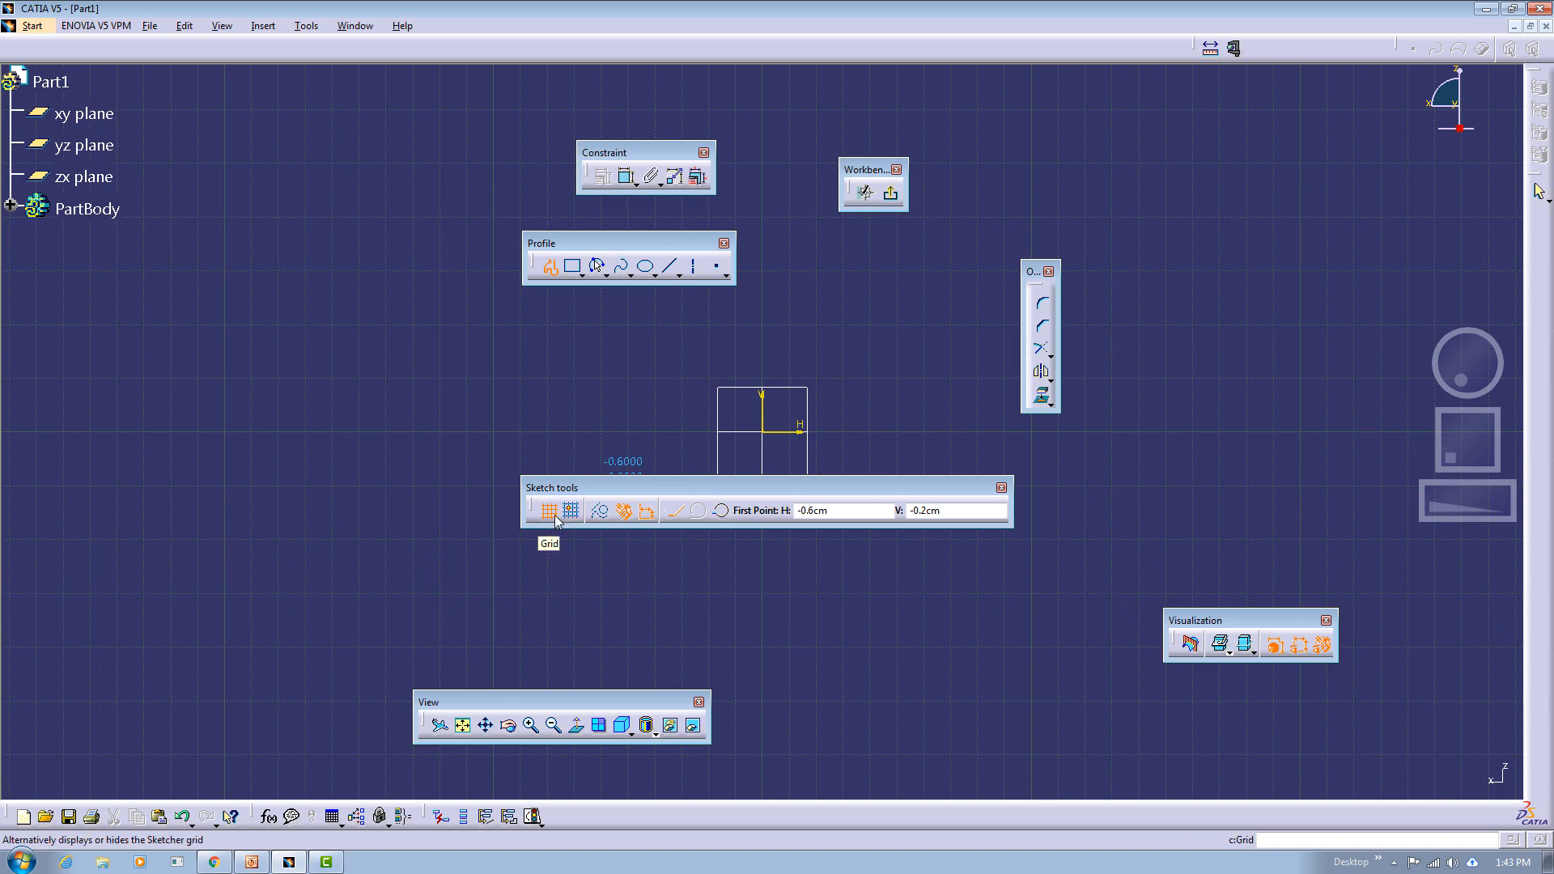
pyautogui.click(550, 515)
pyautogui.click(550, 515)
pyautogui.click(551, 514)
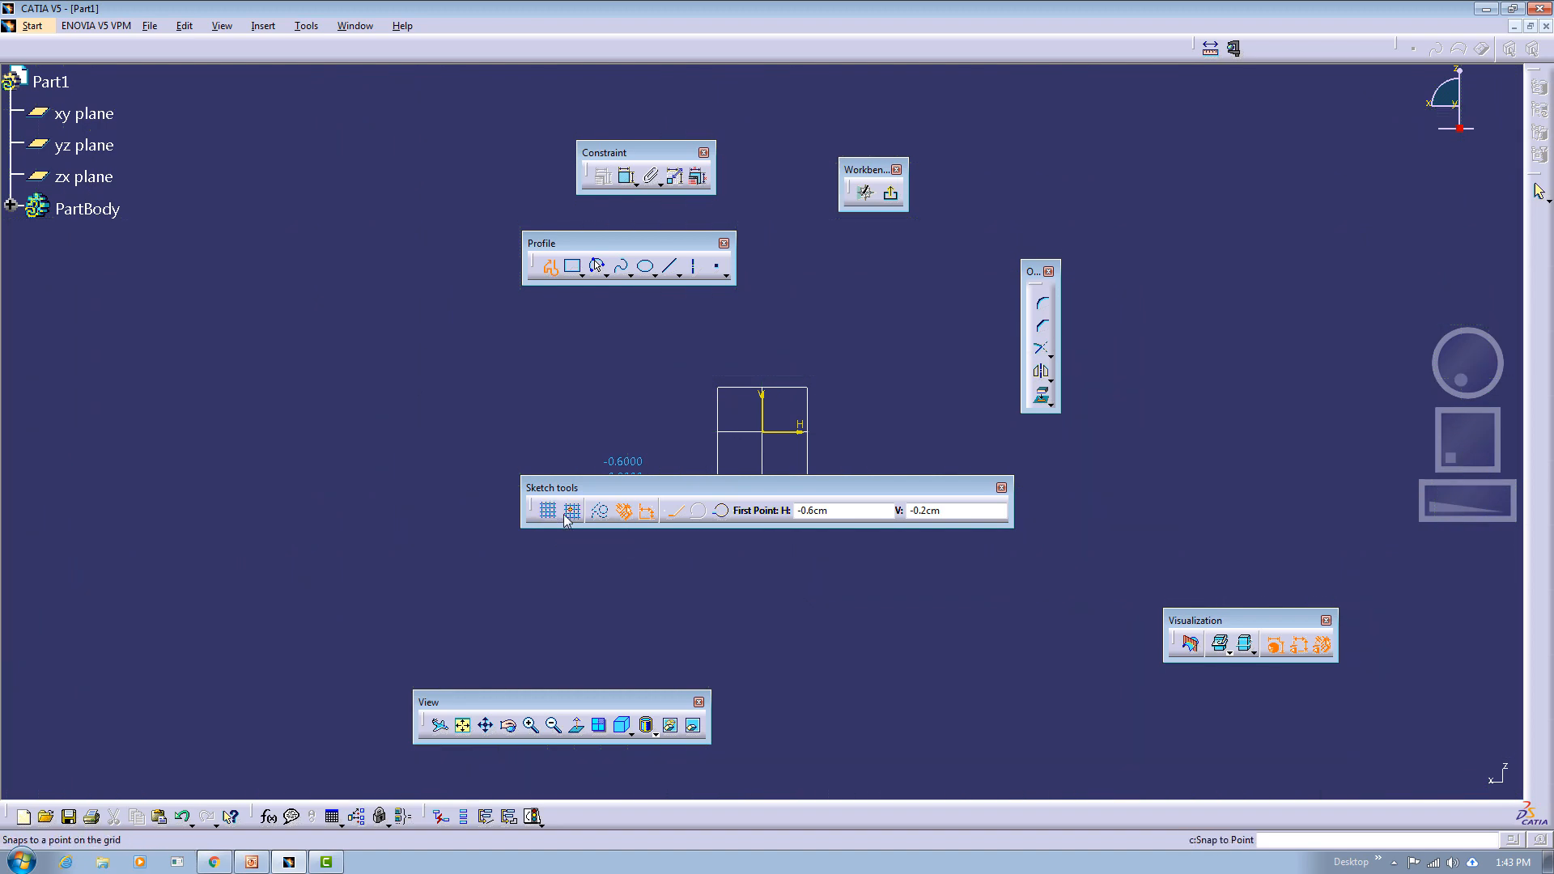
pyautogui.click(571, 511)
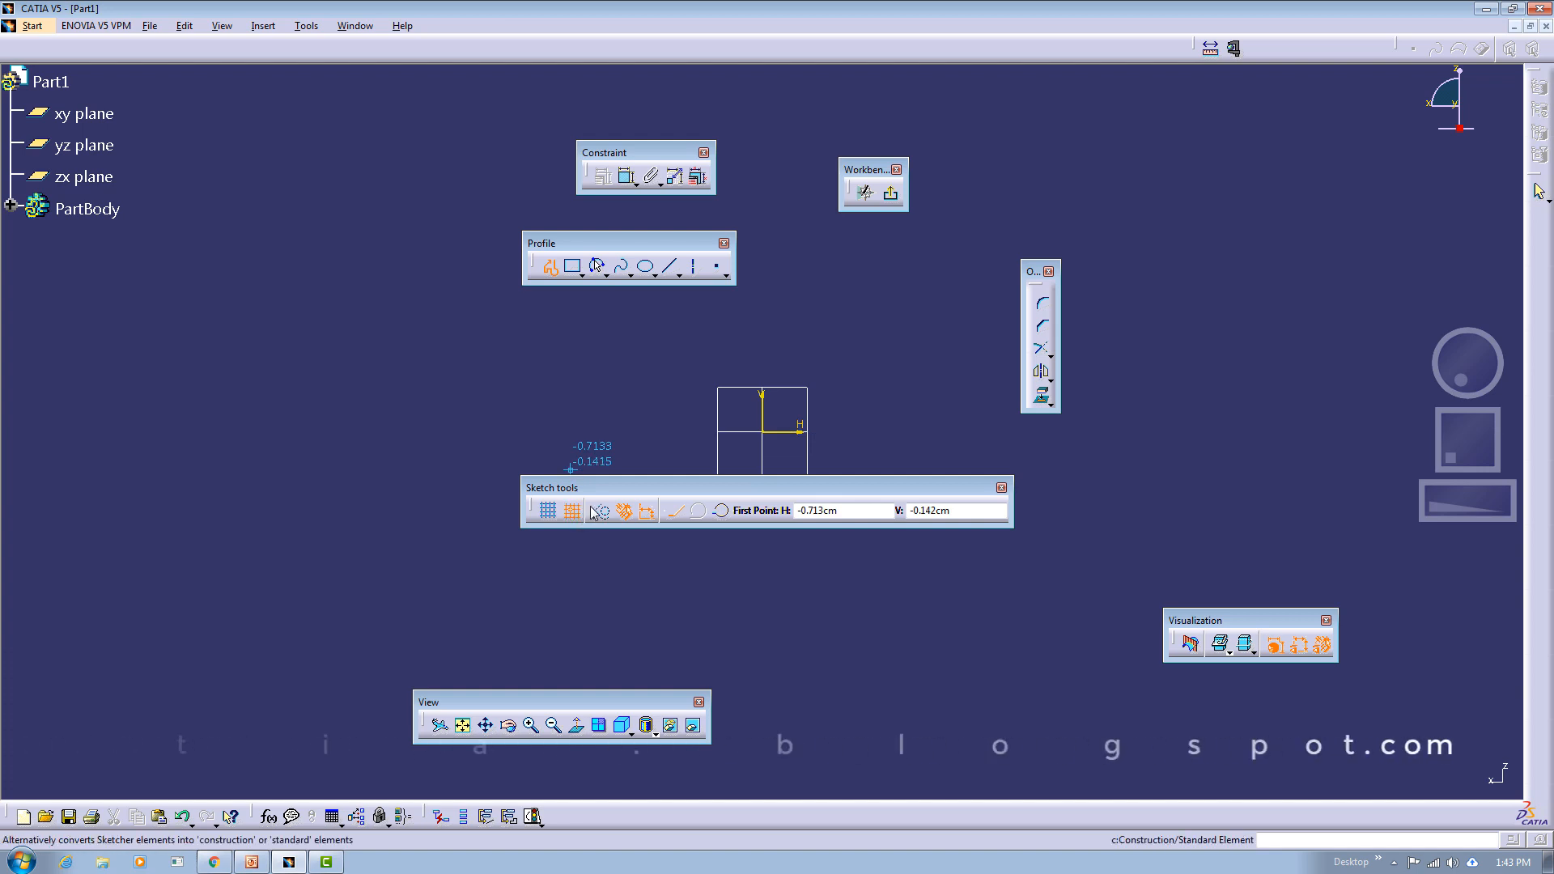
pyautogui.click(551, 273)
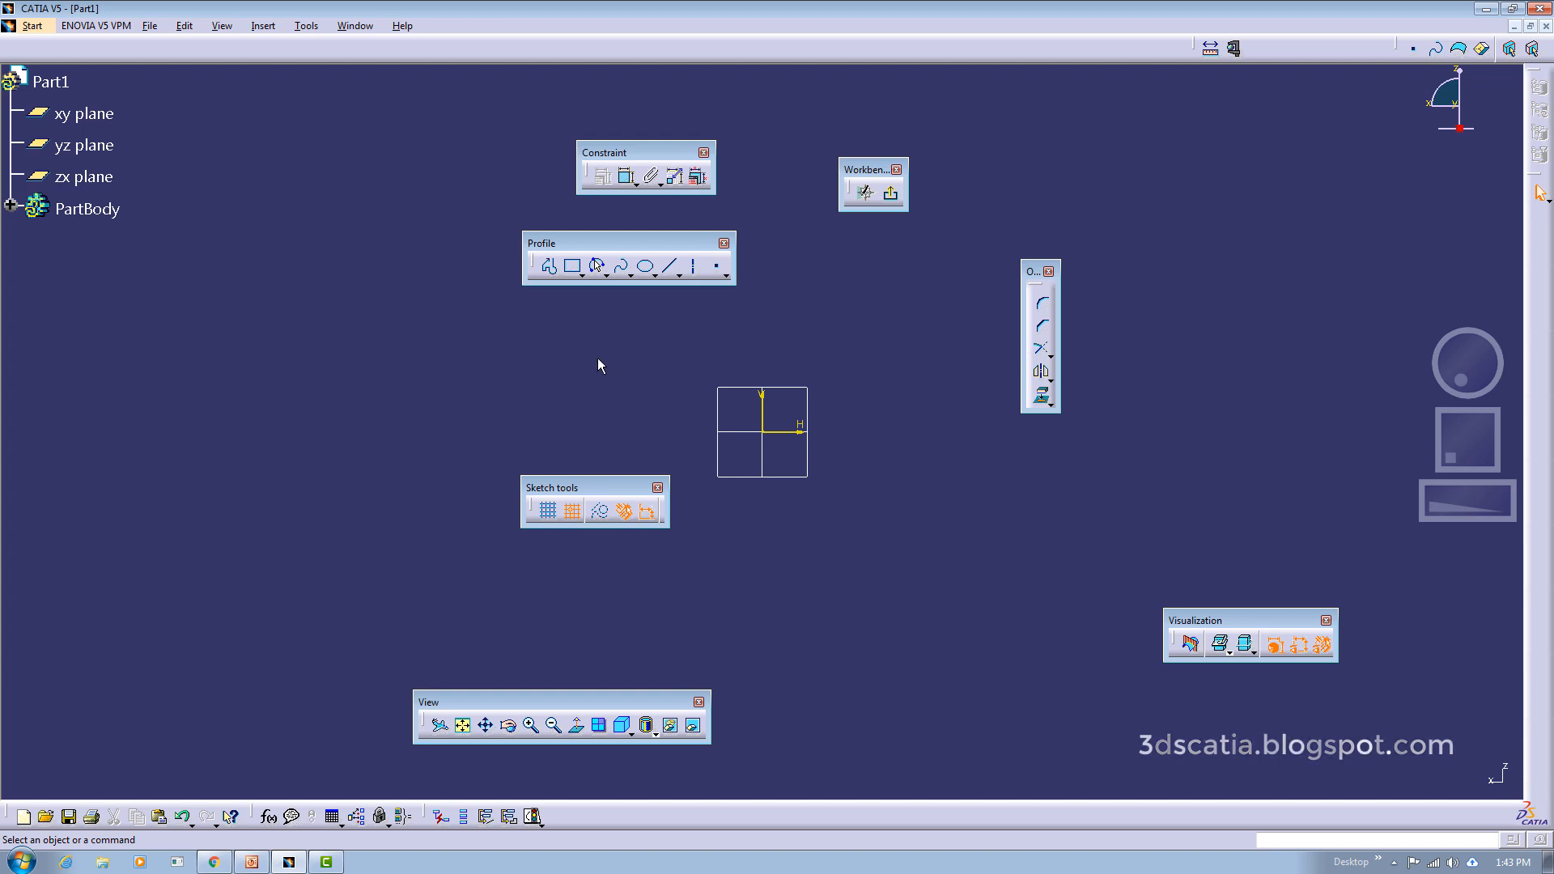
# Try the Rectangle command's start point with the grid shown, and turn off both Snap to Point and the grid.
pyautogui.click(576, 270)
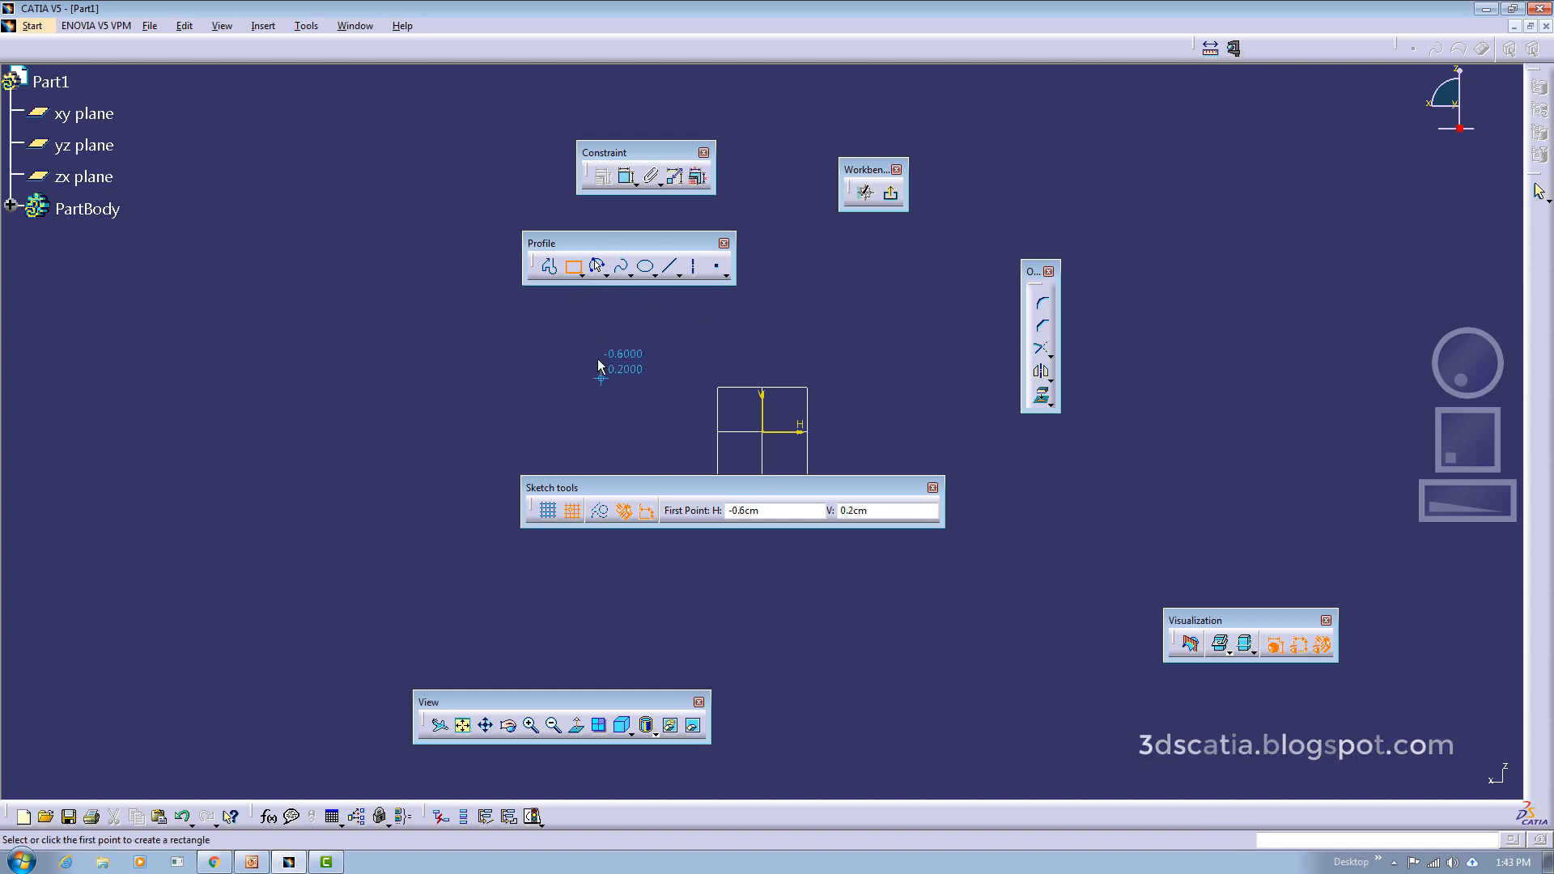
pyautogui.click(547, 510)
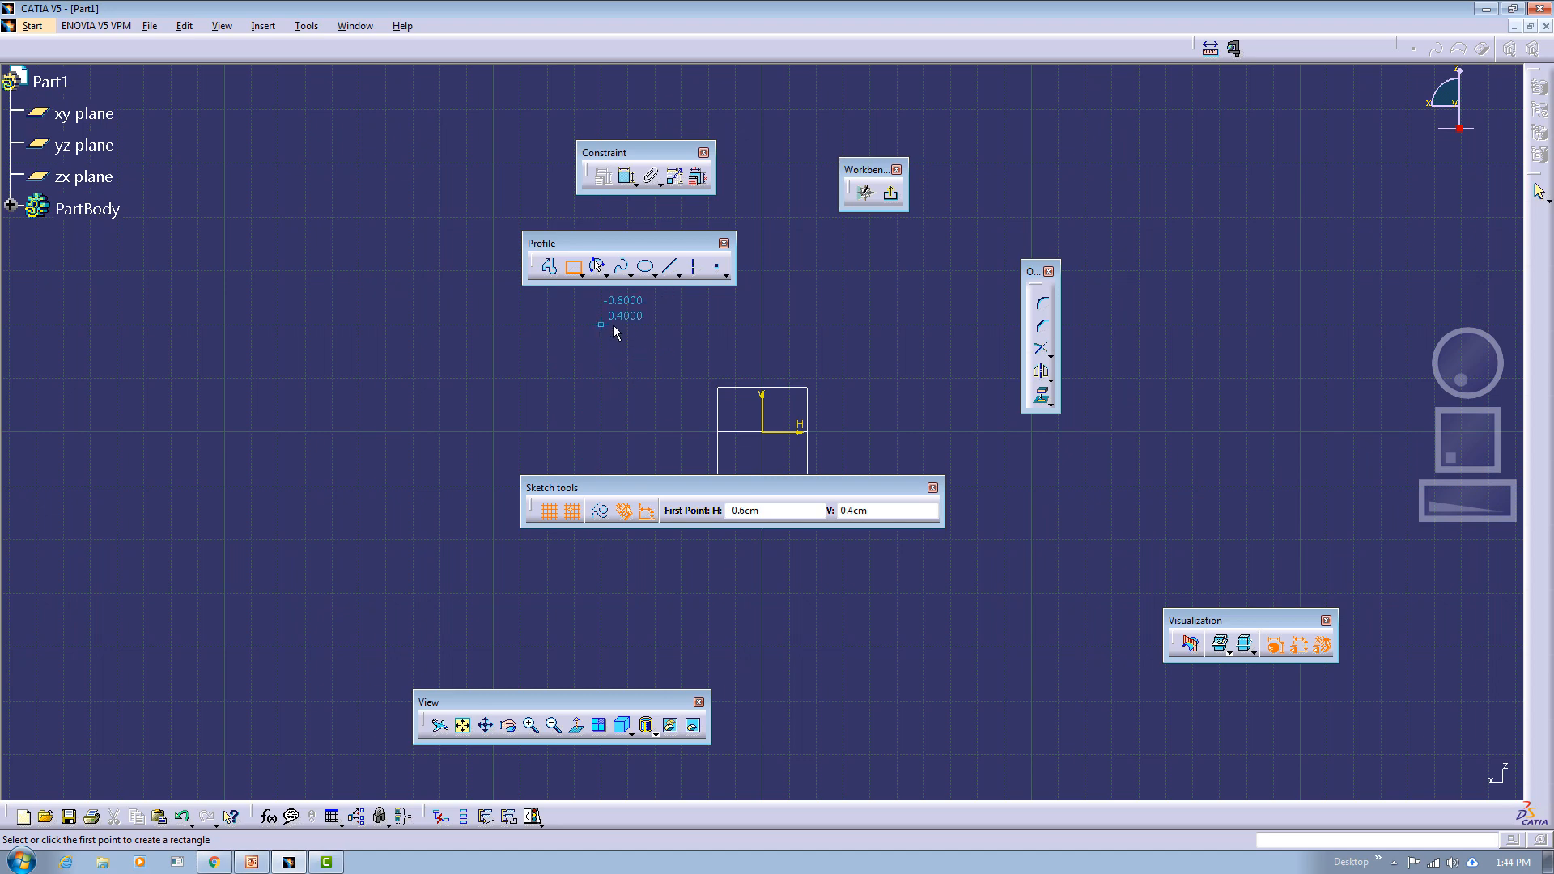
pyautogui.click(574, 266)
pyautogui.click(572, 510)
pyautogui.click(549, 511)
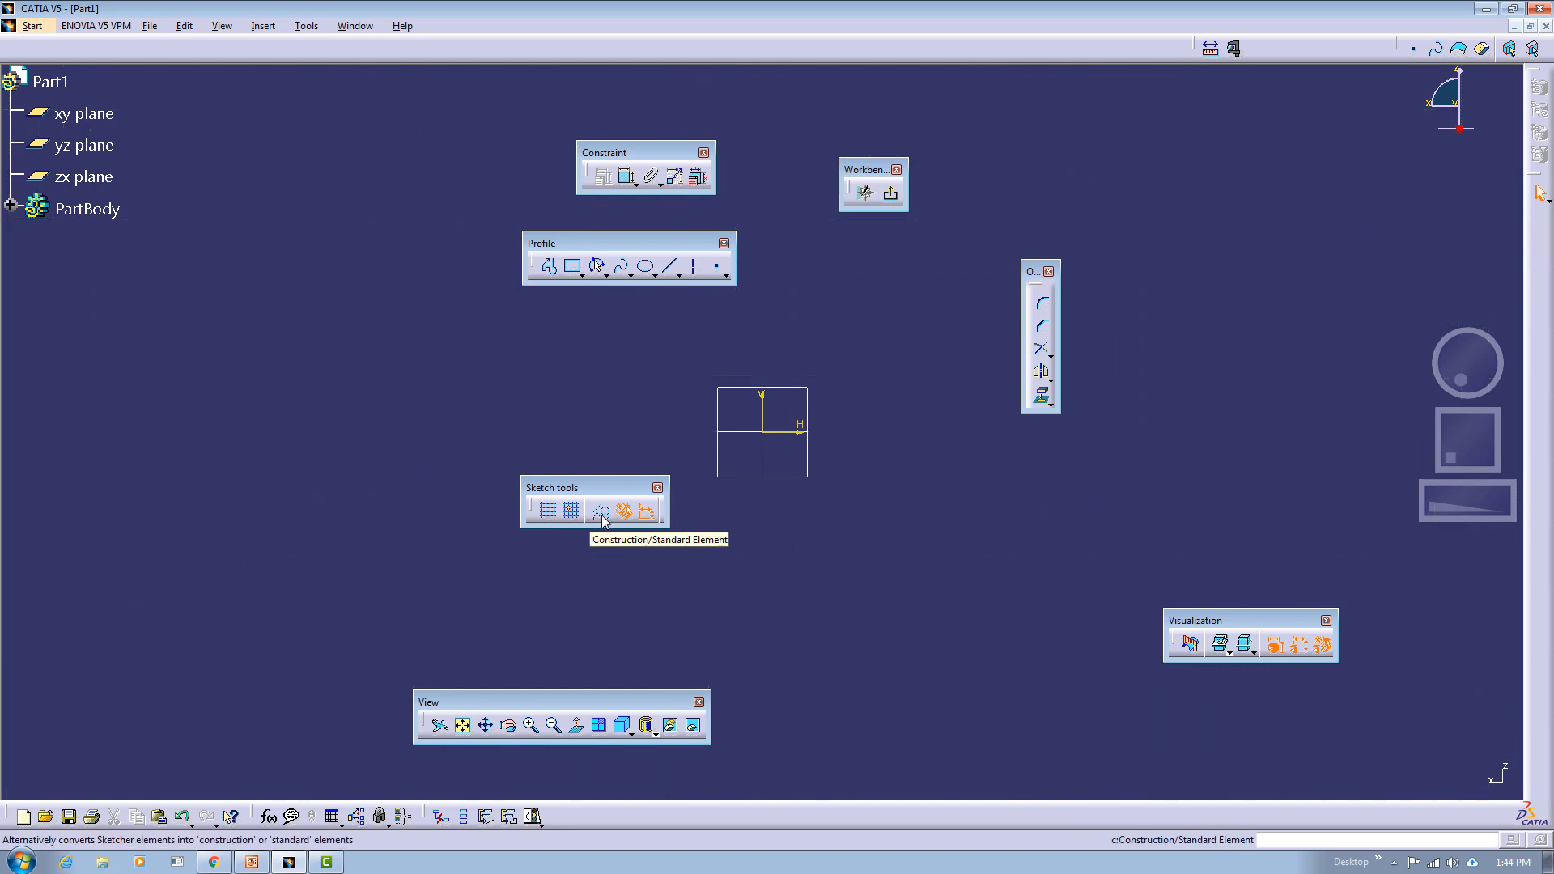
# Sketch a rectangle of standard elements around the origin and delete it.
pyautogui.click(573, 267)
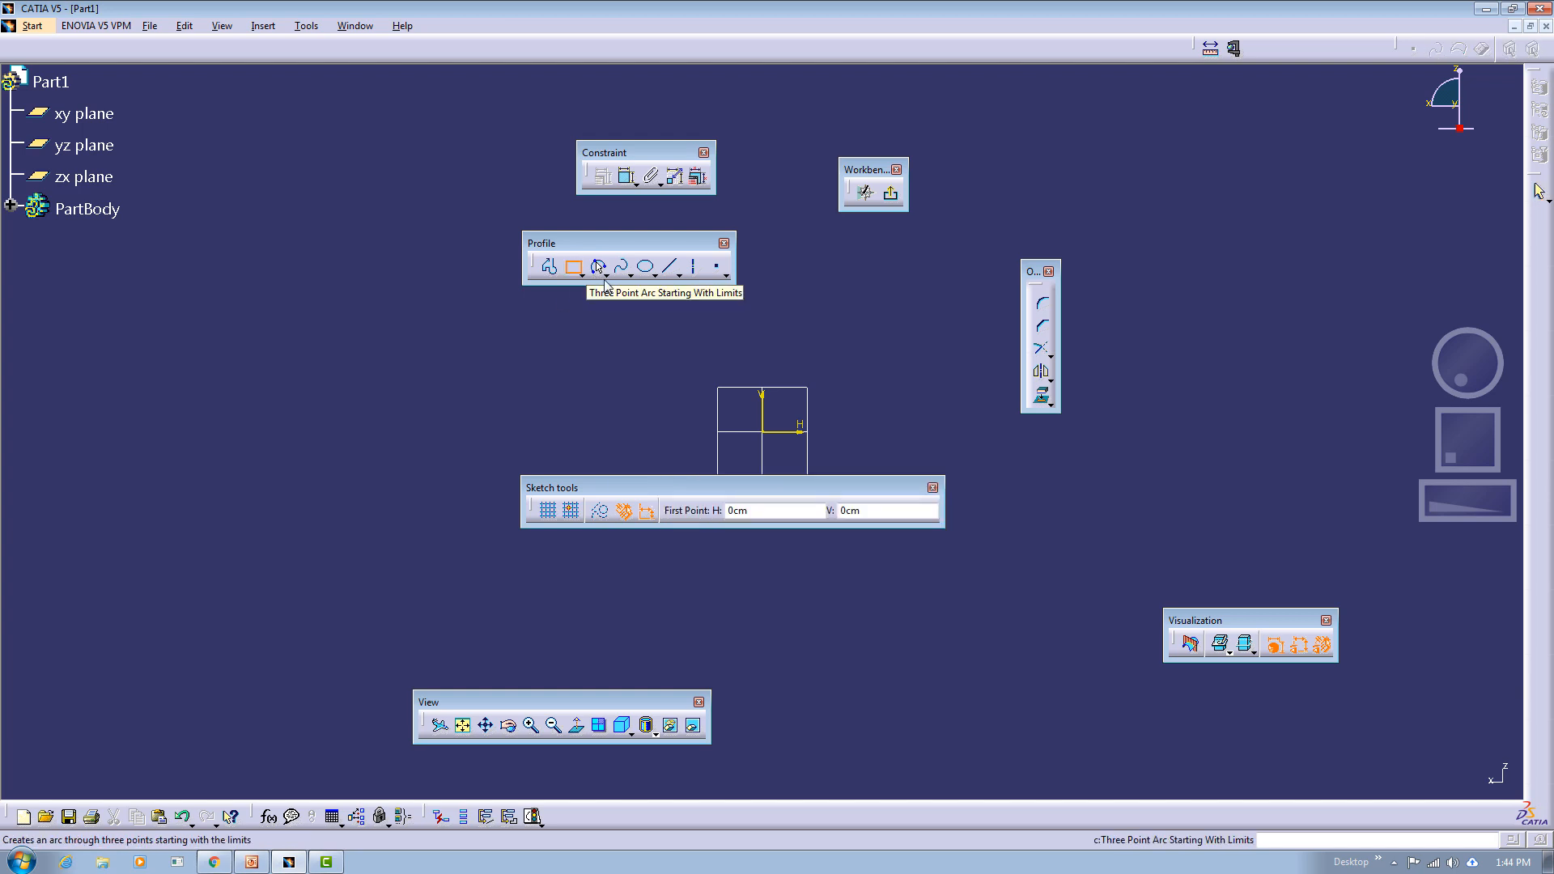
pyautogui.click(648, 330)
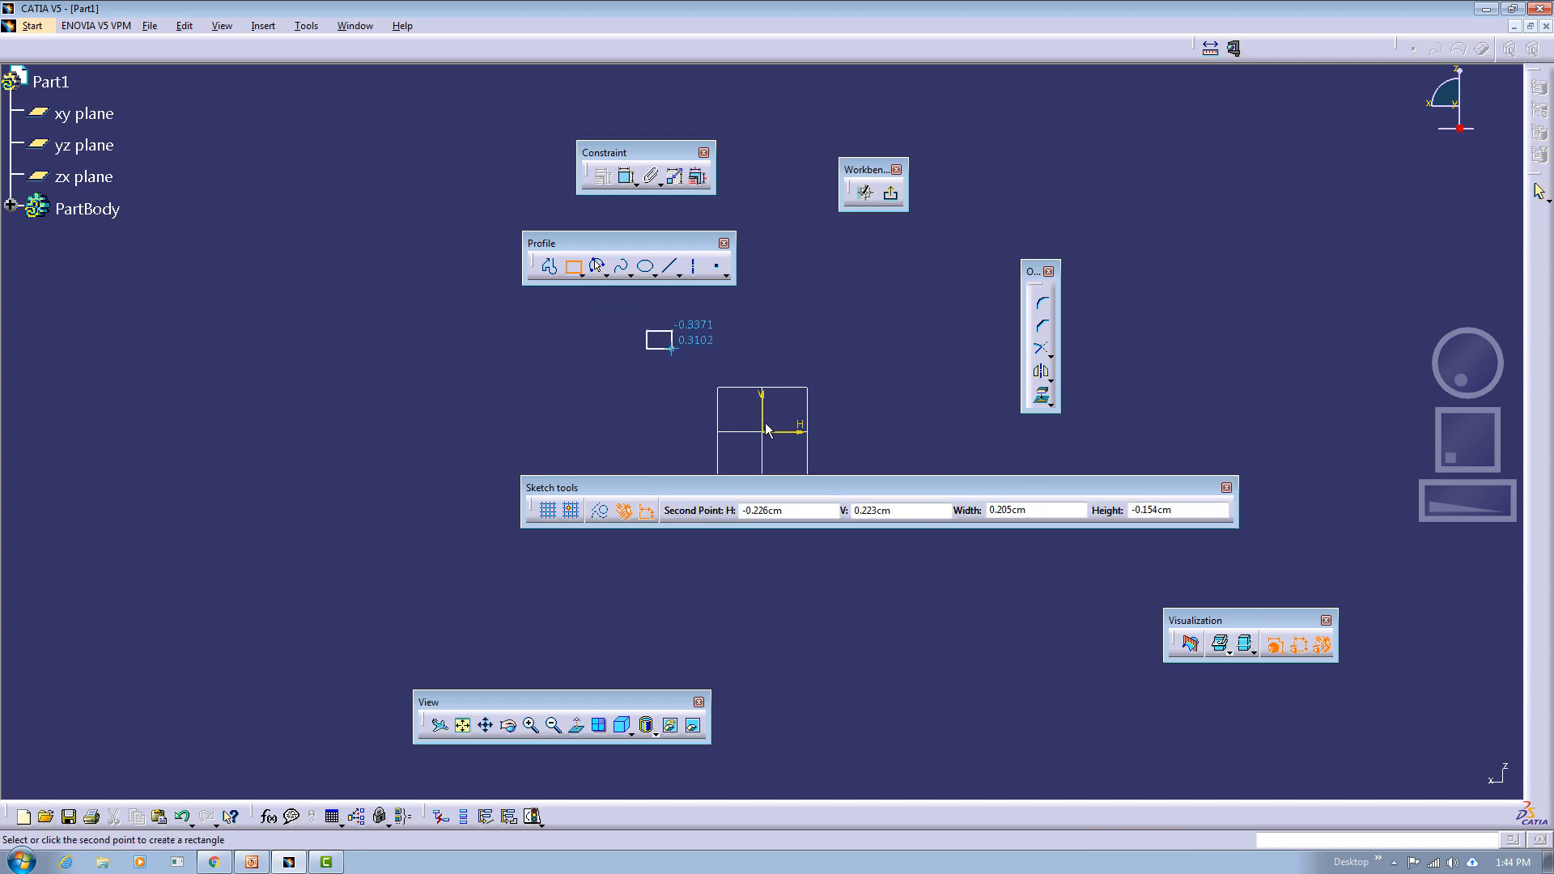
pyautogui.click(895, 589)
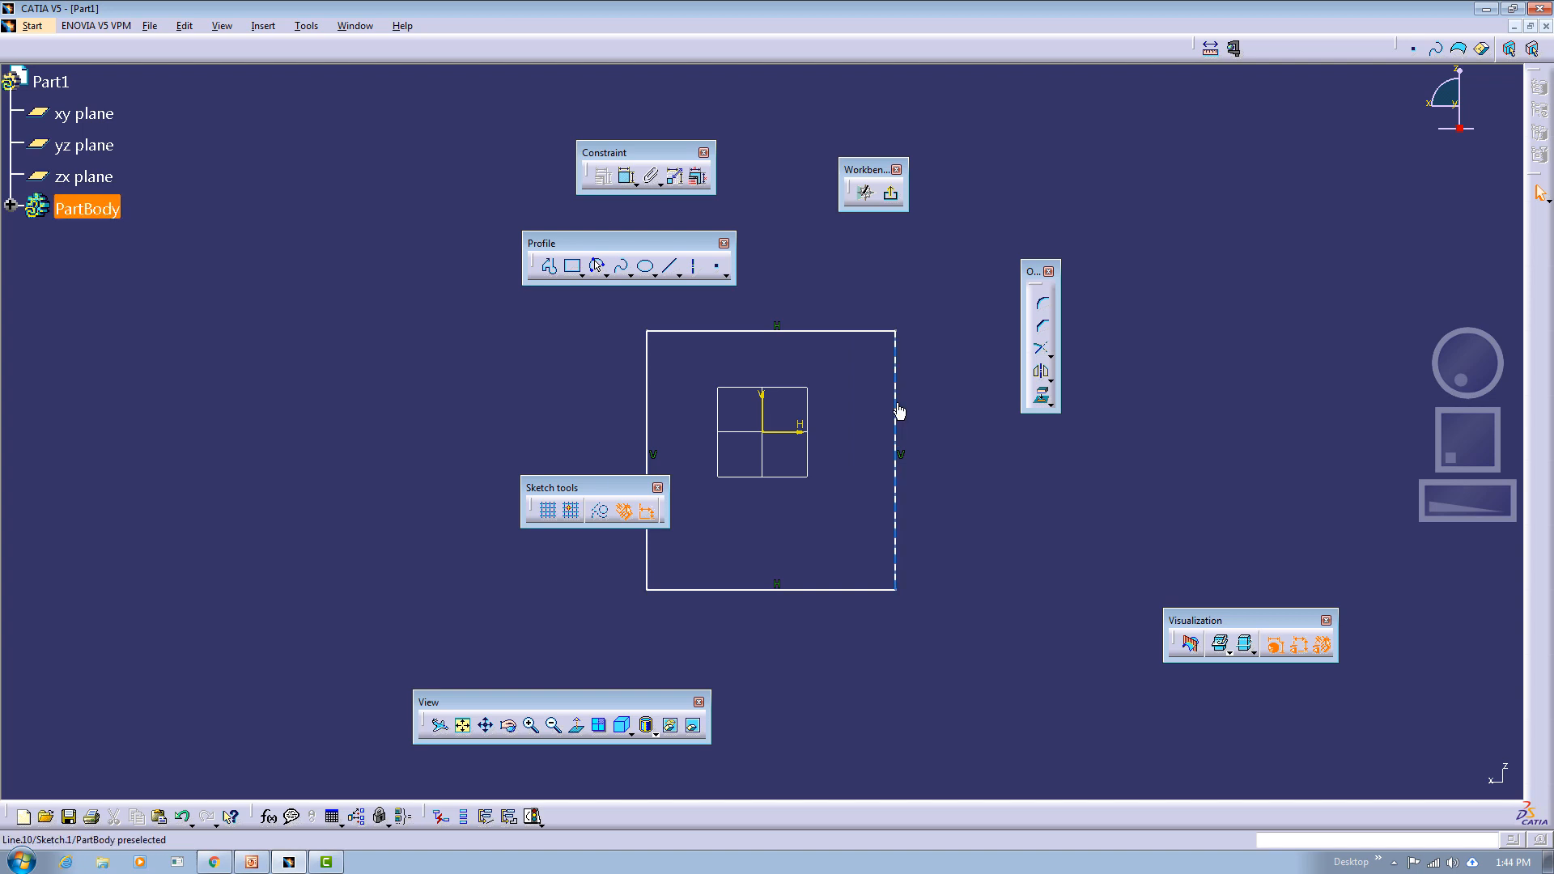
pyautogui.moveTo(608, 322)
pyautogui.mouseDown()
pyautogui.moveTo(676, 333)
pyautogui.moveTo(919, 669)
pyautogui.moveTo(947, 665)
pyautogui.moveTo(961, 625)
pyautogui.mouseUp()
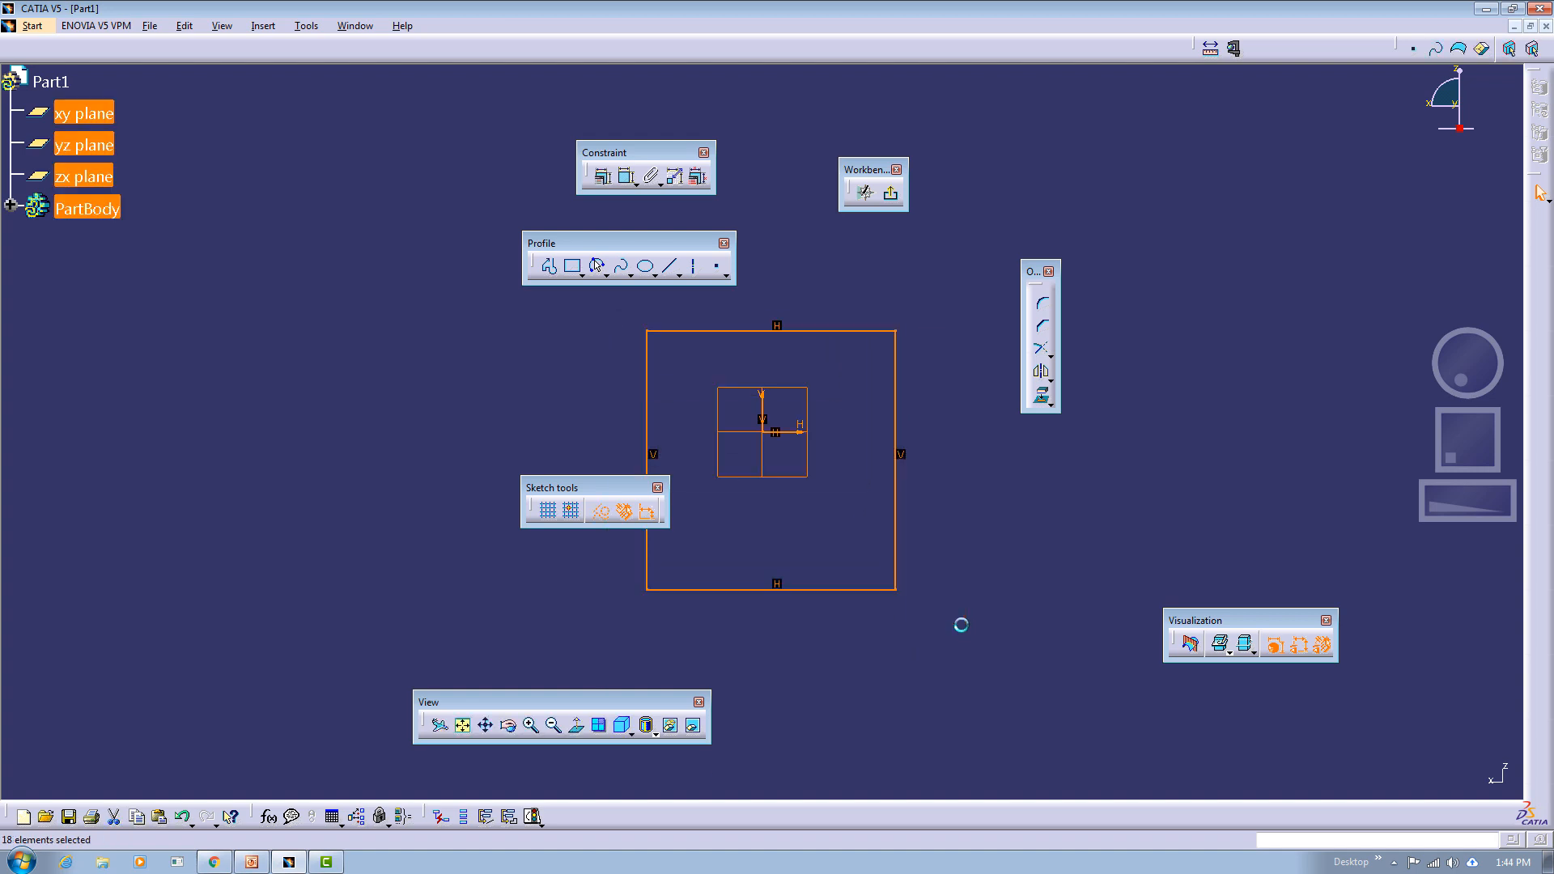
pyautogui.press('Delete')
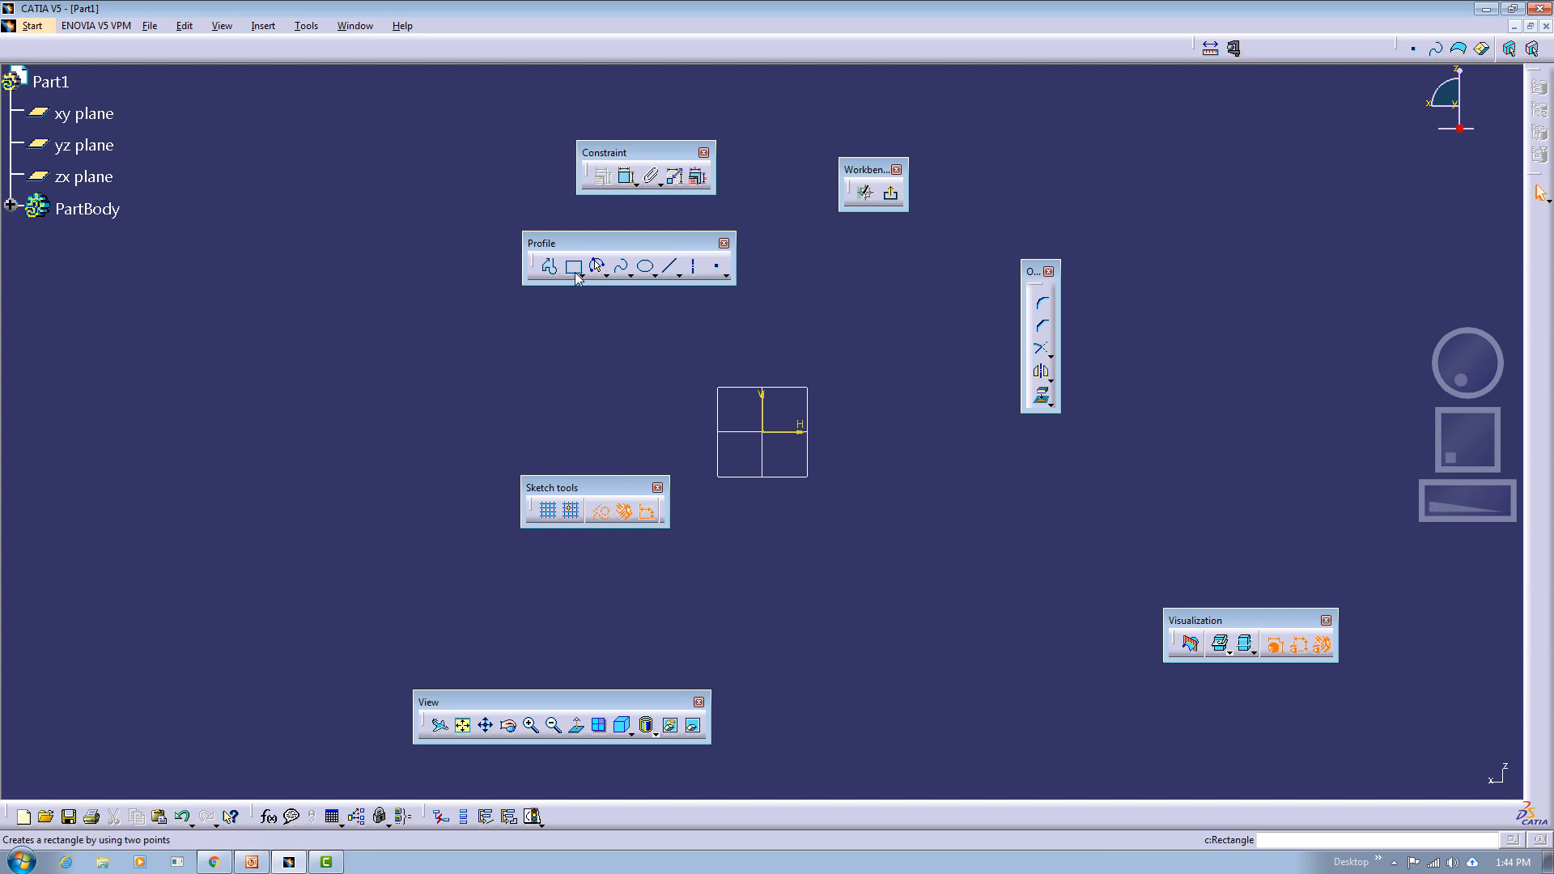
# Sketch a rectangle of construction elements around the origin and reshape it by moving its right and upper edges.
pyautogui.click(574, 267)
pyautogui.click(668, 330)
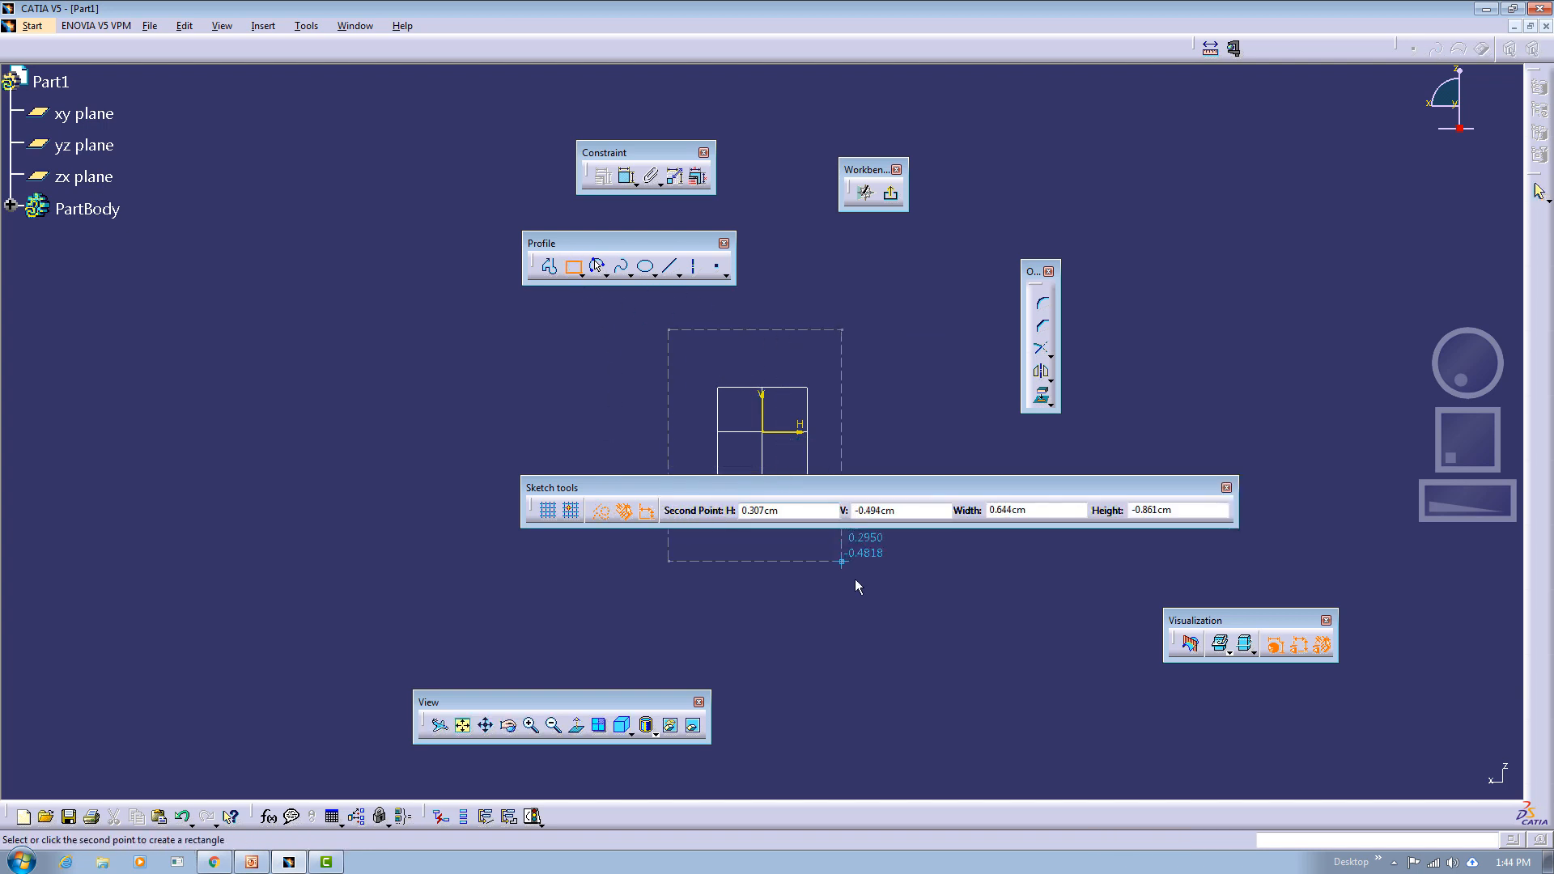
pyautogui.click(864, 593)
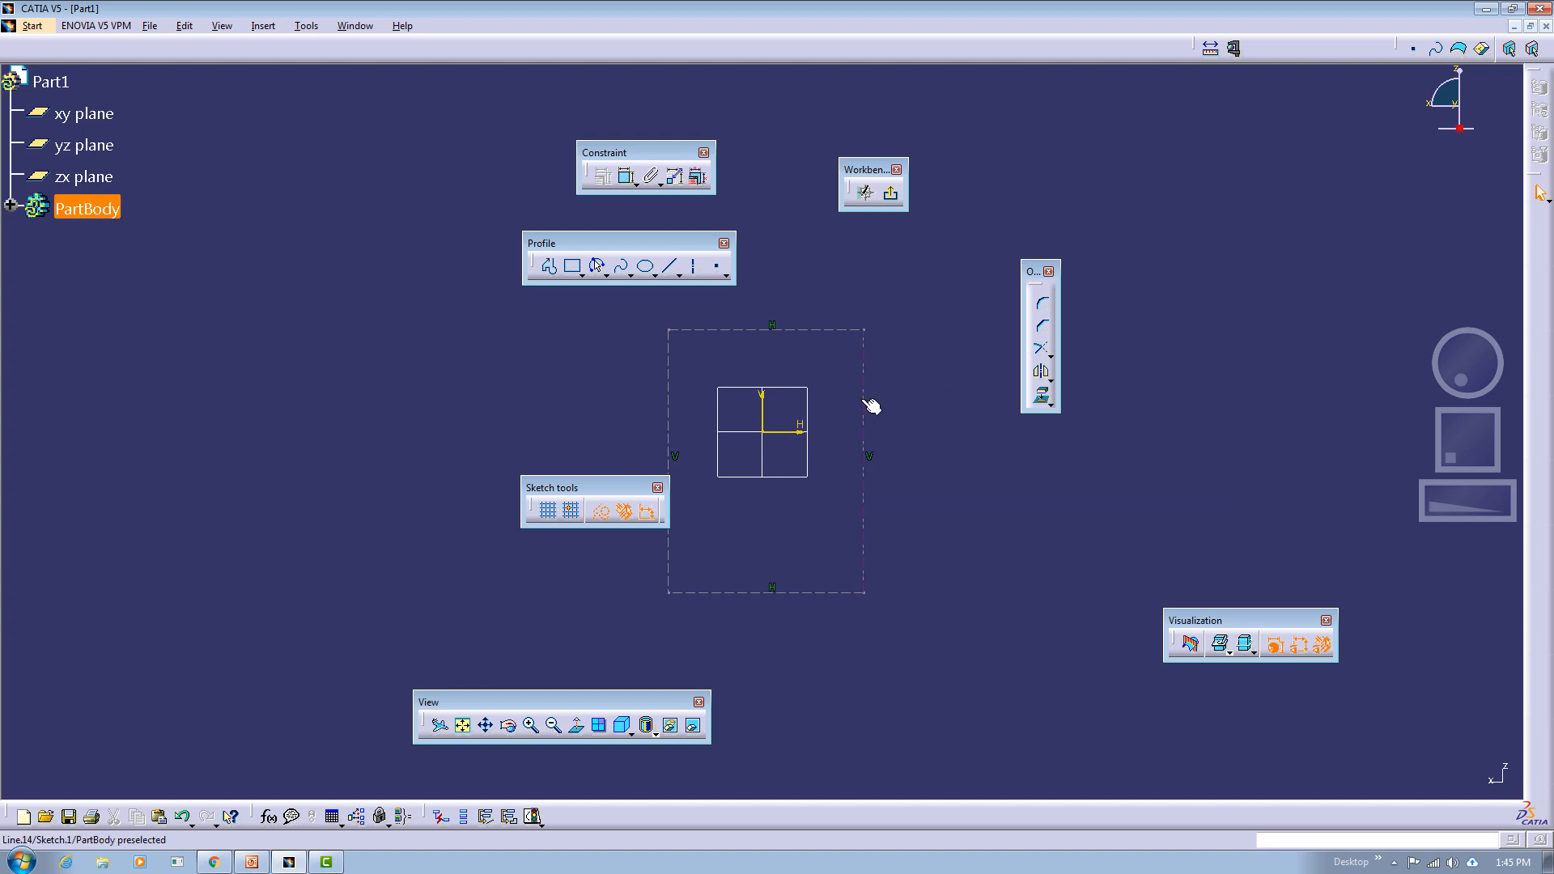
pyautogui.moveTo(863, 398); pyautogui.dragTo(949, 372)
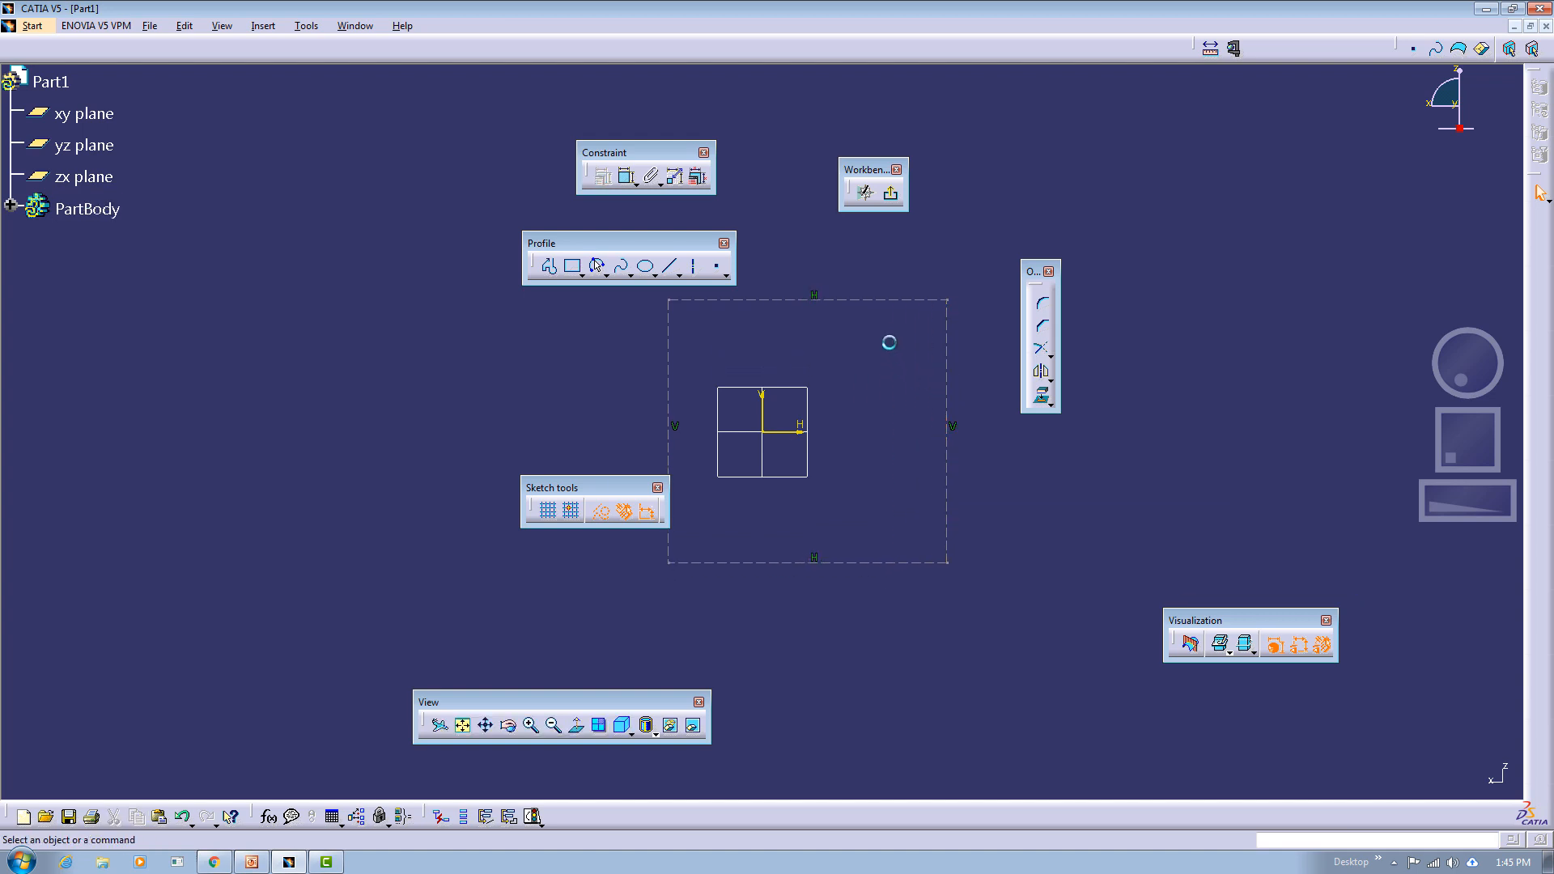
pyautogui.moveTo(908, 303); pyautogui.dragTo(904, 353)
pyautogui.click(881, 437)
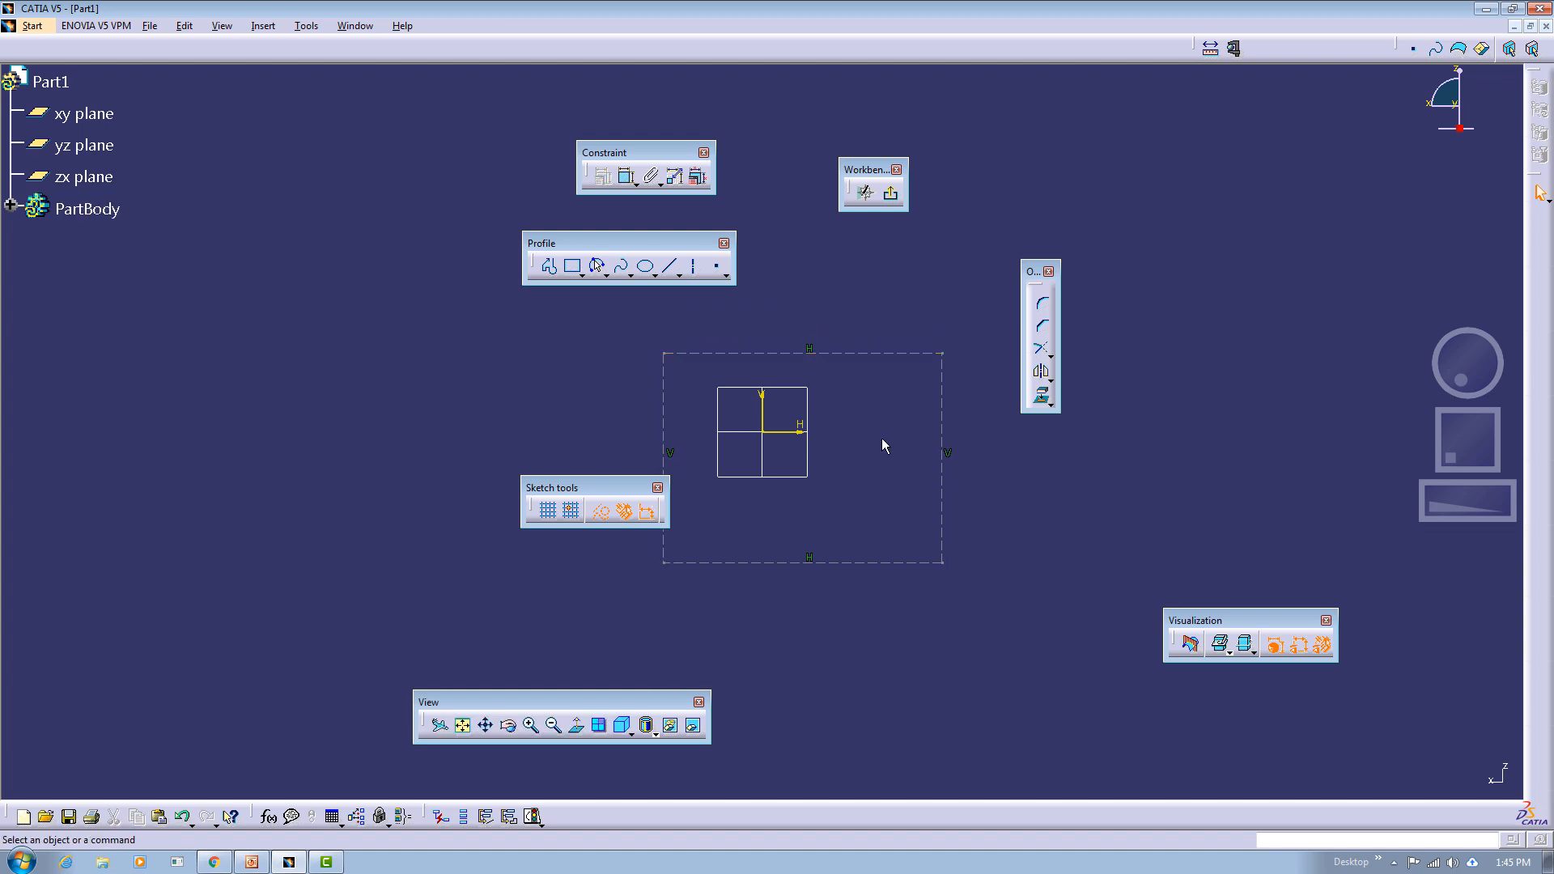
pyautogui.click(601, 515)
pyautogui.moveTo(866, 361); pyautogui.dragTo(854, 321)
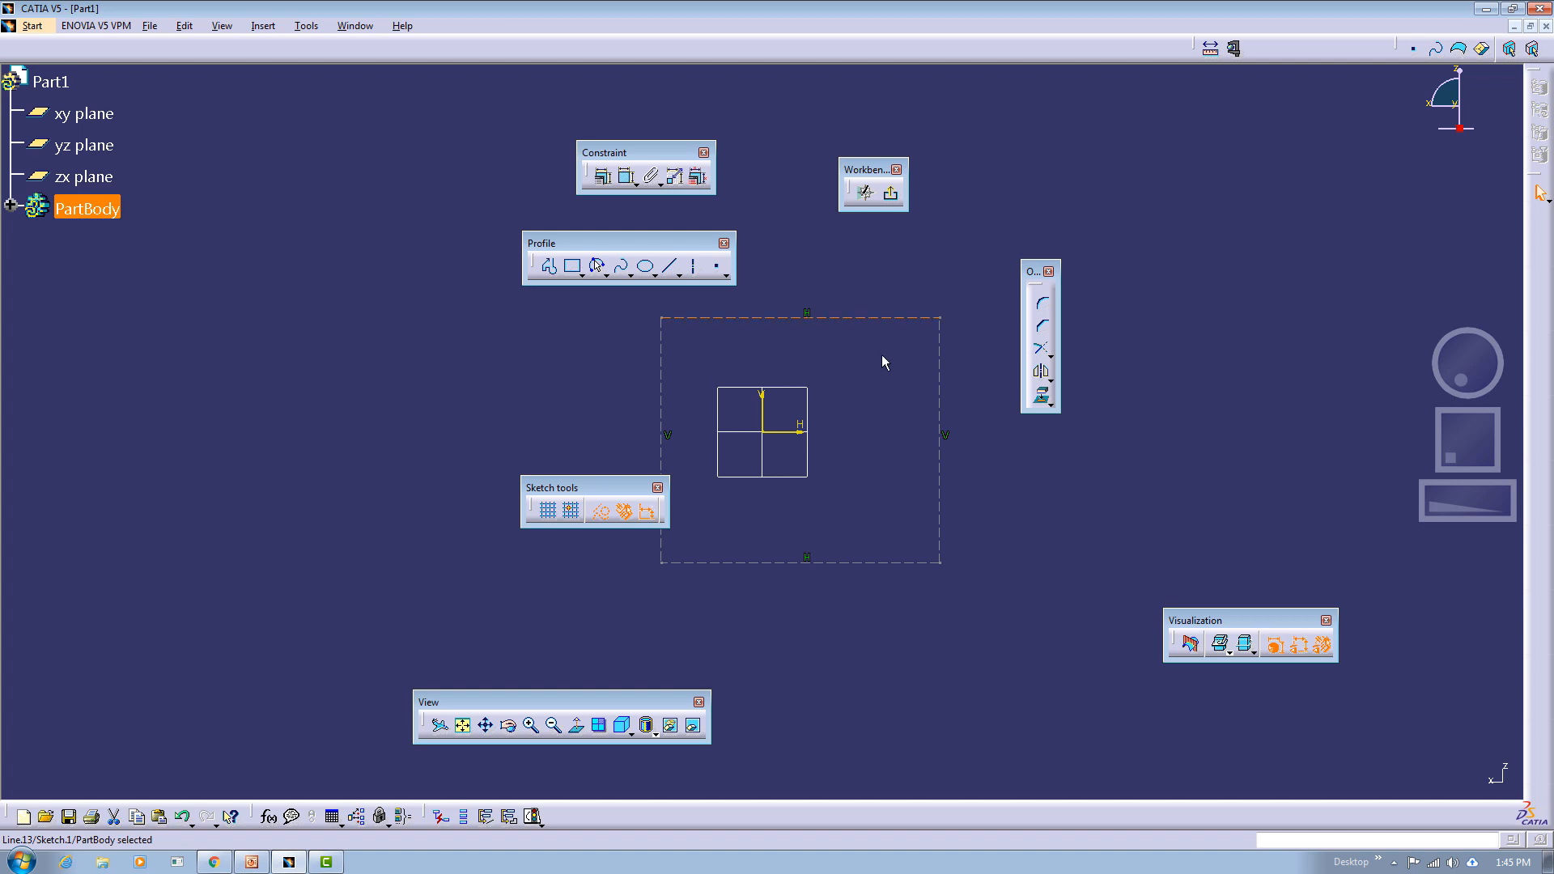
pyautogui.click(878, 387)
# Delete the construction rectangle and switch drawing back to standard elements.
pyautogui.moveTo(624, 298)
pyautogui.mouseDown()
pyautogui.moveTo(798, 426)
pyautogui.moveTo(978, 596)
pyautogui.mouseUp()
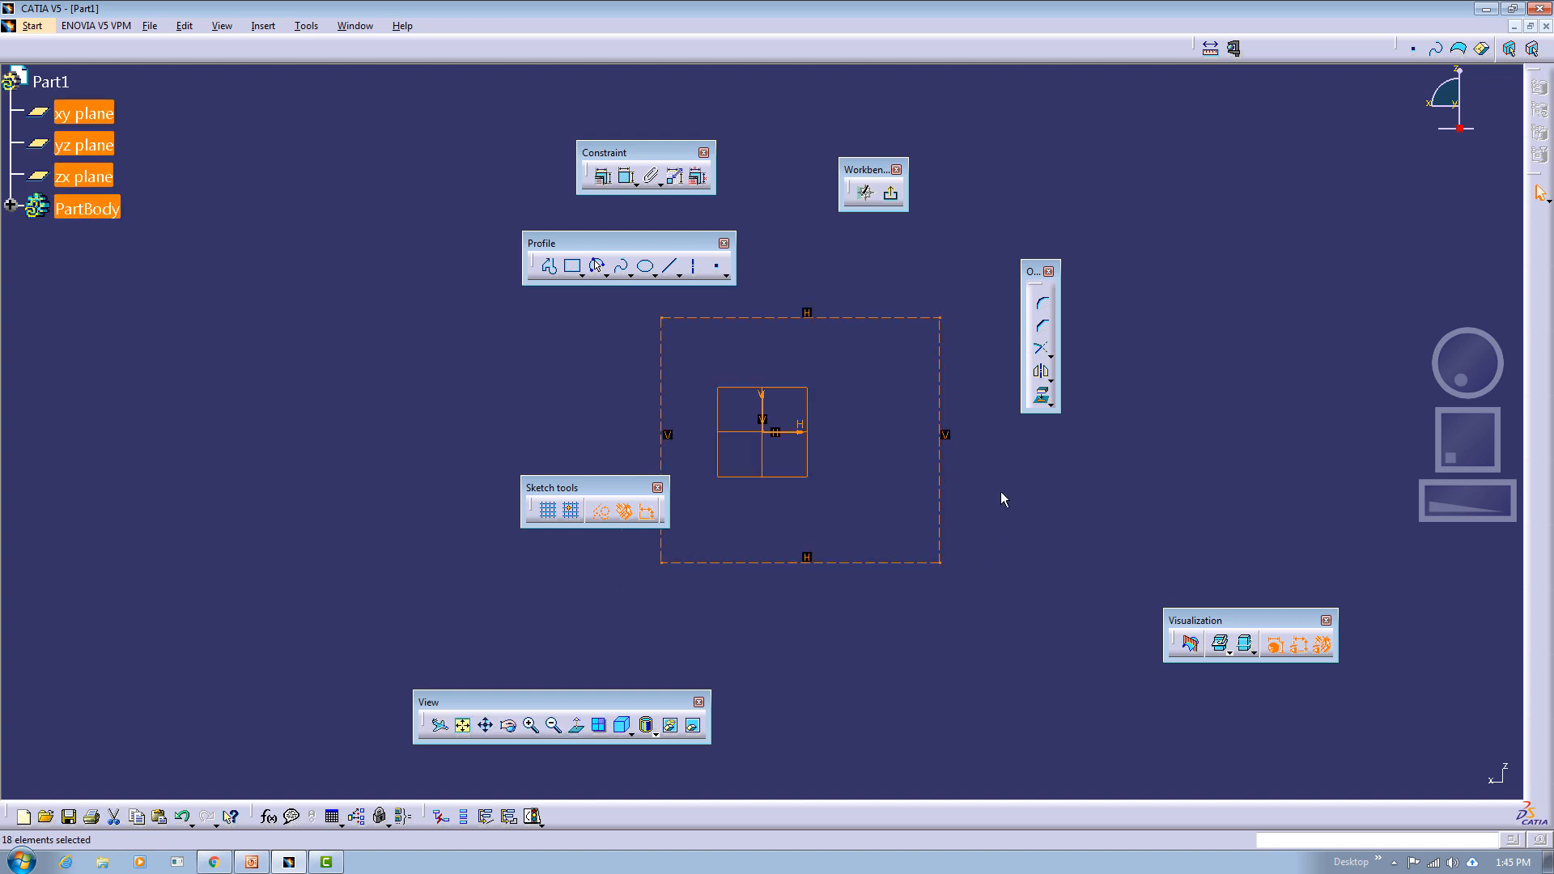
pyautogui.press('Delete')
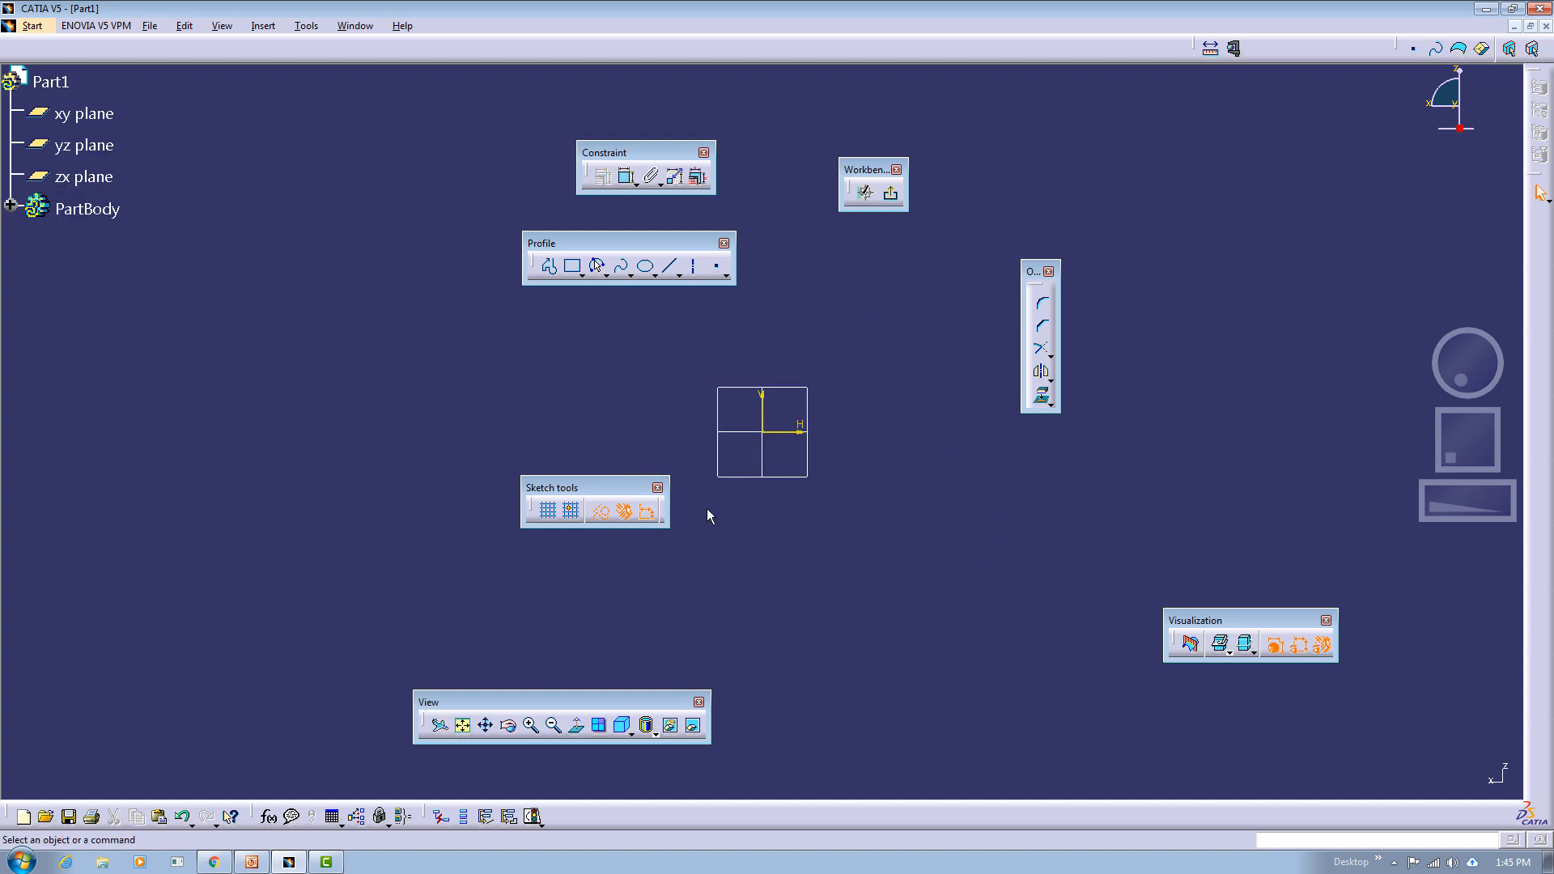
pyautogui.click(606, 514)
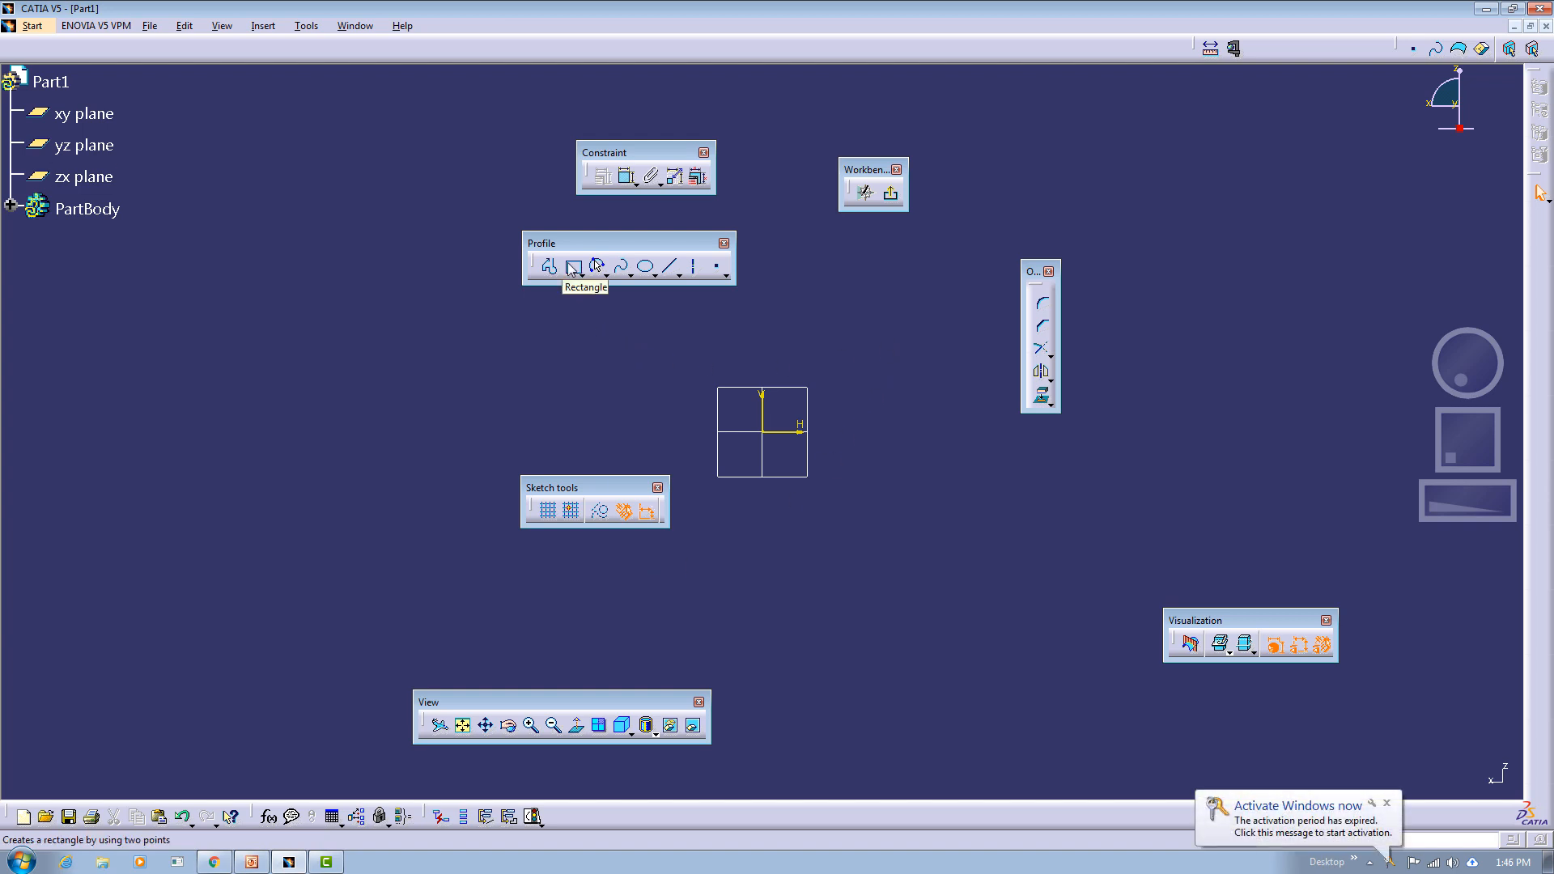
# Sketch a standard rectangle around the origin and move the Sketch tools clear of its left edge.
pyautogui.click(572, 266)
pyautogui.click(657, 330)
pyautogui.click(932, 640)
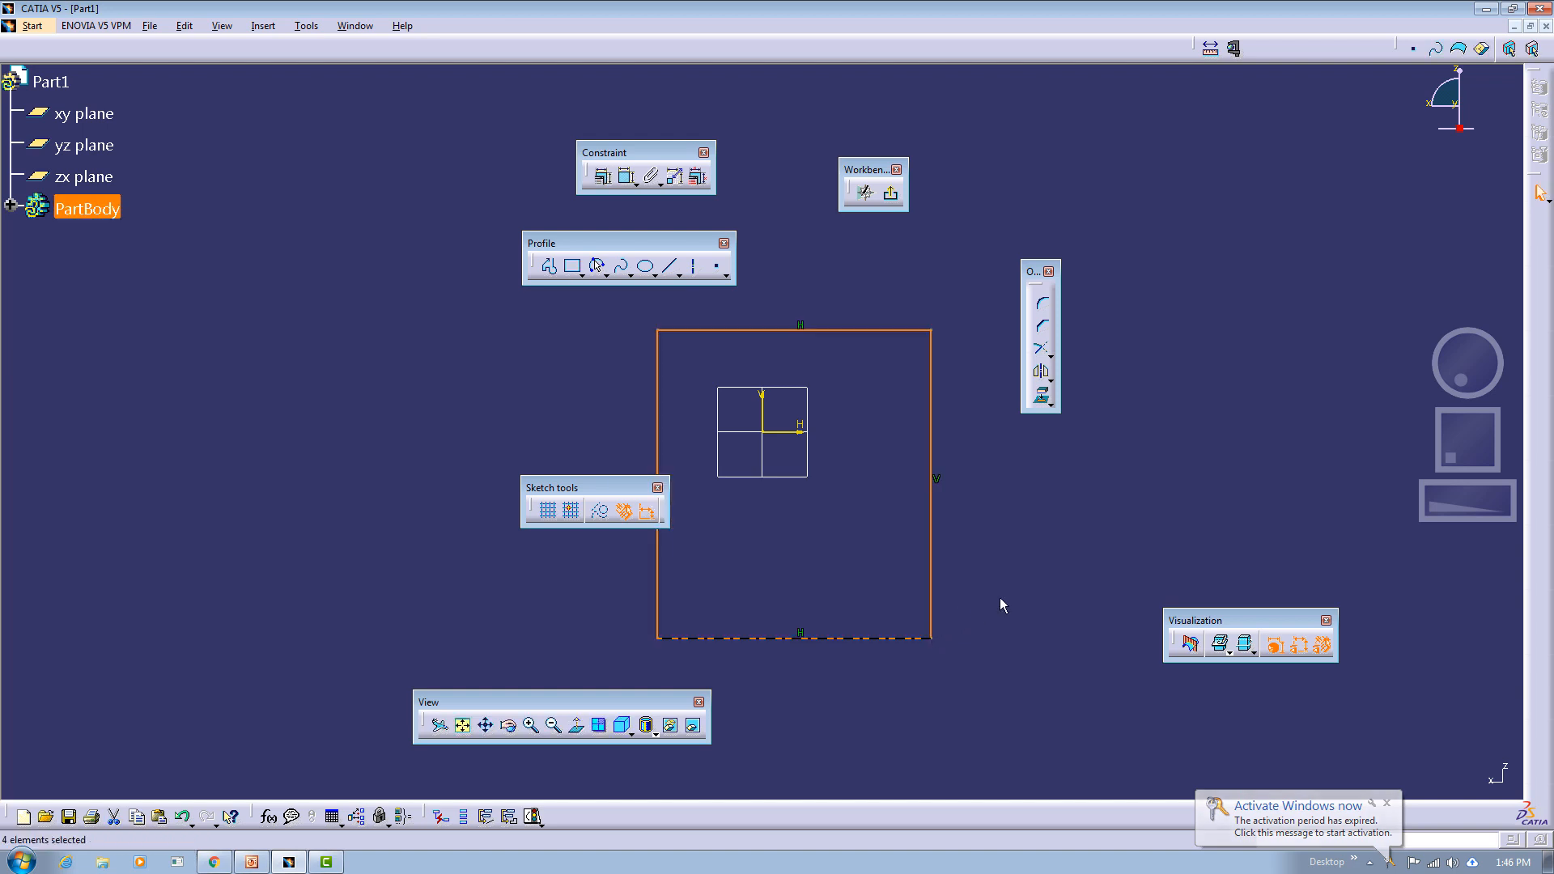
pyautogui.moveTo(600, 485); pyautogui.dragTo(562, 479)
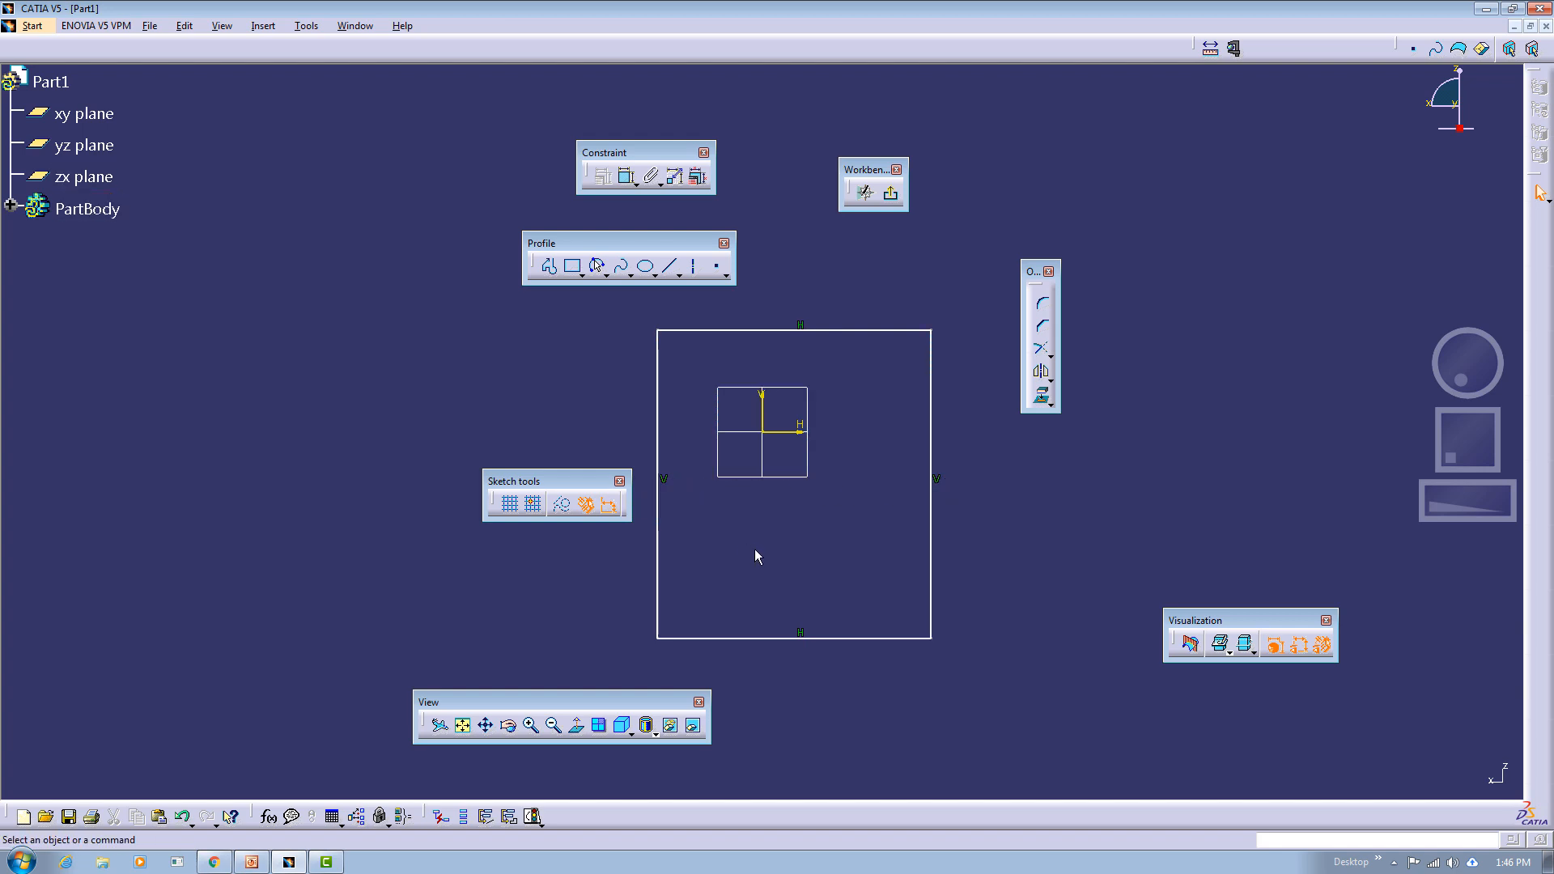
pyautogui.moveTo(548, 481); pyautogui.dragTo(505, 450)
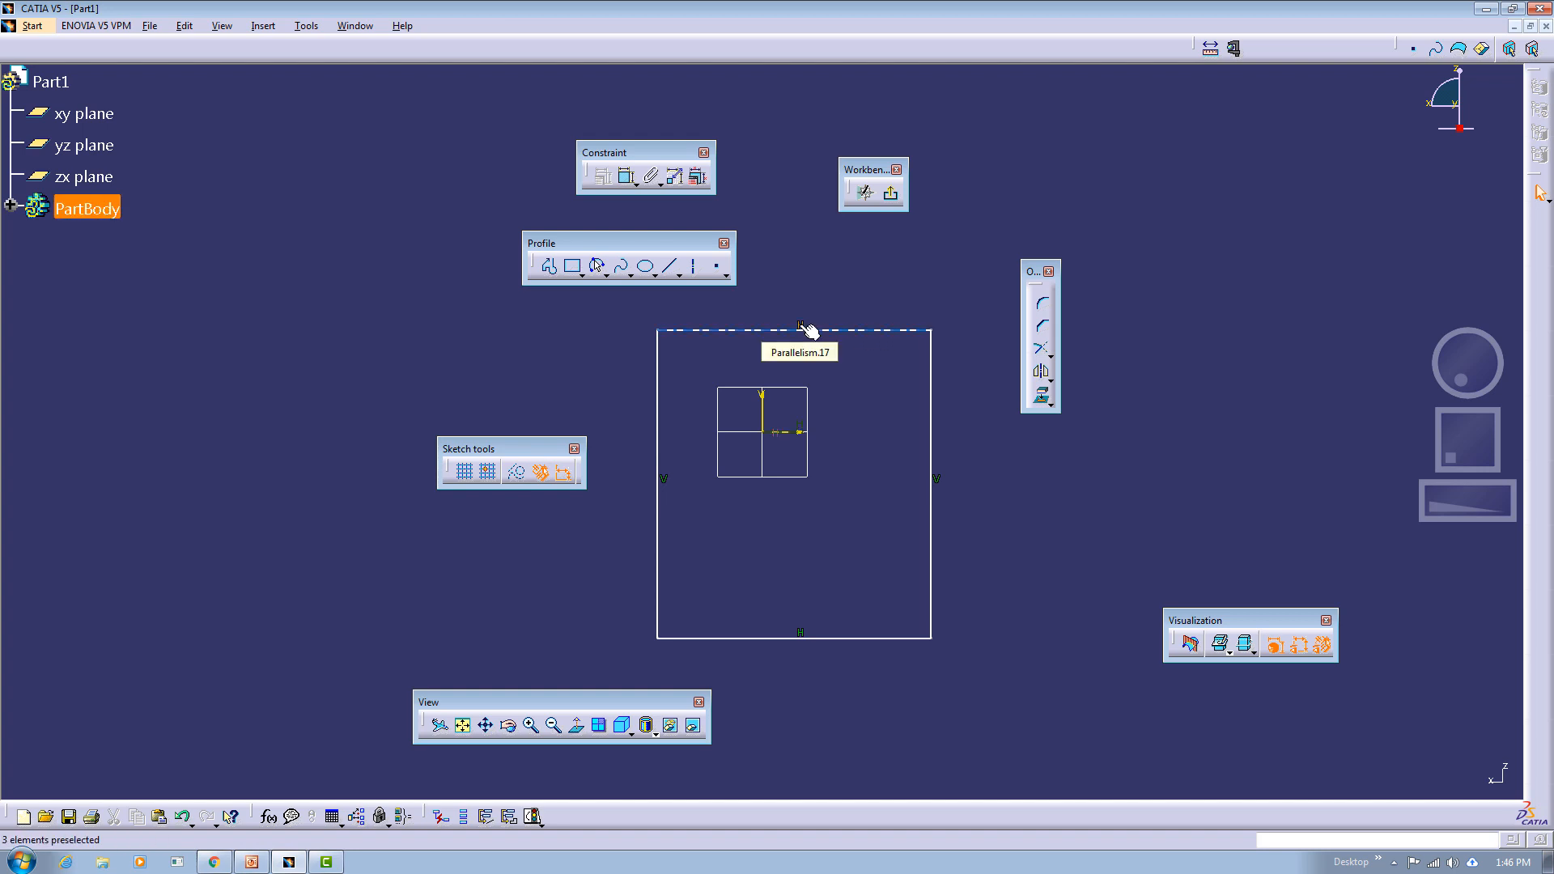
# Reshape the standard rectangle by moving its upper edge and pulling its right edge inward.
pyautogui.moveTo(865, 331); pyautogui.dragTo(967, 327)
pyautogui.click(875, 408)
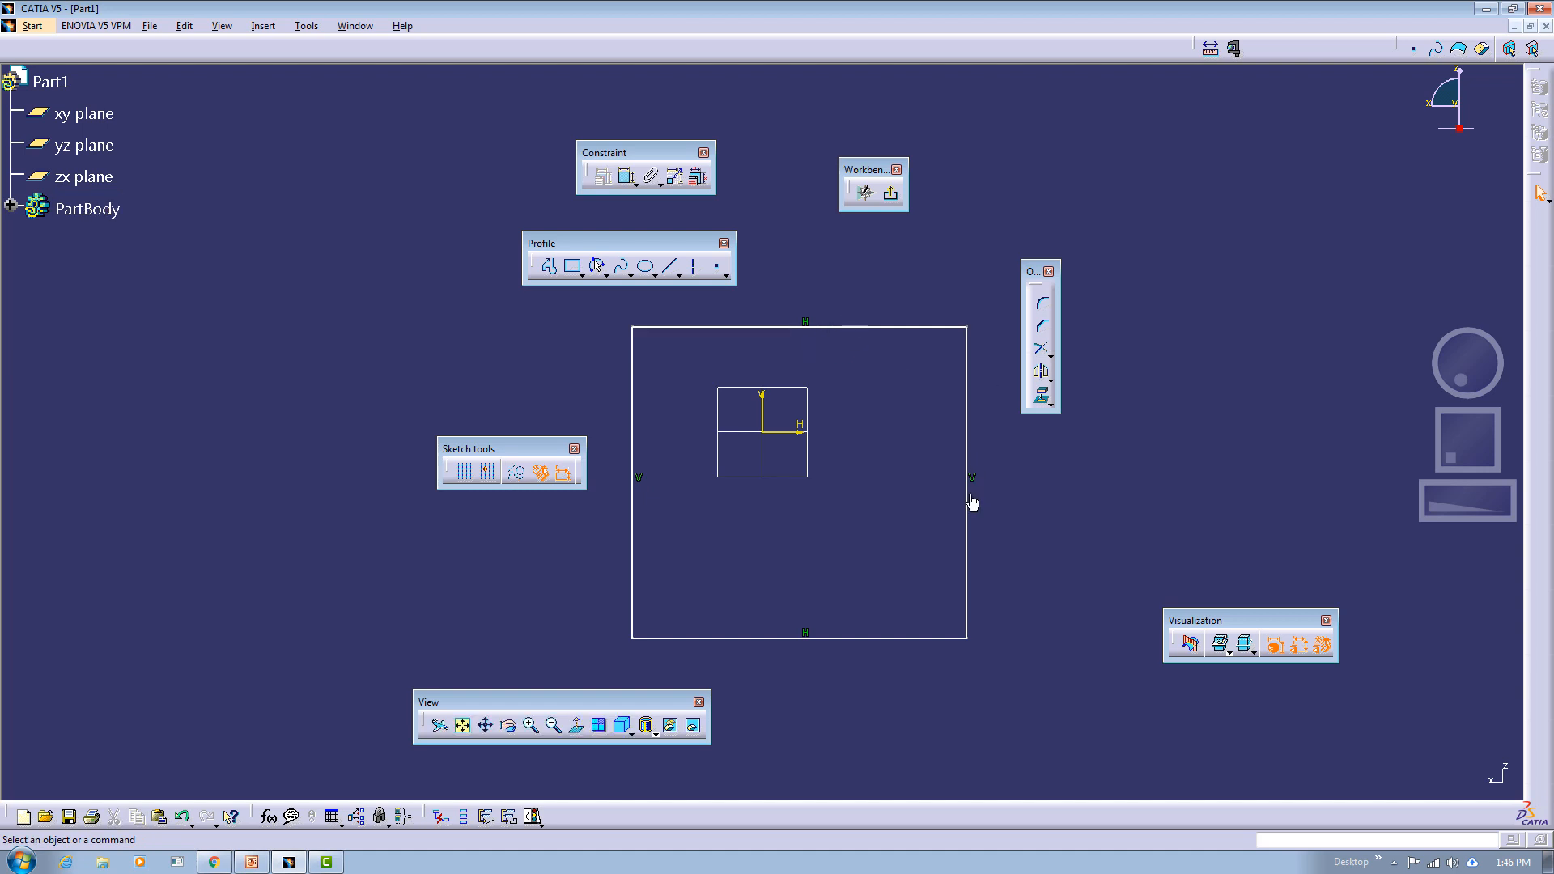
pyautogui.moveTo(977, 507); pyautogui.dragTo(915, 506)
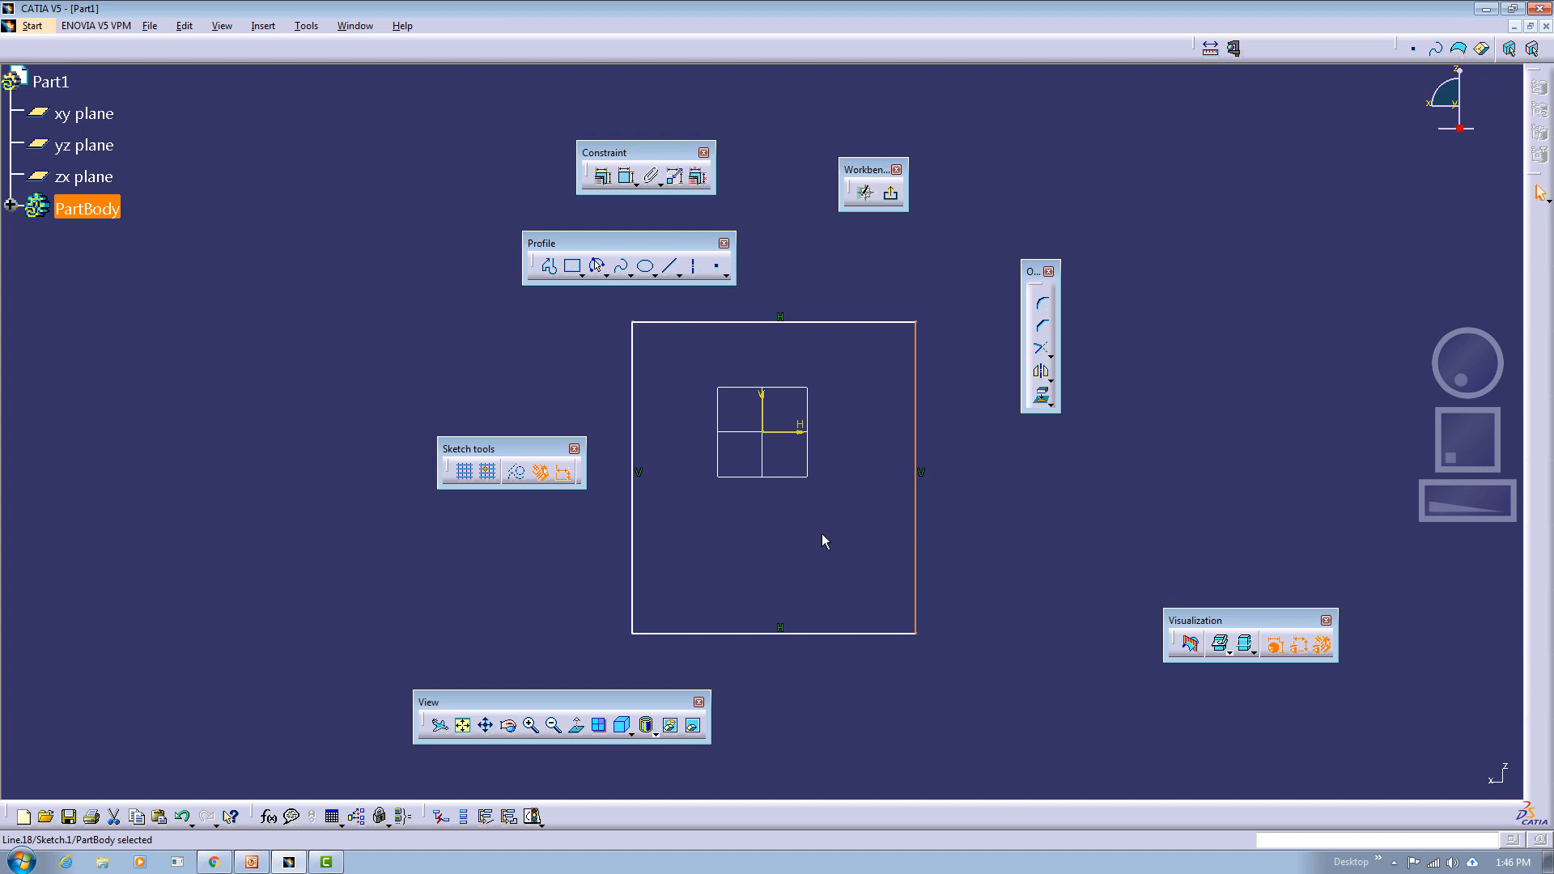
pyautogui.click(877, 515)
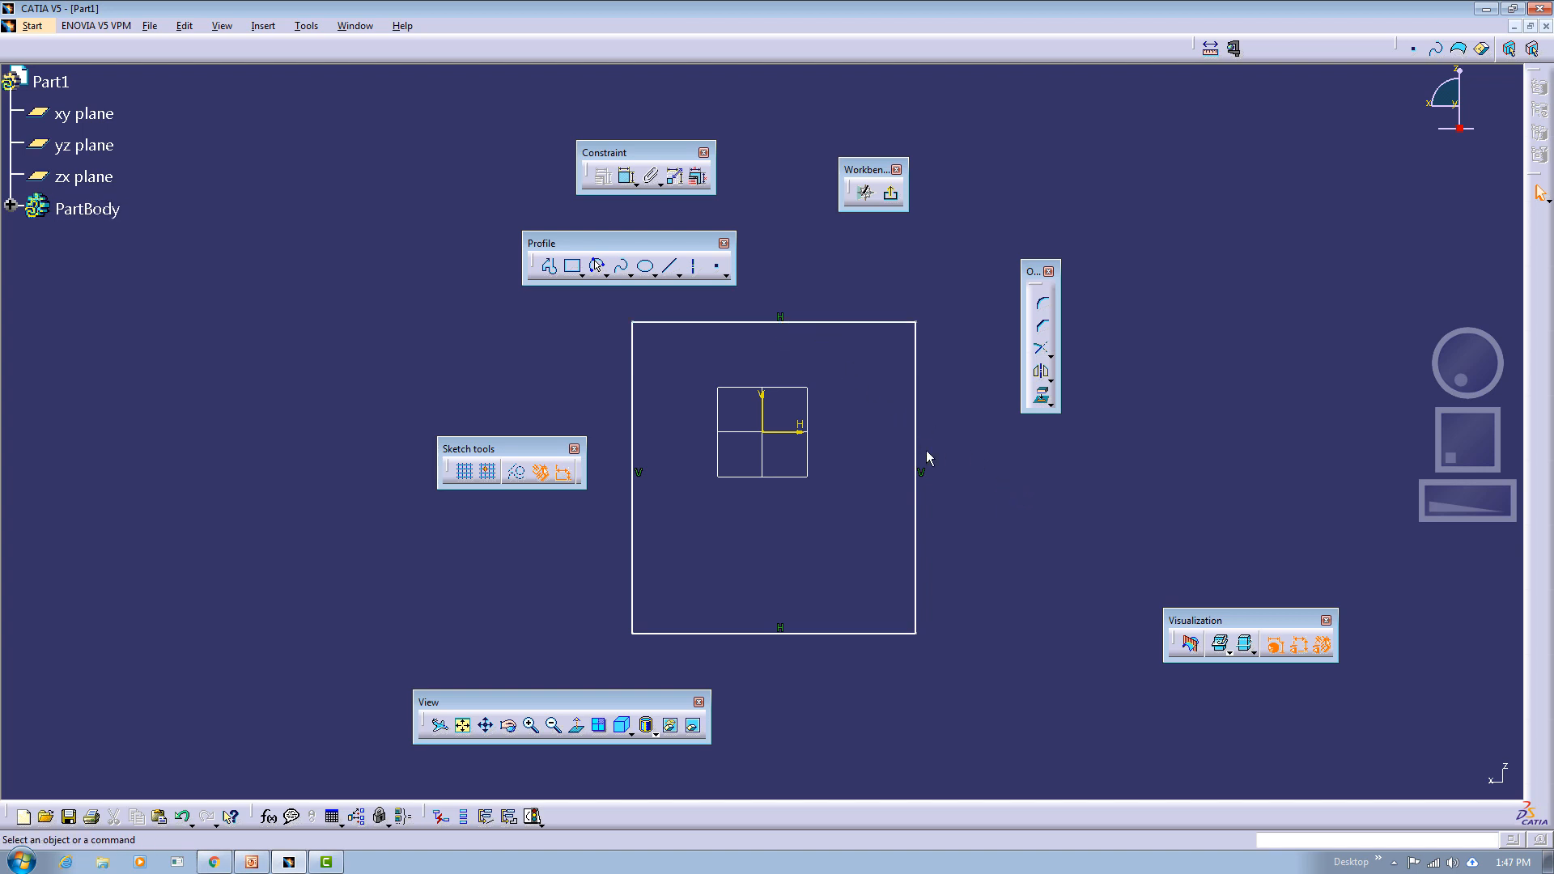
# Delete the standard rectangle and sketch a smaller one enclosing the origin.
pyautogui.moveTo(607, 319)
pyautogui.mouseDown()
pyautogui.moveTo(1017, 707)
pyautogui.moveTo(1006, 648)
pyautogui.mouseUp()
pyautogui.press('Delete')
pyautogui.click(573, 265)
pyautogui.click(694, 353)
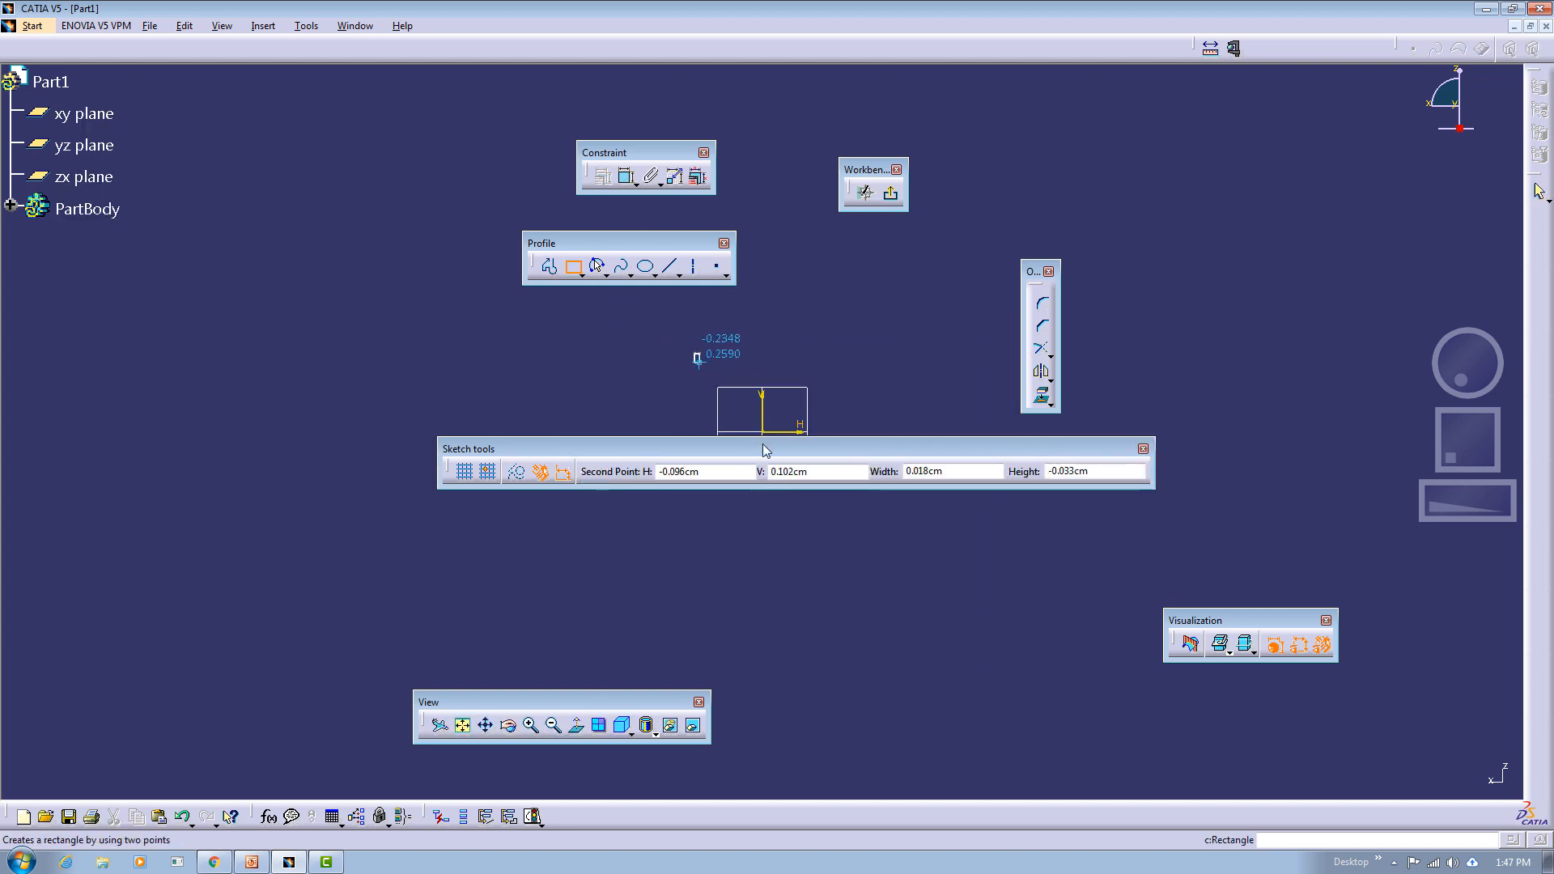
pyautogui.click(843, 538)
pyautogui.click(934, 497)
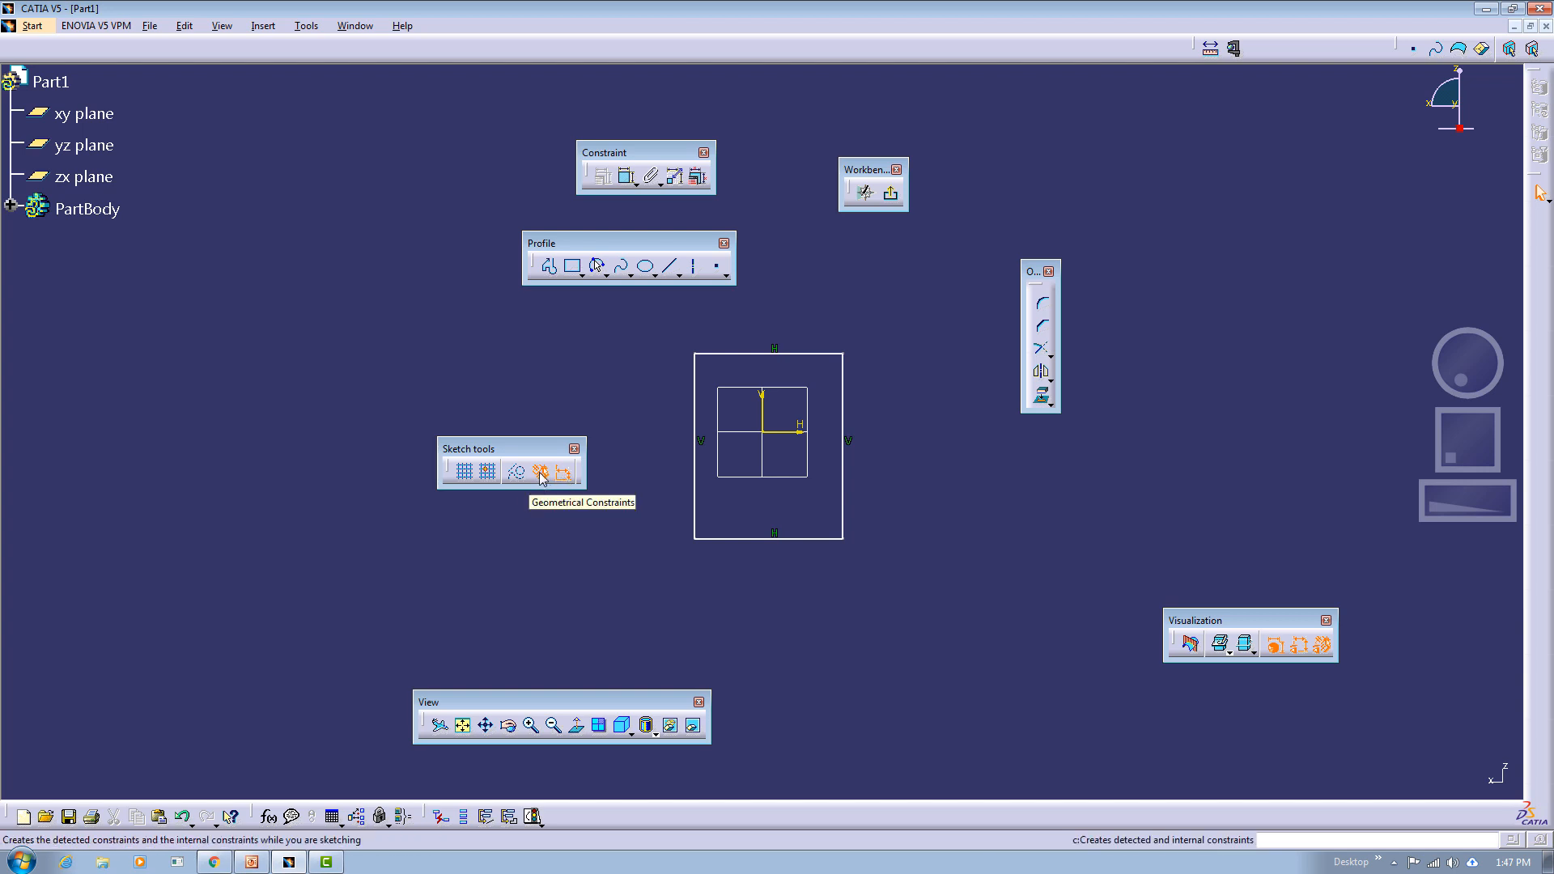
# Turn off geometrical constraints and sketch a second, taller rectangle beside the existing one.
pyautogui.click(541, 477)
pyautogui.moveTo(656, 333); pyautogui.dragTo(711, 381)
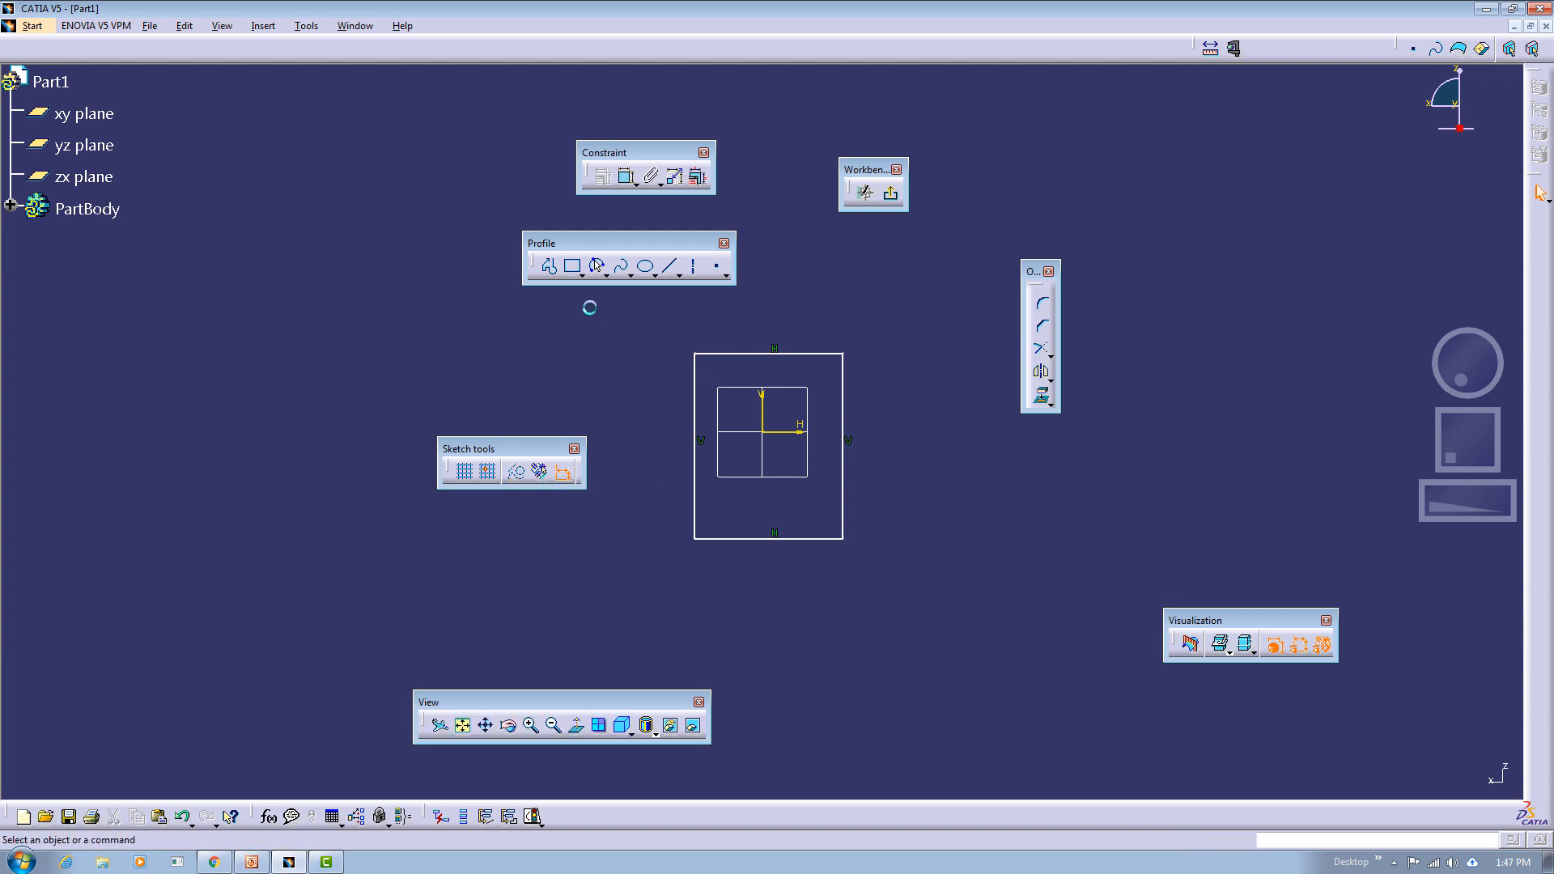
pyautogui.click(572, 265)
pyautogui.click(887, 348)
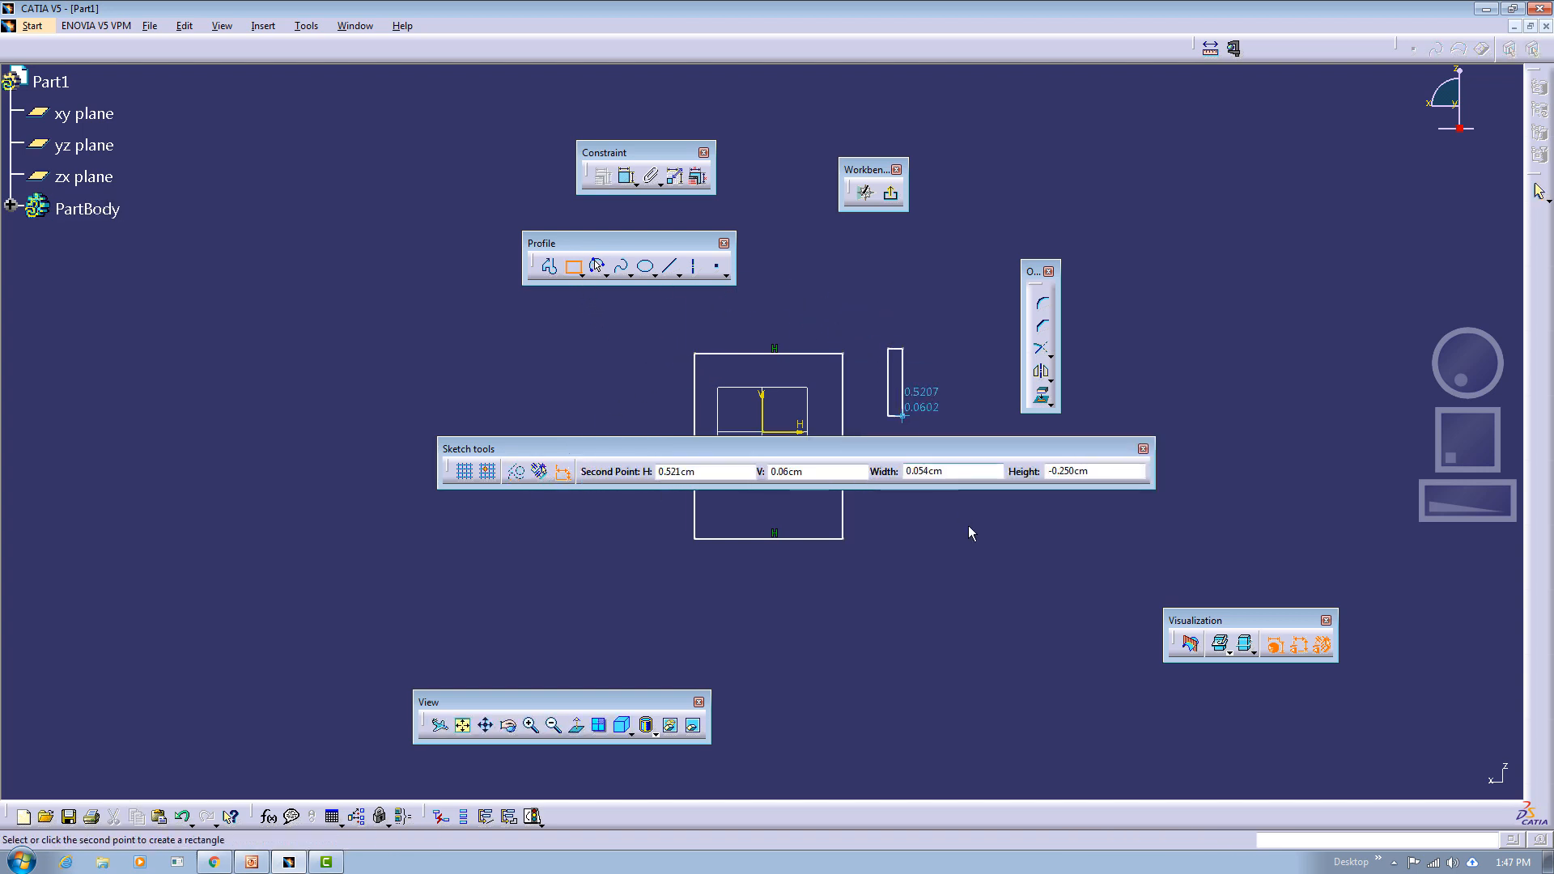
pyautogui.click(1009, 571)
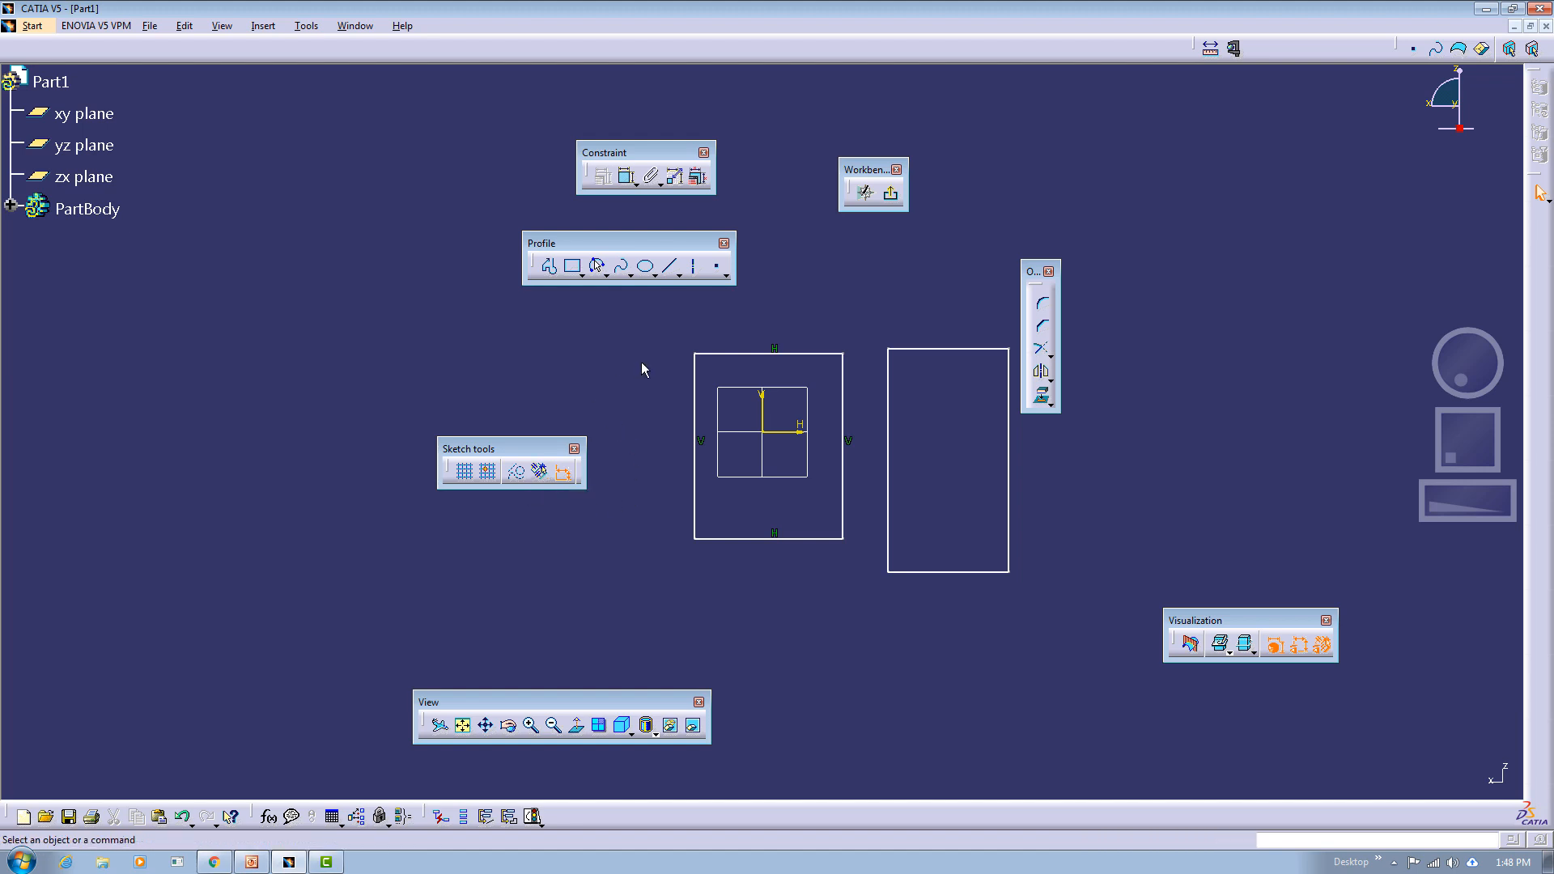
# Turn geometrical constraints back on and delete both rectangles.
pyautogui.click(540, 474)
pyautogui.moveTo(662, 322); pyautogui.dragTo(1085, 660)
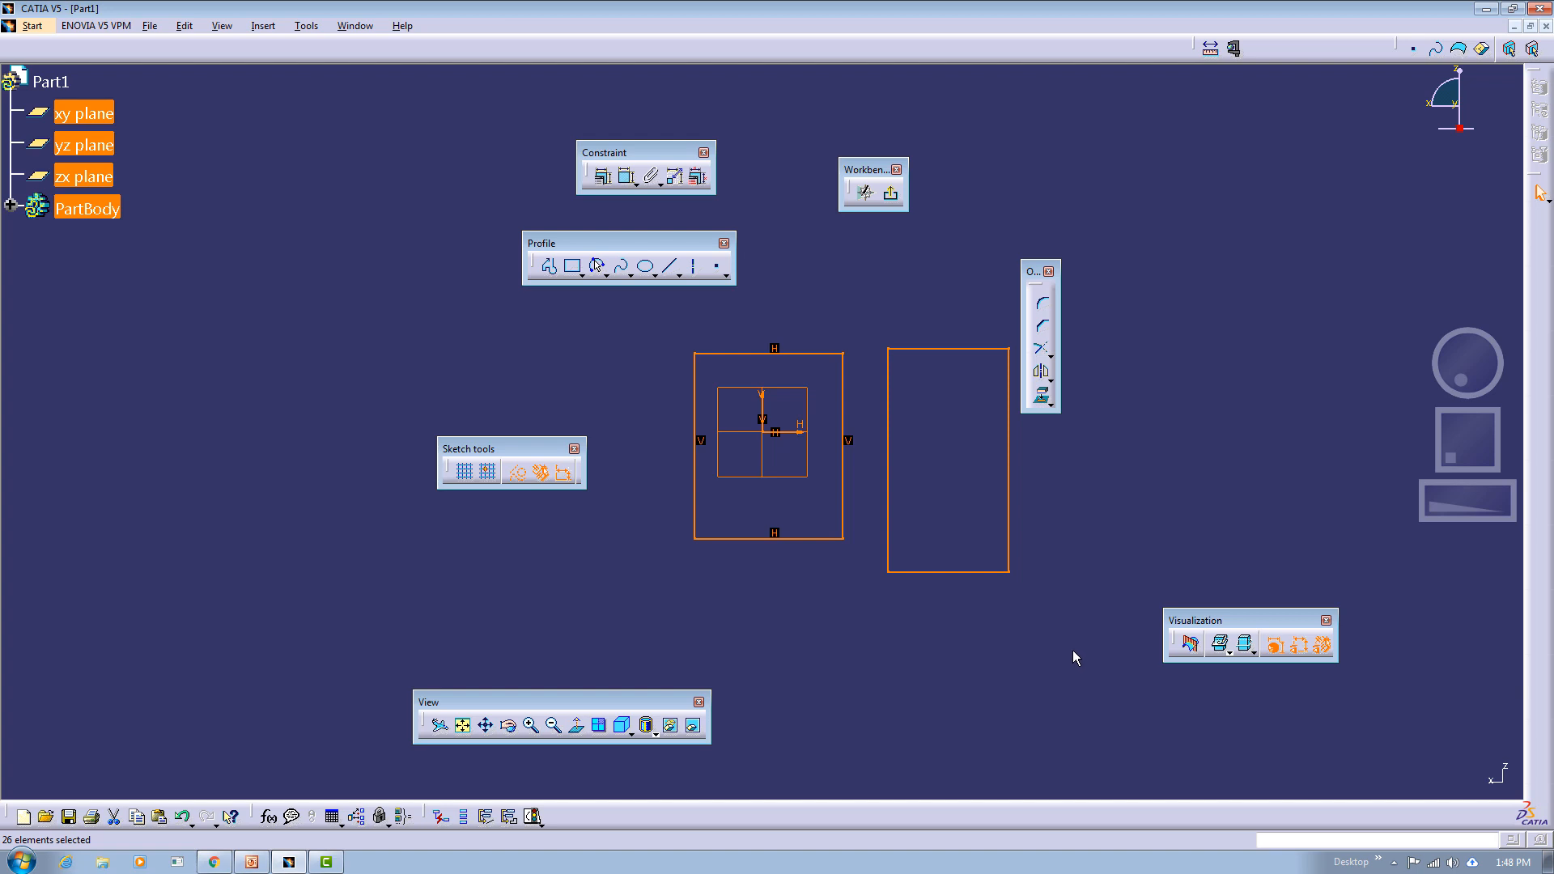
pyautogui.press('Delete')
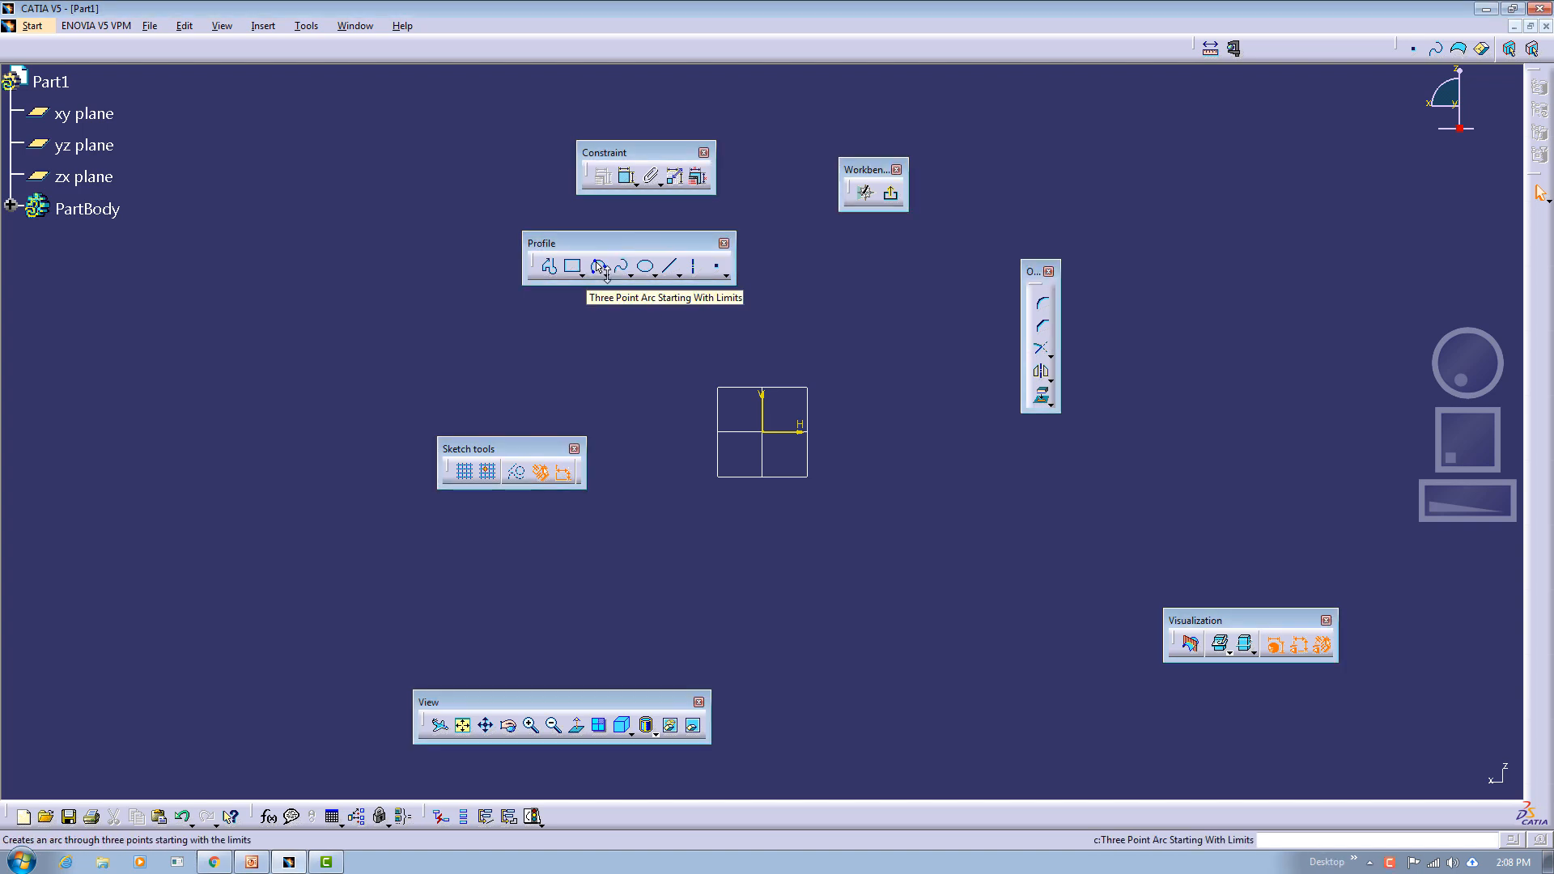
# Start a centre-and-radius circle with its centre at H 10 cm and V 10 cm.
pyautogui.click(606, 275)
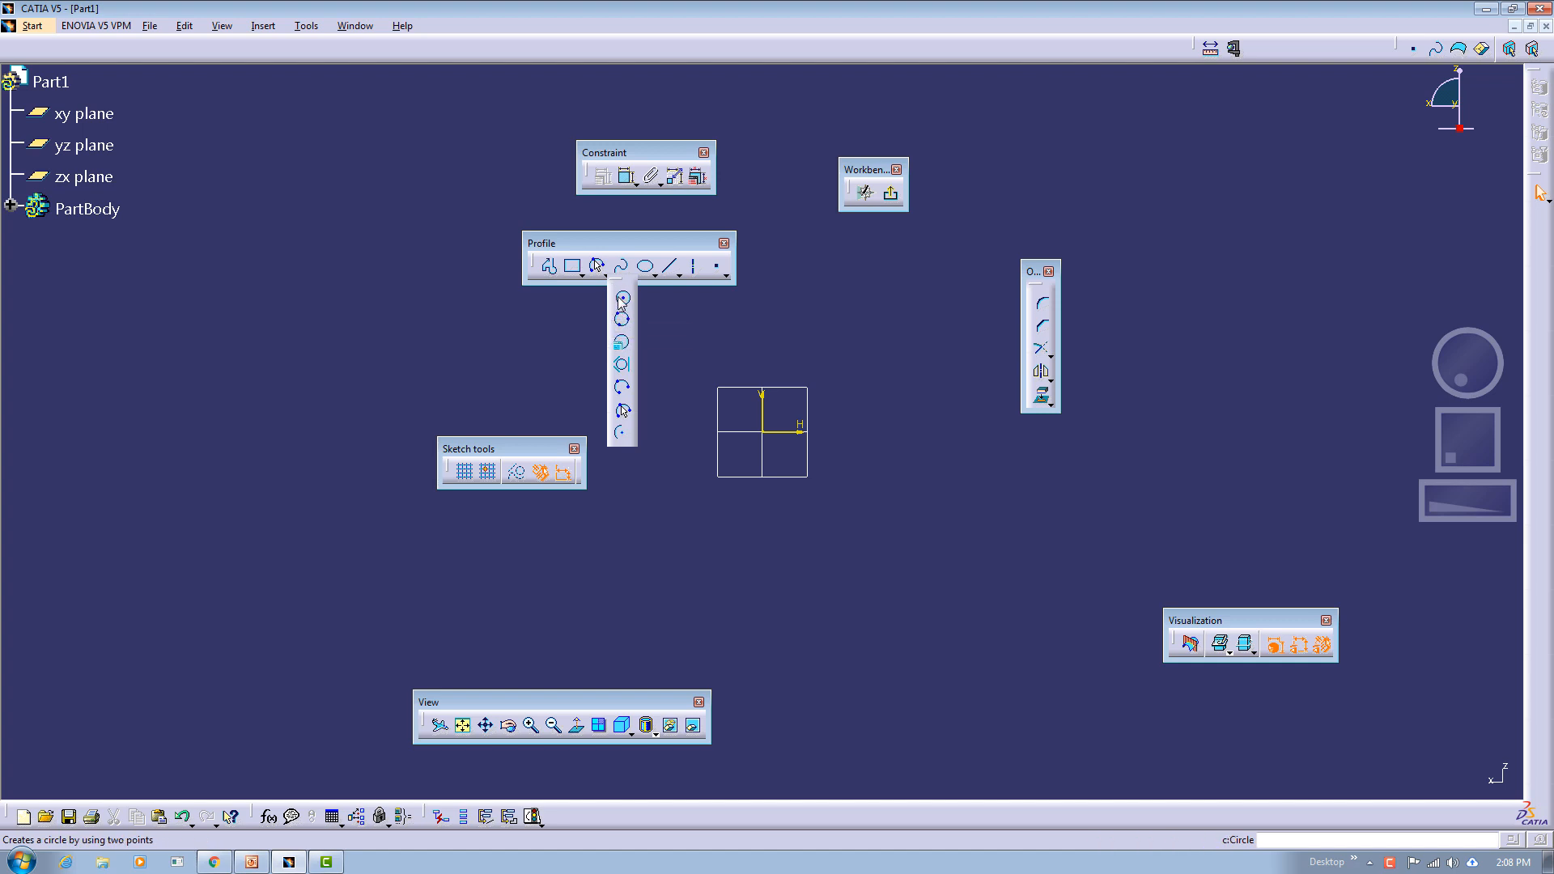
pyautogui.click(620, 301)
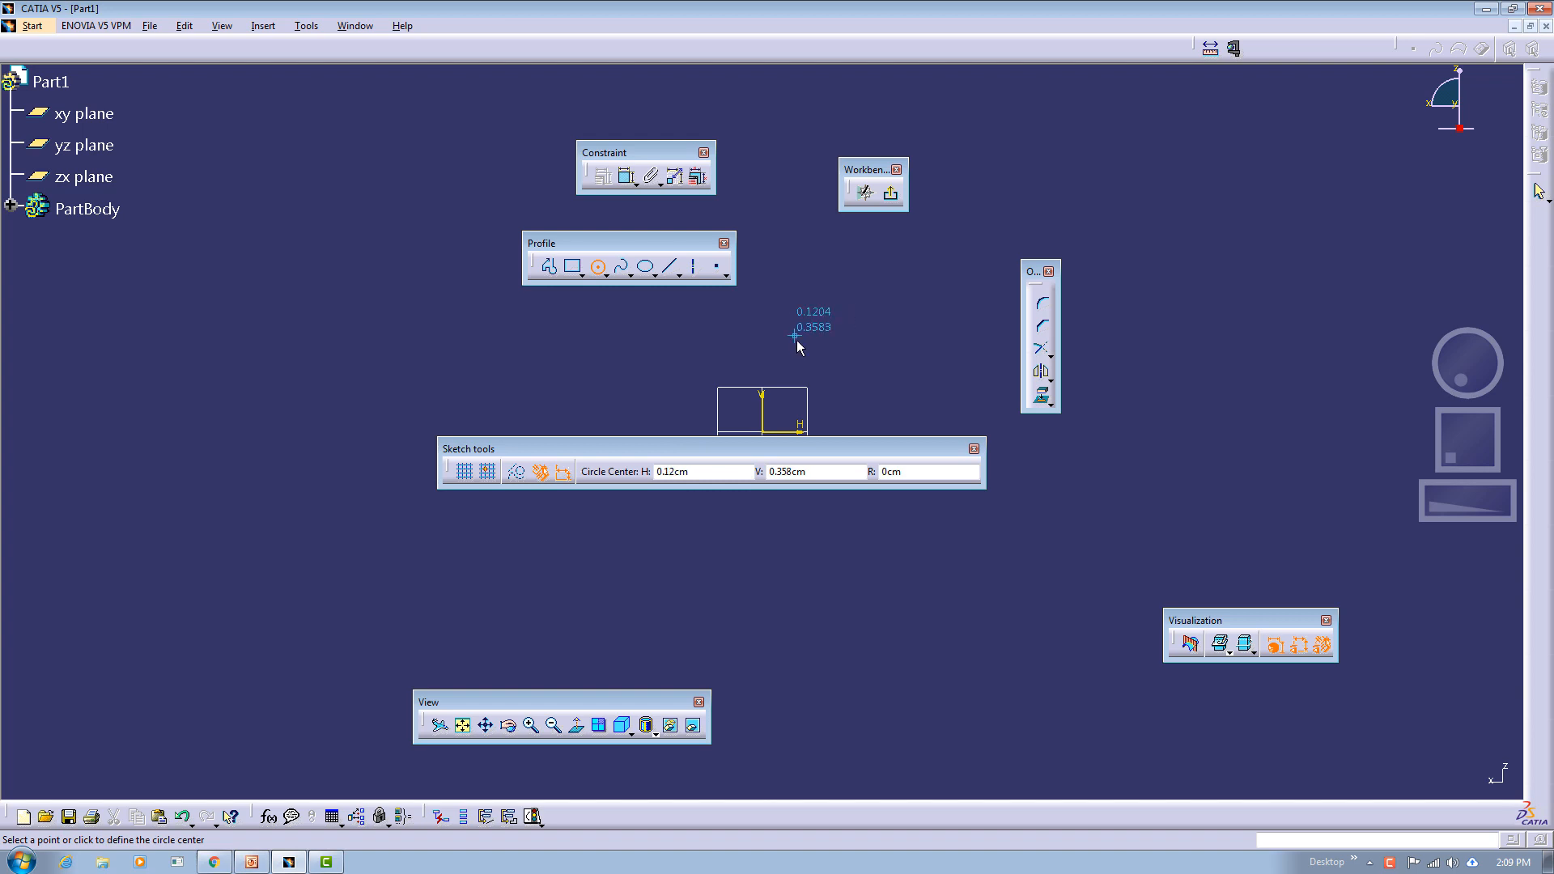
pyautogui.doubleClick(711, 473)
pyautogui.click(813, 472)
pyautogui.doubleClick(812, 473)
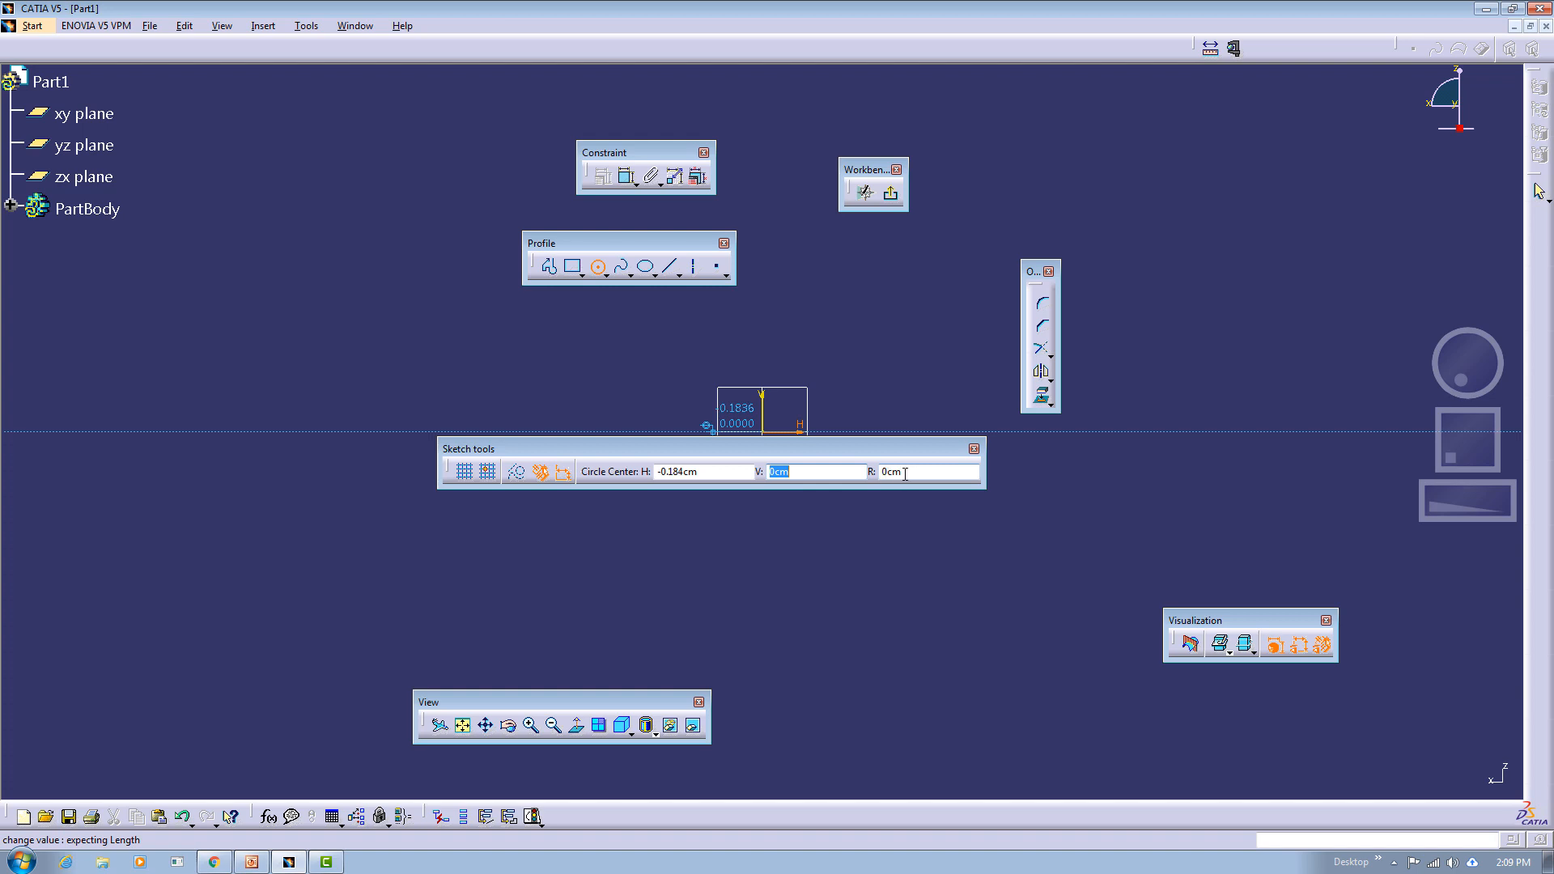
pyautogui.doubleClick(711, 476)
pyautogui.click(712, 475)
pyautogui.doubleClick(712, 476)
pyautogui.click(711, 477)
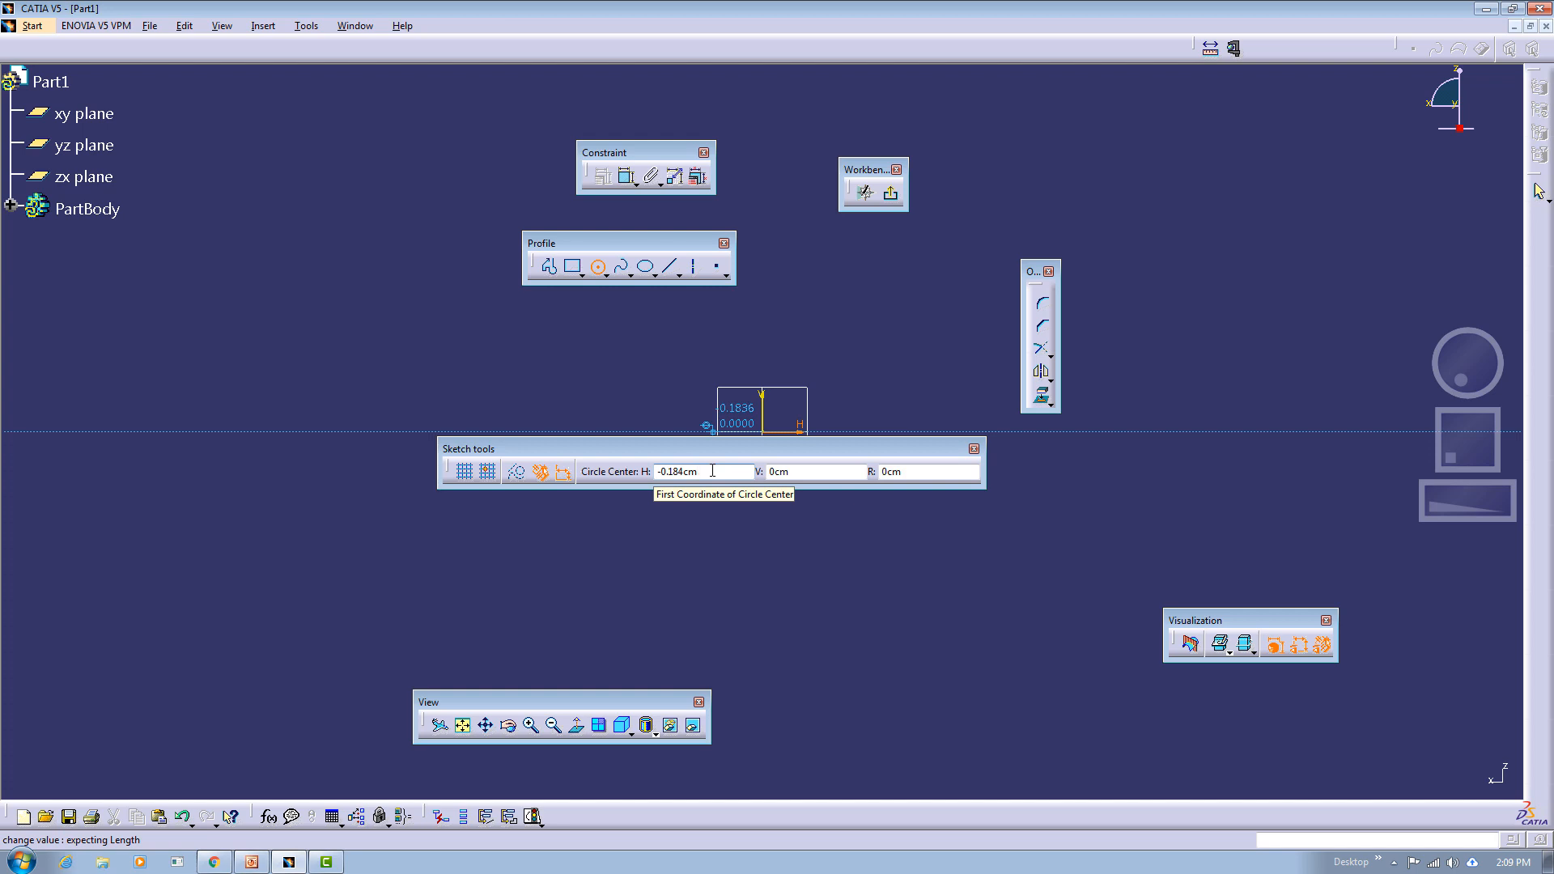
pyautogui.doubleClick(712, 471)
pyautogui.press('BackSpace')
pyautogui.press('BackSpace')
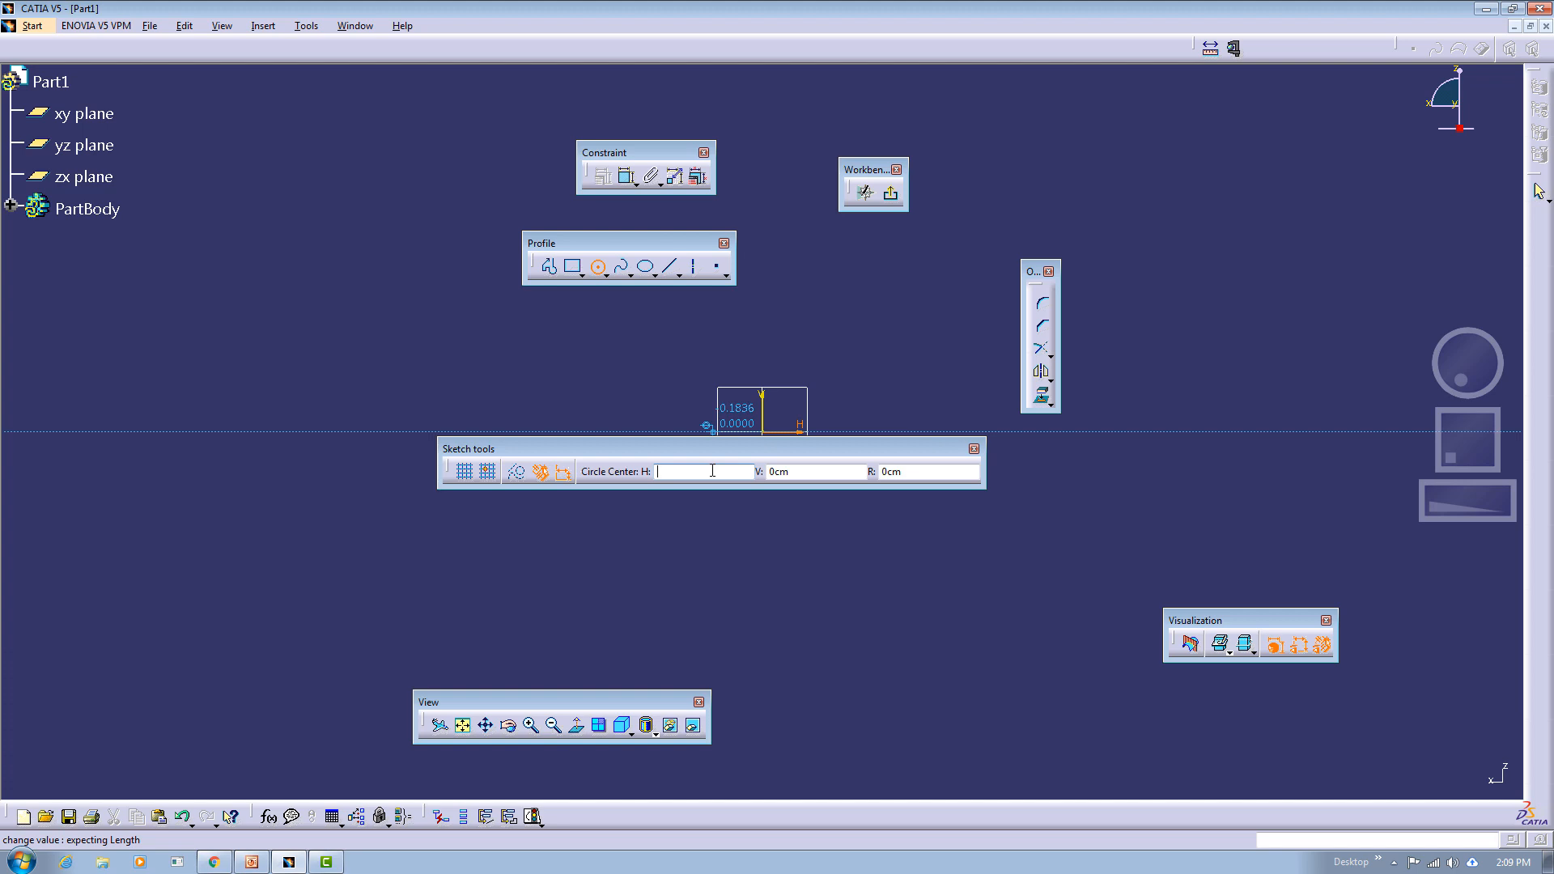
pyautogui.write('10')
pyautogui.press('Tab')
pyautogui.write('10')
pyautogui.press('Return')
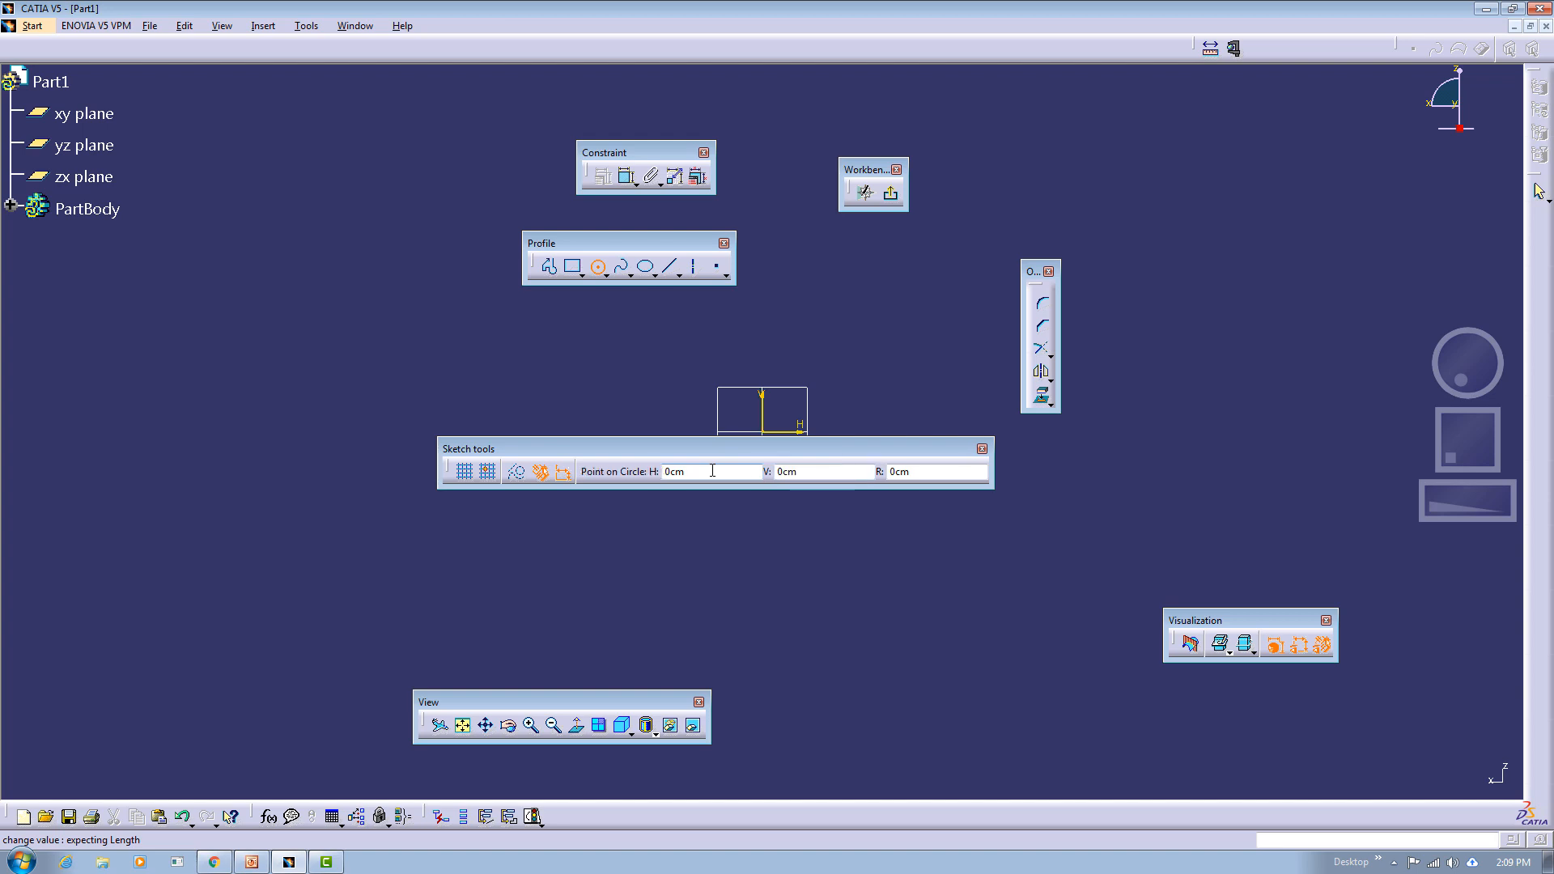
# Complete the circle with a radius of 20 cm.
pyautogui.click(895, 470)
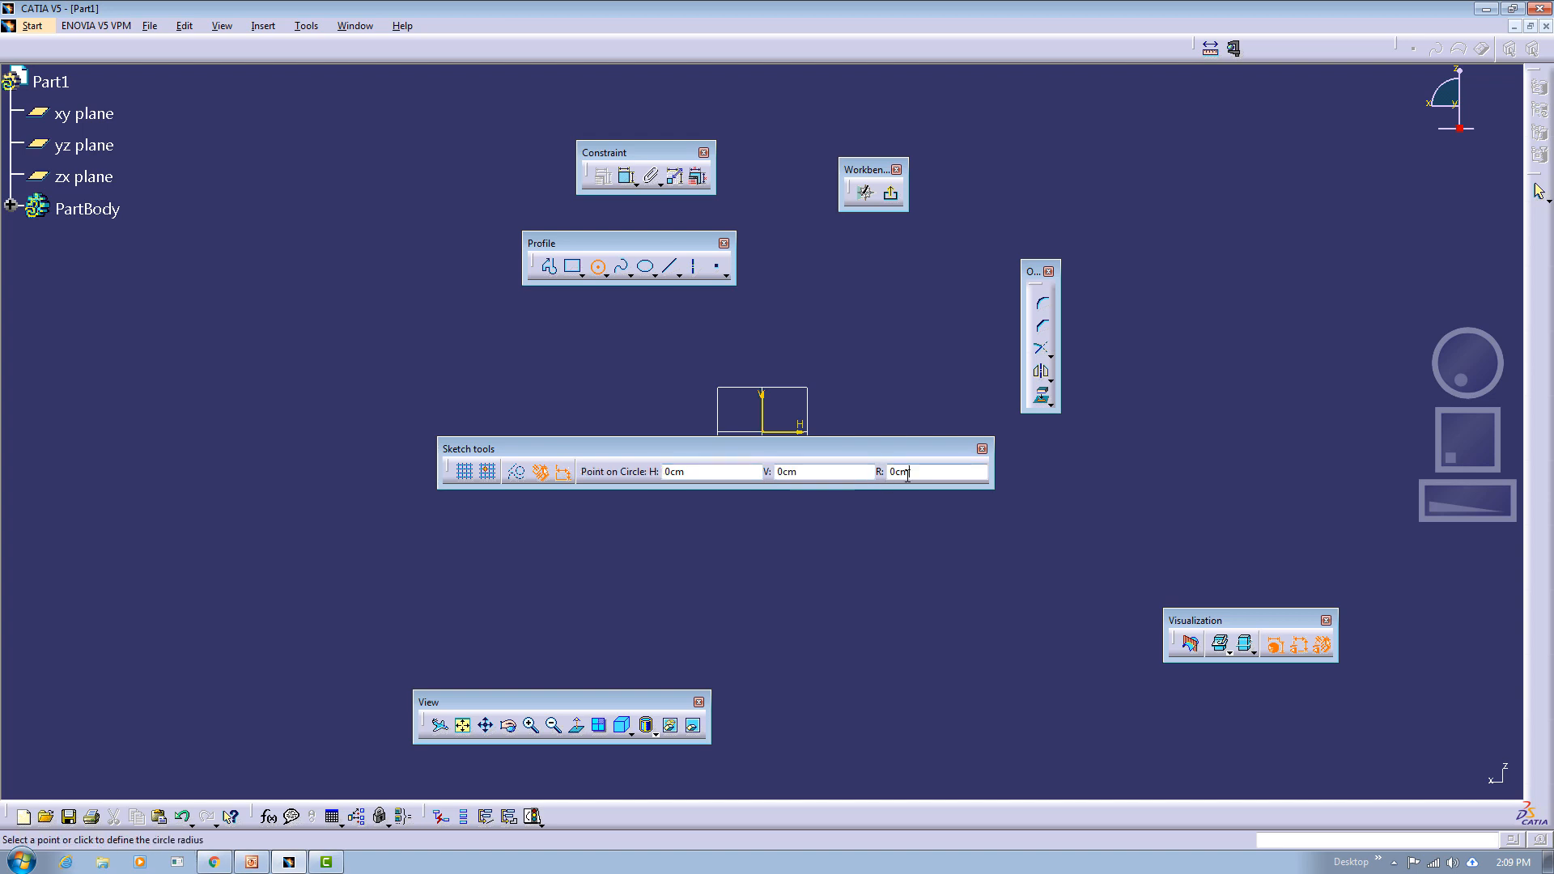
pyautogui.write('2')
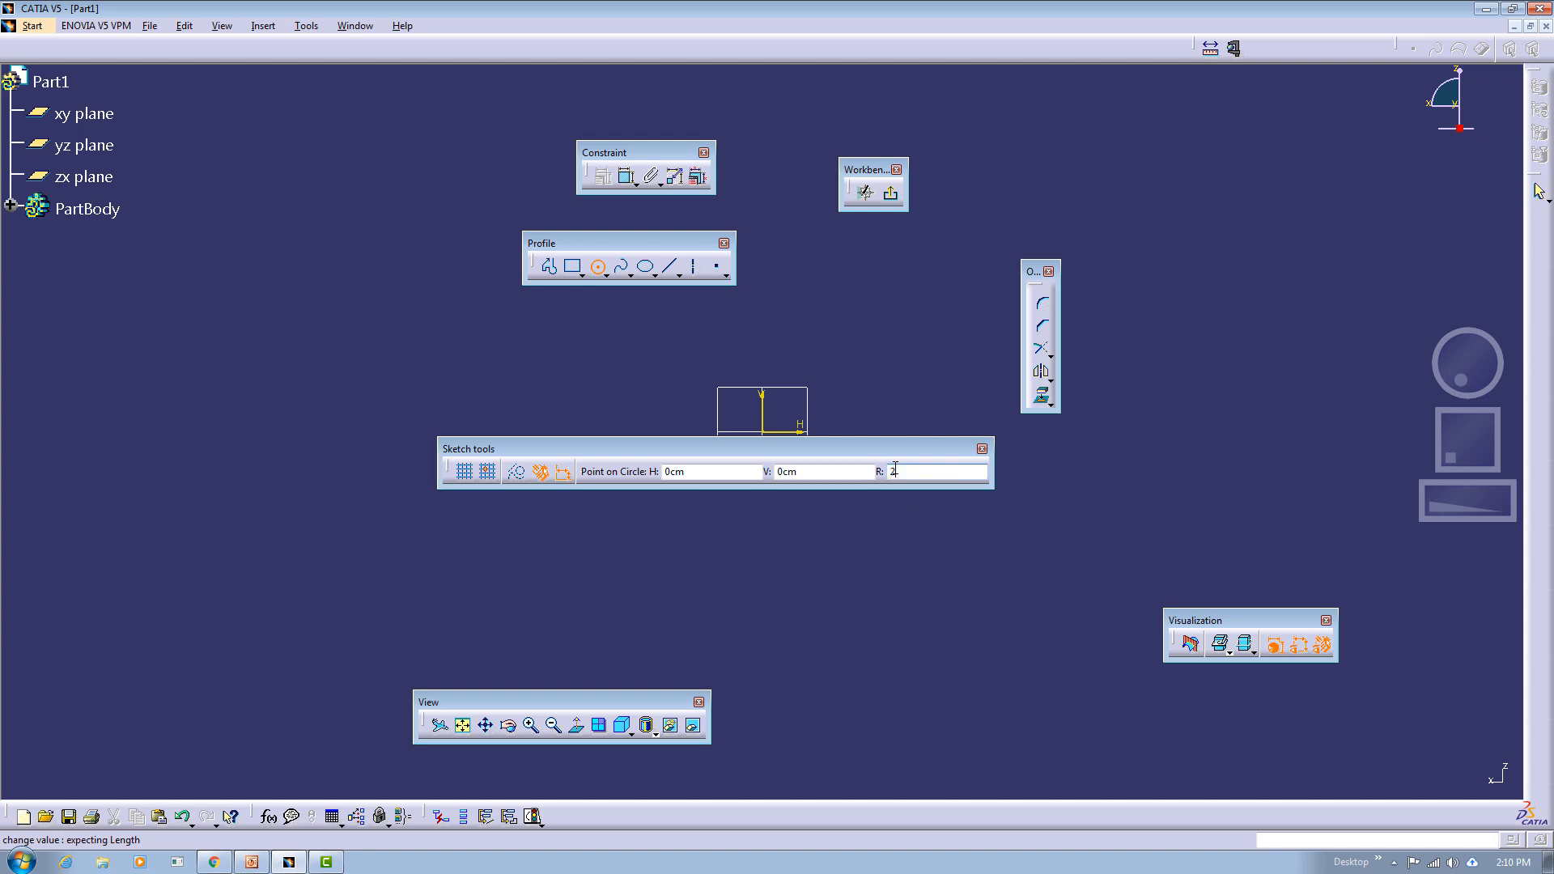
pyautogui.write('0')
pyautogui.press('Return')
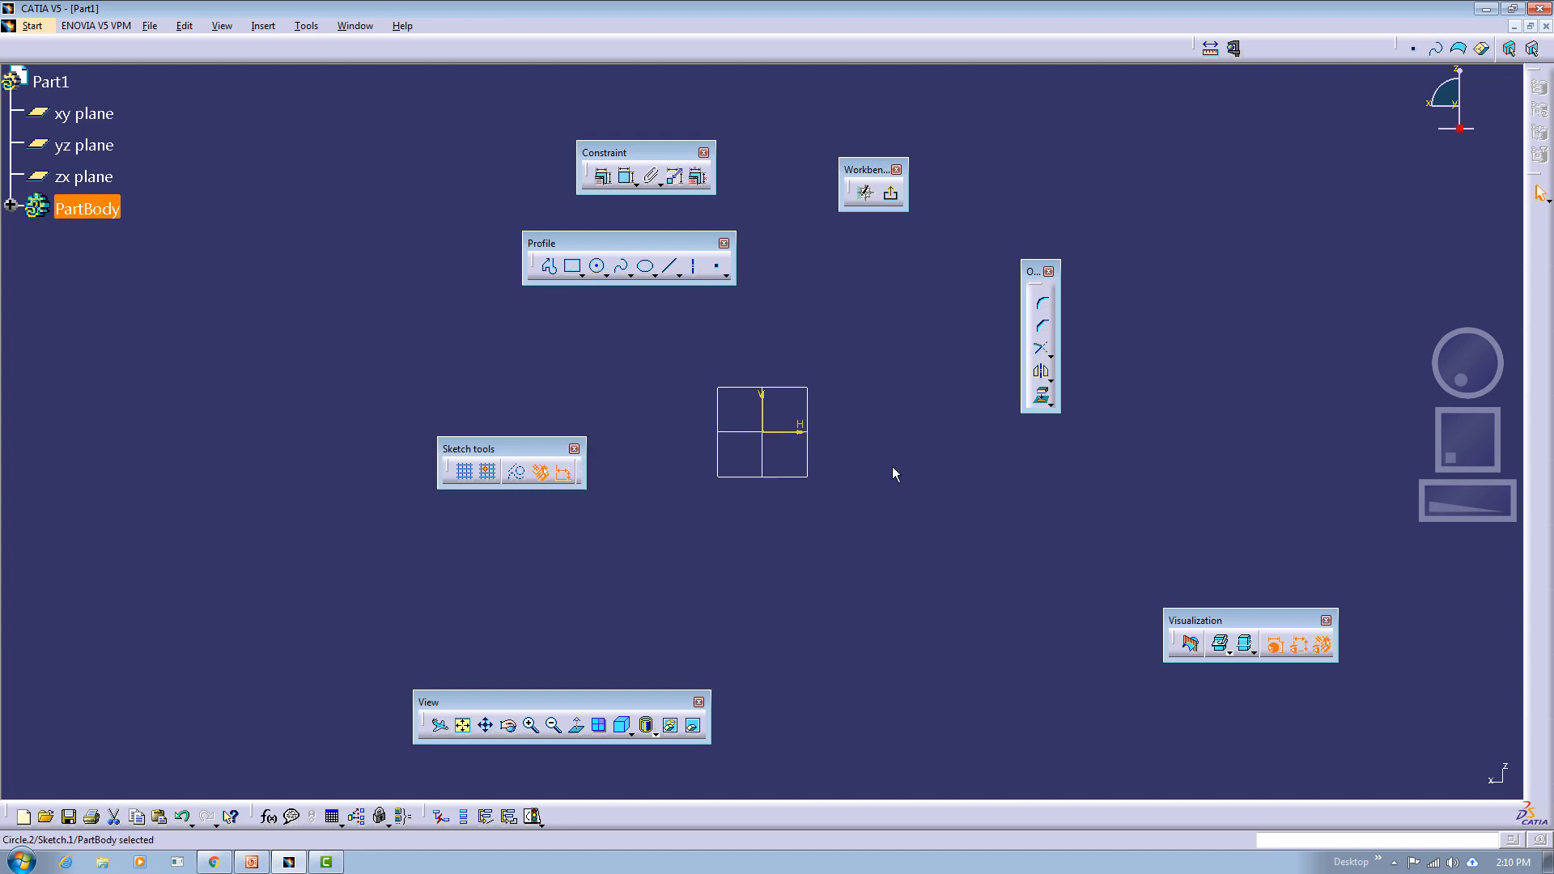
# Move the circle's radius dimension outside its circumference.
pyautogui.click(463, 726)
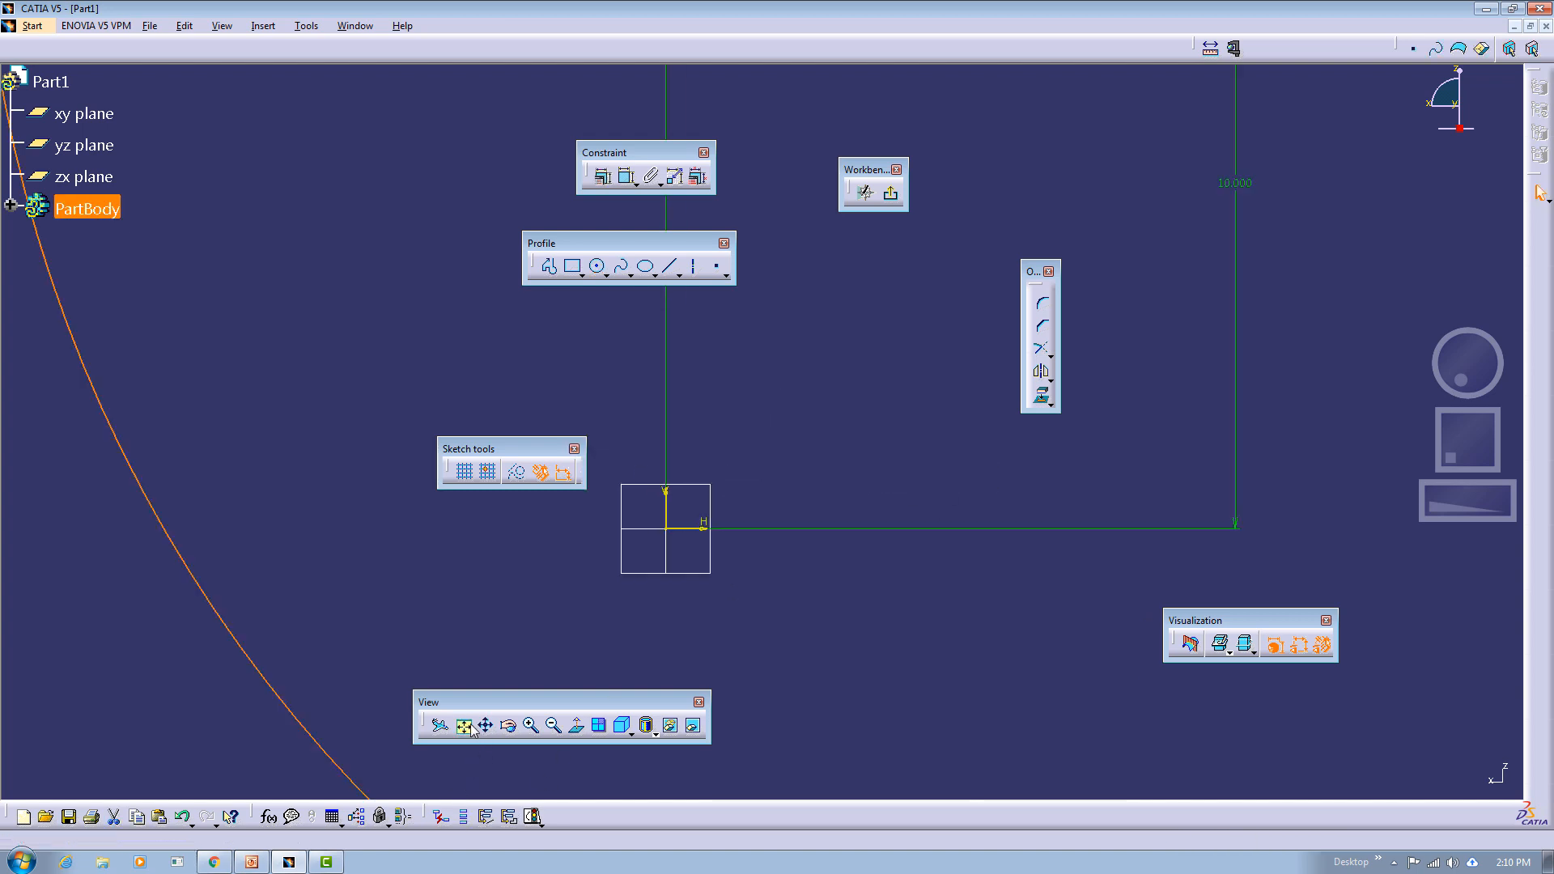
pyautogui.click(817, 578)
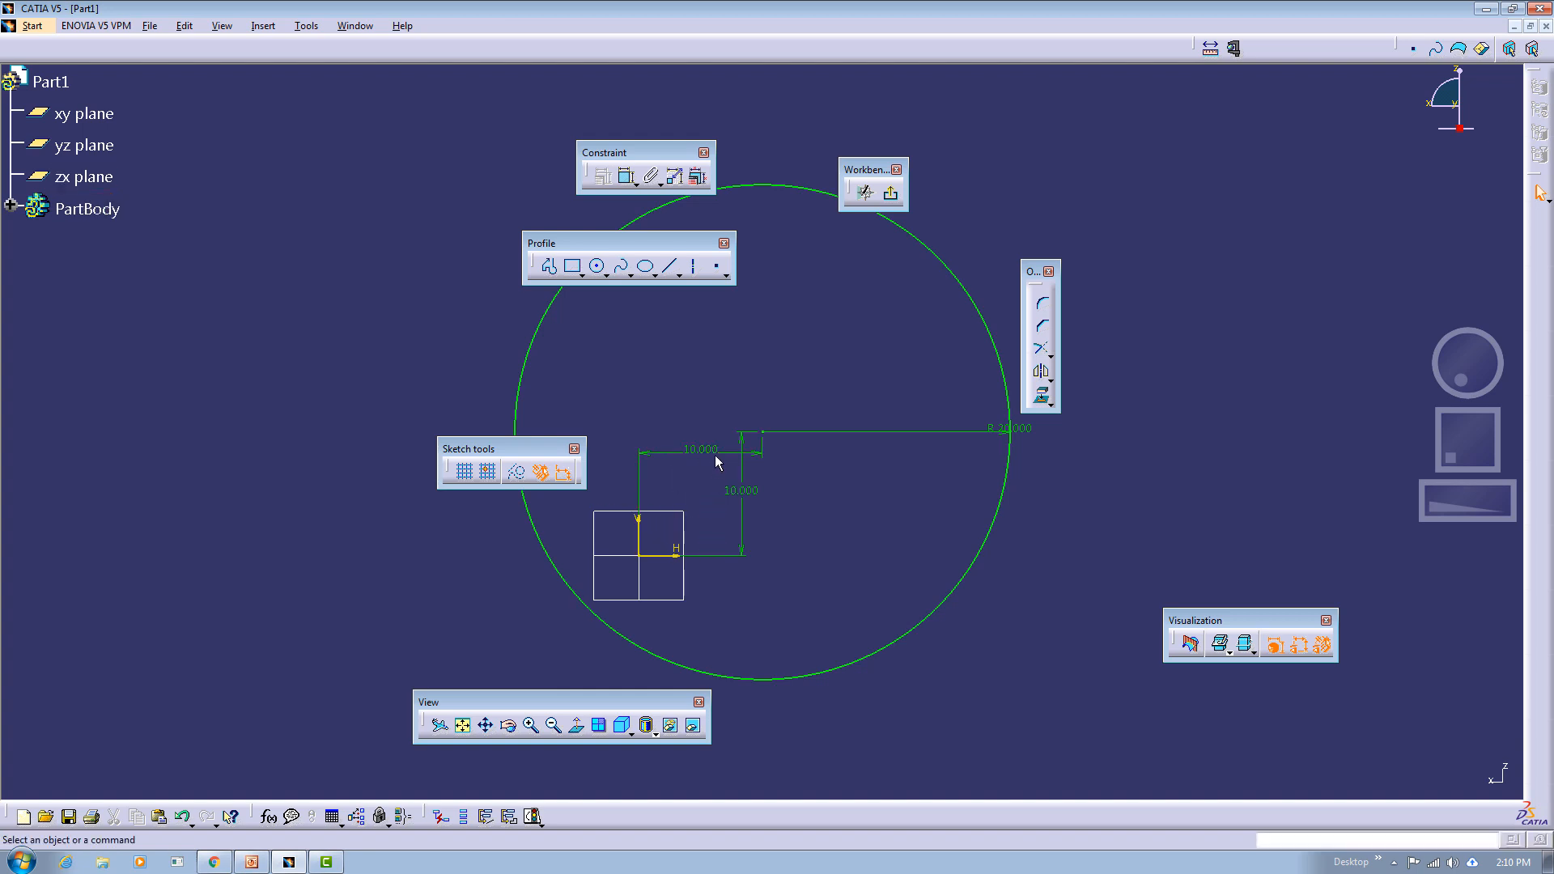
pyautogui.moveTo(1032, 432); pyautogui.dragTo(1095, 514)
pyautogui.click(1078, 532)
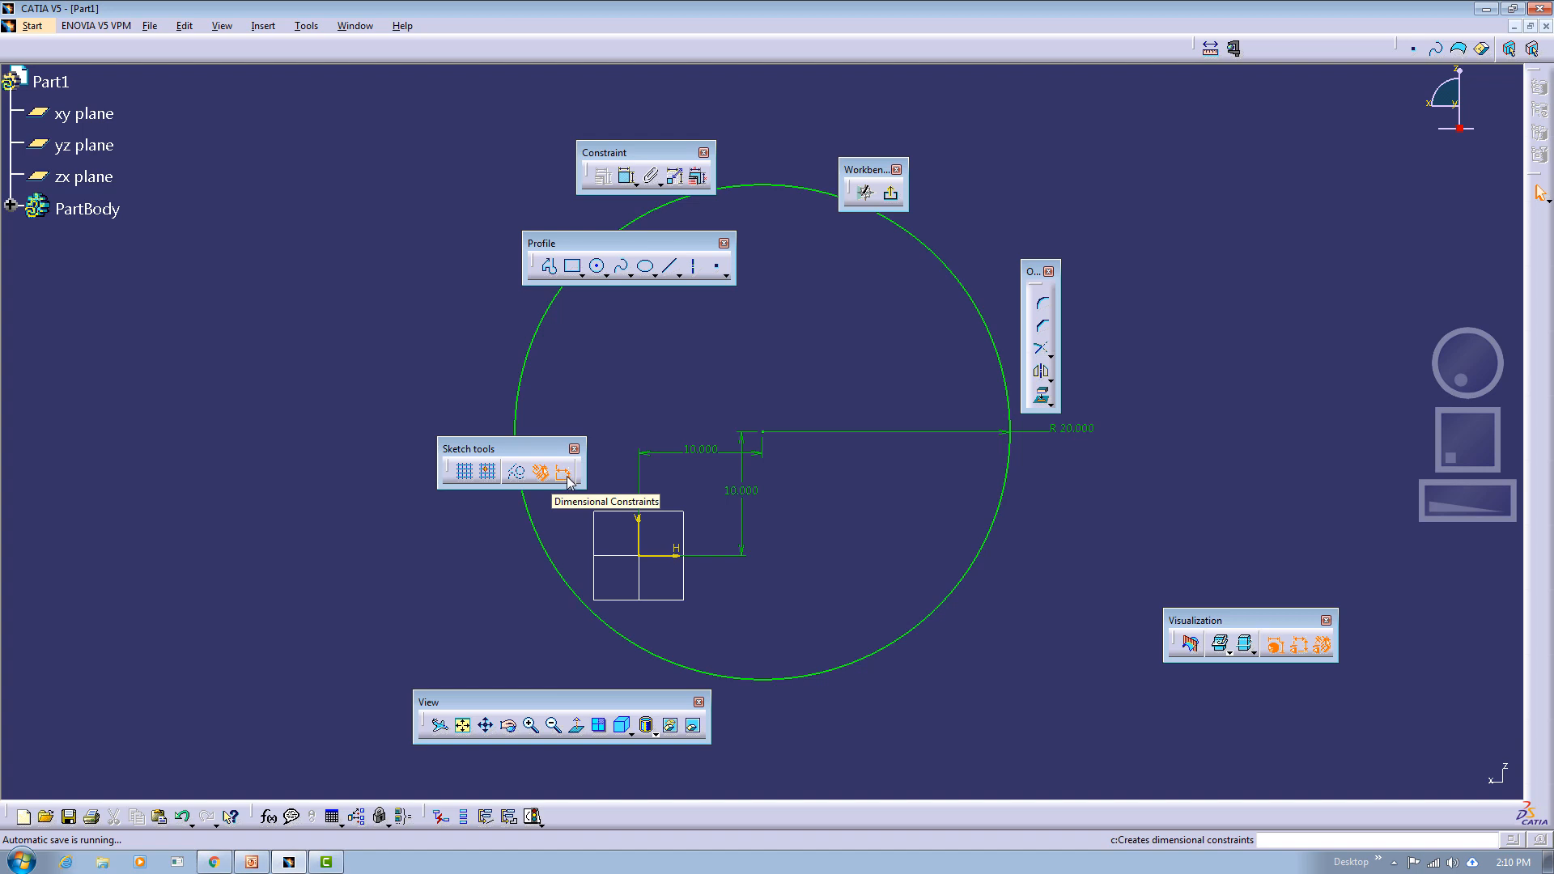
# Turn off dimensional constraints and start another circle with its centre at H 5 cm and V 5 cm.
pyautogui.click(564, 474)
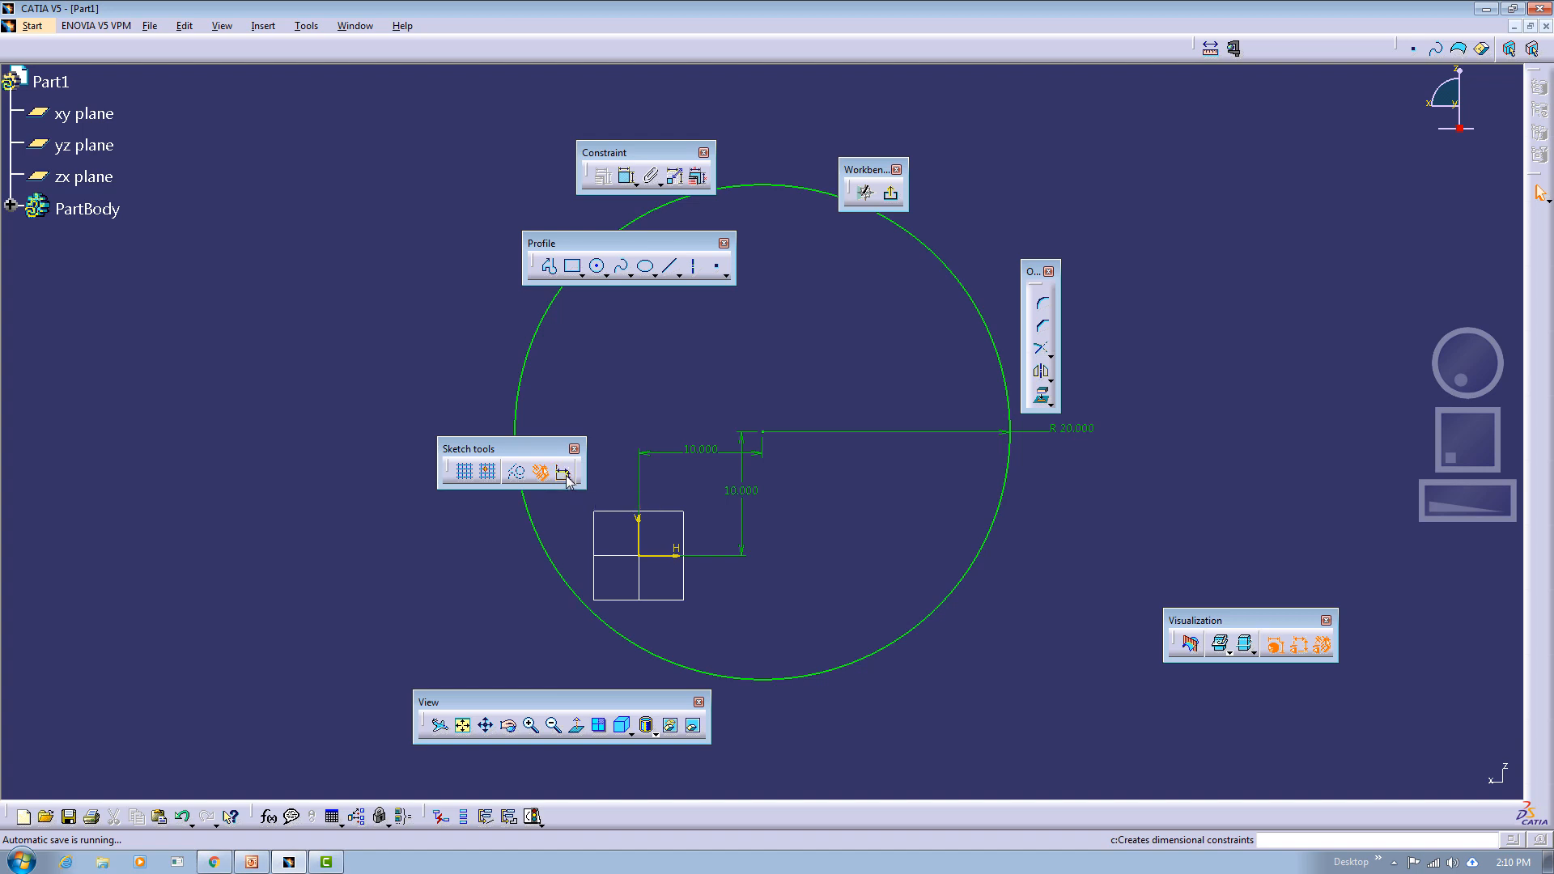
pyautogui.click(598, 267)
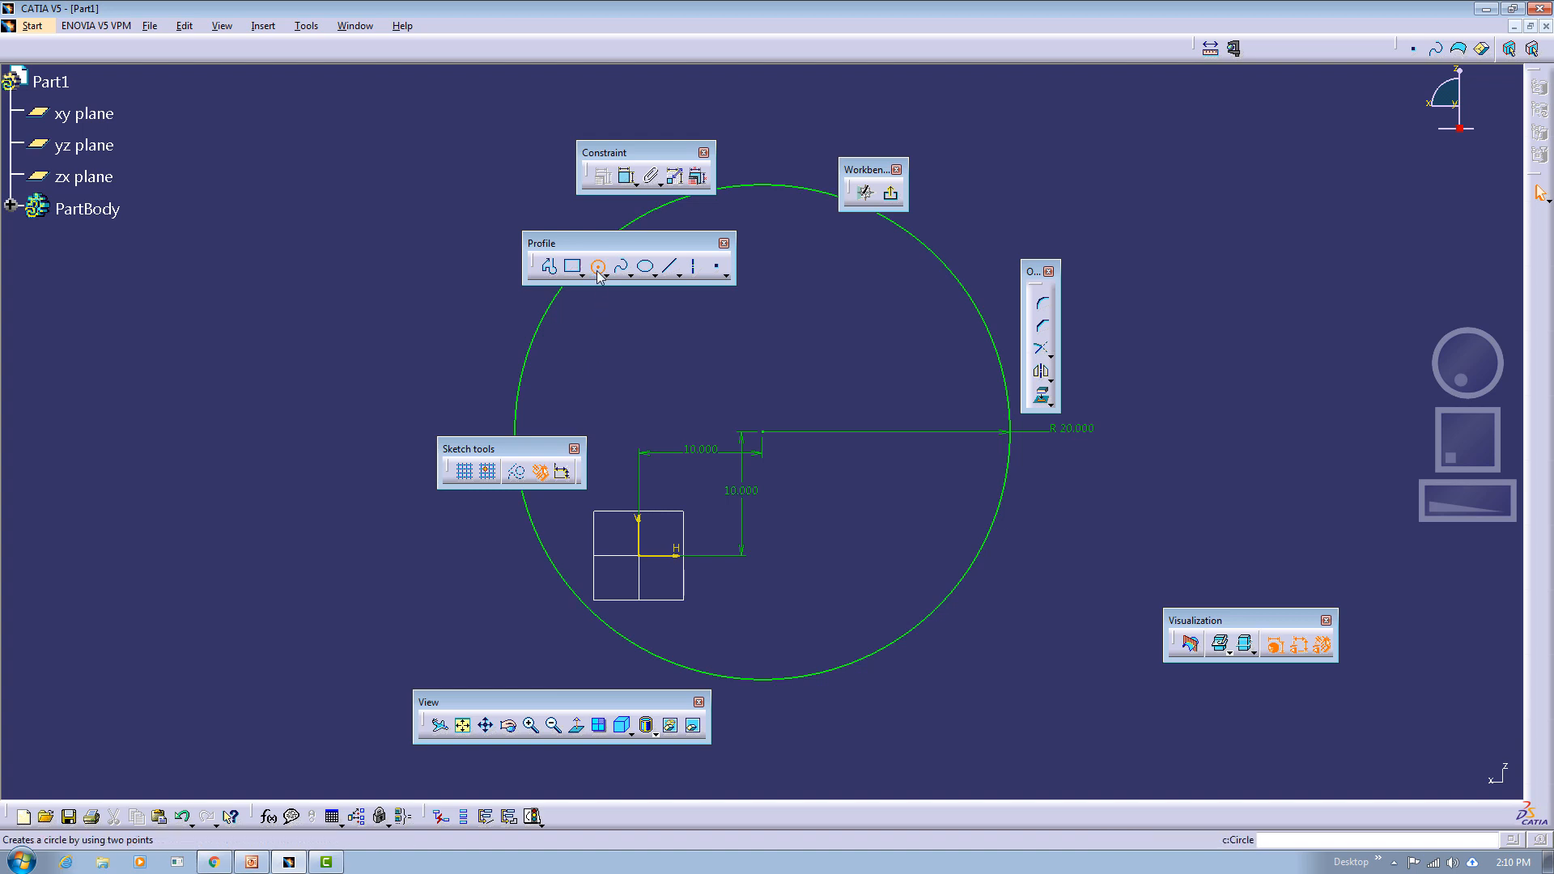
pyautogui.click(701, 472)
pyautogui.write('5')
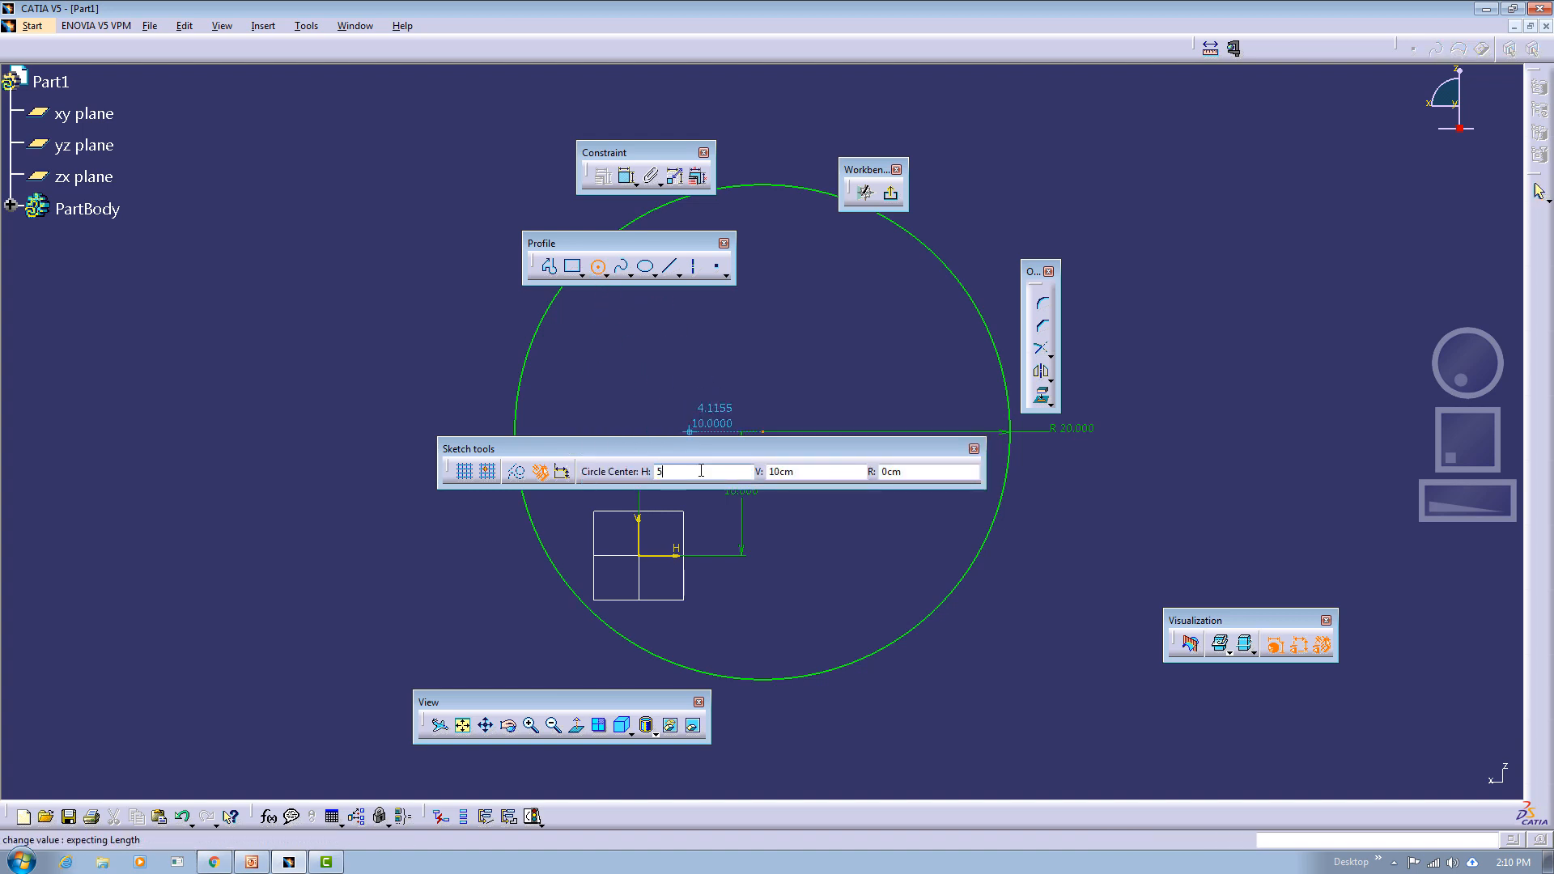
pyautogui.press('Tab')
pyautogui.write('10')
pyautogui.press('Return')
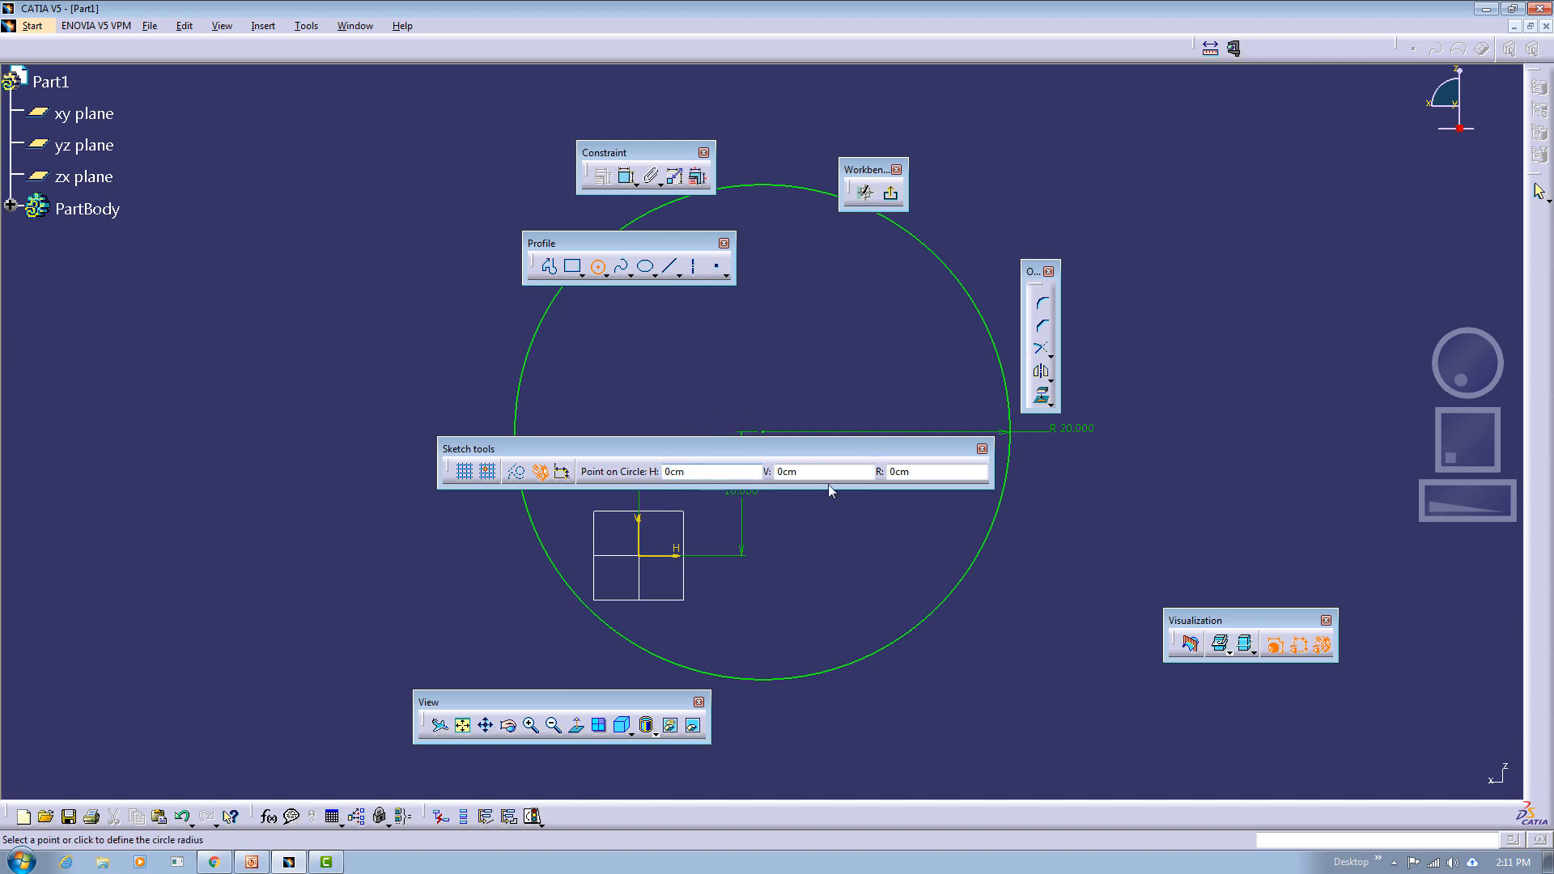
# Complete the second circle with a radius of 6 cm and clear the selection.
pyautogui.click(919, 470)
pyautogui.doubleClick(921, 469)
pyautogui.write('6')
pyautogui.press('Return')
pyautogui.click(853, 514)
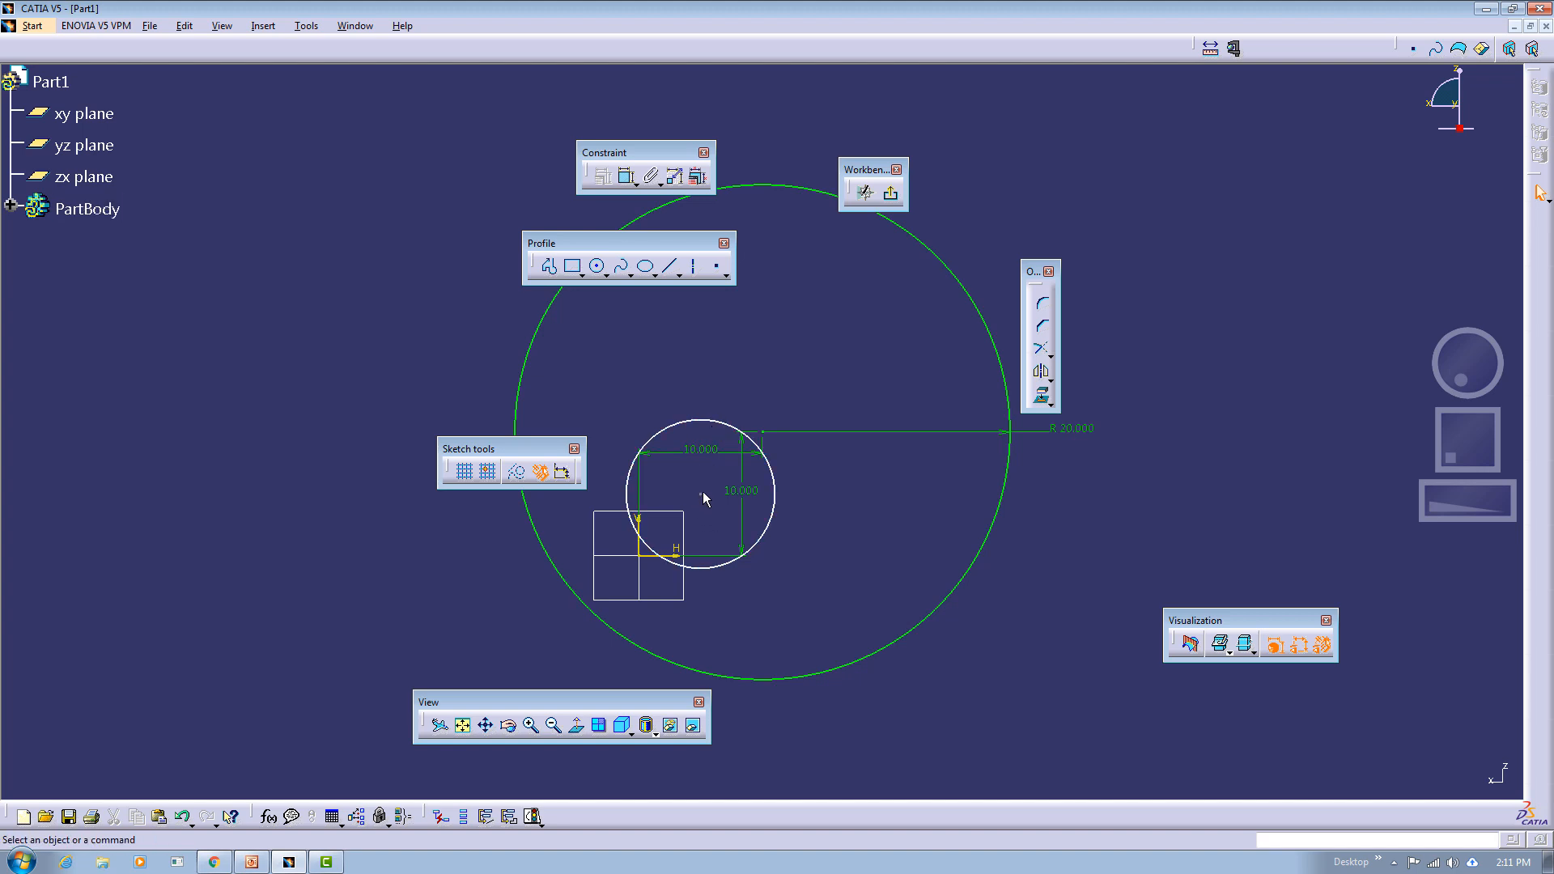
# Move the small circle up by its centre and try adding a dimensional constraint to it.
pyautogui.moveTo(702, 502)
pyautogui.mouseDown()
pyautogui.moveTo(885, 319)
pyautogui.moveTo(763, 430)
pyautogui.moveTo(869, 446)
pyautogui.moveTo(792, 384)
pyautogui.mouseUp()
pyautogui.click(635, 178)
pyautogui.click(842, 326)
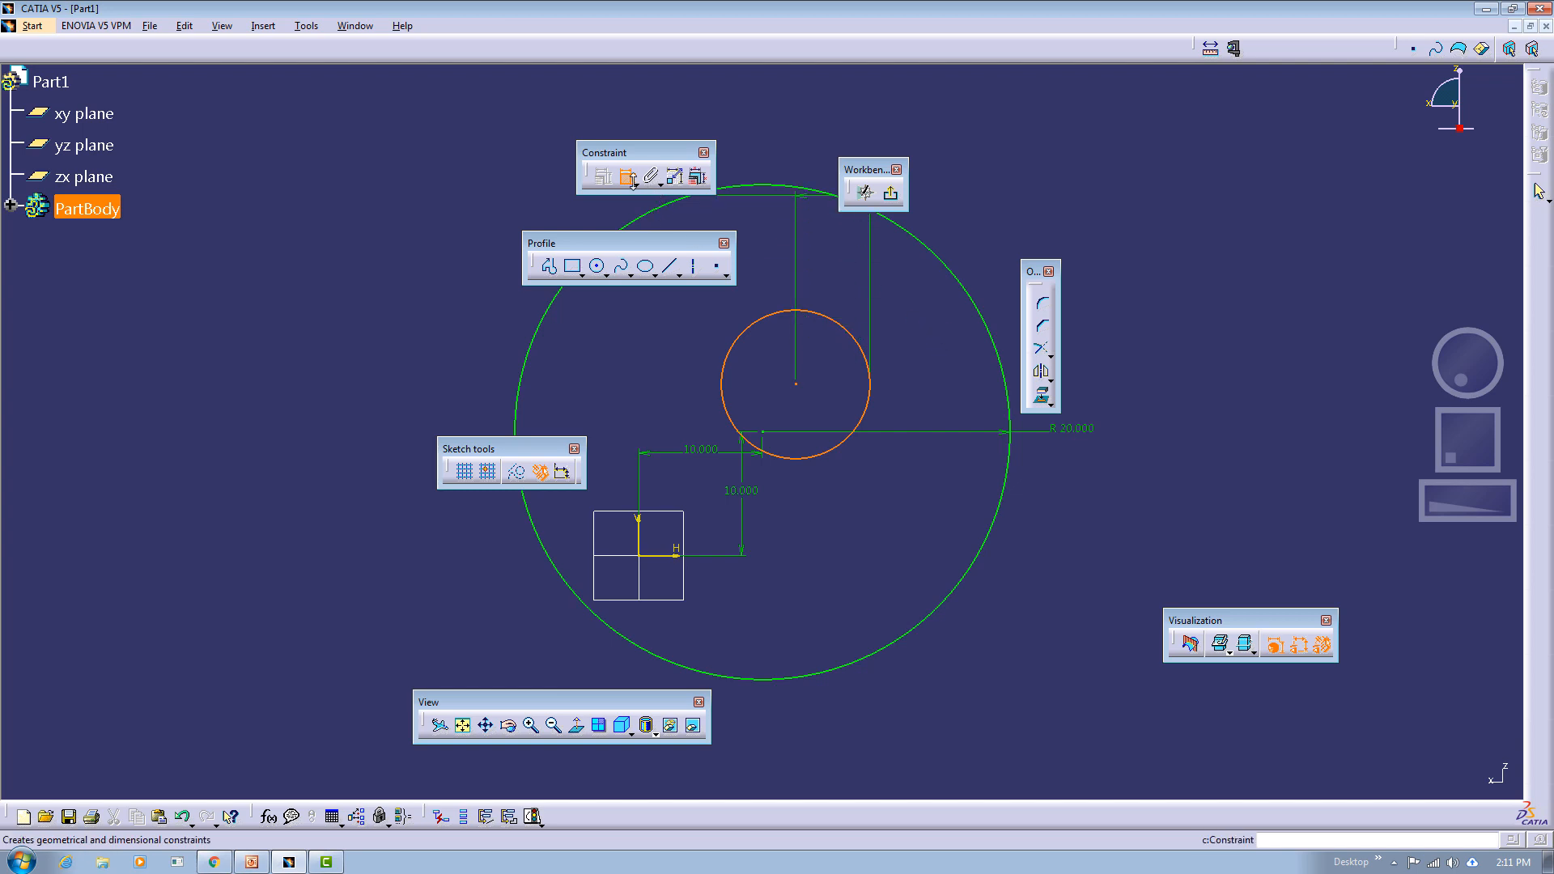
pyautogui.click(625, 178)
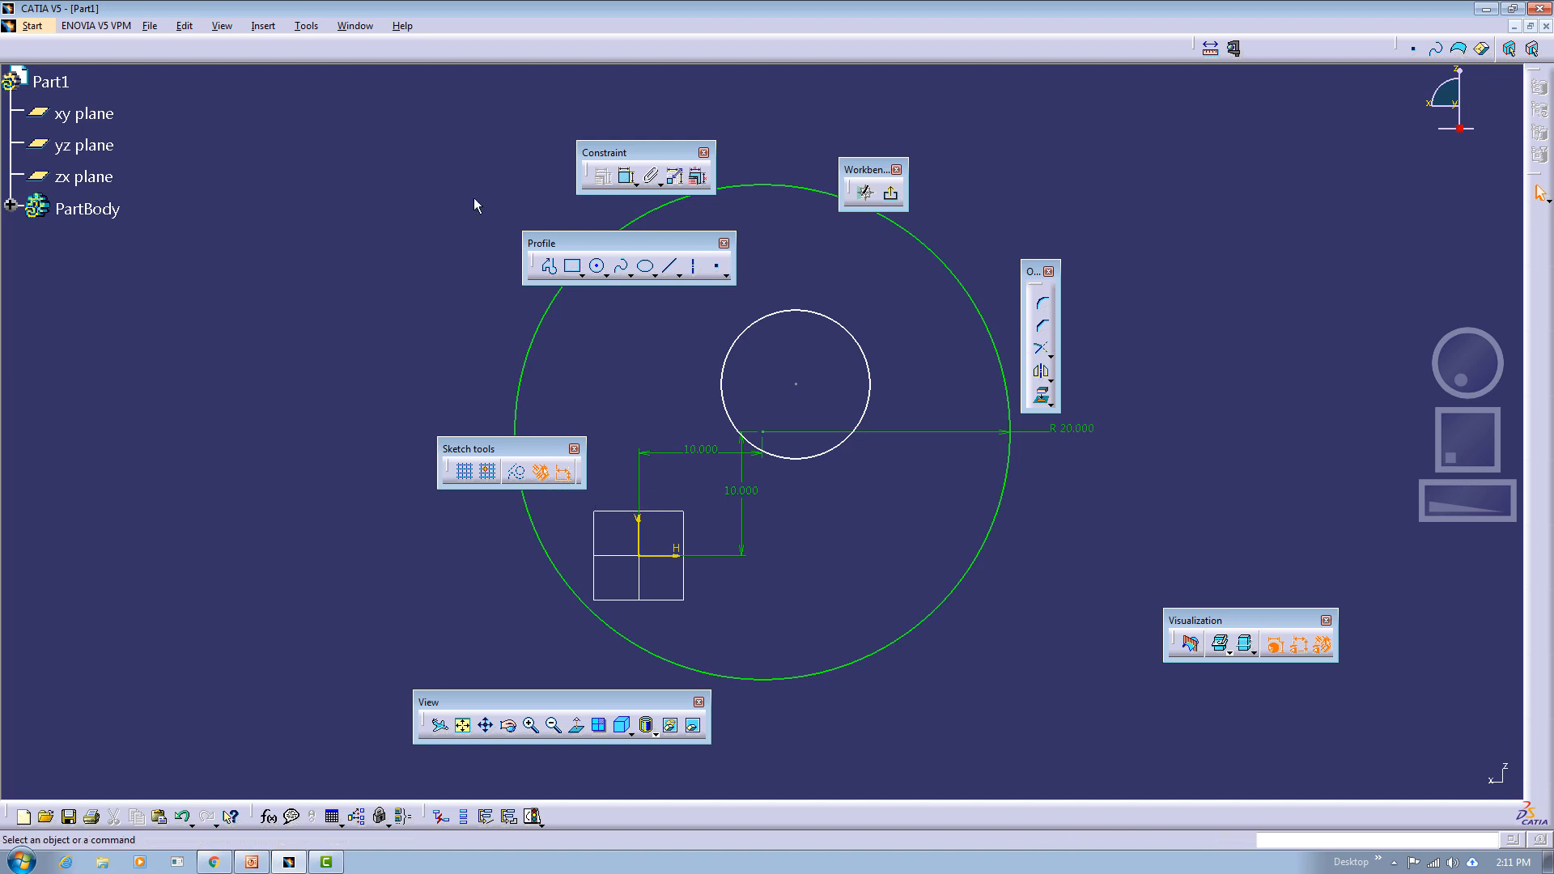
# Delete both circles together with their dimensions.
pyautogui.moveTo(440, 125)
pyautogui.mouseDown()
pyautogui.moveTo(597, 382)
pyautogui.moveTo(958, 659)
pyautogui.moveTo(1036, 671)
pyautogui.moveTo(1069, 697)
pyautogui.mouseUp()
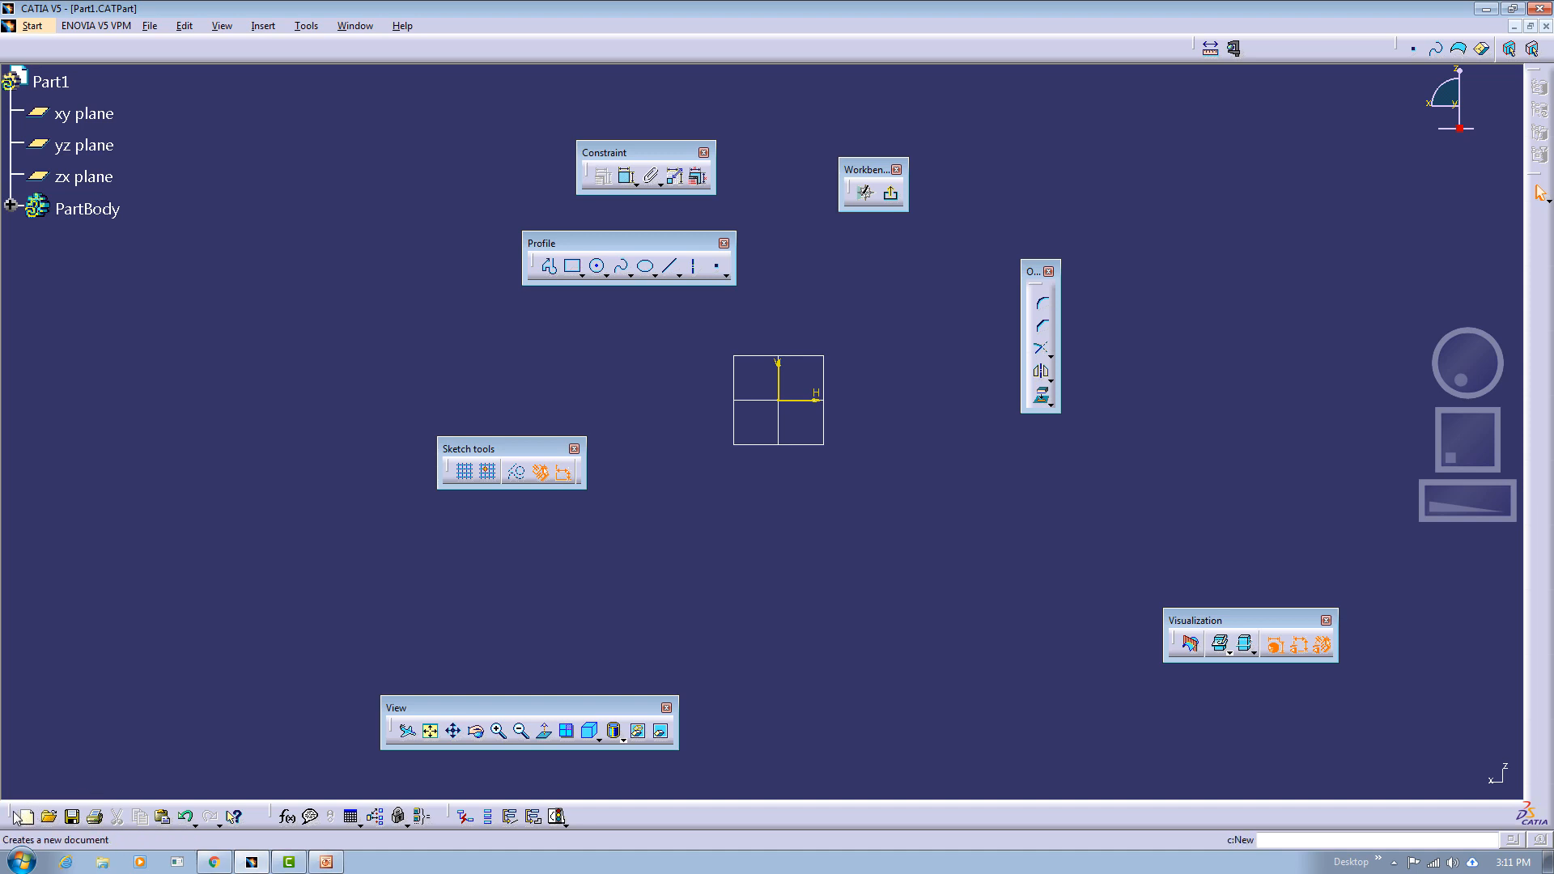
# Float the Standard toolbar below the origin and look through the new-document types, including Part, without creating a document.
pyautogui.moveTo(631, 565); pyautogui.dragTo(729, 521)
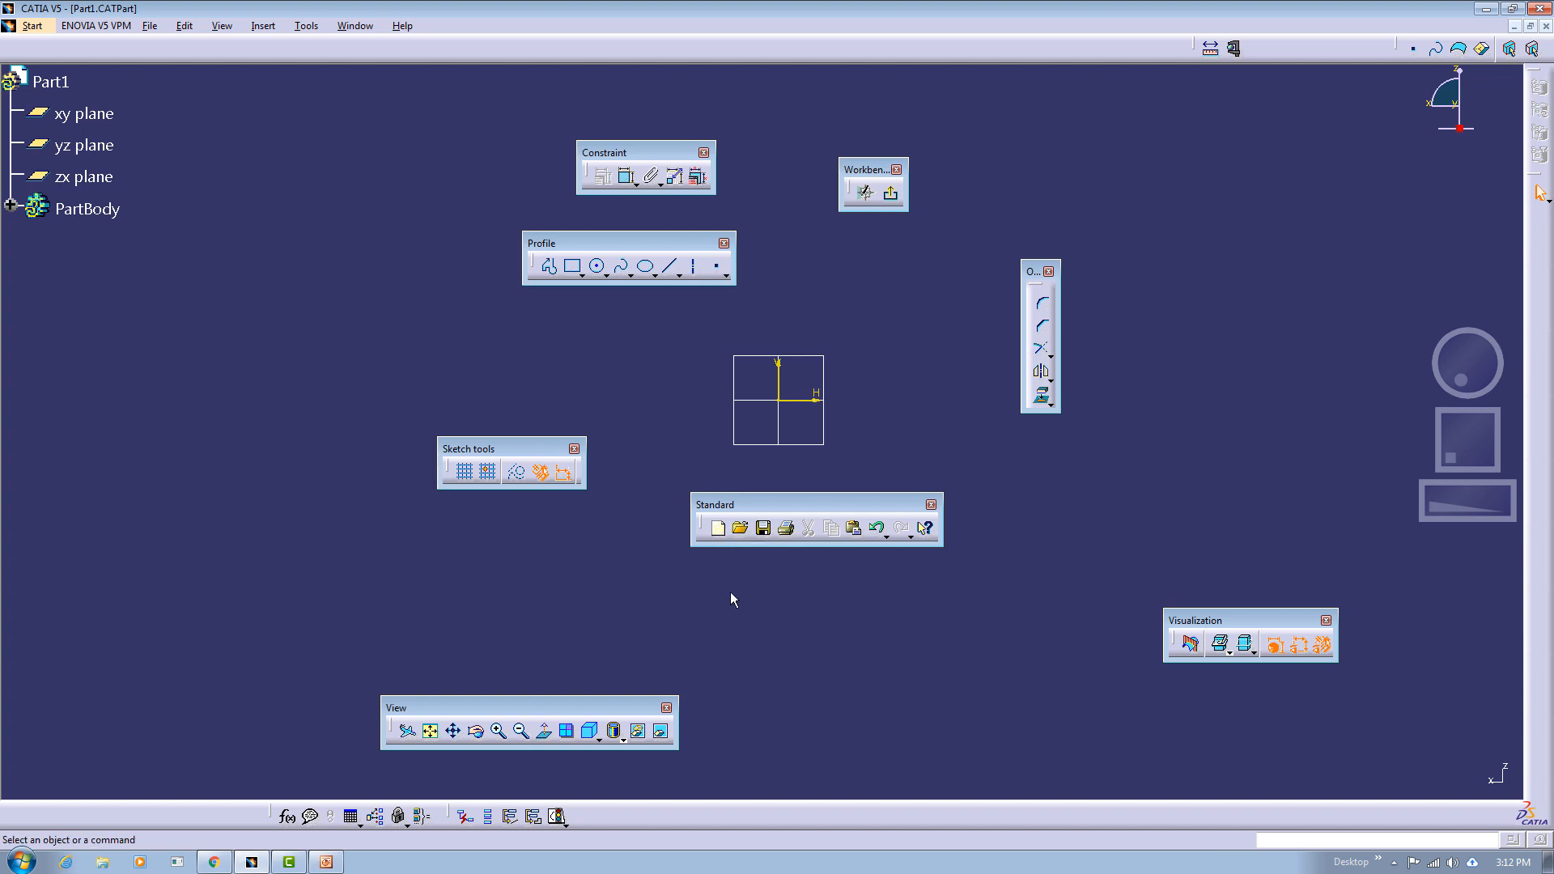
pyautogui.hotkey('ctrl', 'n')
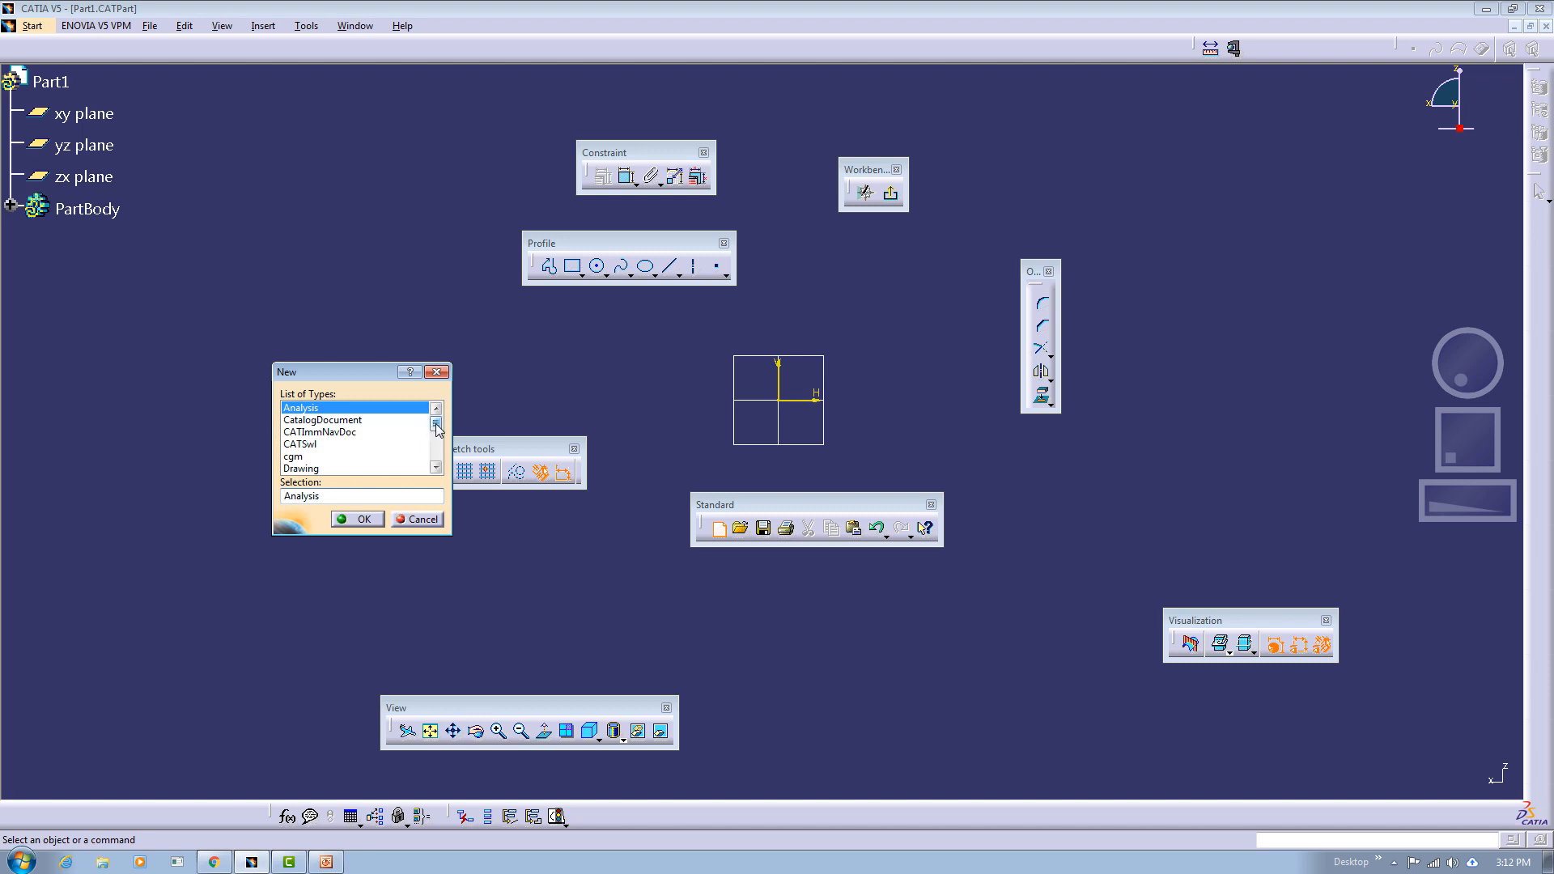
pyautogui.moveTo(436, 427)
pyautogui.mouseDown()
pyautogui.moveTo(448, 470)
pyautogui.moveTo(435, 428)
pyautogui.mouseUp()
pyautogui.click(382, 421)
pyautogui.click(372, 436)
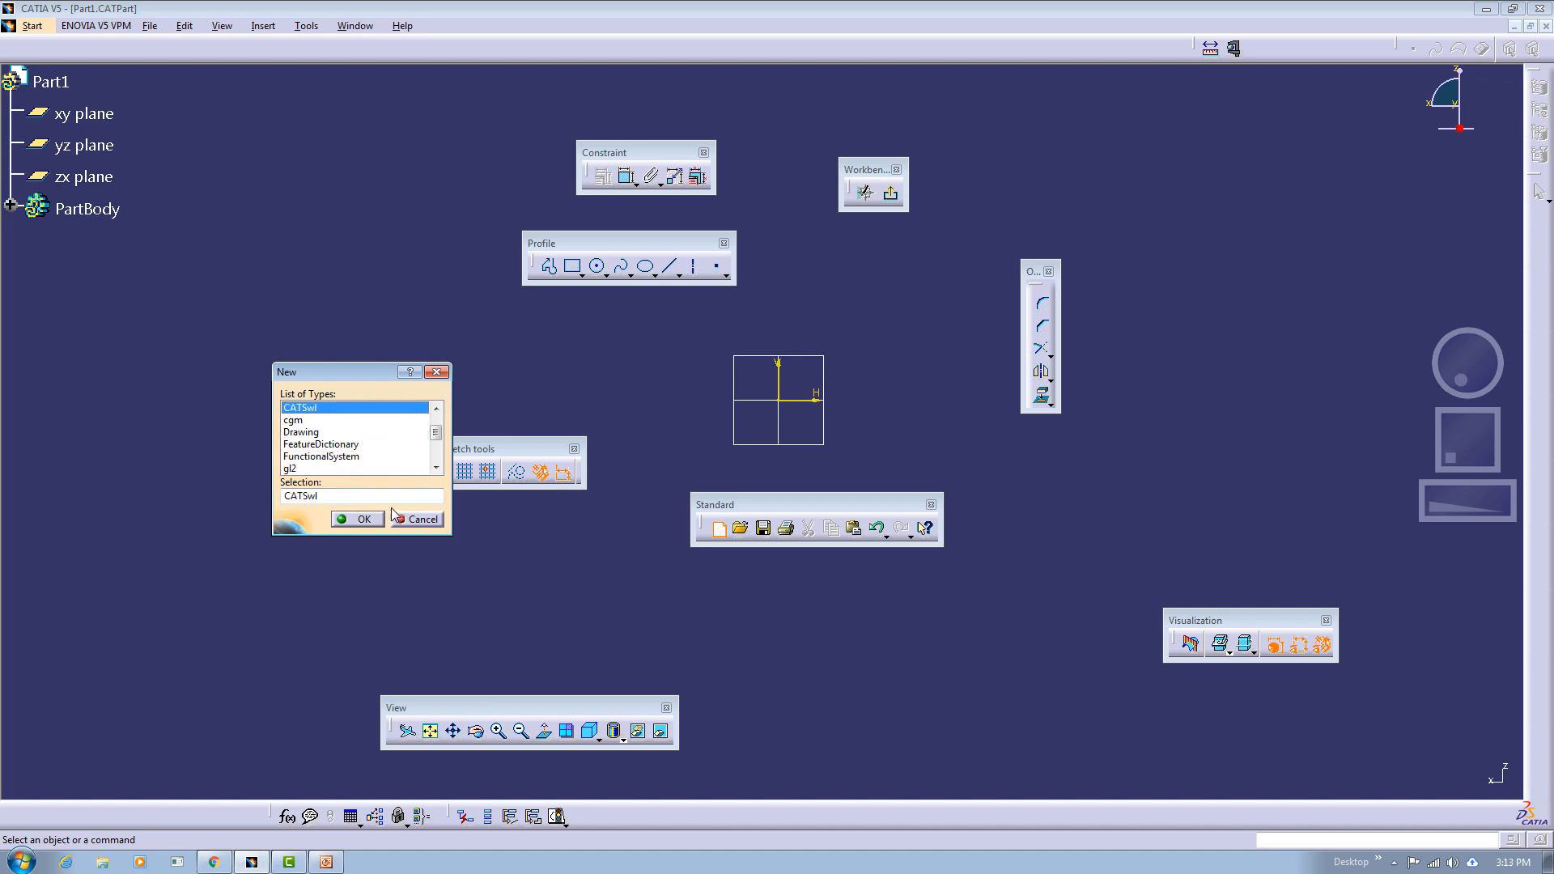
pyautogui.moveTo(436, 435); pyautogui.dragTo(437, 463)
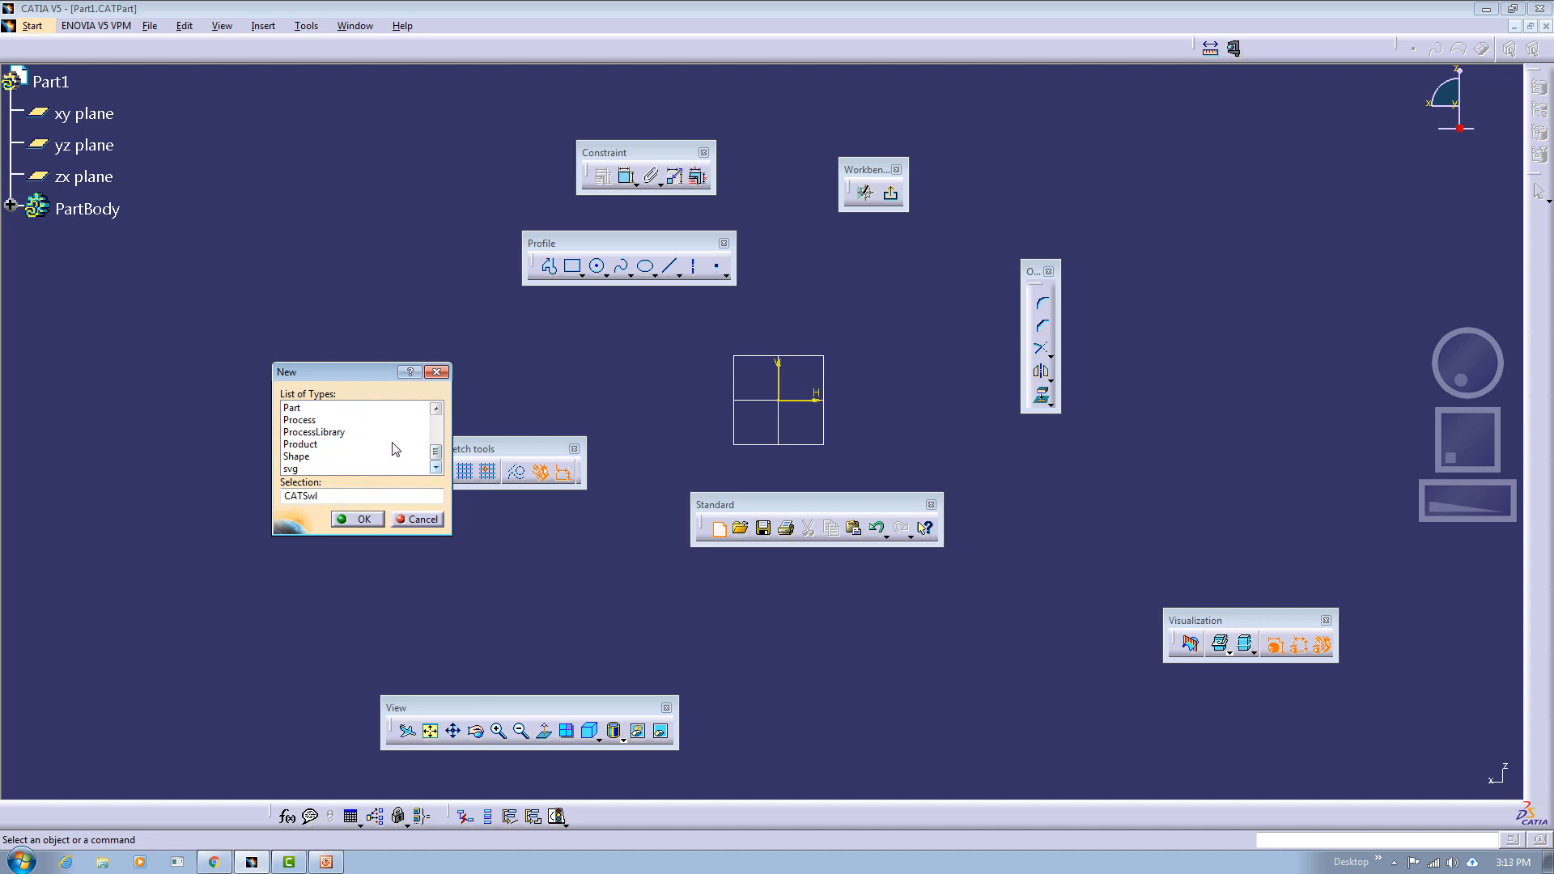
pyautogui.click(310, 409)
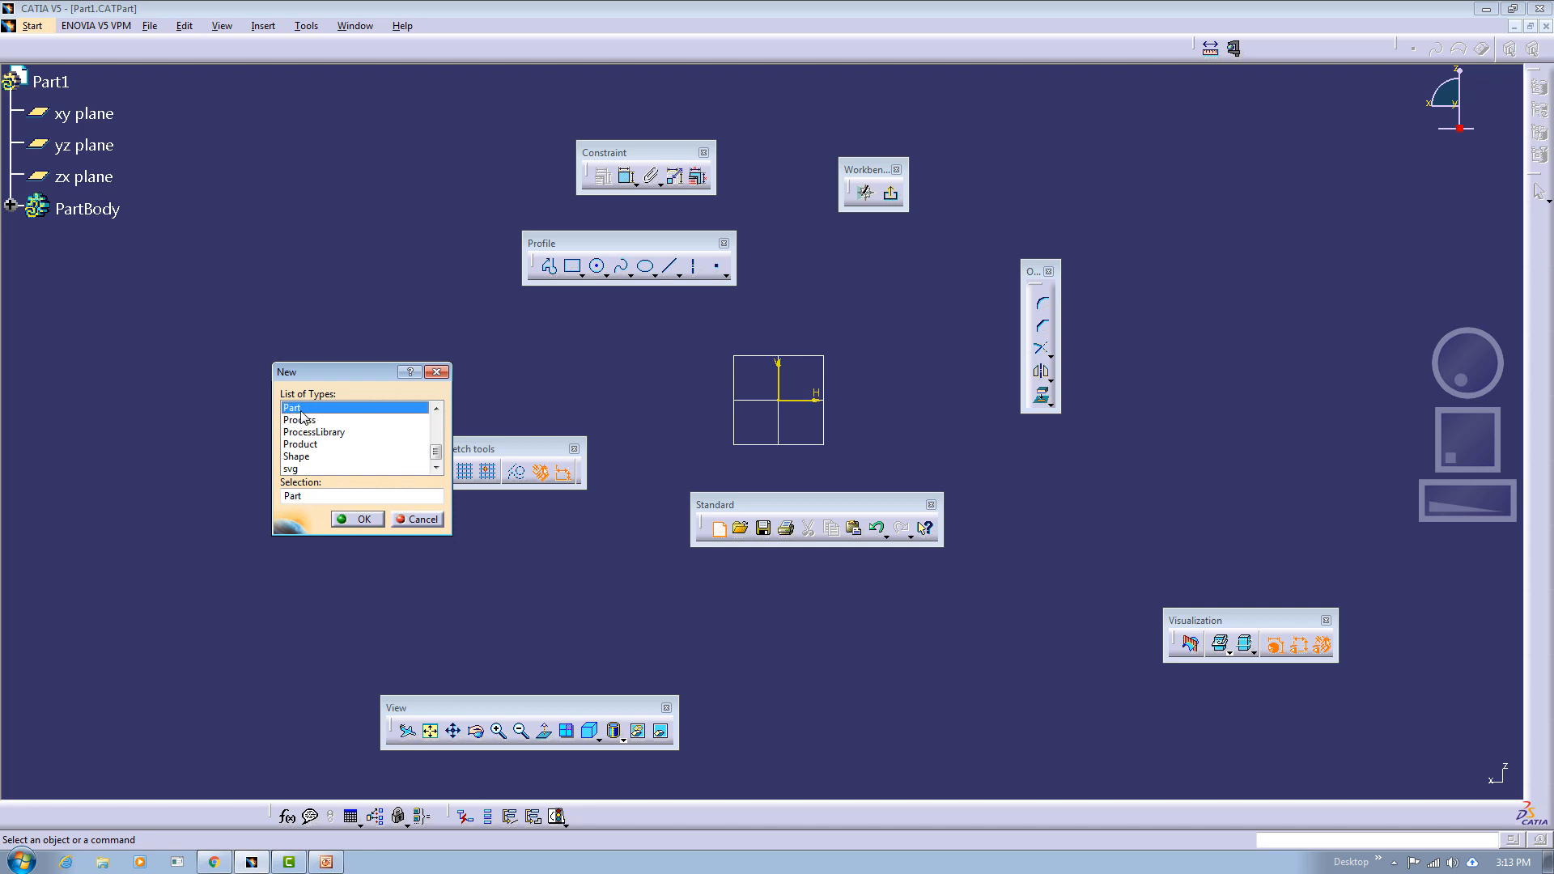
pyautogui.click(422, 520)
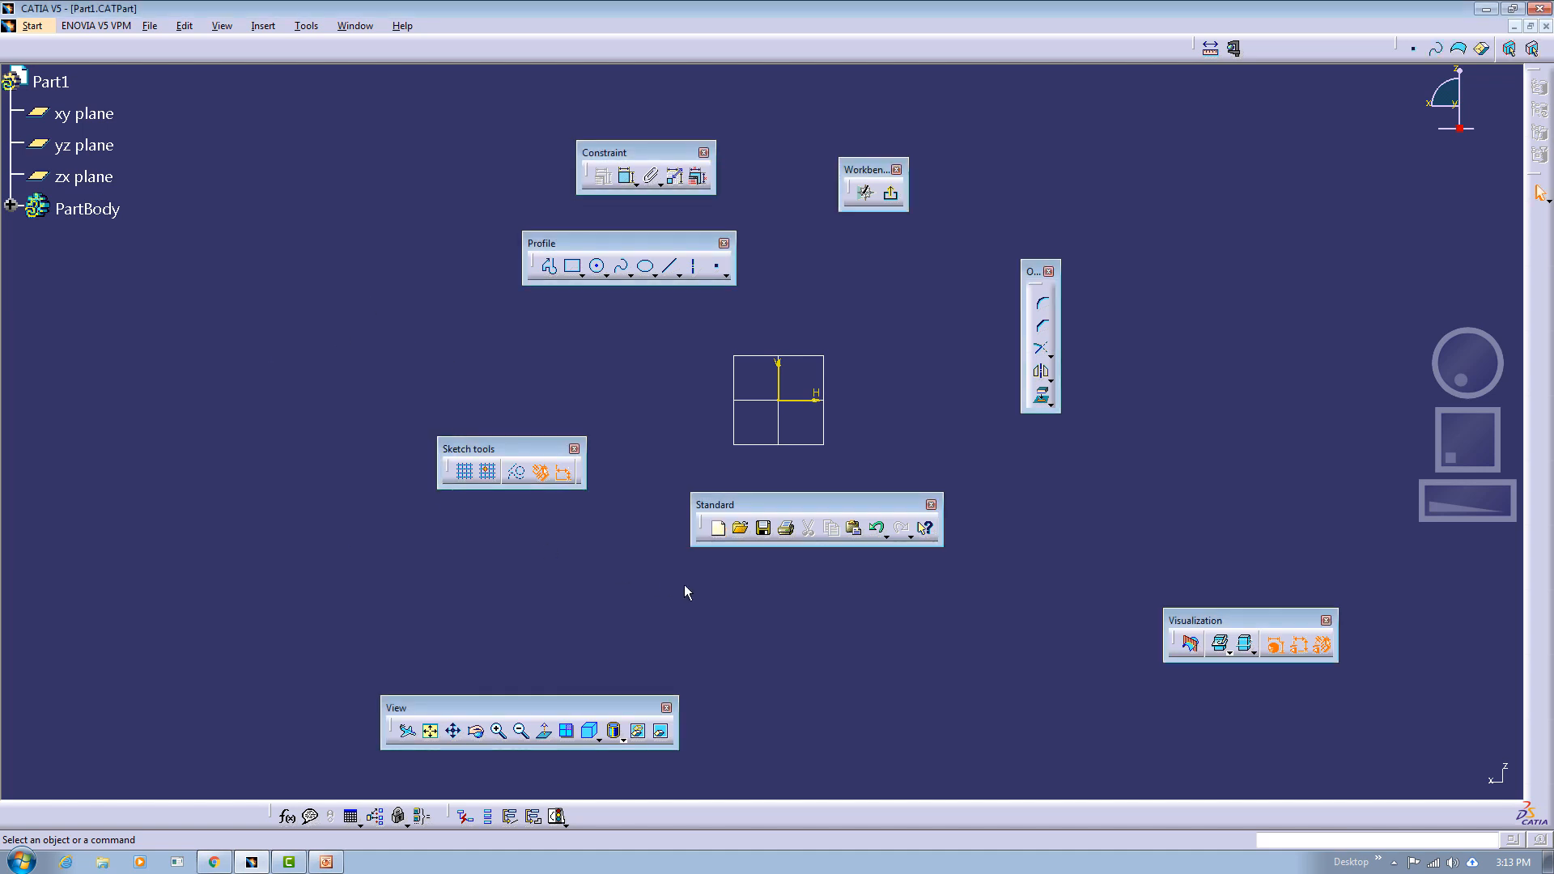
# Look at the file opening dialog without opening a file, and review the printer choices in the Print dialog.
pyautogui.click(740, 537)
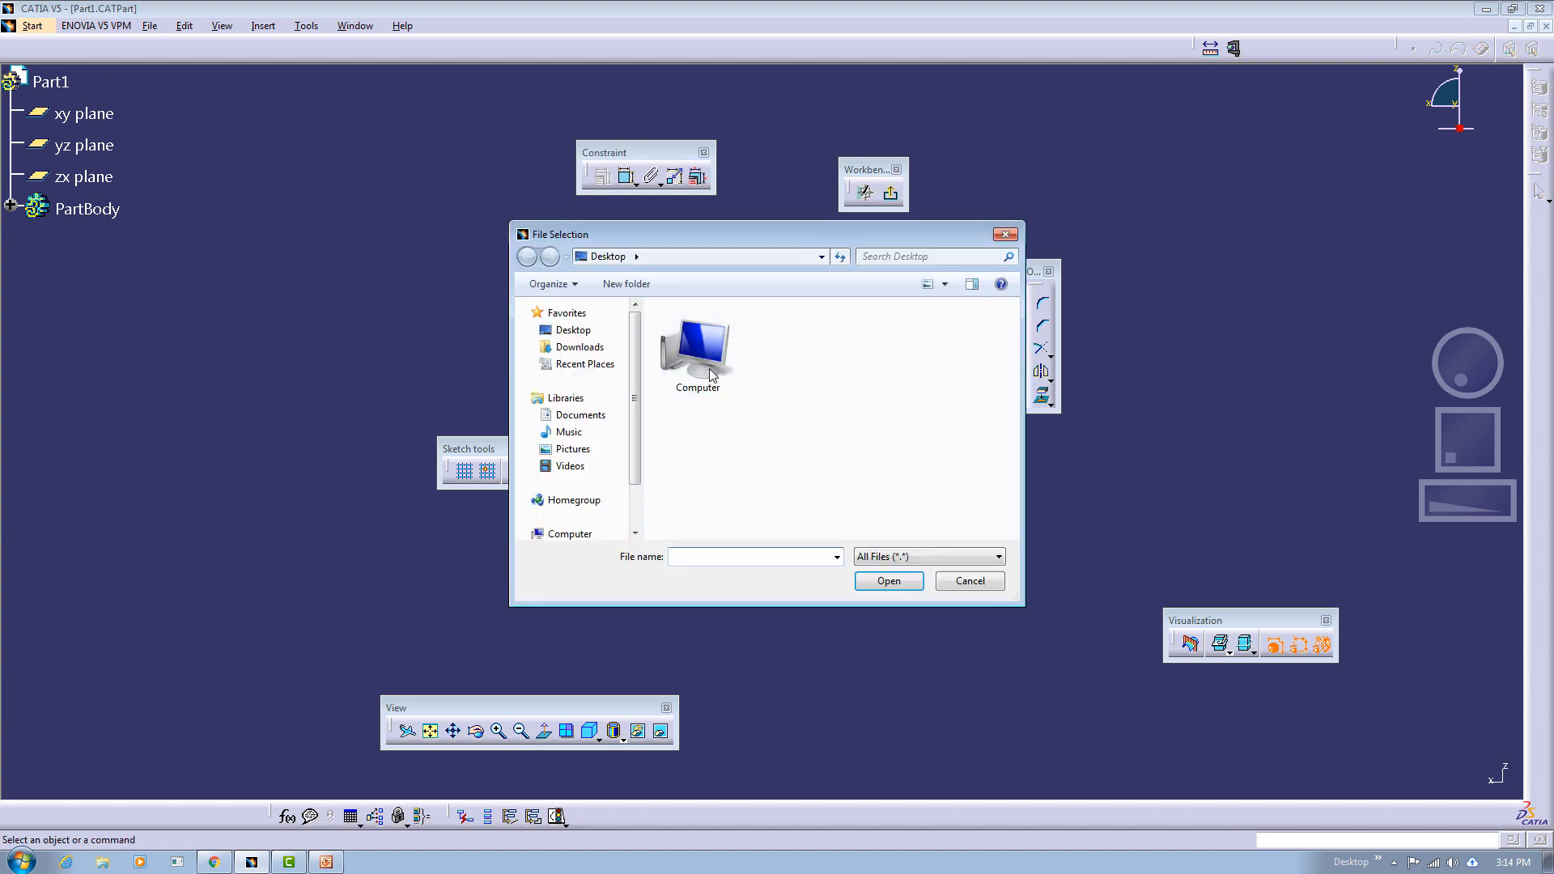
pyautogui.click(970, 581)
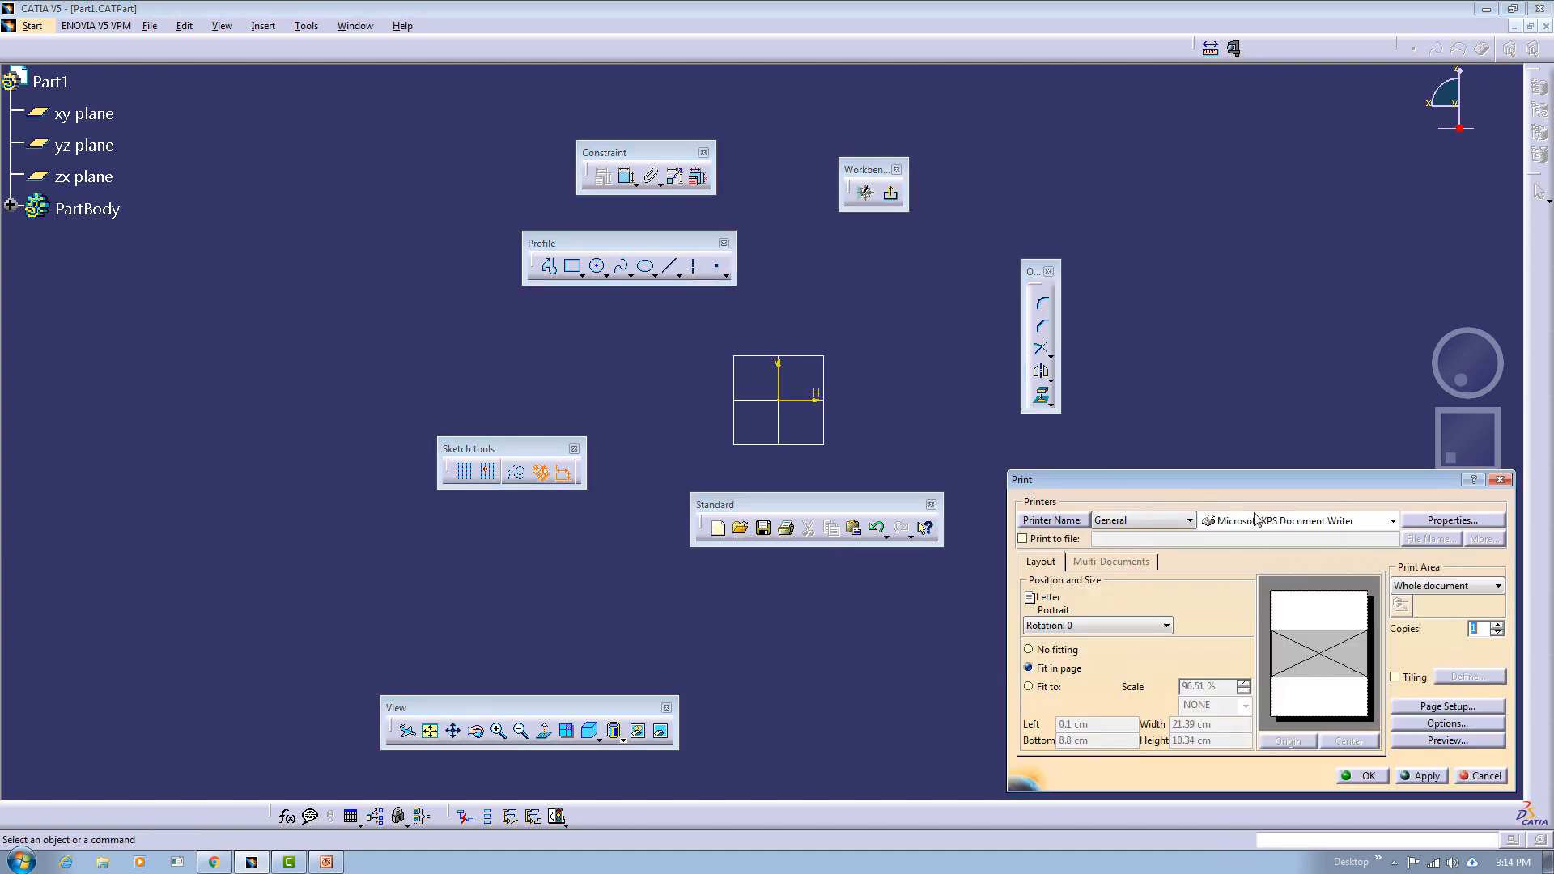
pyautogui.click(1360, 522)
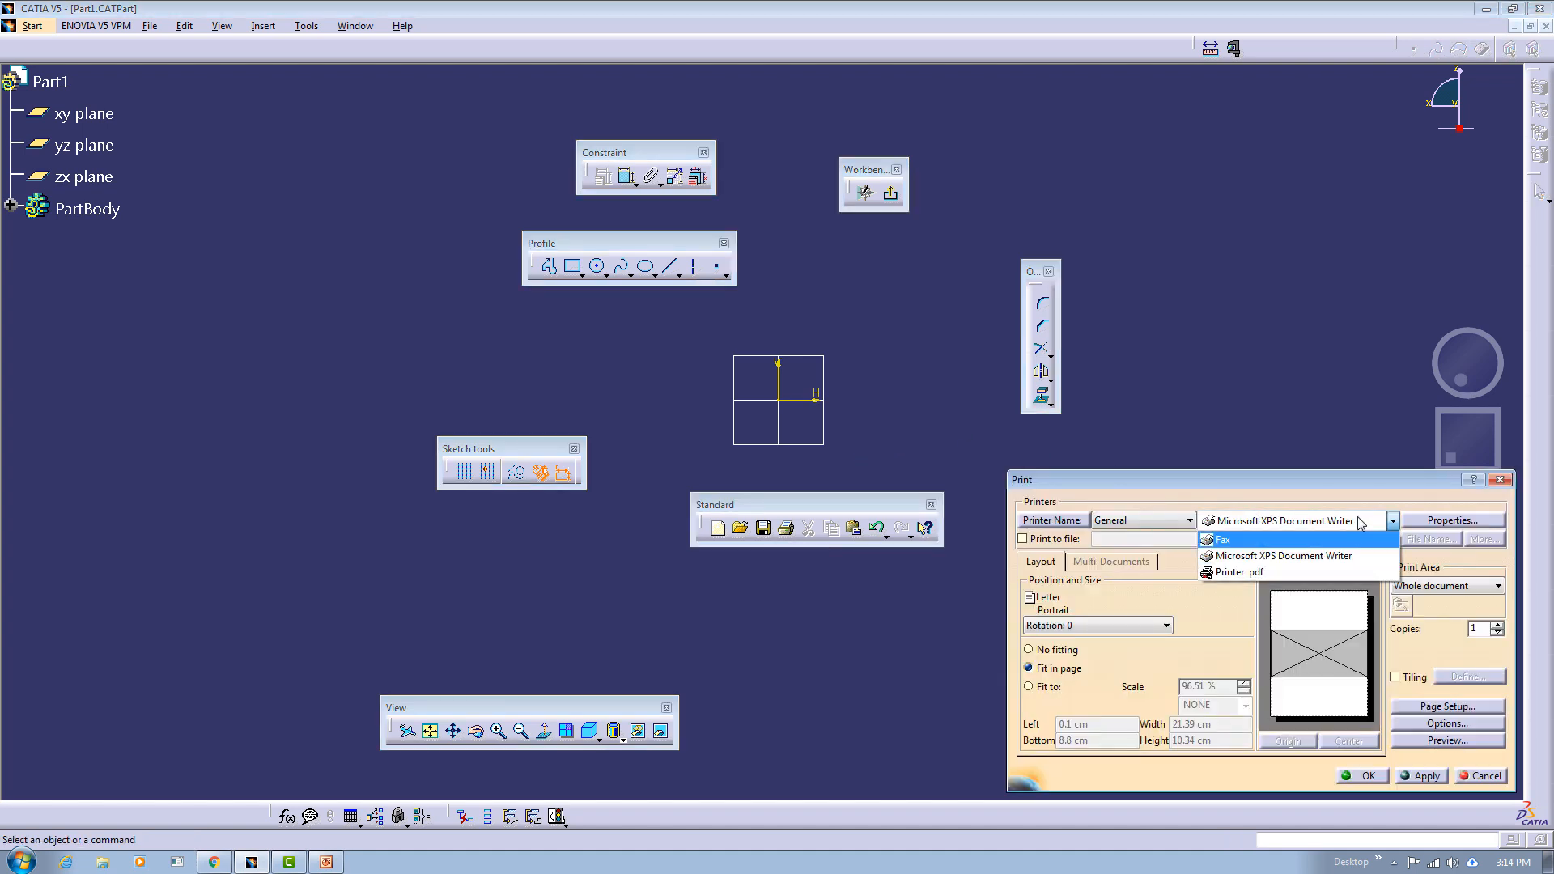
pyautogui.click(1353, 513)
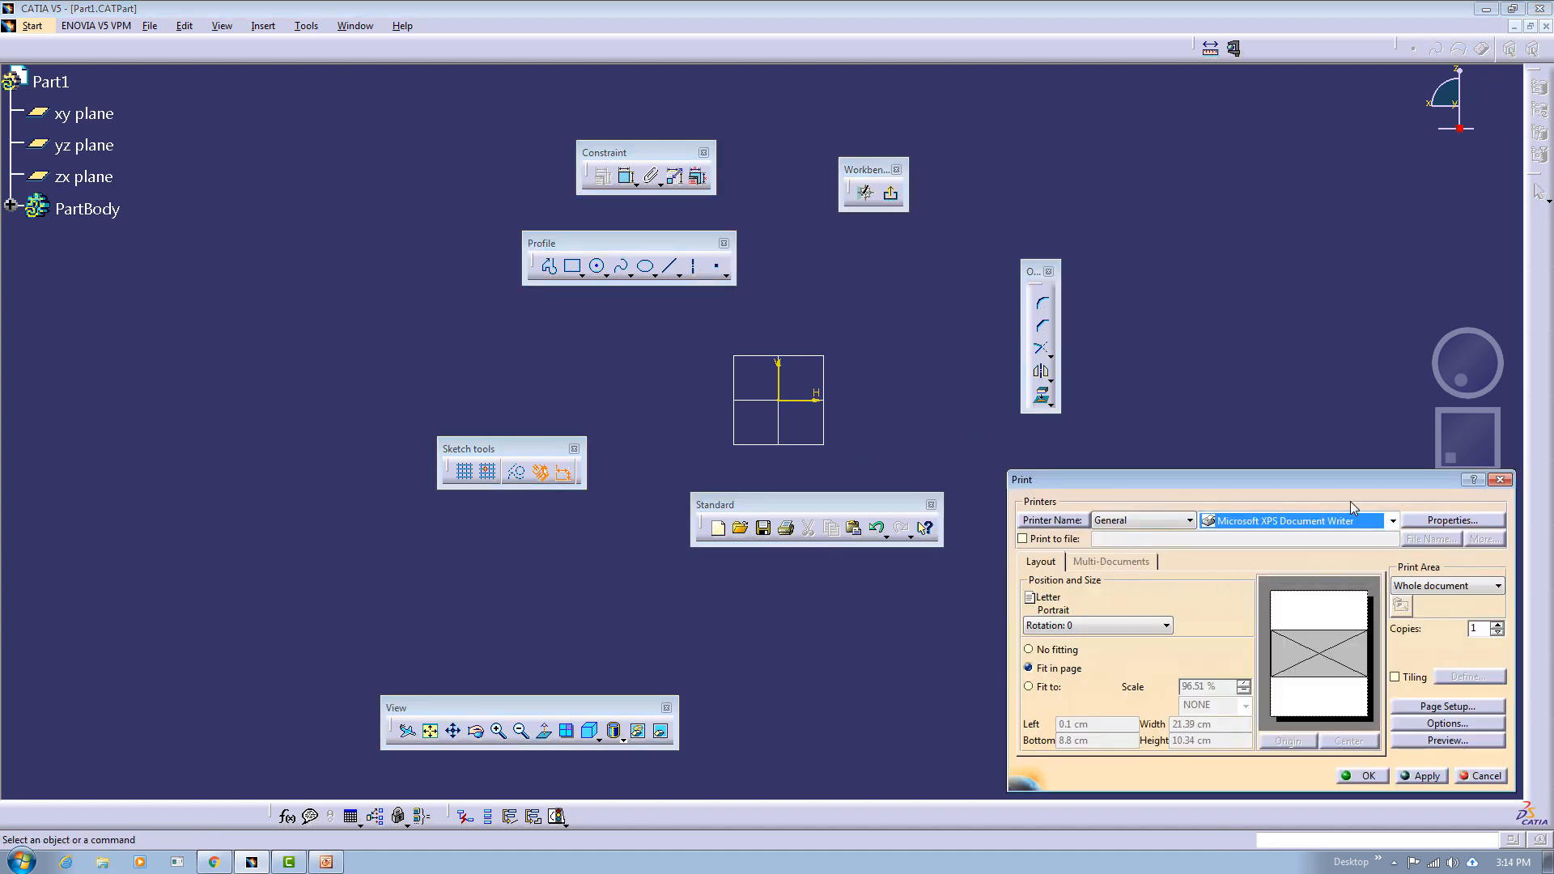
pyautogui.click(1162, 520)
pyautogui.click(1143, 539)
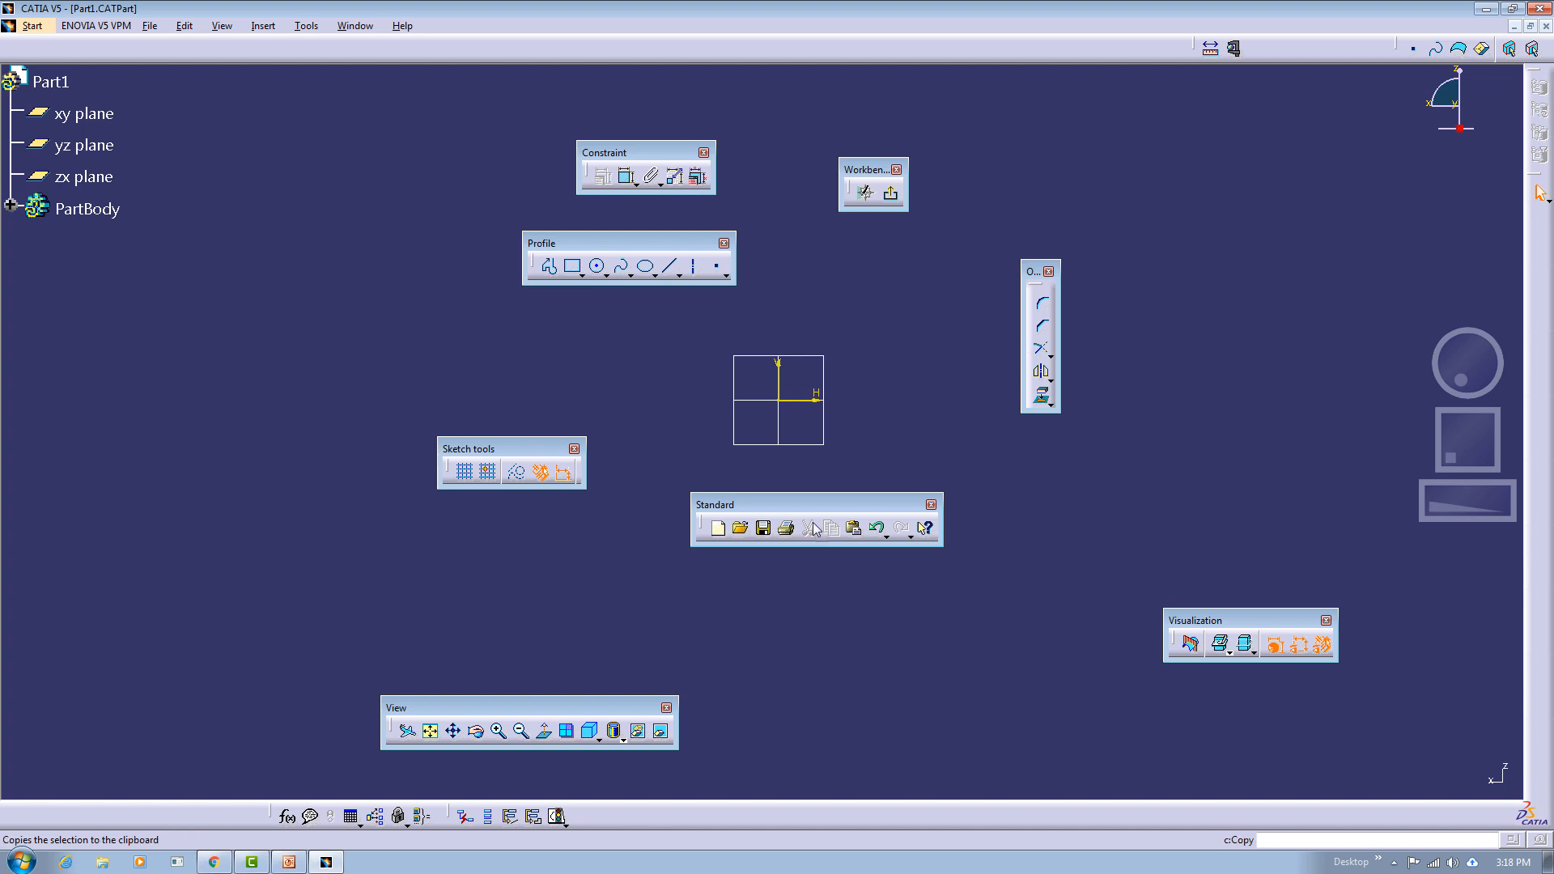
# Draw a circle up and to the right of the sketch origin.
pyautogui.click(599, 267)
pyautogui.click(911, 320)
pyautogui.click(930, 268)
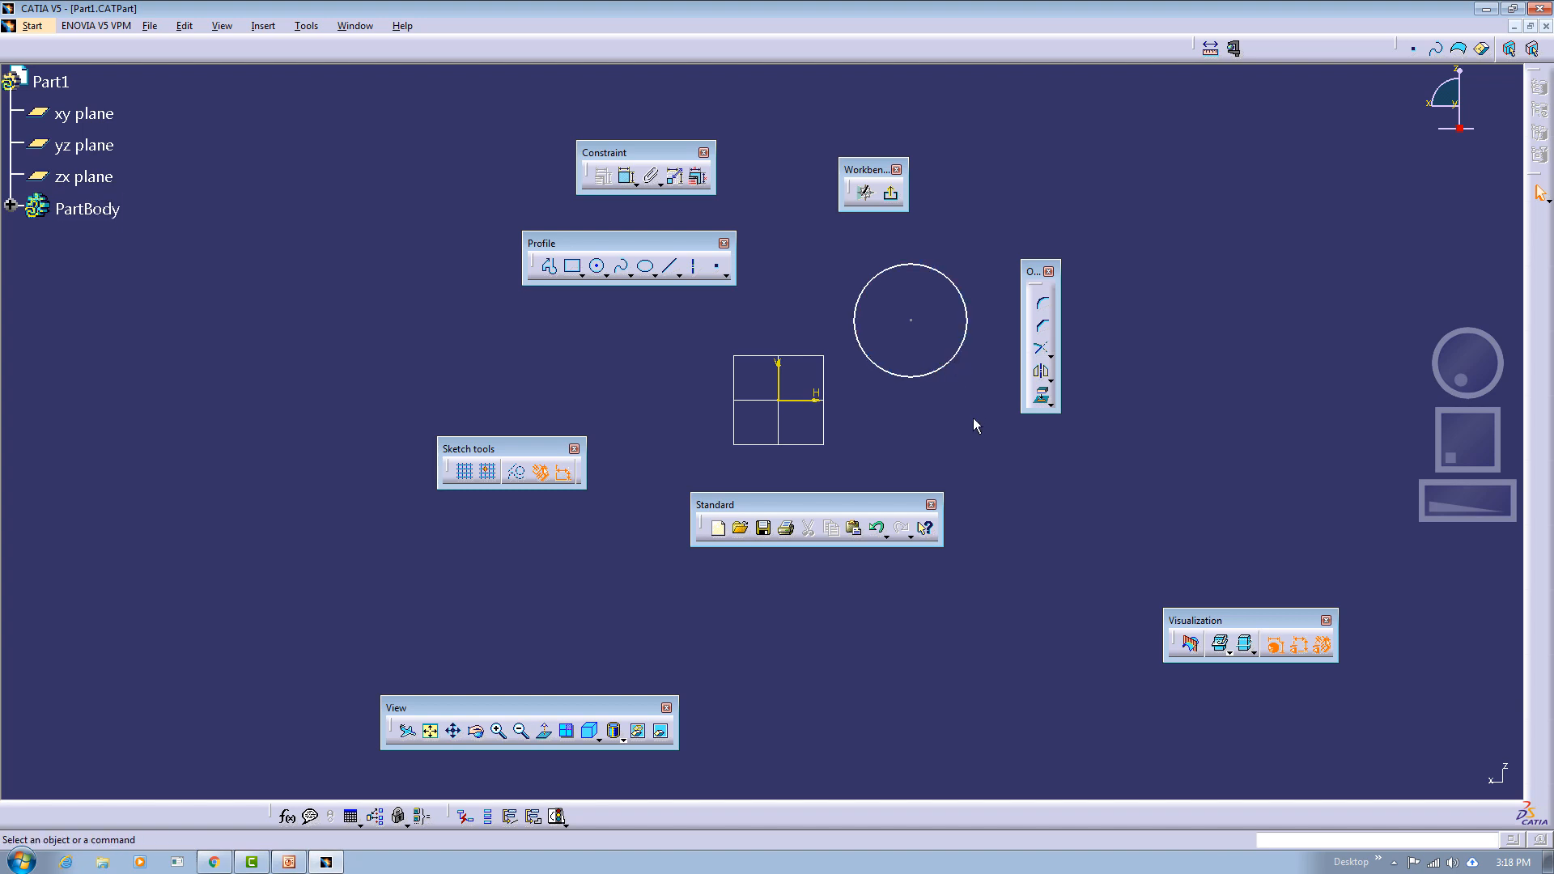
# Cut the circle, paste it back into the sketch and clear the selection.
pyautogui.click(947, 359)
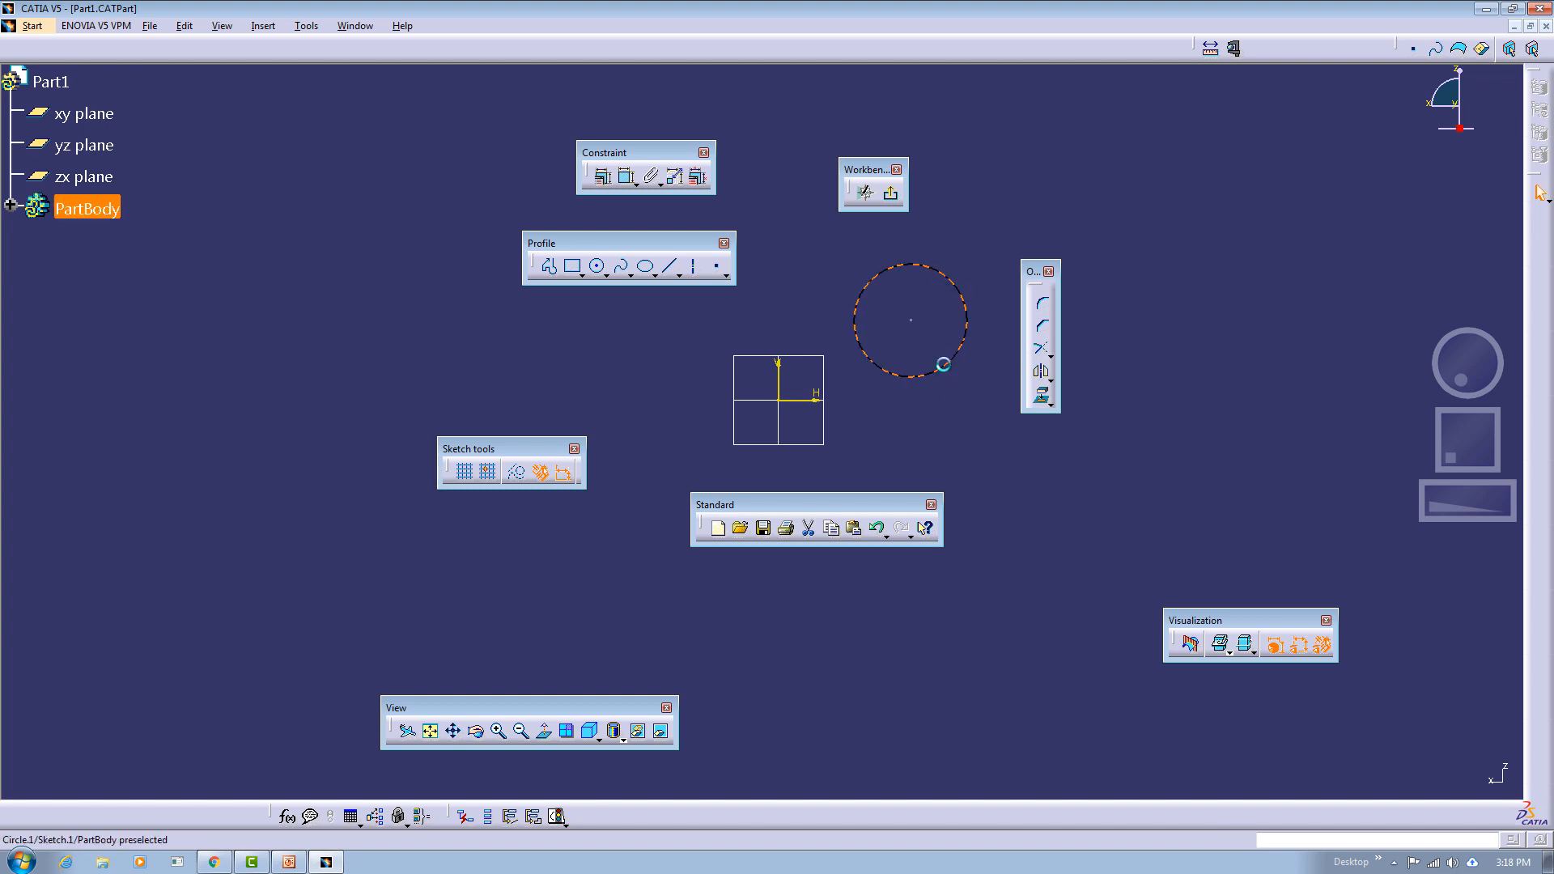
pyautogui.click(809, 531)
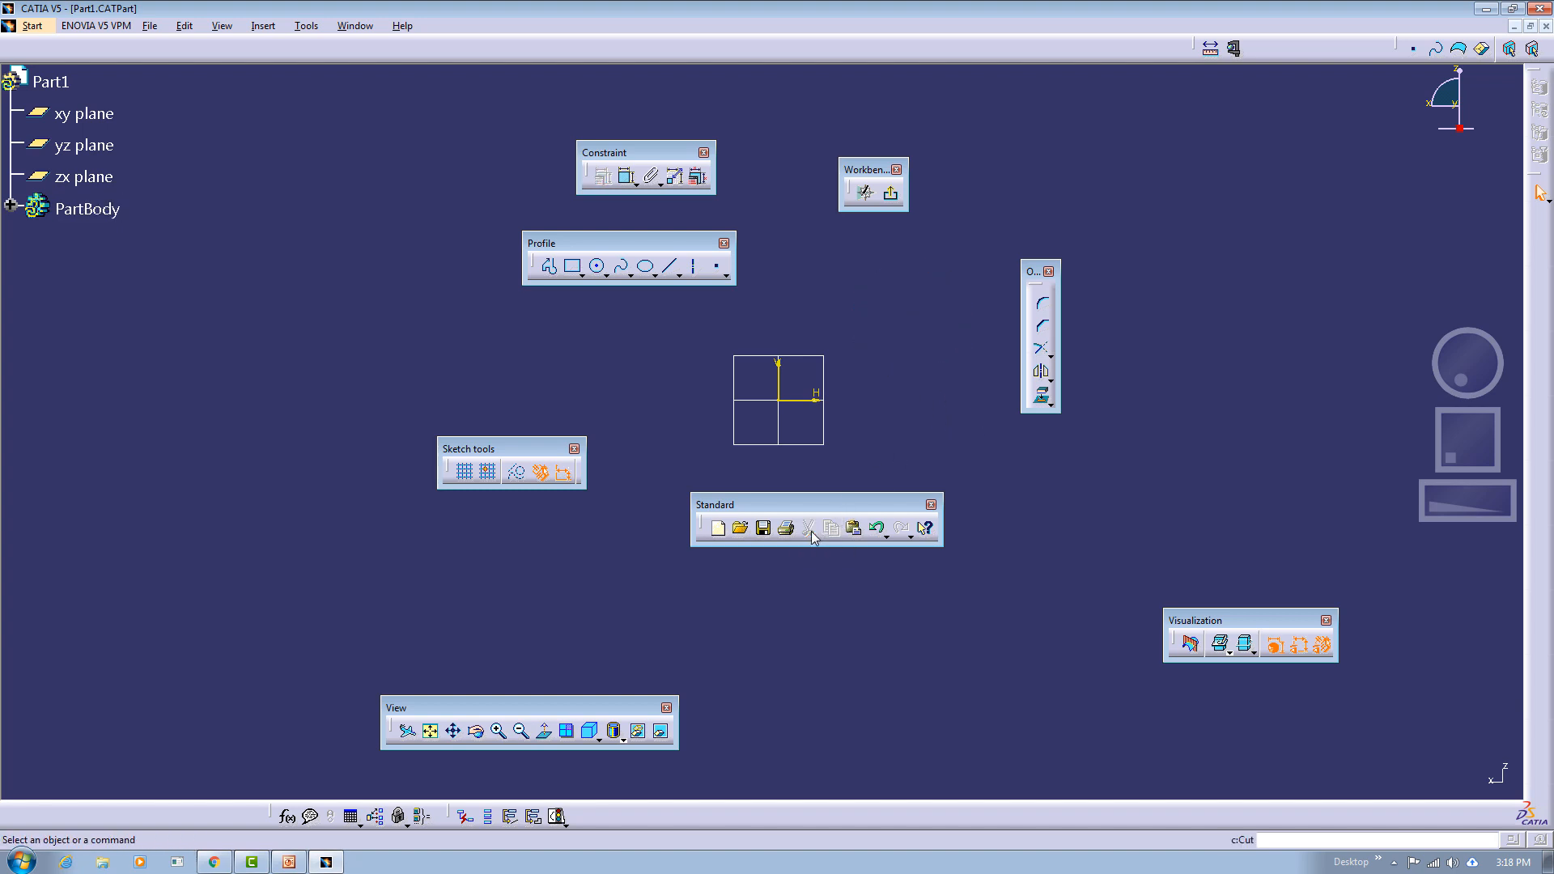
pyautogui.click(856, 530)
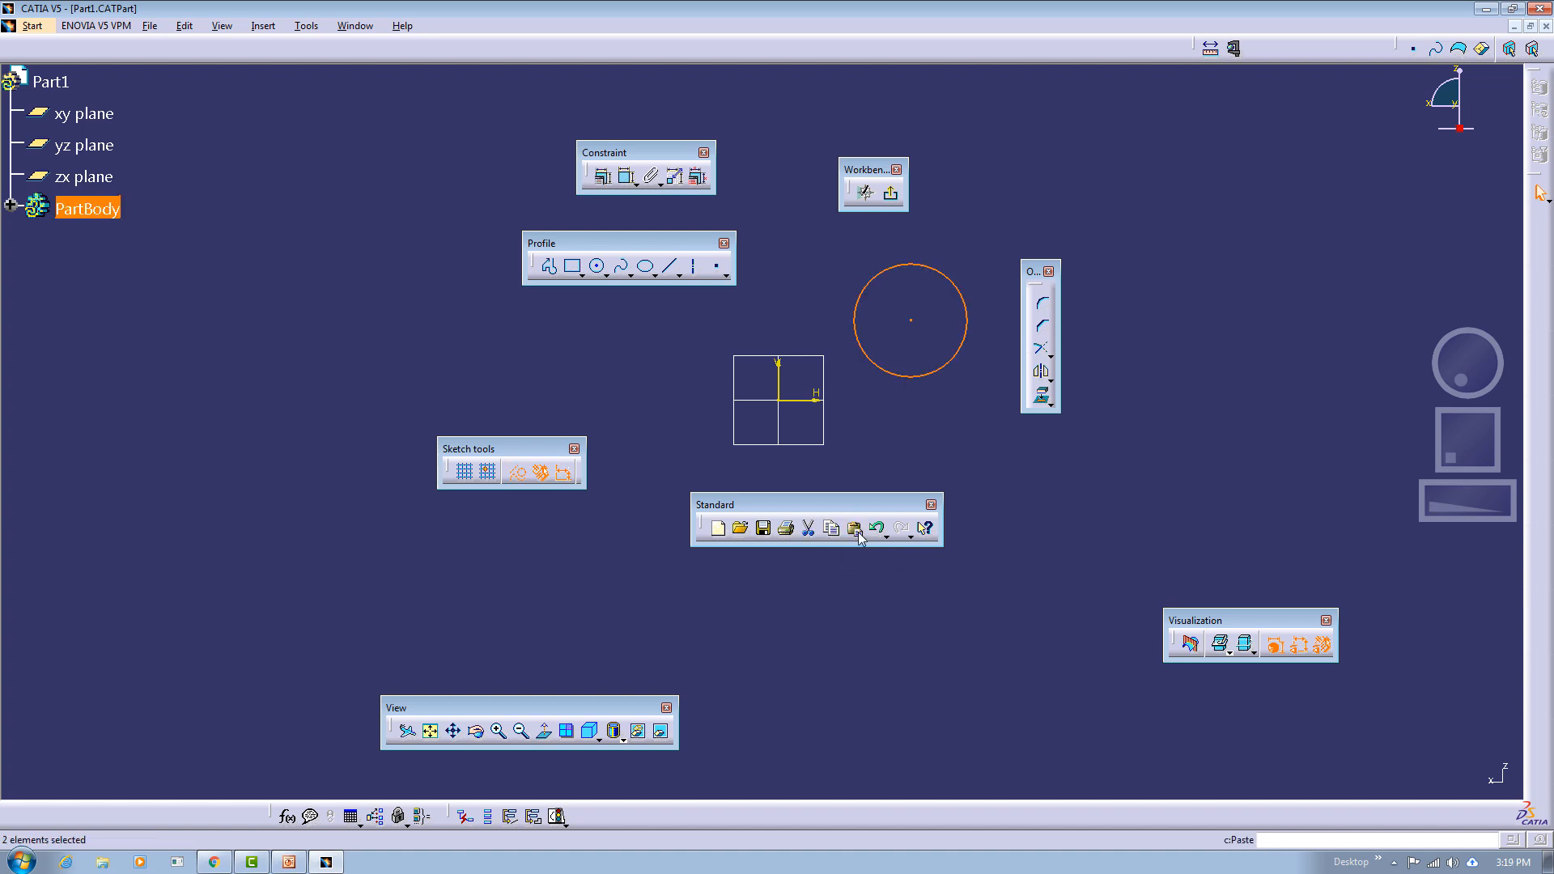
pyautogui.click(920, 429)
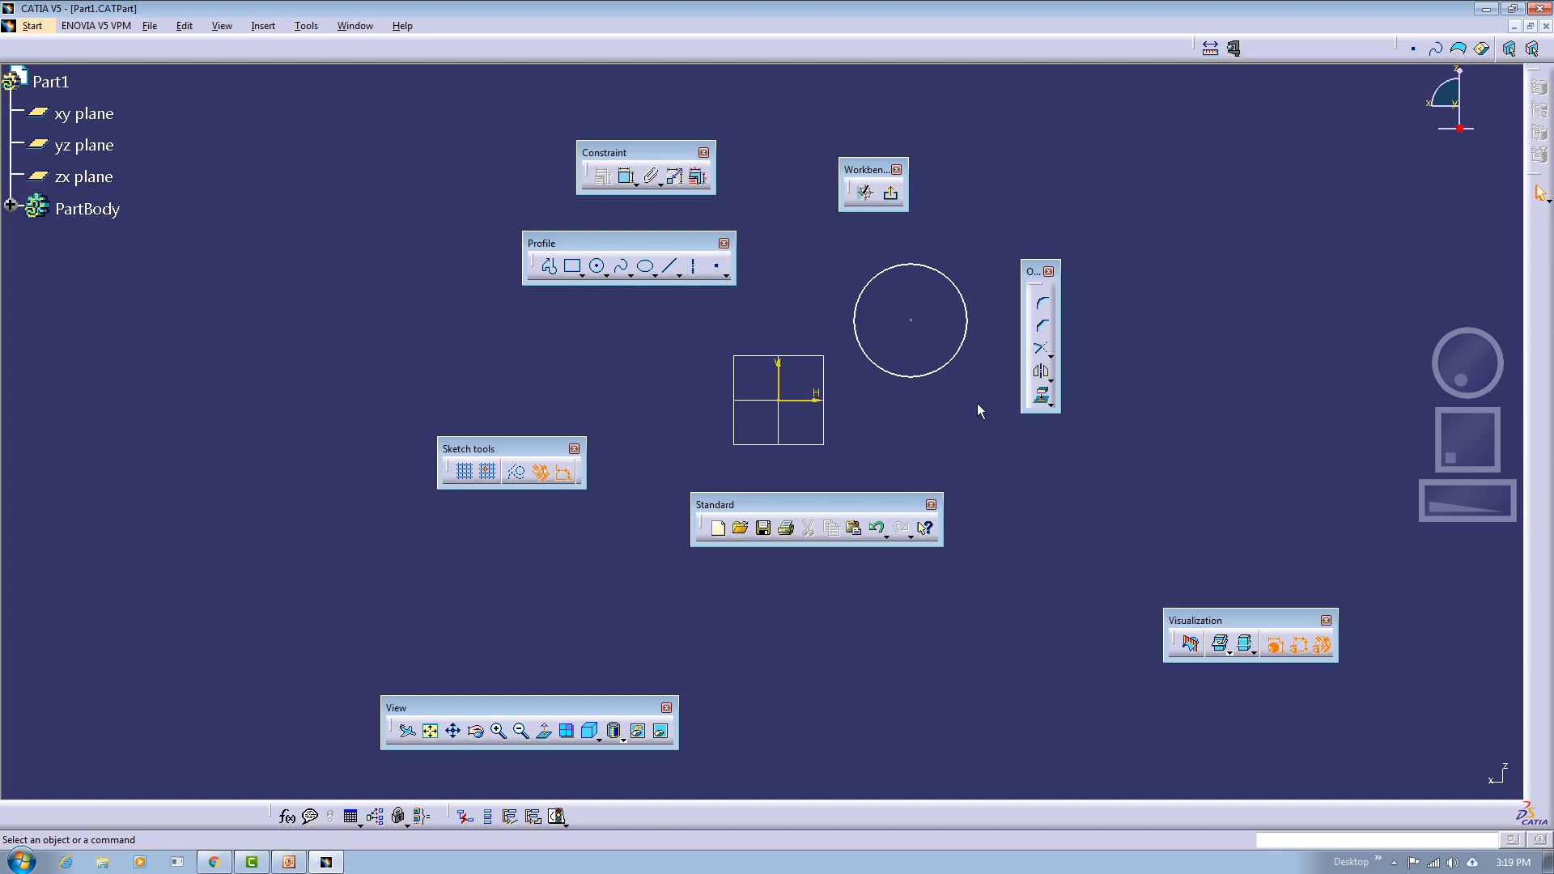
# Paste four more copies of the circle and spread them by their centres around the area beside the original.
pyautogui.click(857, 526)
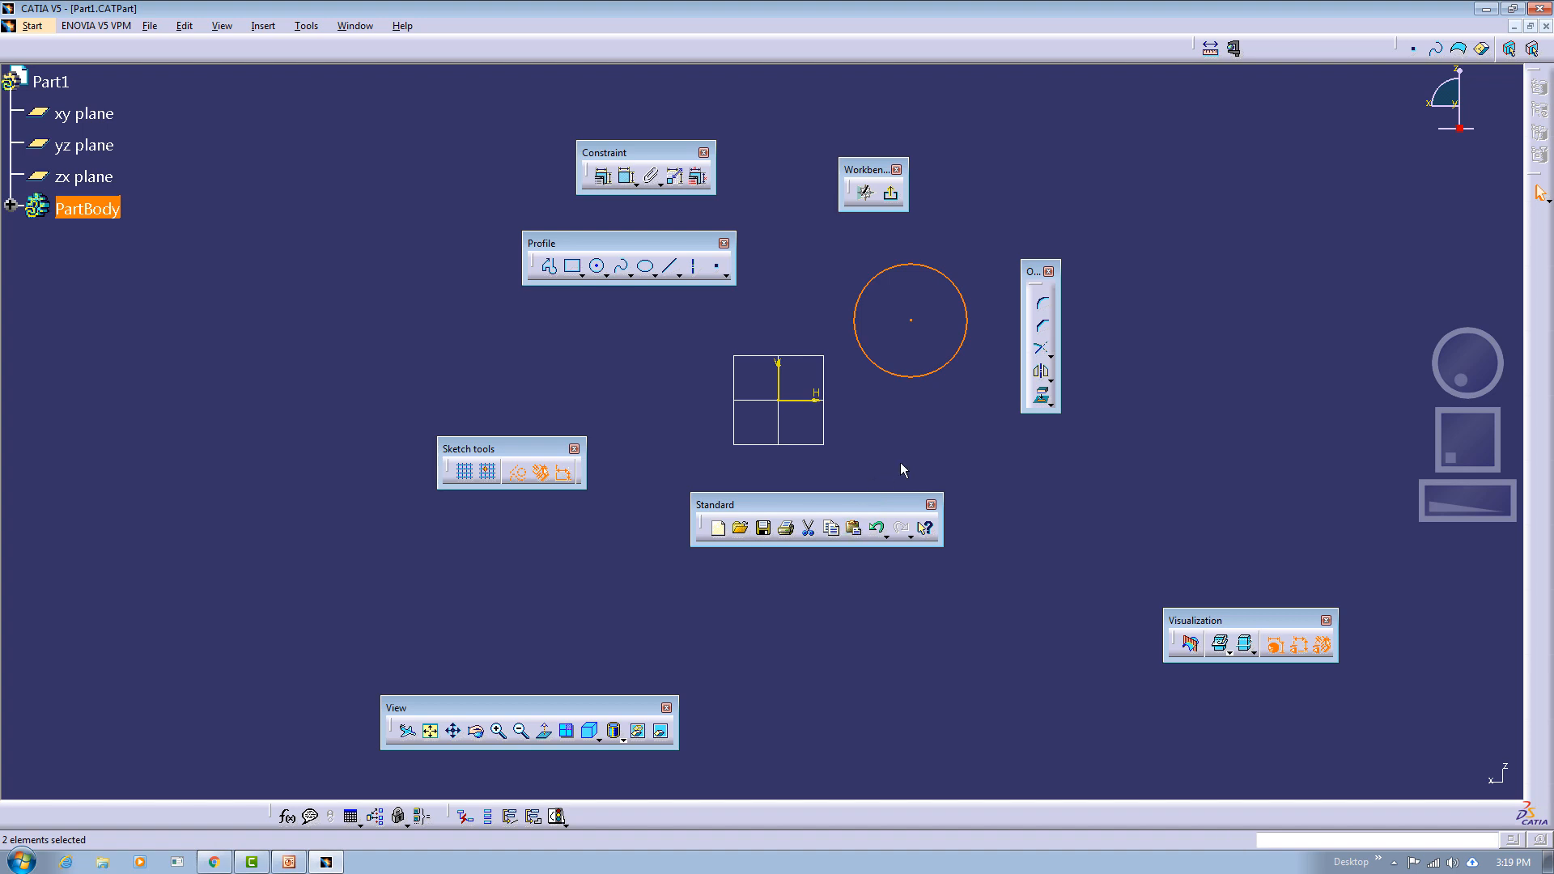
pyautogui.moveTo(911, 320); pyautogui.dragTo(1063, 424)
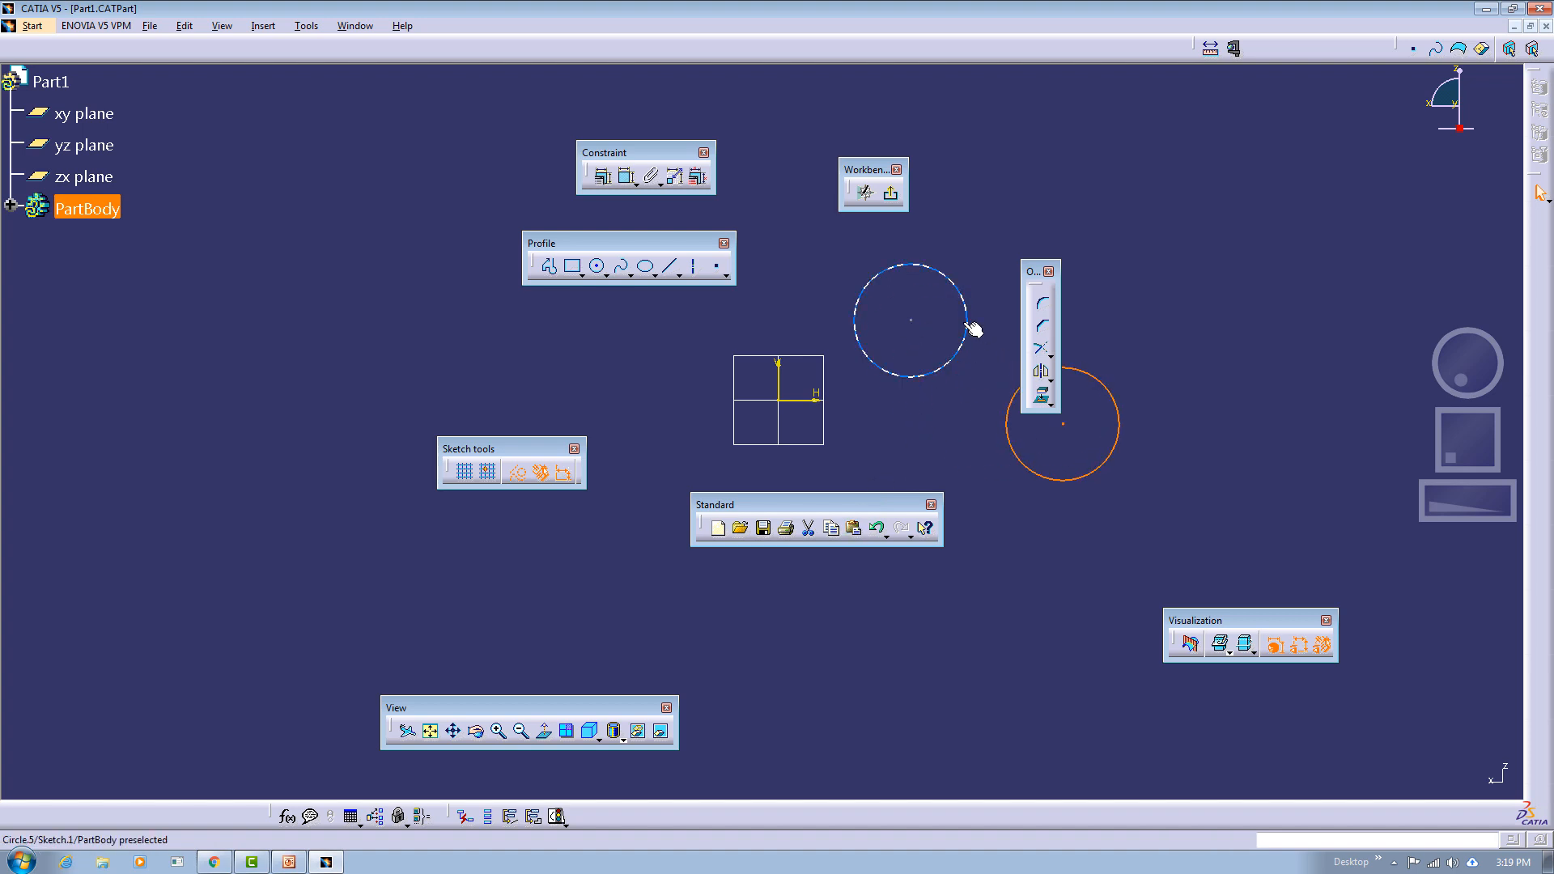
pyautogui.moveTo(911, 321); pyautogui.dragTo(1116, 189)
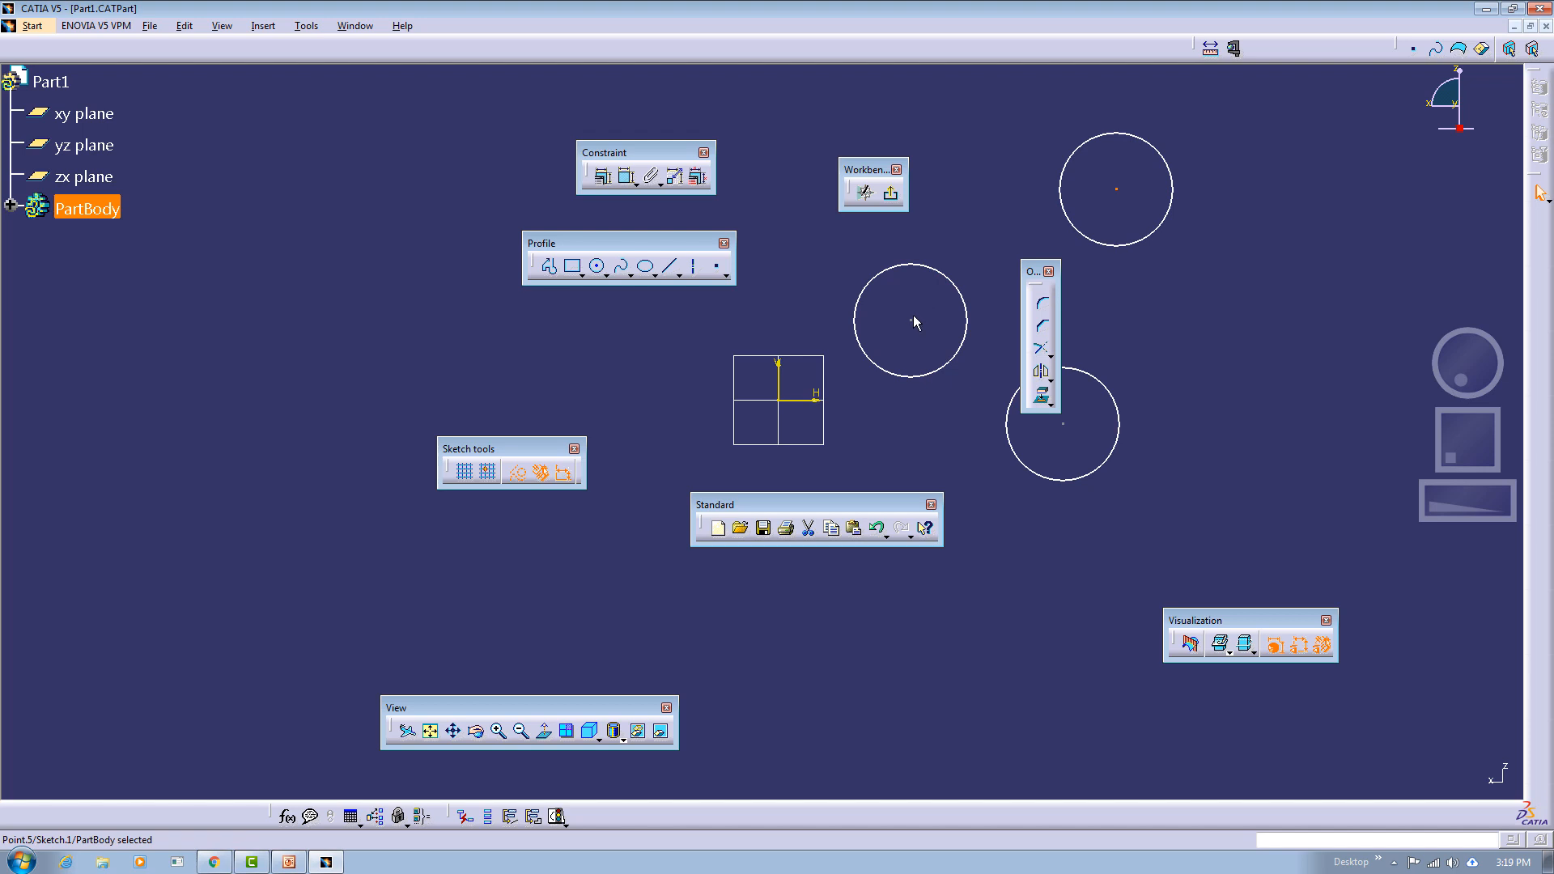
pyautogui.moveTo(911, 320); pyautogui.dragTo(1262, 326)
pyautogui.moveTo(912, 320); pyautogui.dragTo(1047, 626)
pyautogui.click(1144, 532)
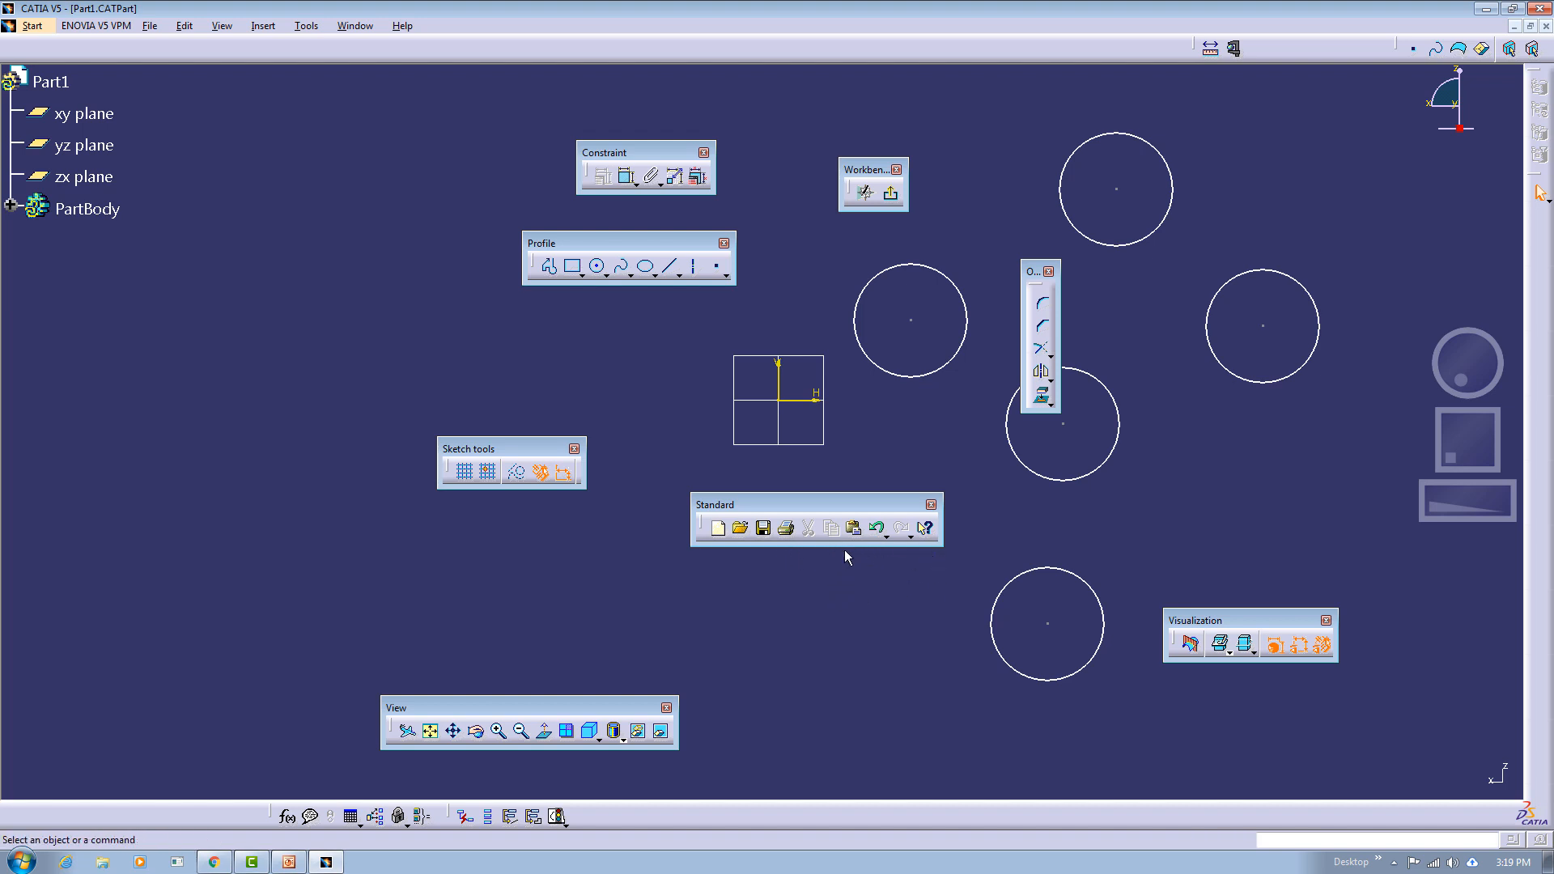
# Copy and paste the original circle, move the copy above it, and shrink the circle left in place.
pyautogui.click(943, 376)
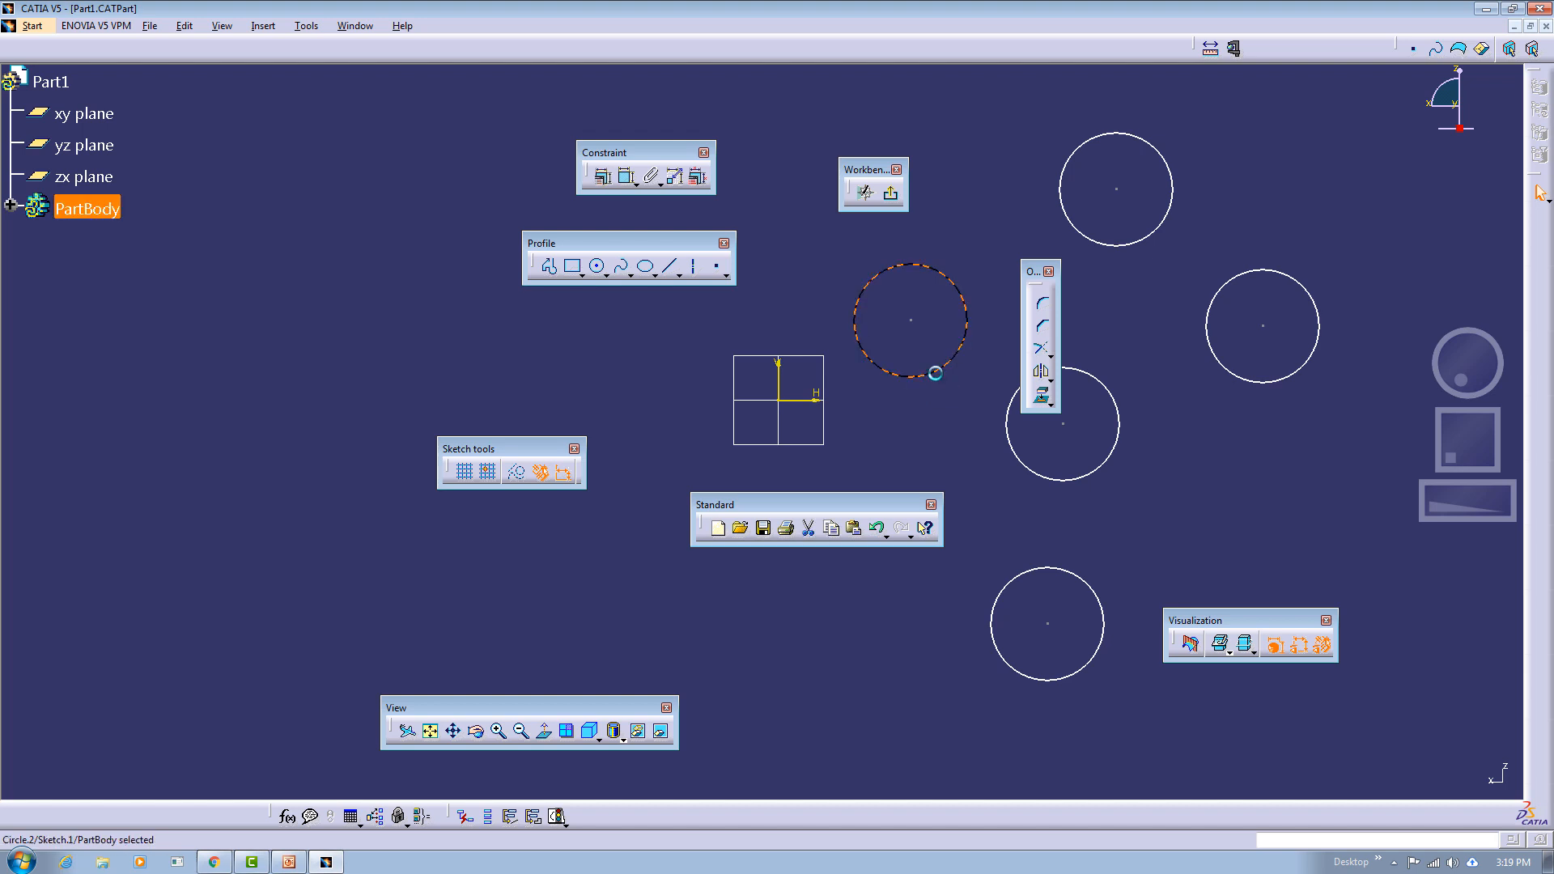
pyautogui.click(839, 529)
pyautogui.click(853, 530)
pyautogui.moveTo(944, 371); pyautogui.dragTo(989, 230)
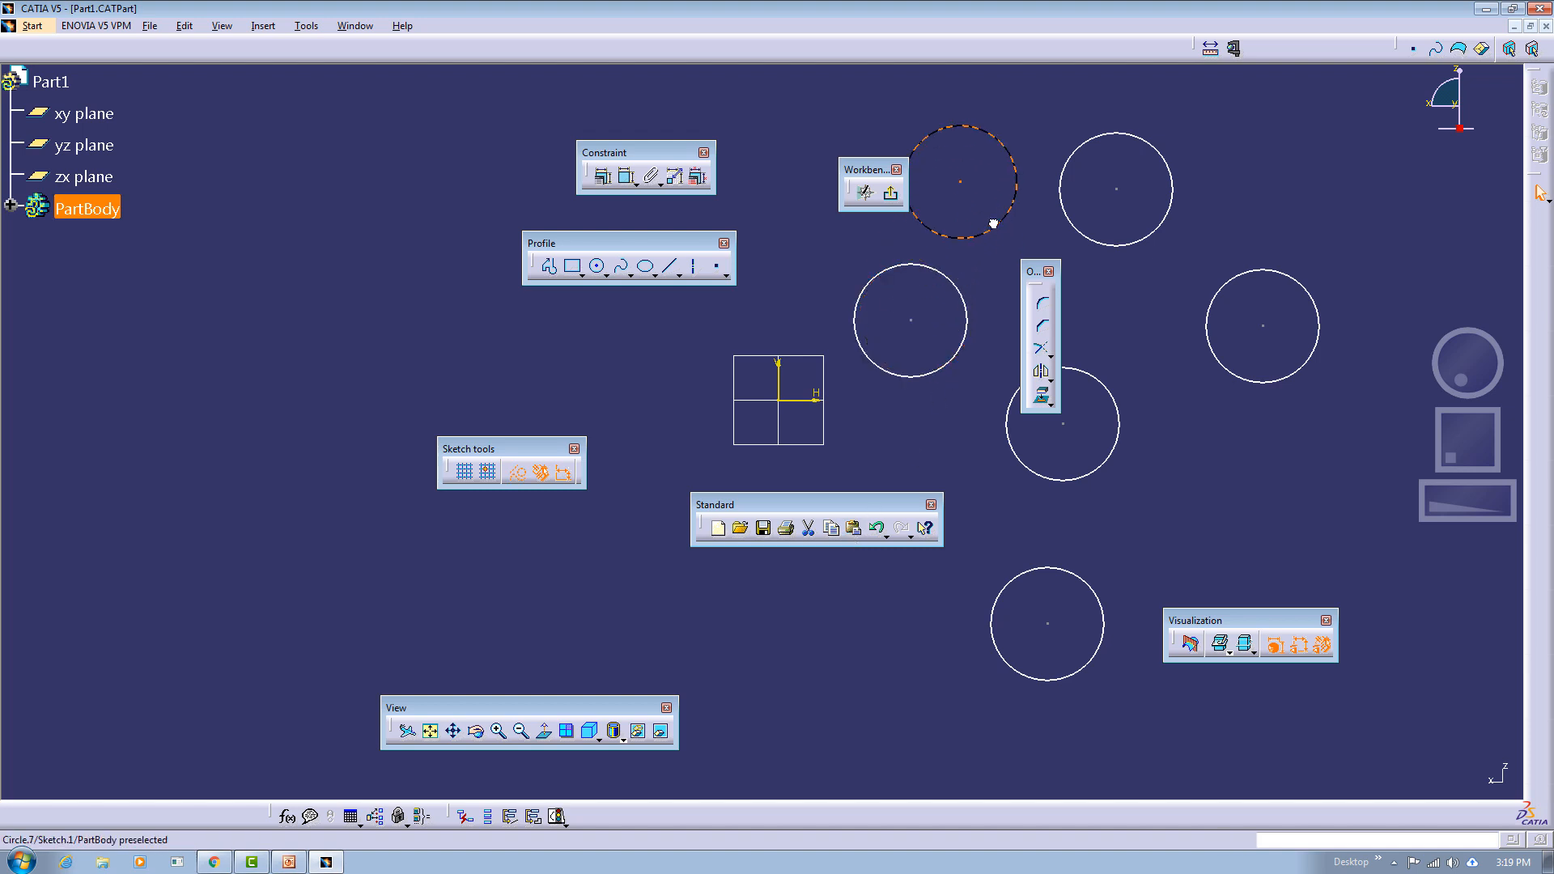
pyautogui.moveTo(975, 347); pyautogui.dragTo(935, 344)
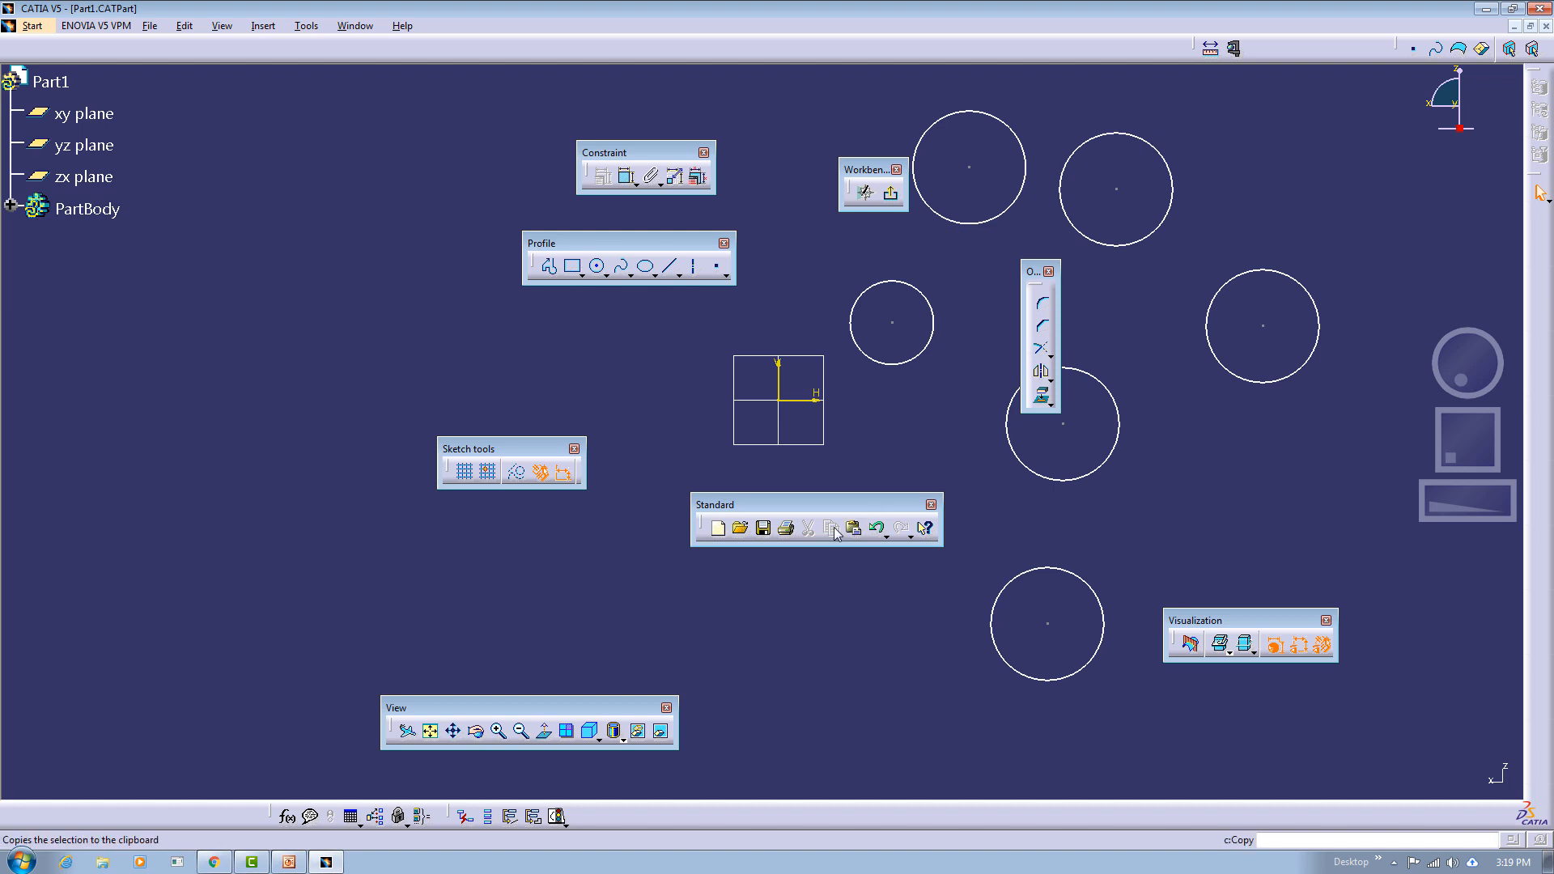
# Undo the resizing, moving and pasting back to the single pasted circle.
pyautogui.click(879, 529)
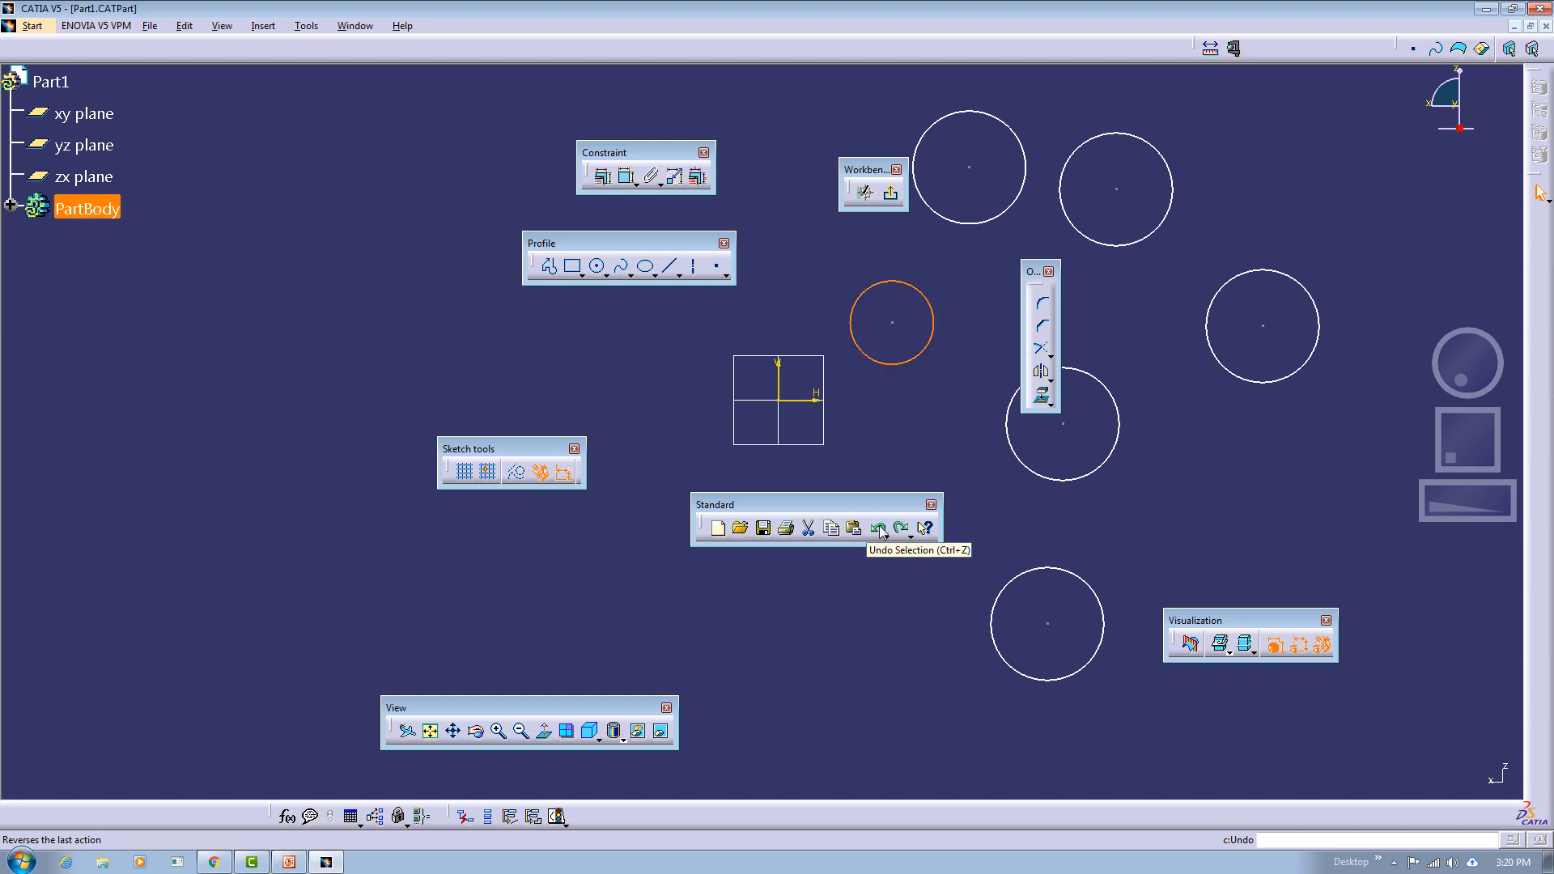
pyautogui.click(879, 529)
pyautogui.click(880, 529)
pyautogui.click(880, 528)
pyautogui.click(880, 529)
pyautogui.click(880, 528)
pyautogui.click(880, 529)
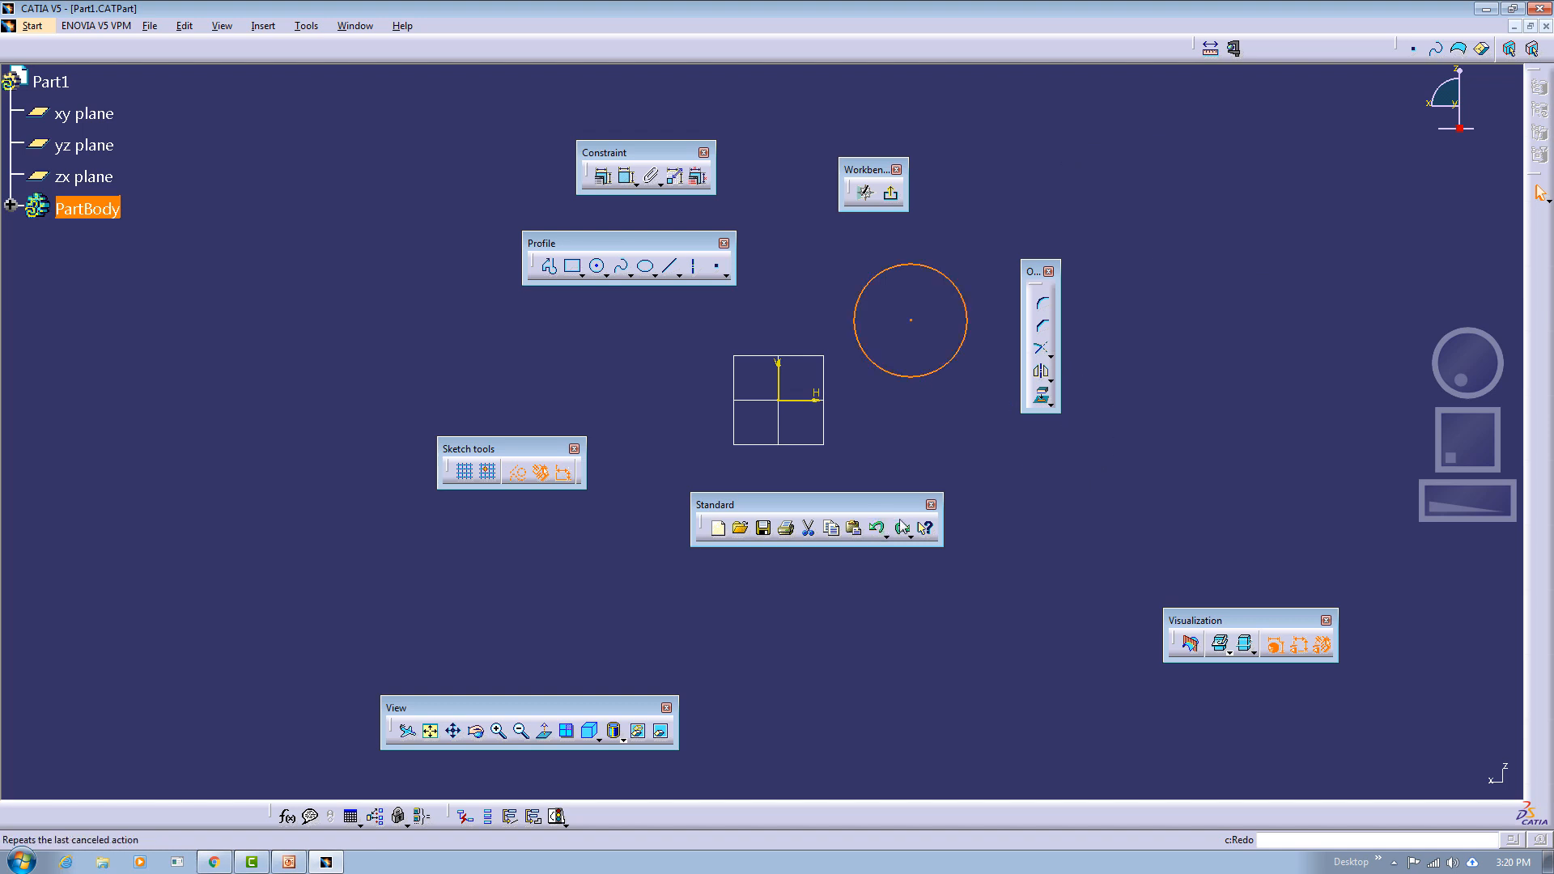
# Redo the undone actions to restore the four spread-out circle copies.
pyautogui.click(901, 528)
pyautogui.click(901, 527)
pyautogui.click(902, 528)
pyautogui.click(902, 528)
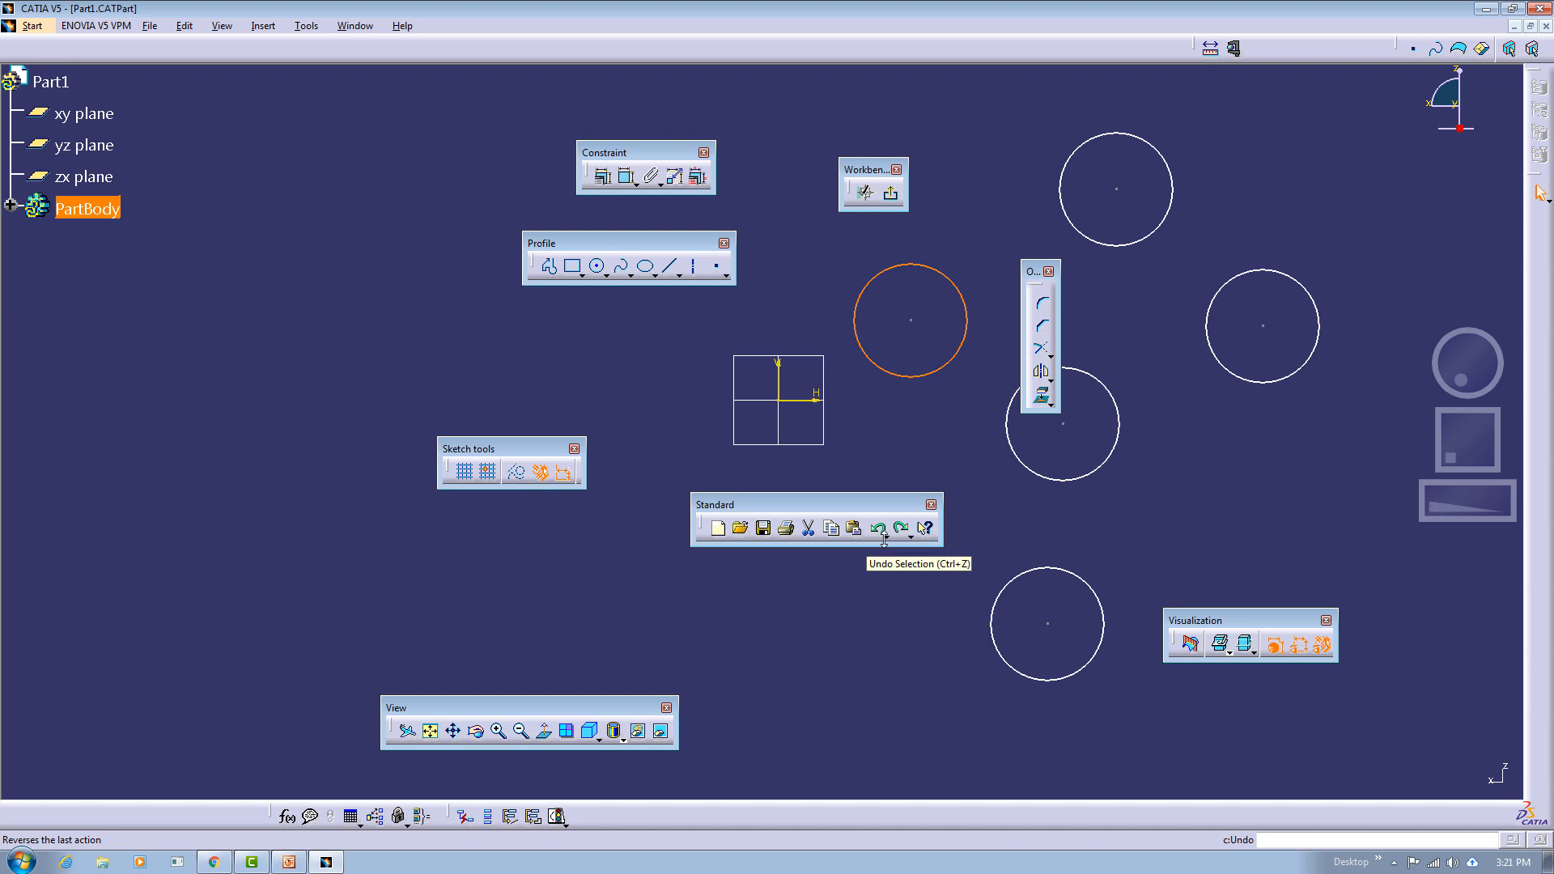
# Check the undo and redo variants and examine the Redo with history list without redoing anything.
pyautogui.click(885, 537)
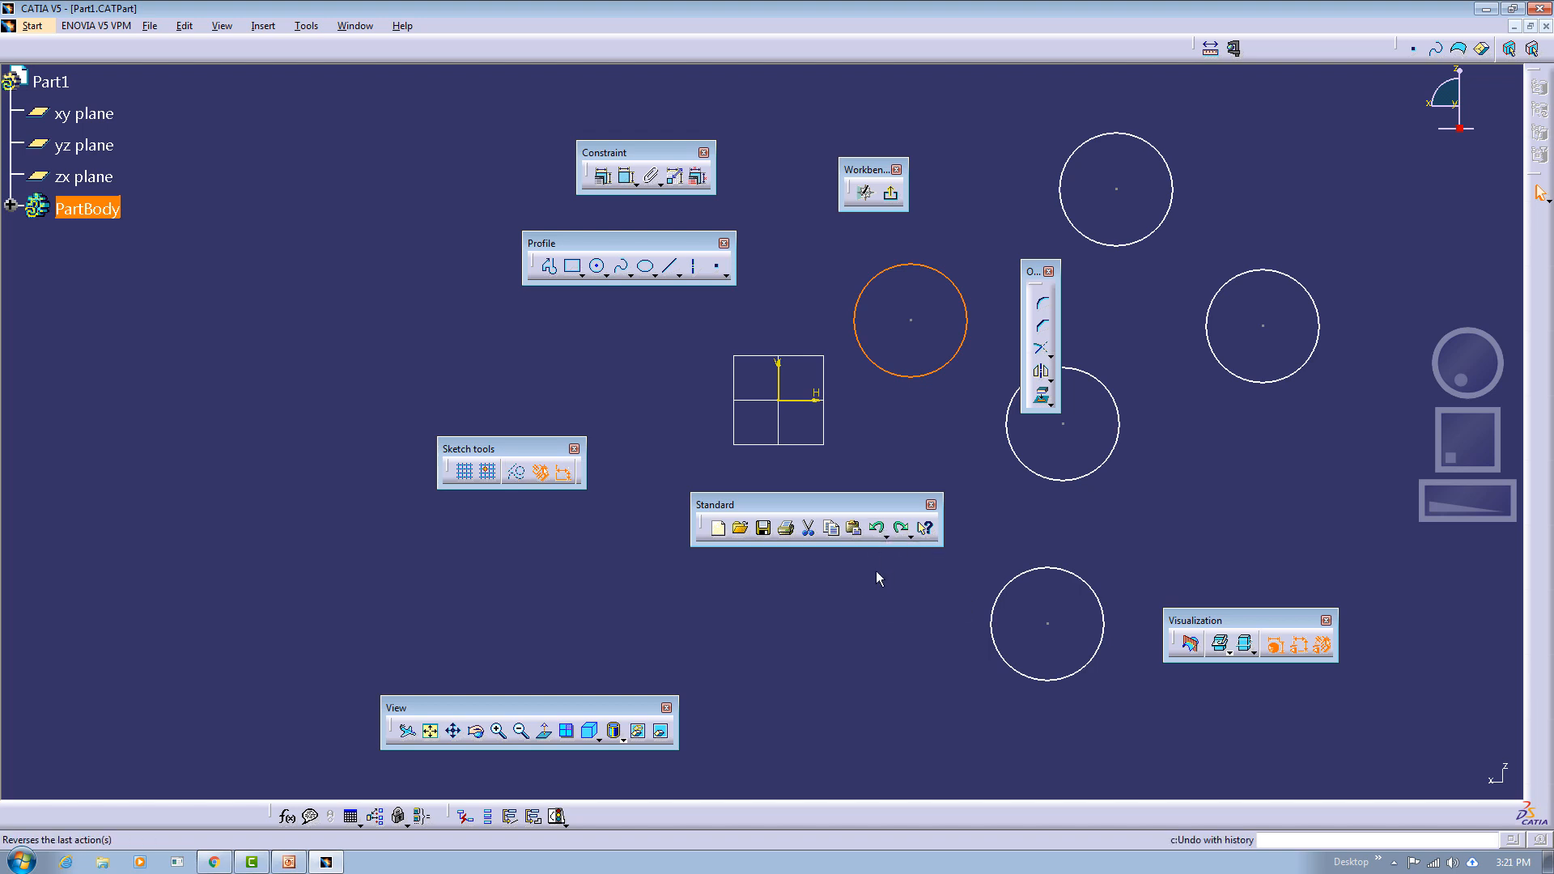
pyautogui.click(912, 535)
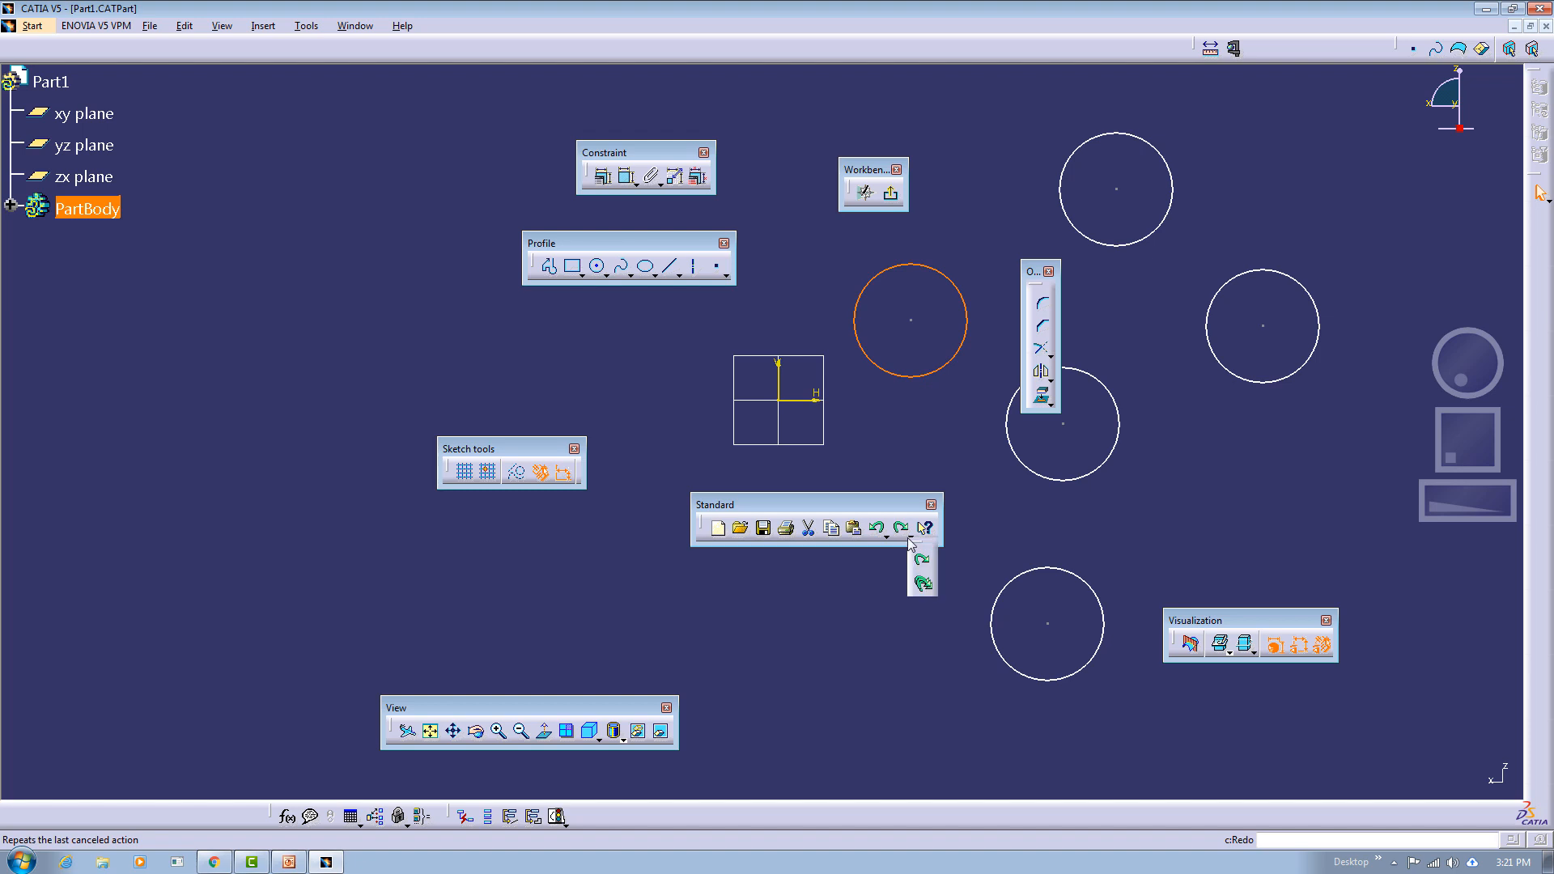
pyautogui.click(923, 583)
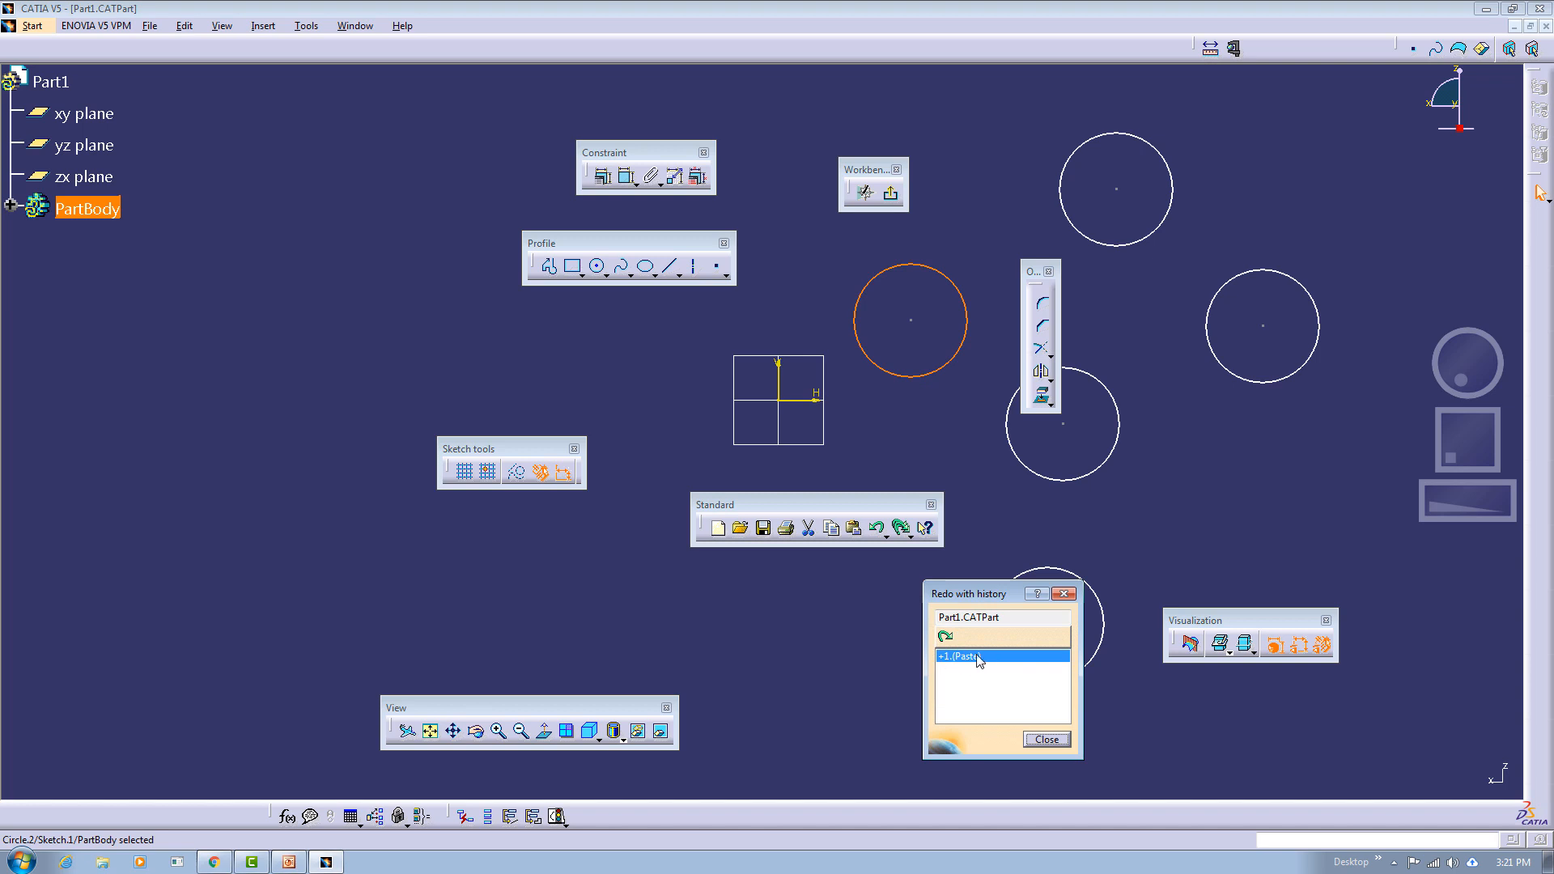
pyautogui.click(1047, 740)
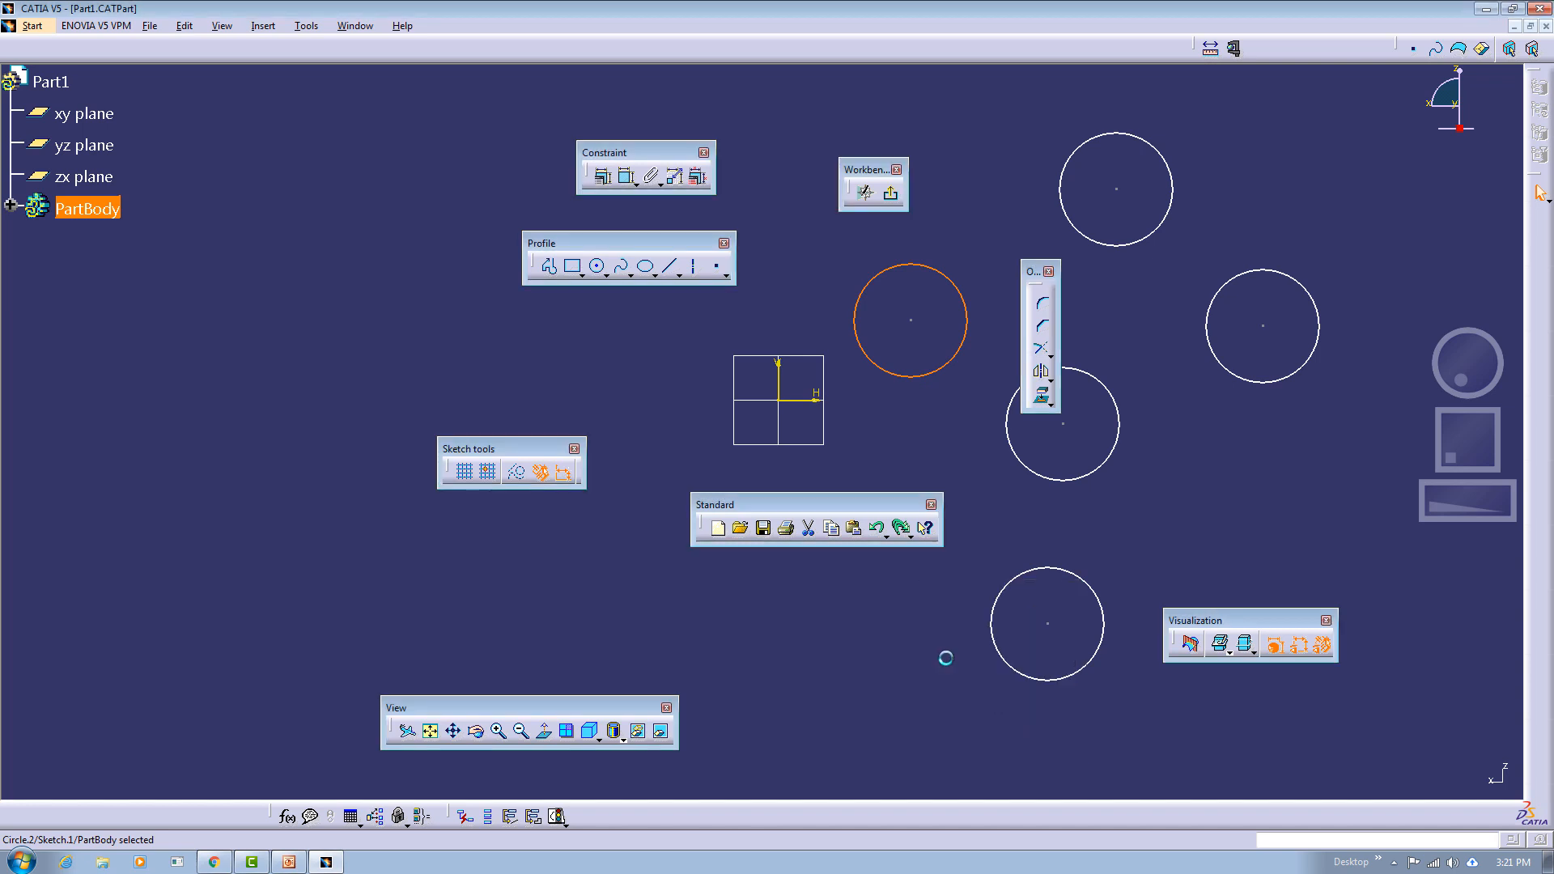
# Show the What's This help for Constraints Defined in Dialog Box, request more info, and cancel the documentation path prompt.
pyautogui.click(926, 530)
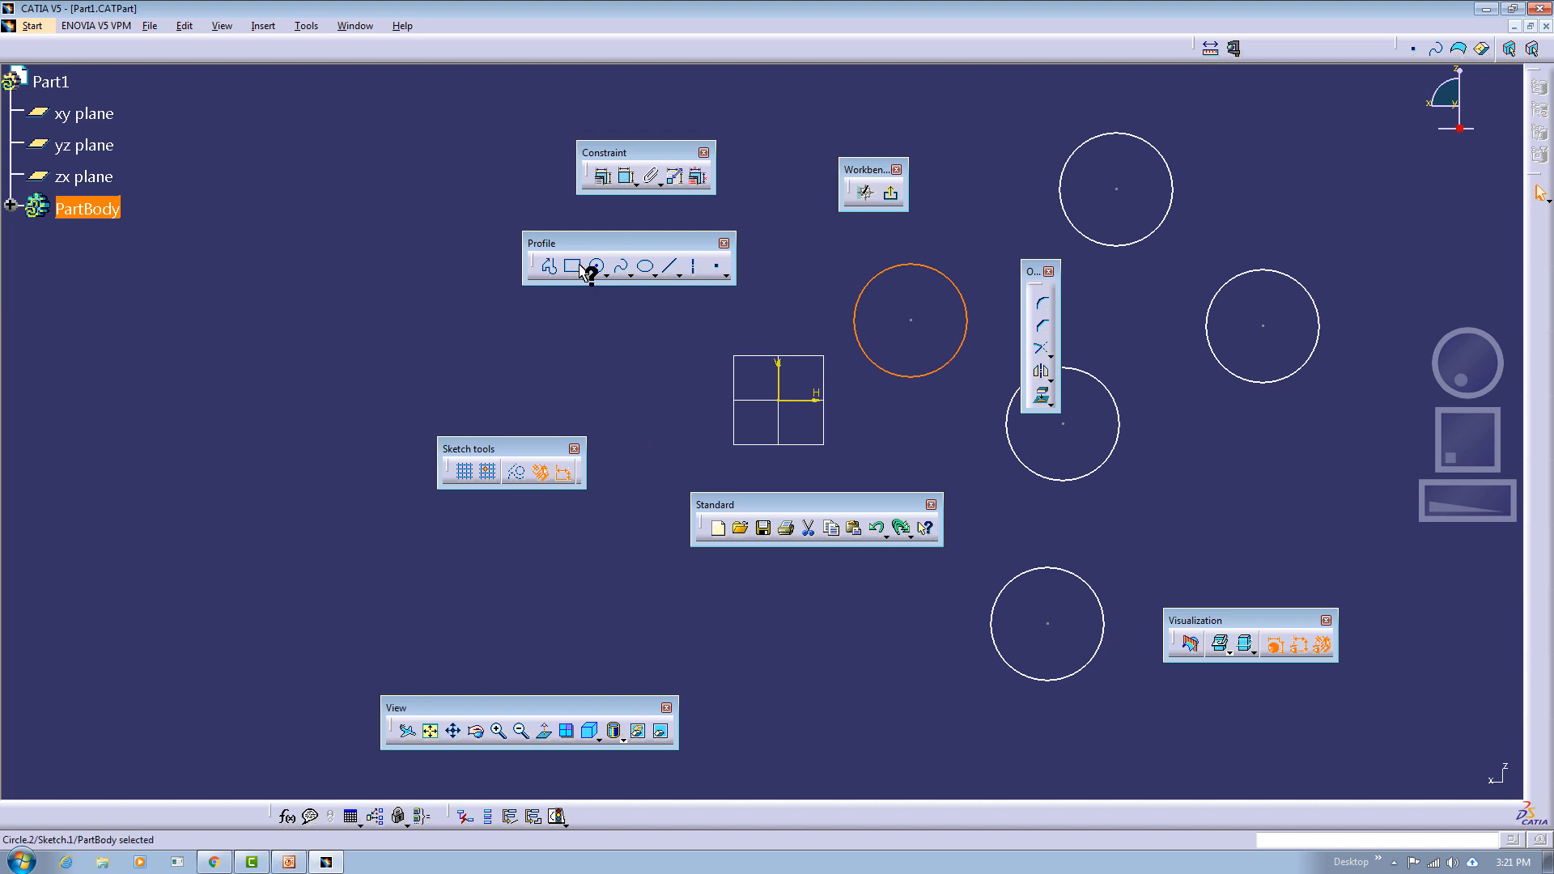
pyautogui.click(603, 178)
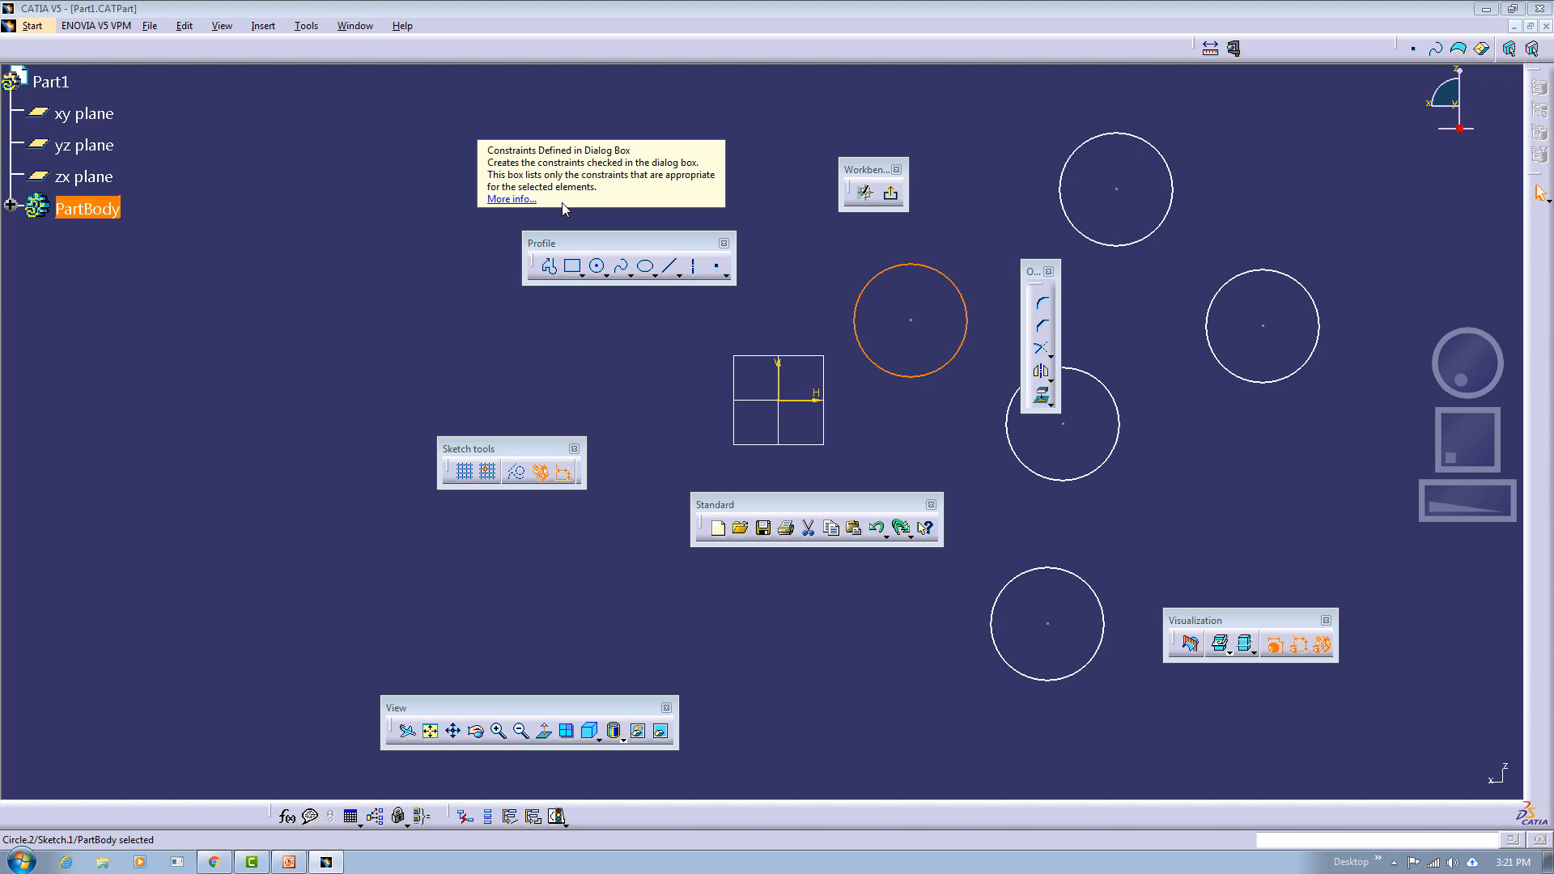
pyautogui.click(515, 200)
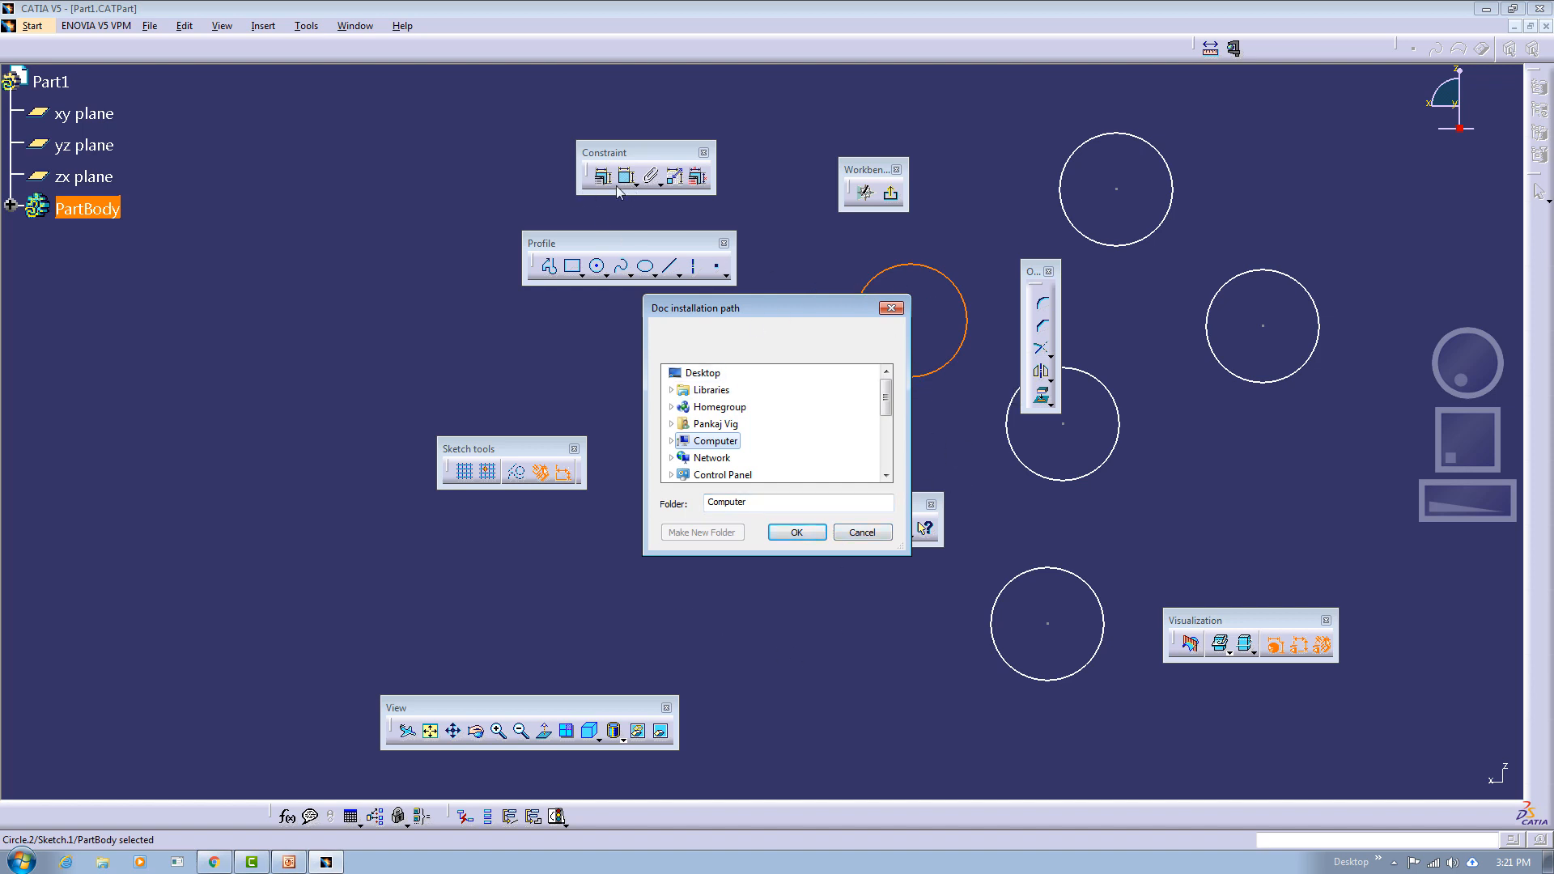
pyautogui.moveTo(769, 308); pyautogui.dragTo(768, 325)
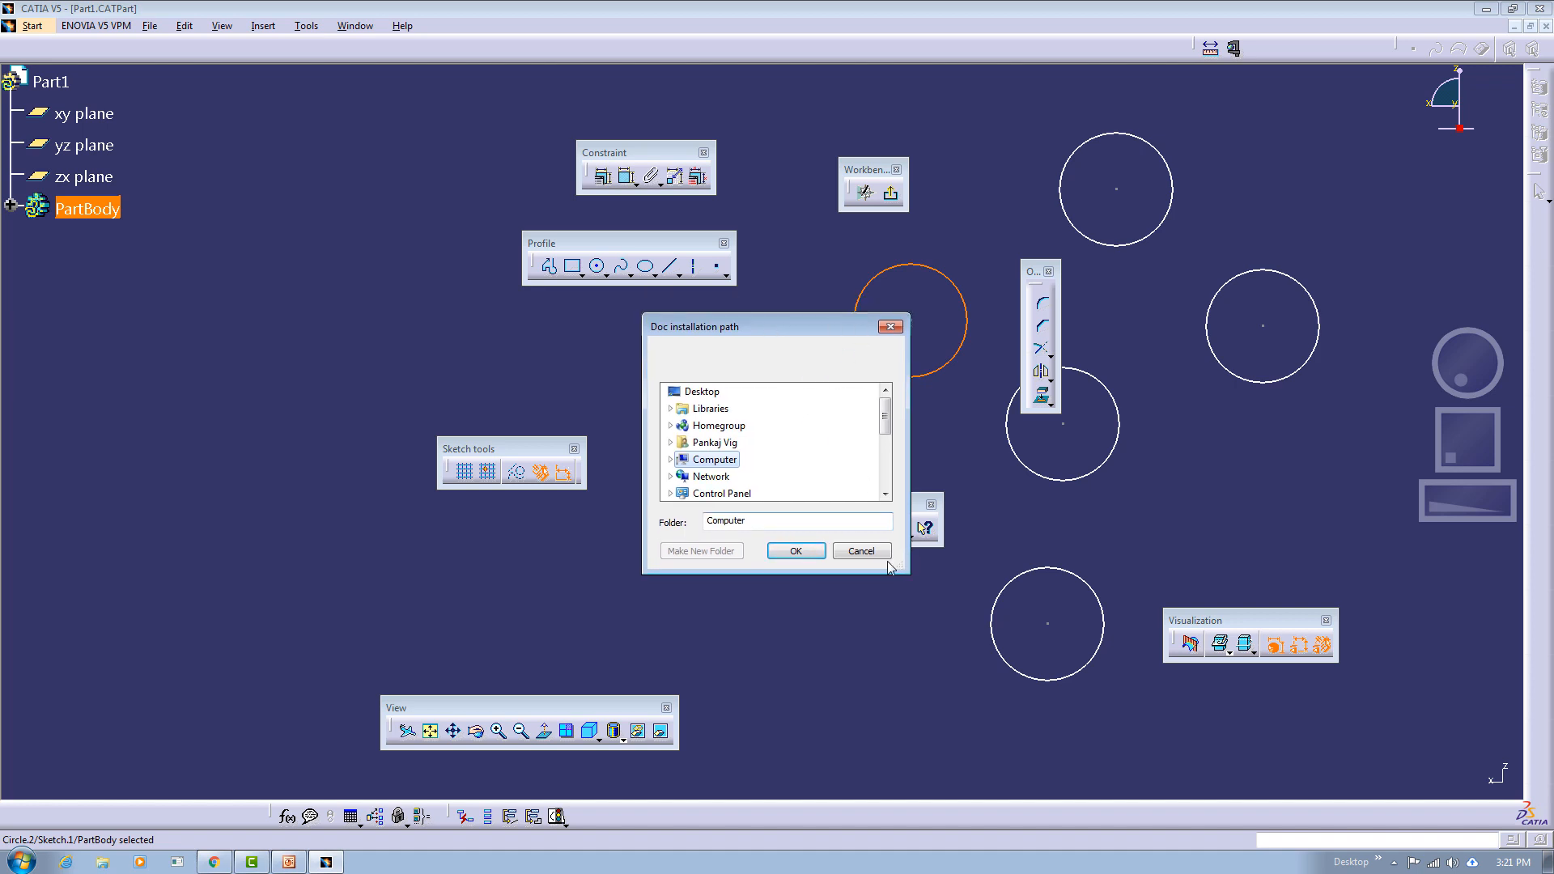
pyautogui.click(861, 551)
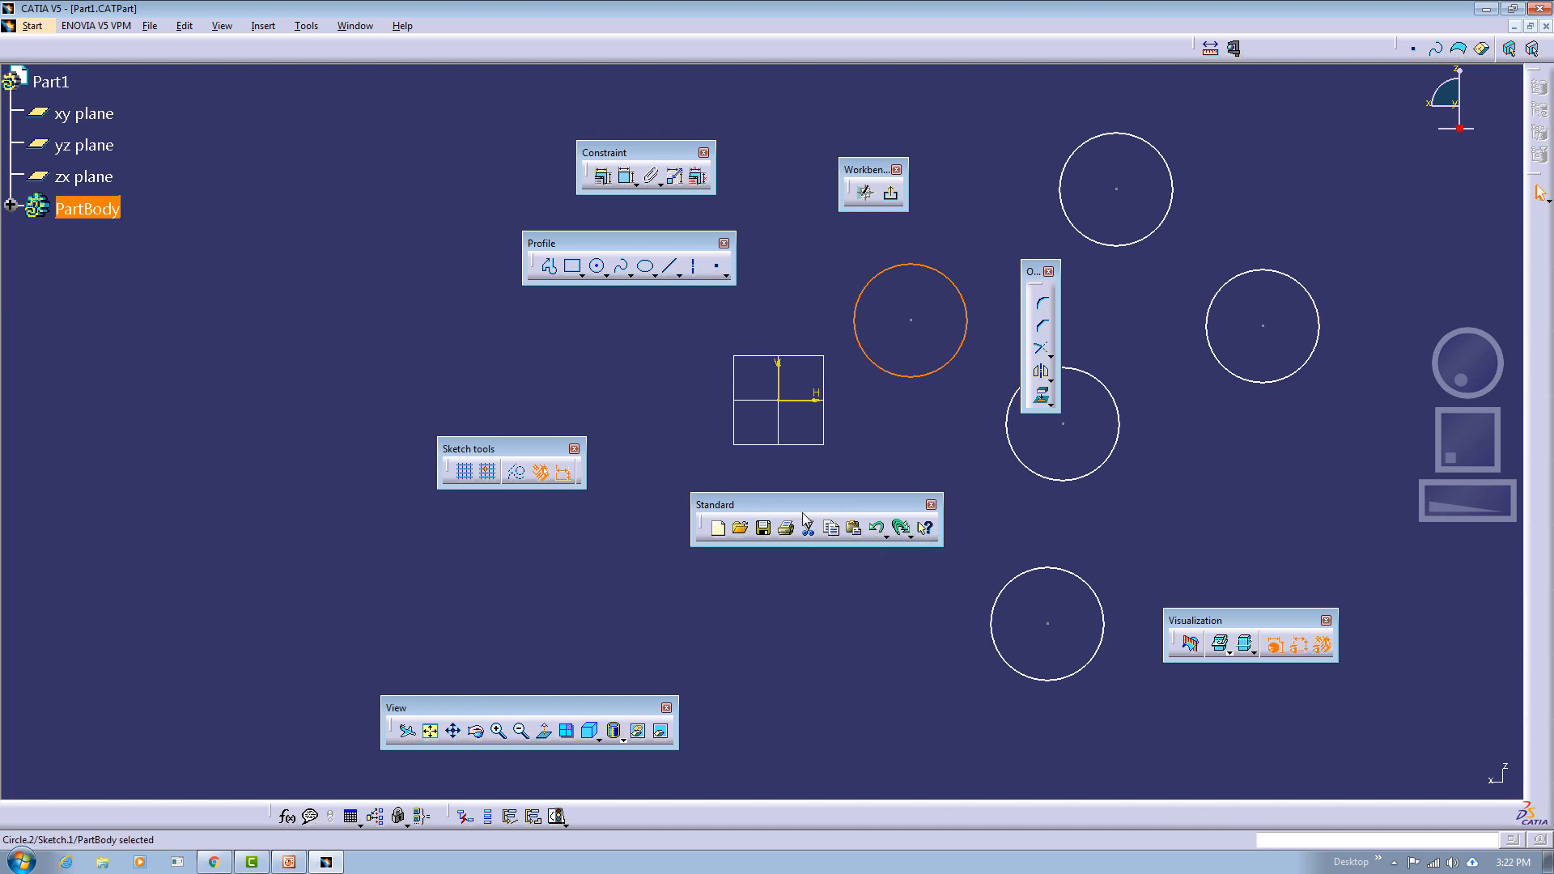
# Shift the floating Standard toolbar slightly and delete all the circles from the sketch.
pyautogui.moveTo(841, 515); pyautogui.dragTo(799, 526)
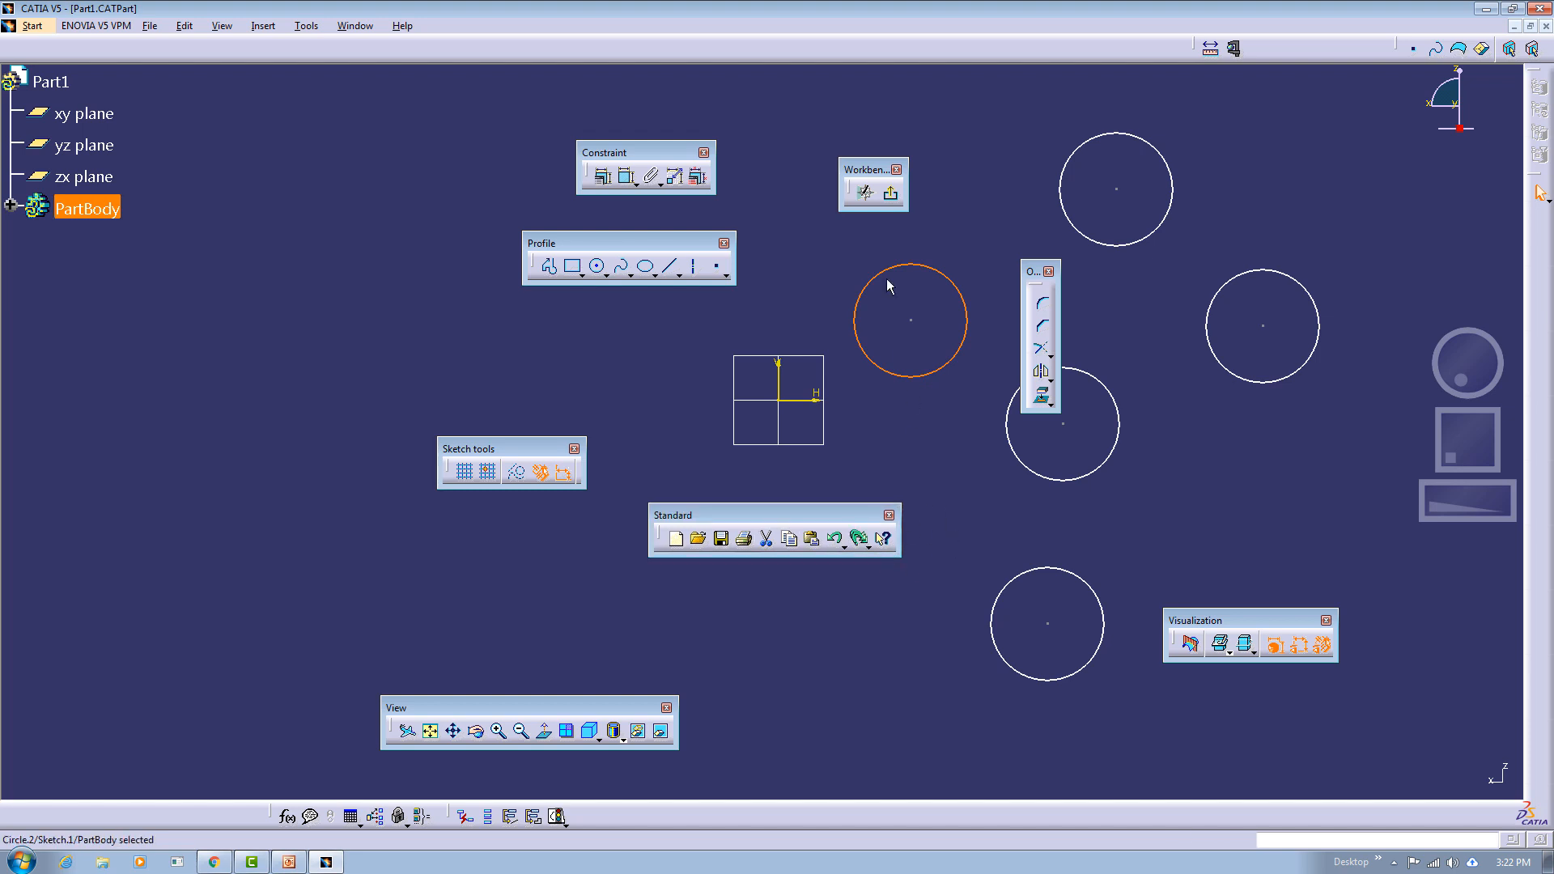
pyautogui.moveTo(809, 102); pyautogui.dragTo(1318, 716)
pyautogui.press('Delete')
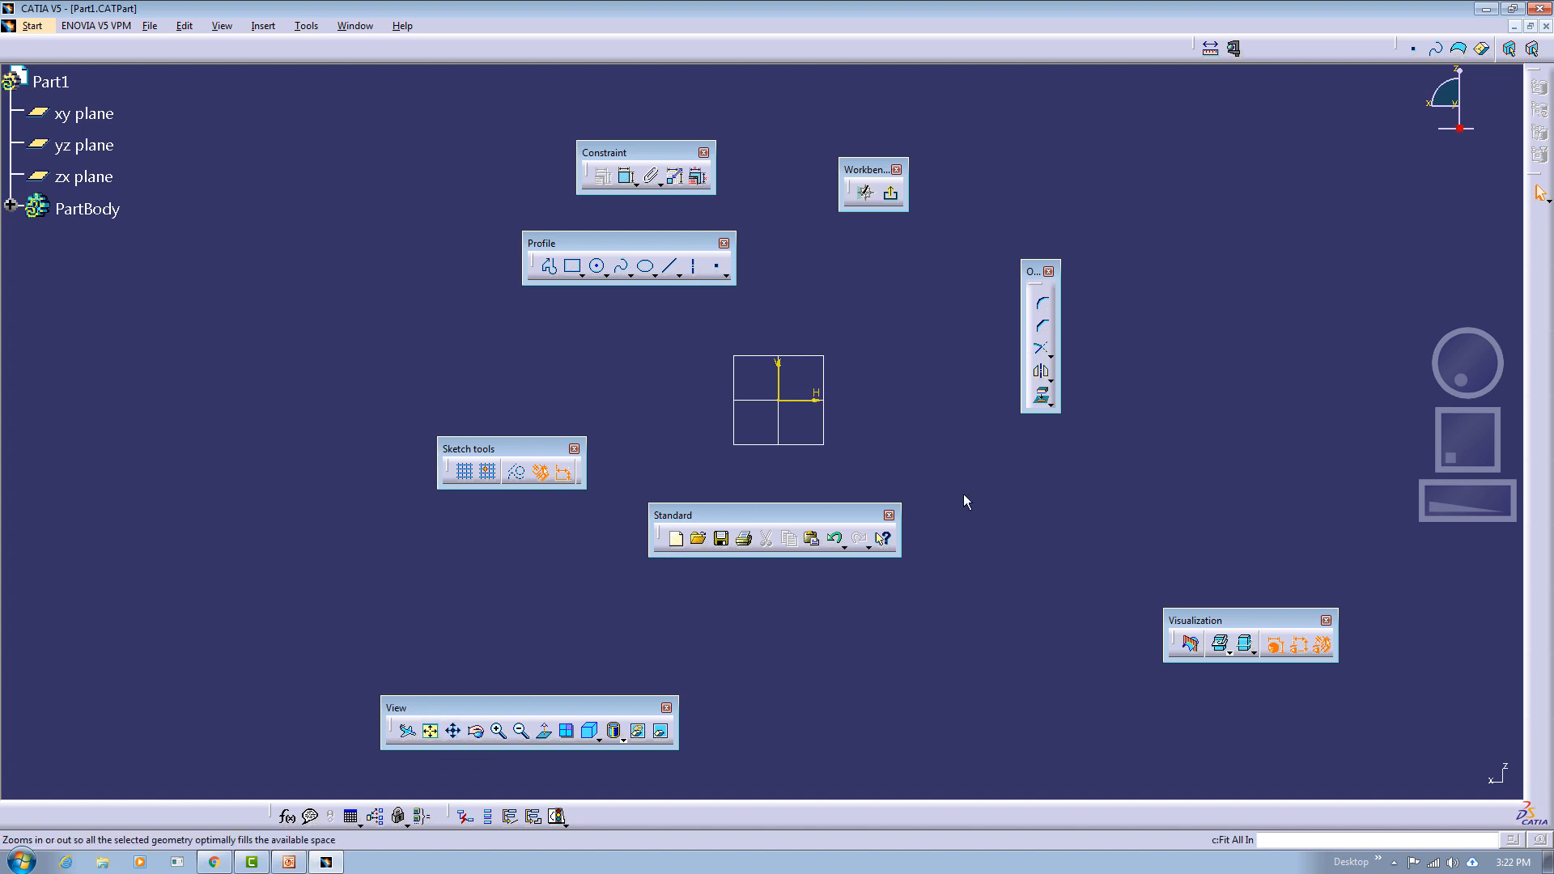
# Draw a small circle just beside the origin and a large rectangle enclosing both the circle and the origin.
pyautogui.click(598, 266)
pyautogui.click(689, 365)
pyautogui.click(723, 331)
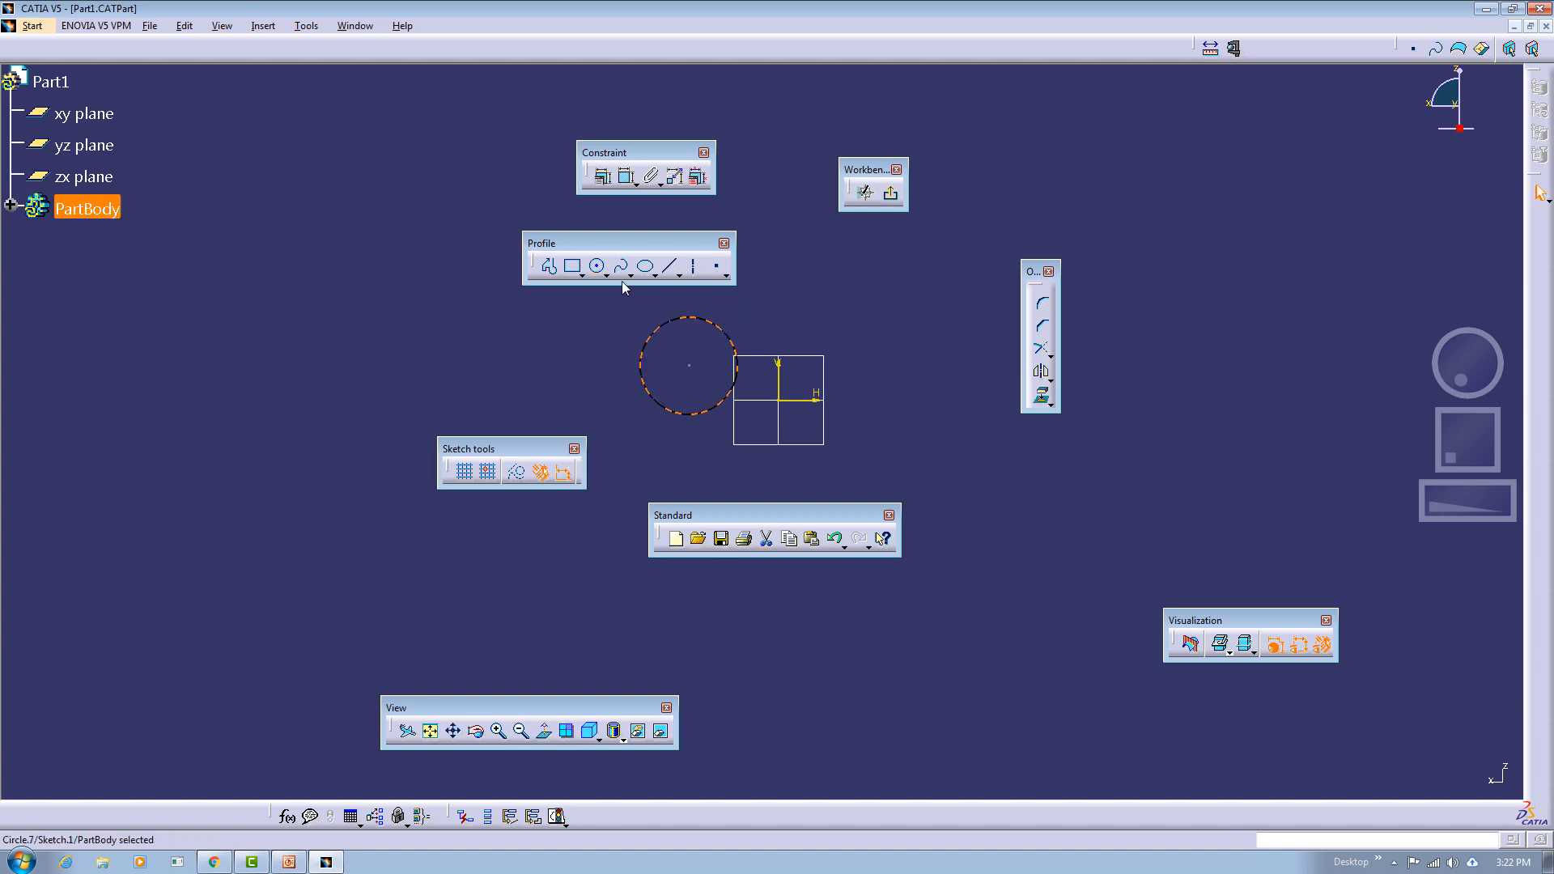
pyautogui.click(573, 266)
pyautogui.click(337, 138)
pyautogui.click(1041, 642)
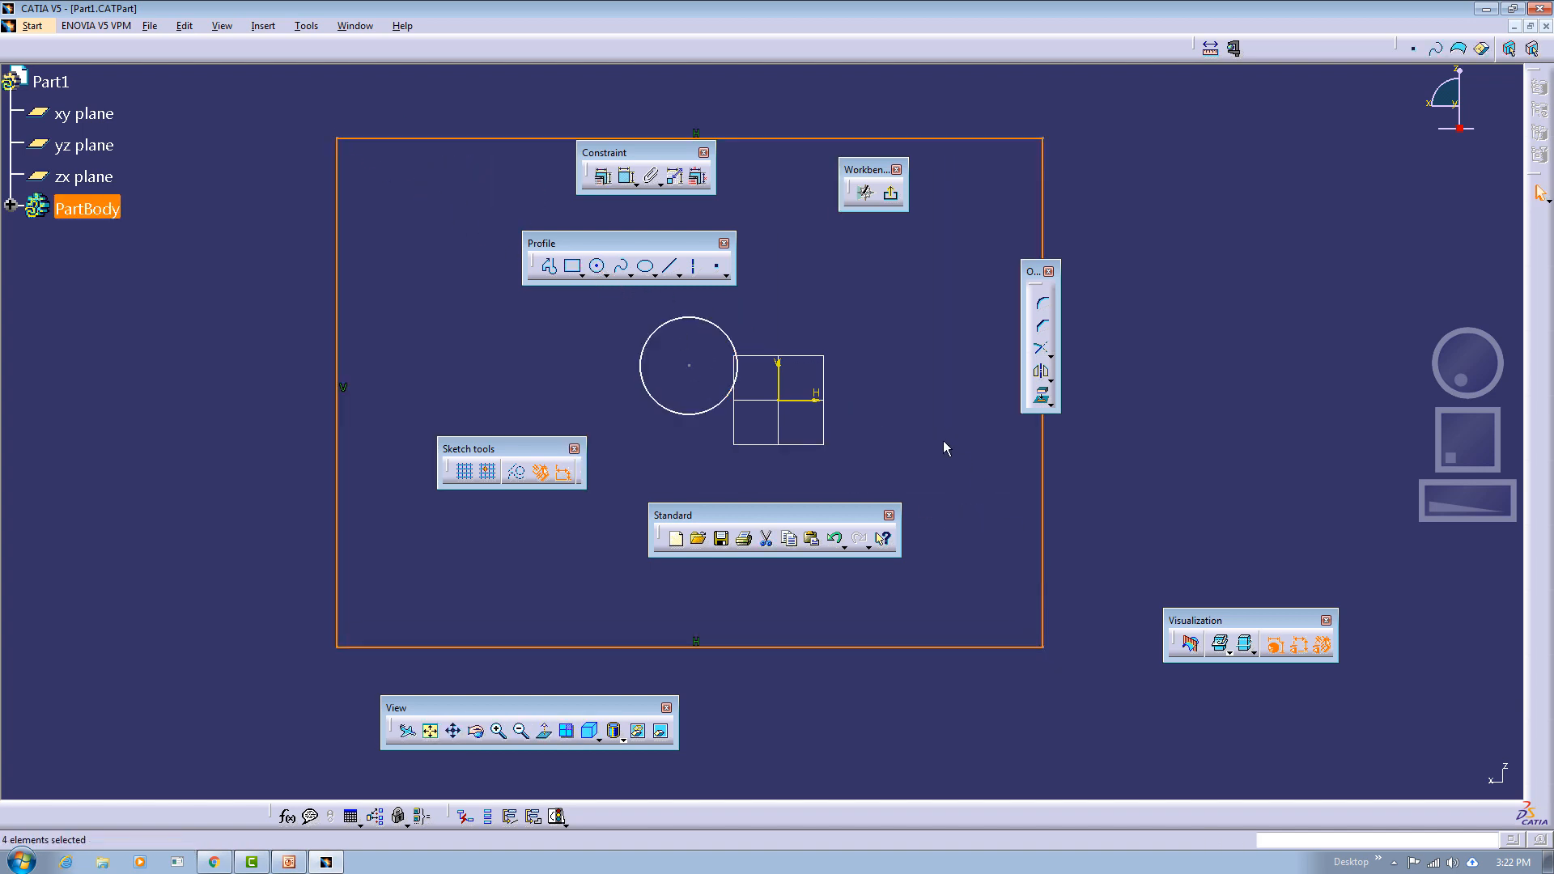
# Pan the rectangle and circle out of view and bring them back with Fit All In.
pyautogui.moveTo(944, 445)
pyautogui.mouseDown(button='middle')
pyautogui.moveTo(1045, 173)
pyautogui.moveTo(1098, 81)
pyautogui.mouseUp(button='middle')
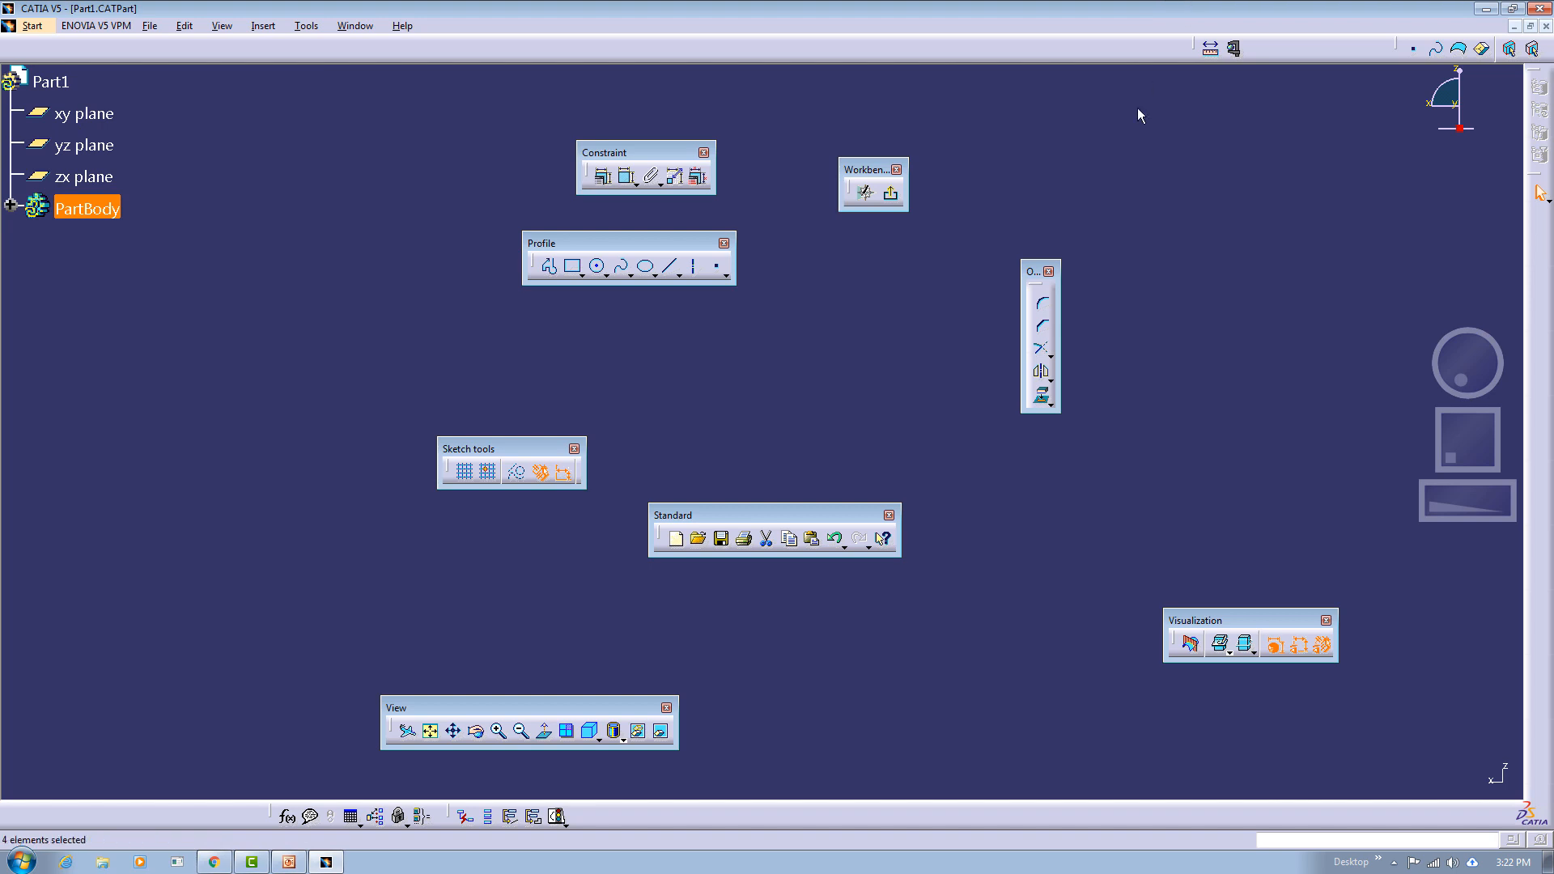
pyautogui.moveTo(974, 507); pyautogui.dragTo(1082, 159, button='middle')
pyautogui.click(994, 530)
pyautogui.click(432, 735)
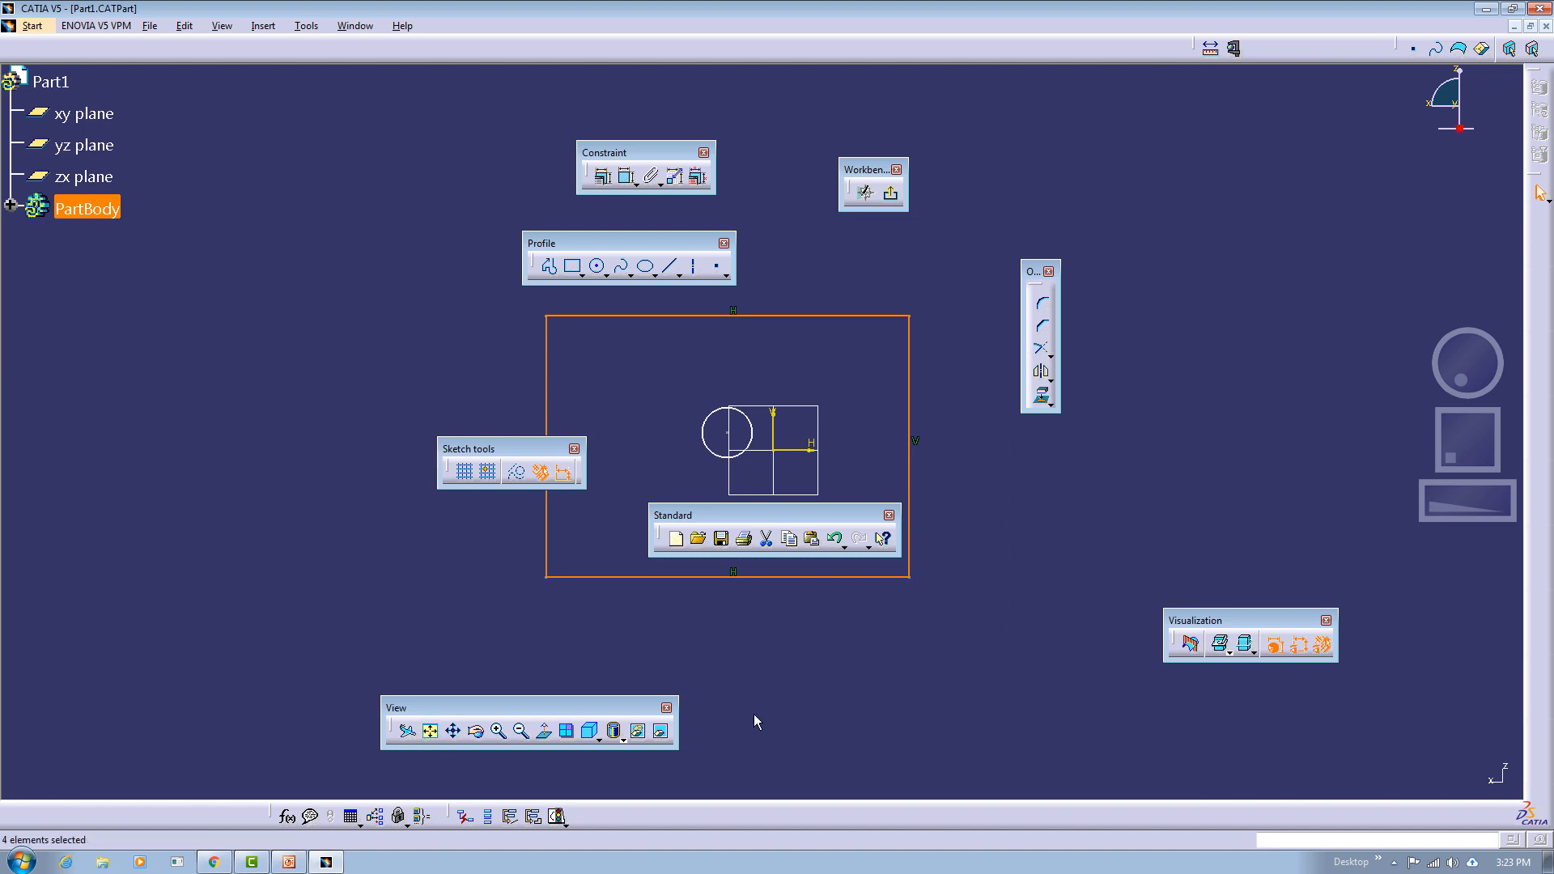
# Clear the selection, test the incremental zoom out and in, and rotate the sketch into a tilted 3D orientation.
pyautogui.click(913, 719)
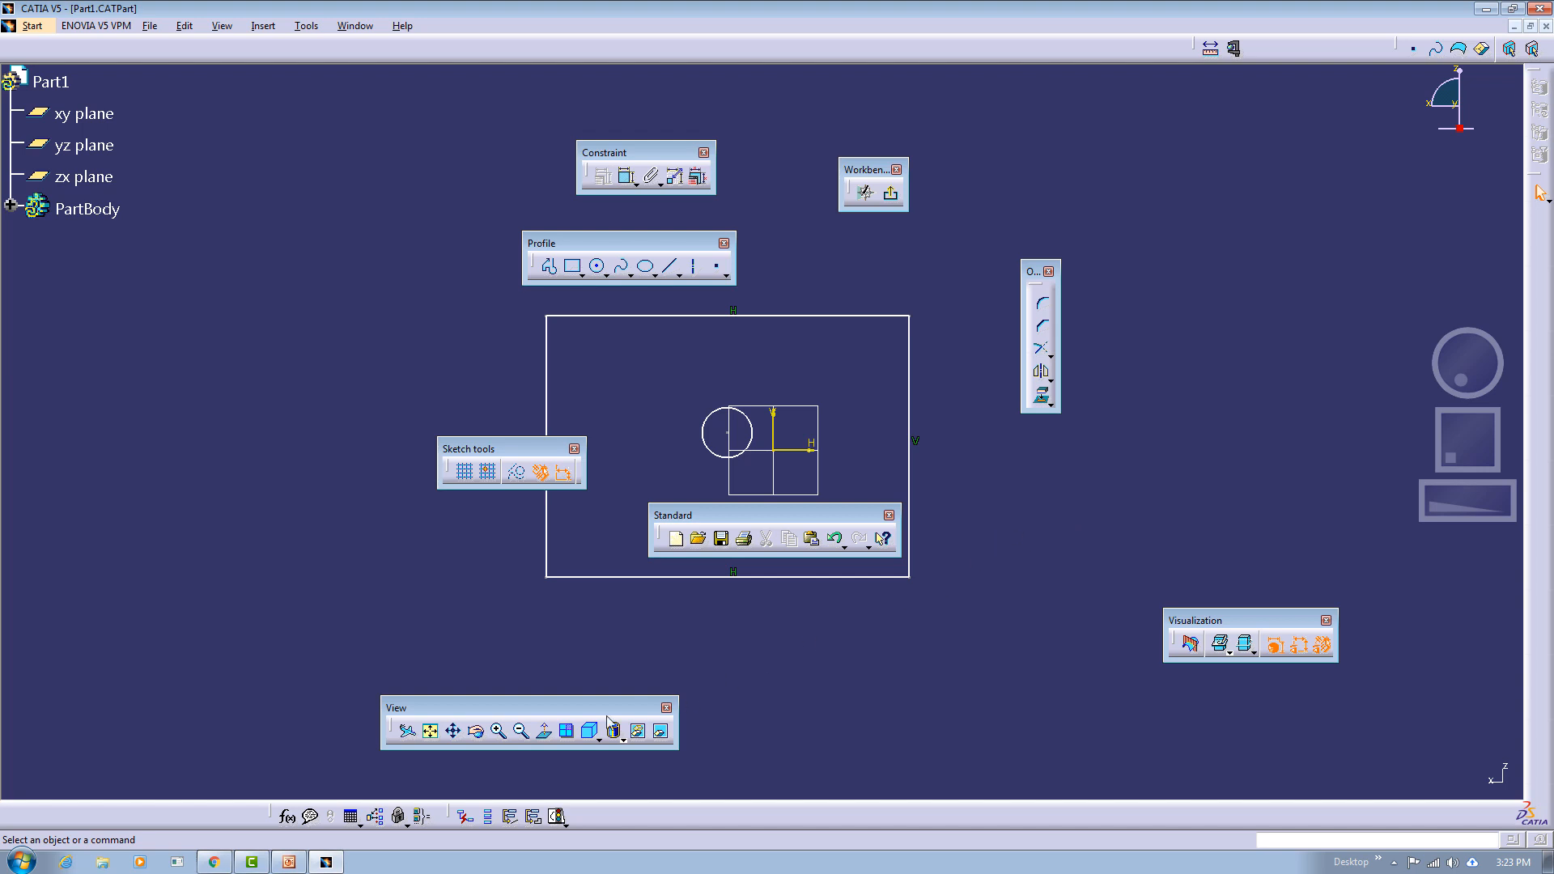
pyautogui.click(520, 733)
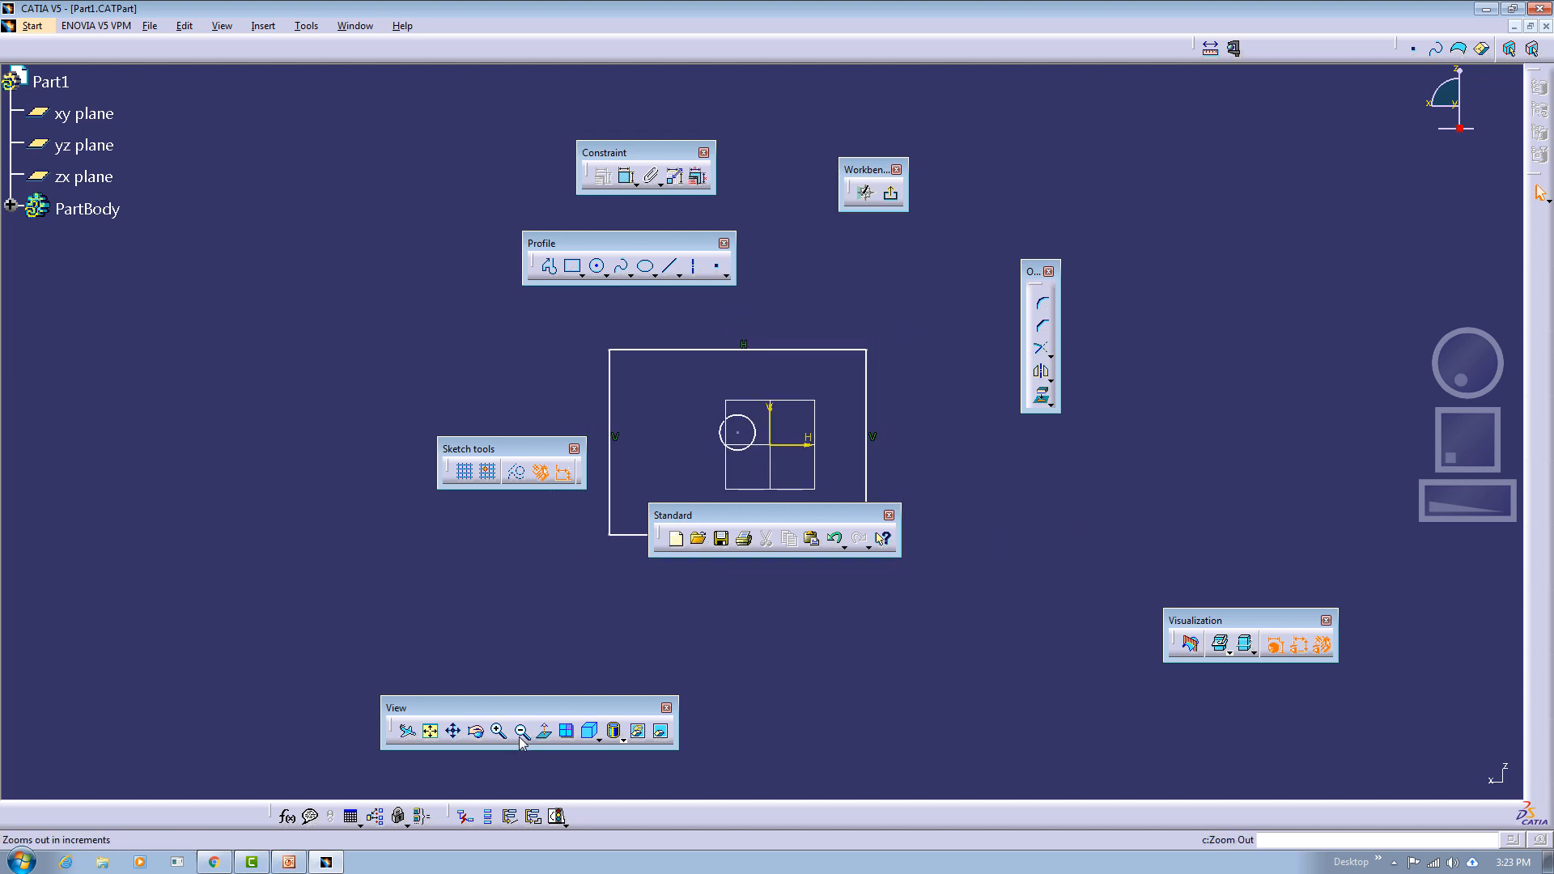
pyautogui.click(499, 733)
pyautogui.click(476, 731)
pyautogui.moveTo(861, 410)
pyautogui.mouseDown()
pyautogui.moveTo(824, 438)
pyautogui.moveTo(833, 391)
pyautogui.moveTo(791, 375)
pyautogui.moveTo(763, 332)
pyautogui.moveTo(757, 404)
pyautogui.moveTo(770, 371)
pyautogui.moveTo(733, 381)
pyautogui.moveTo(999, 293)
pyautogui.moveTo(873, 448)
pyautogui.moveTo(891, 324)
pyautogui.moveTo(842, 407)
pyautogui.moveTo(886, 352)
pyautogui.moveTo(867, 351)
pyautogui.mouseUp()
pyautogui.click(454, 730)
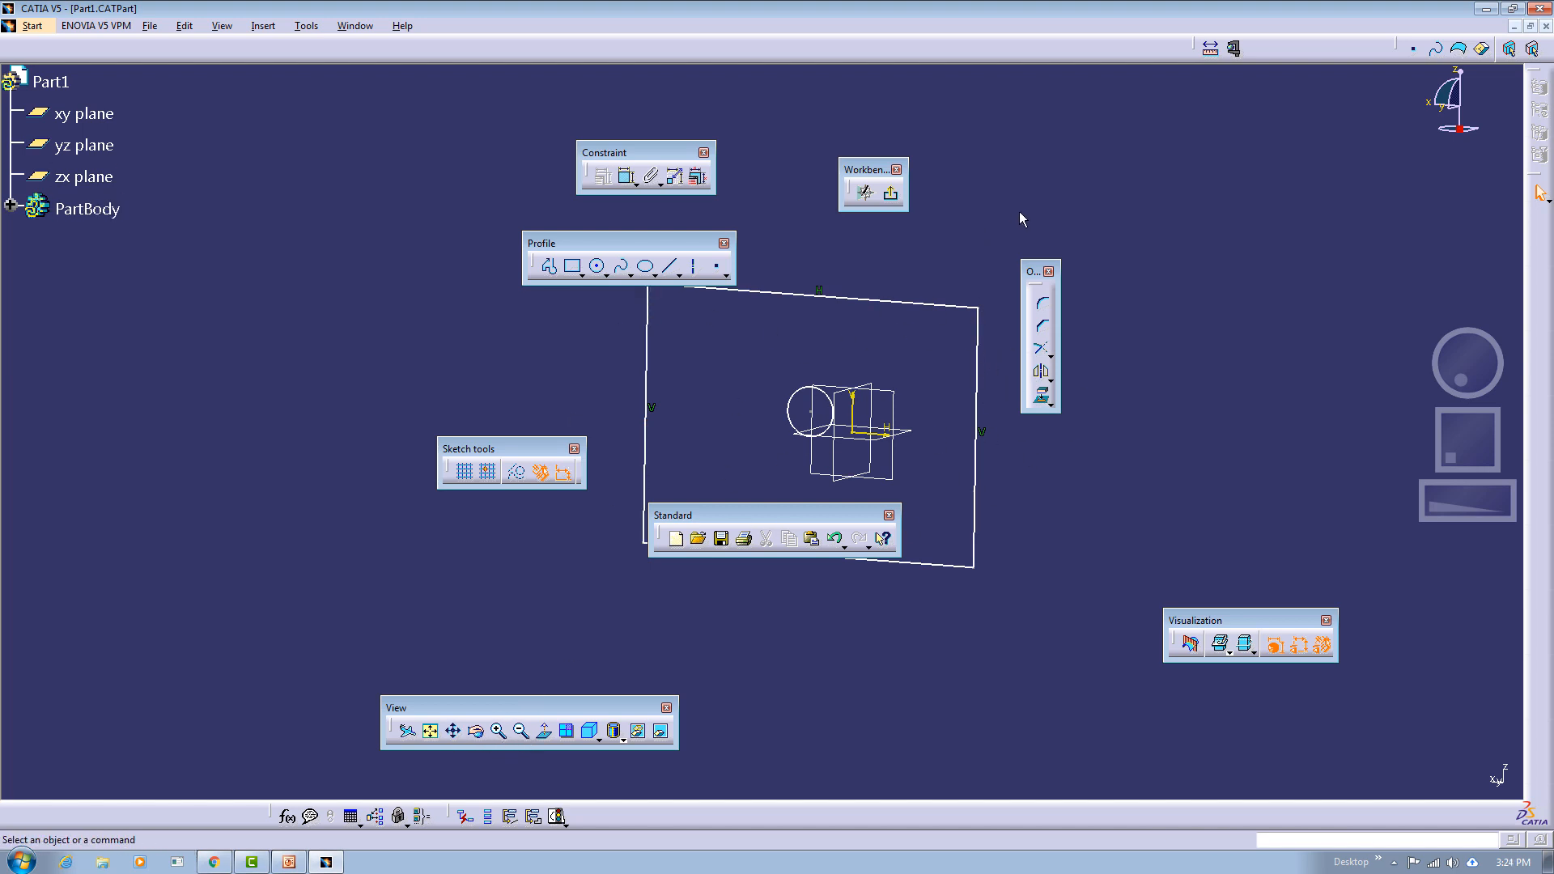
pyautogui.moveTo(1301, 306); pyautogui.dragTo(1428, 397, button='middle')
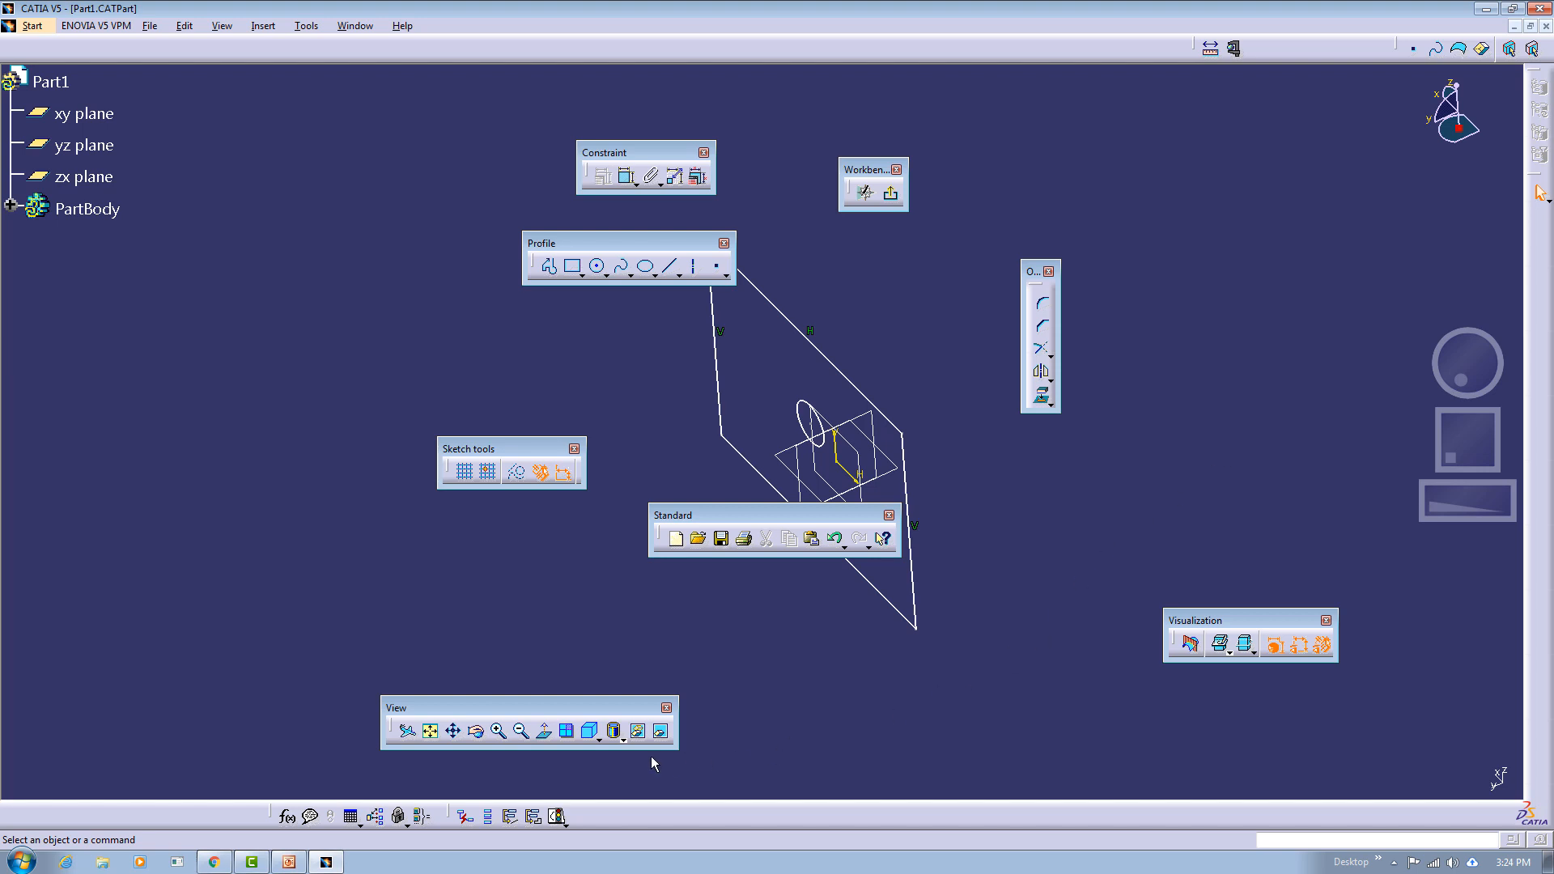
# Align the view normal to the sketch plane, flip it to the opposite side, and flip it back.
pyautogui.click(545, 733)
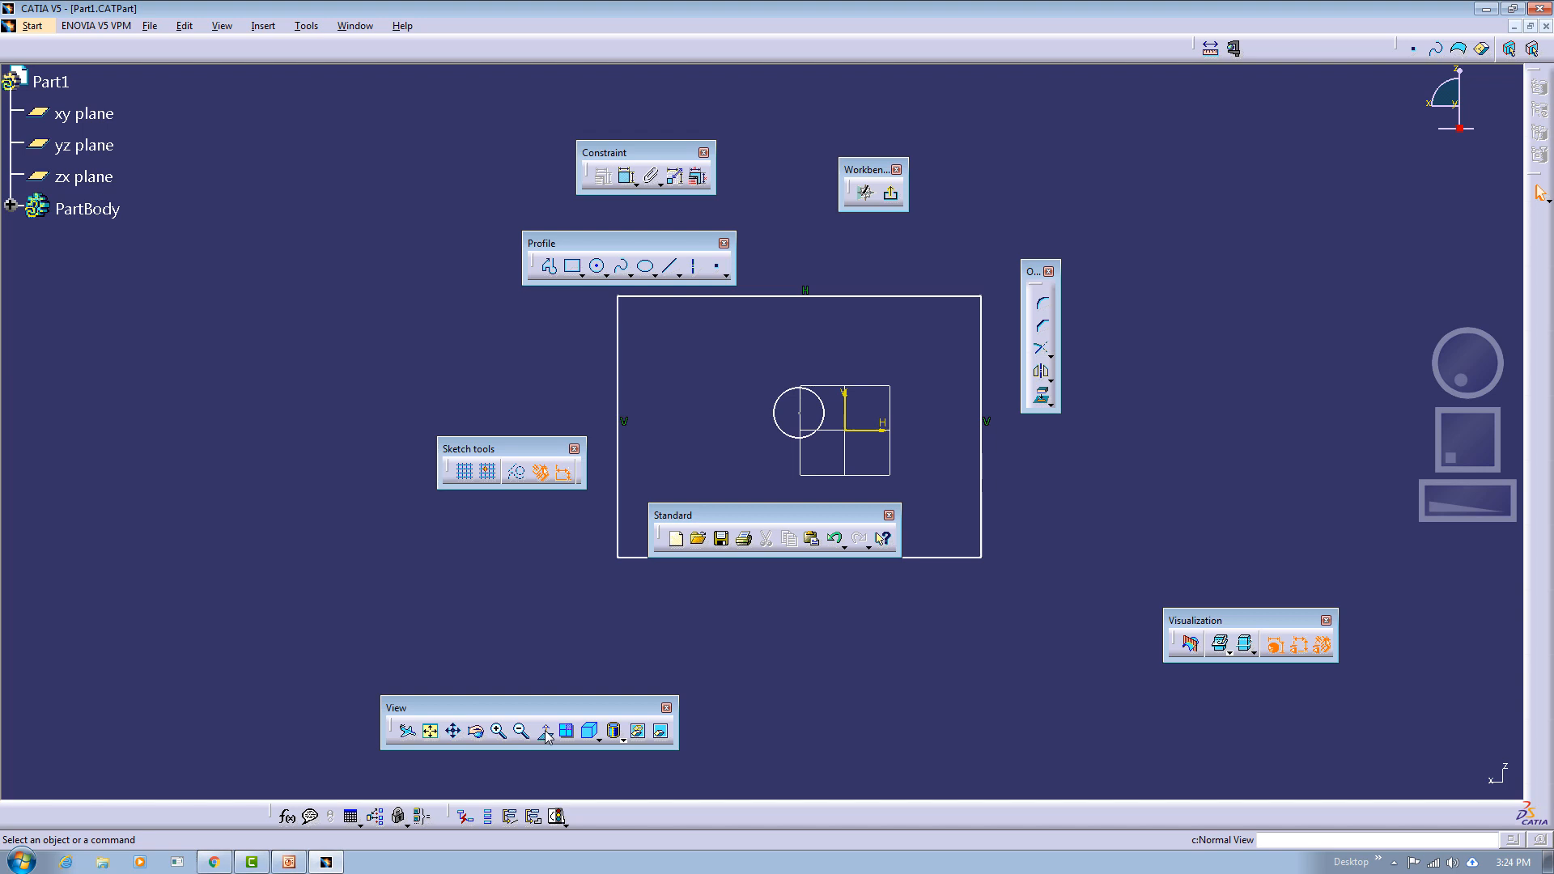
pyautogui.click(545, 733)
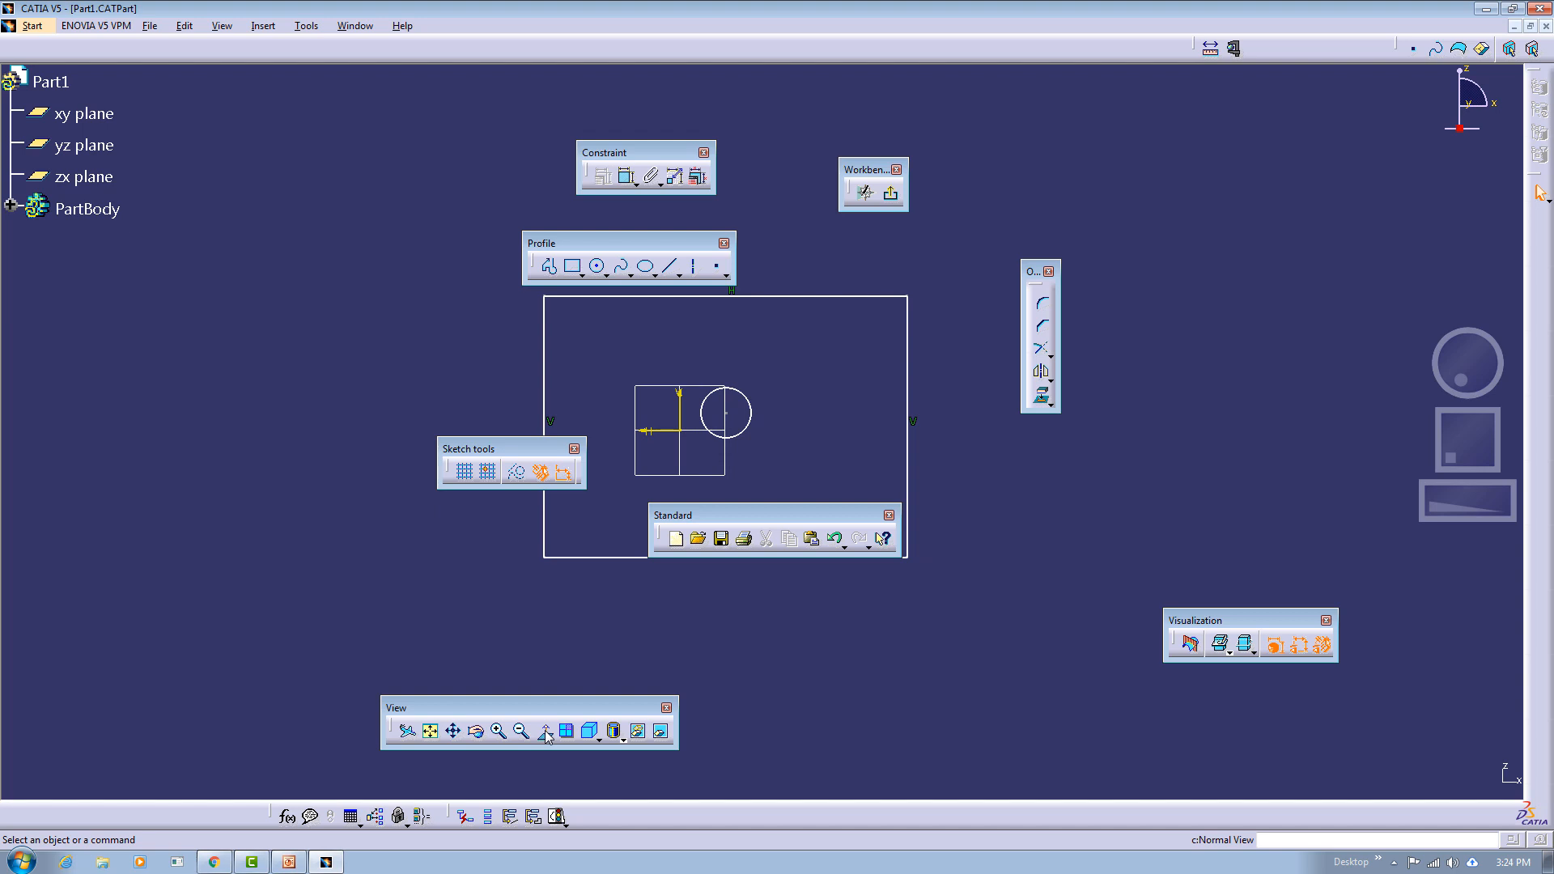
pyautogui.click(545, 733)
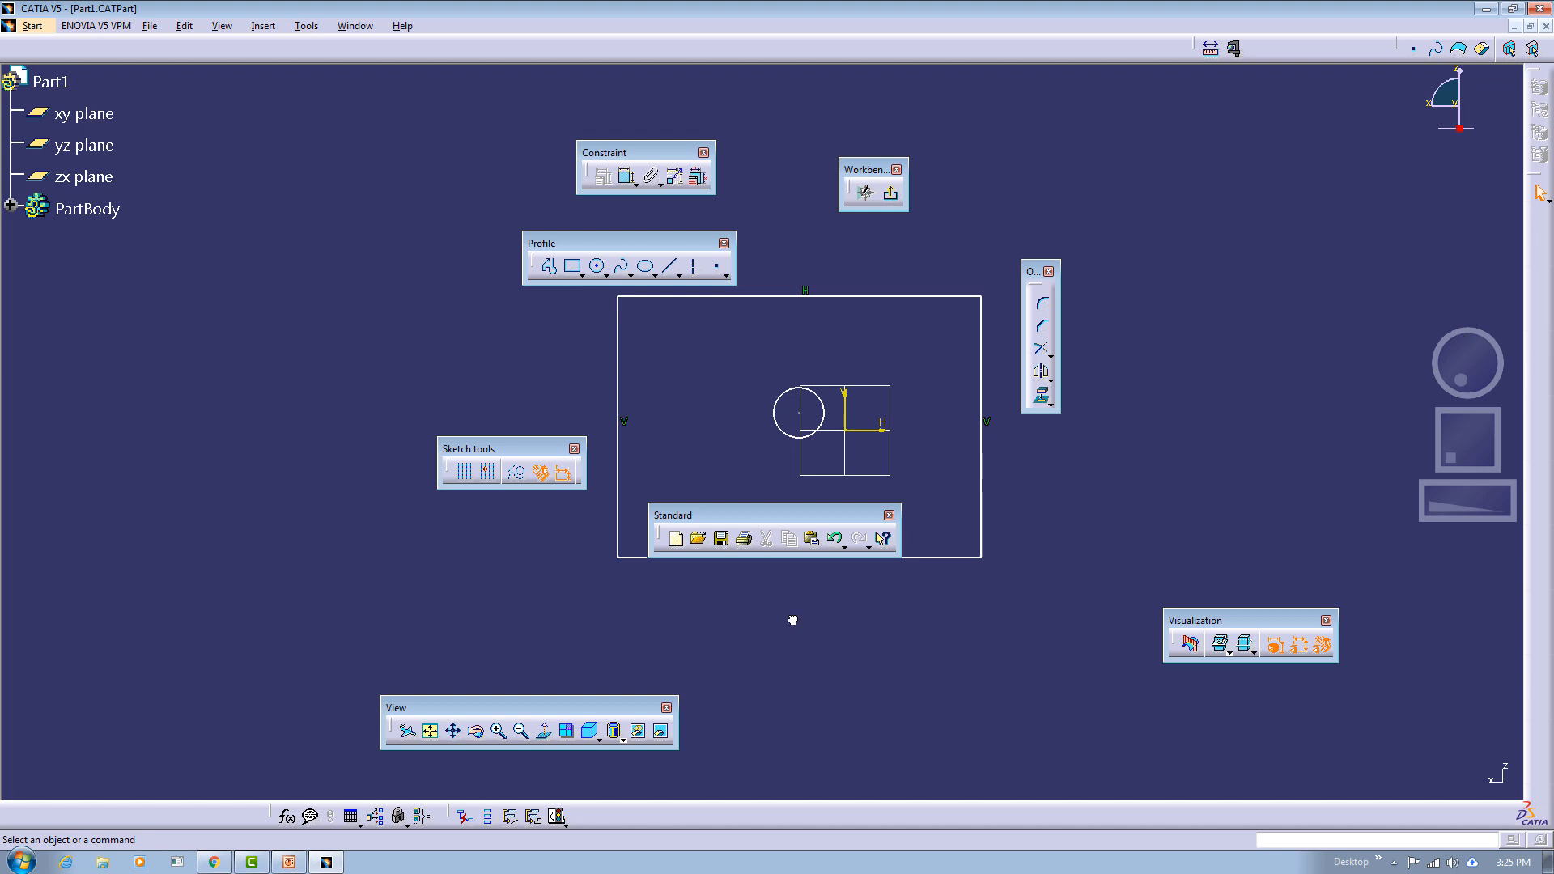
# Turn on Multi-View, set the top-view viewport normal to the sketch, and rotate the front-view viewport to a tilted orientation.
pyautogui.click(568, 731)
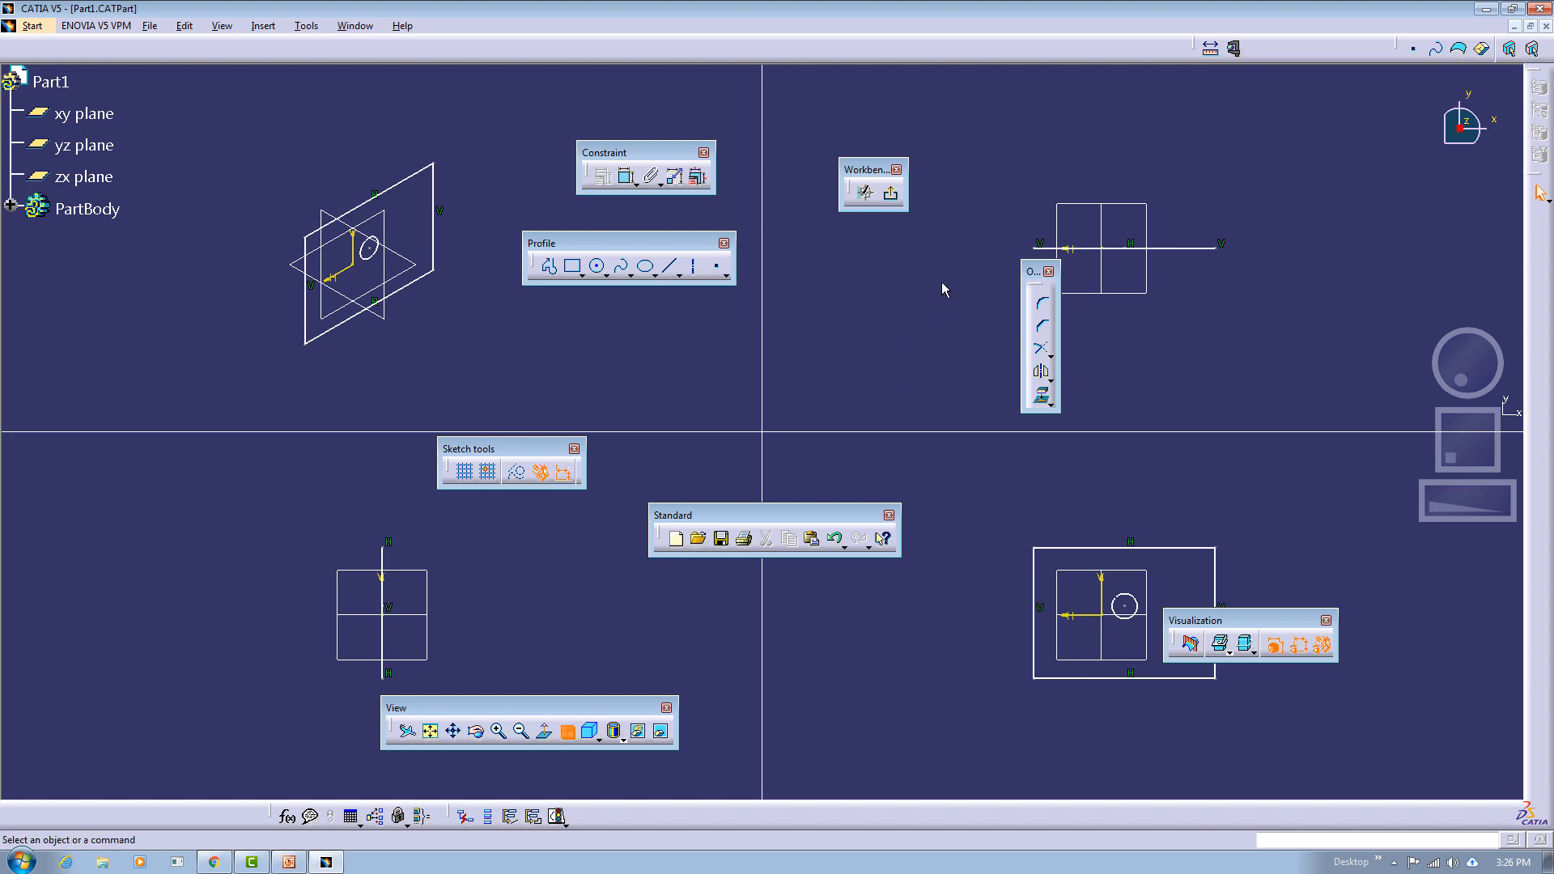
pyautogui.click(544, 731)
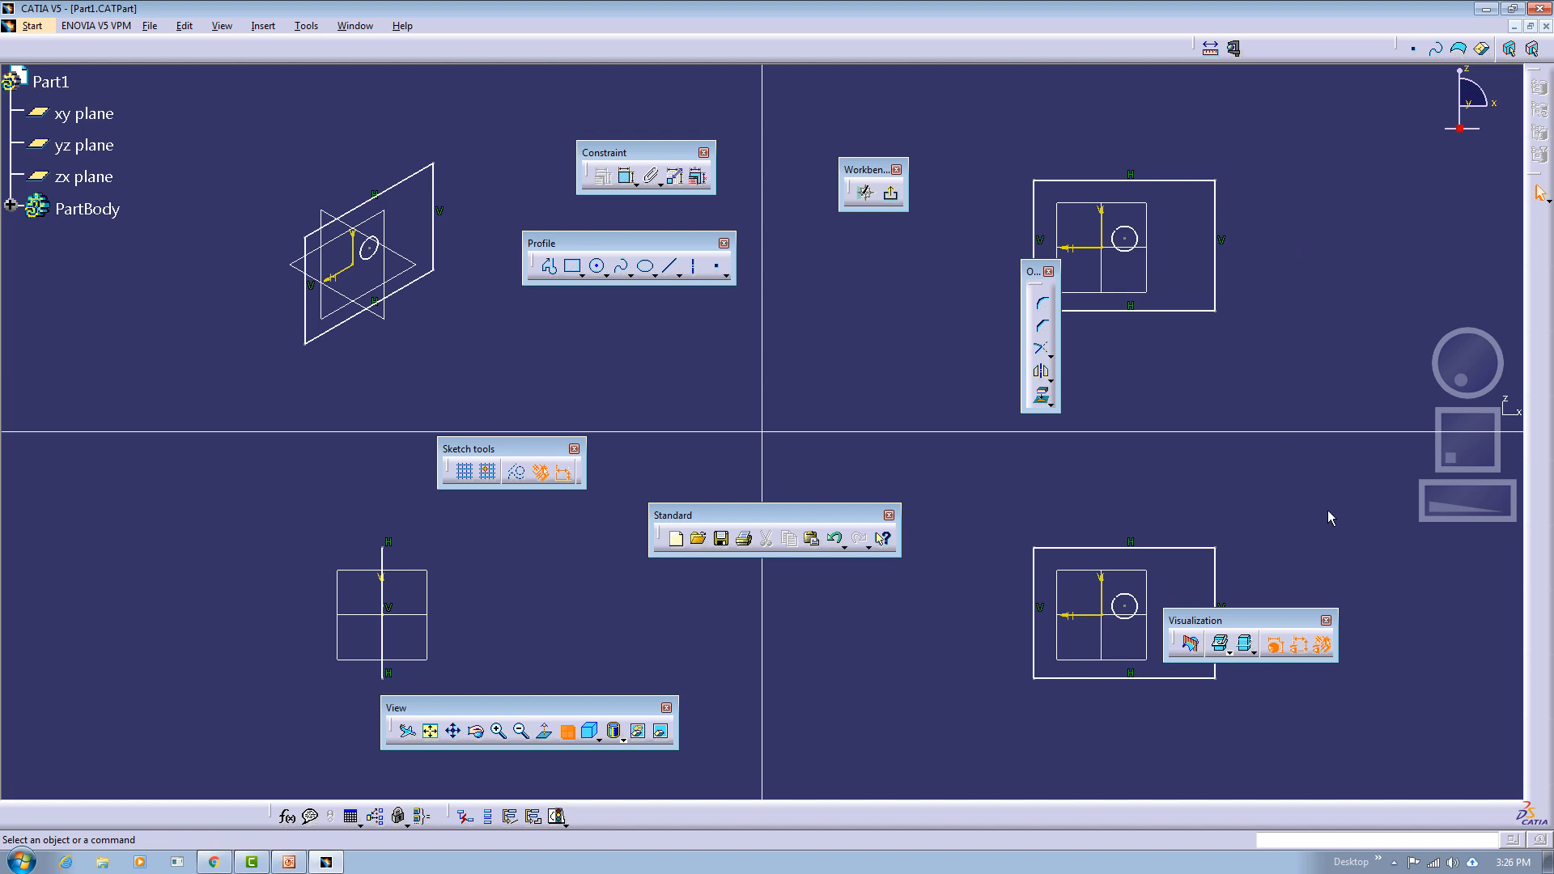
pyautogui.click(1271, 546)
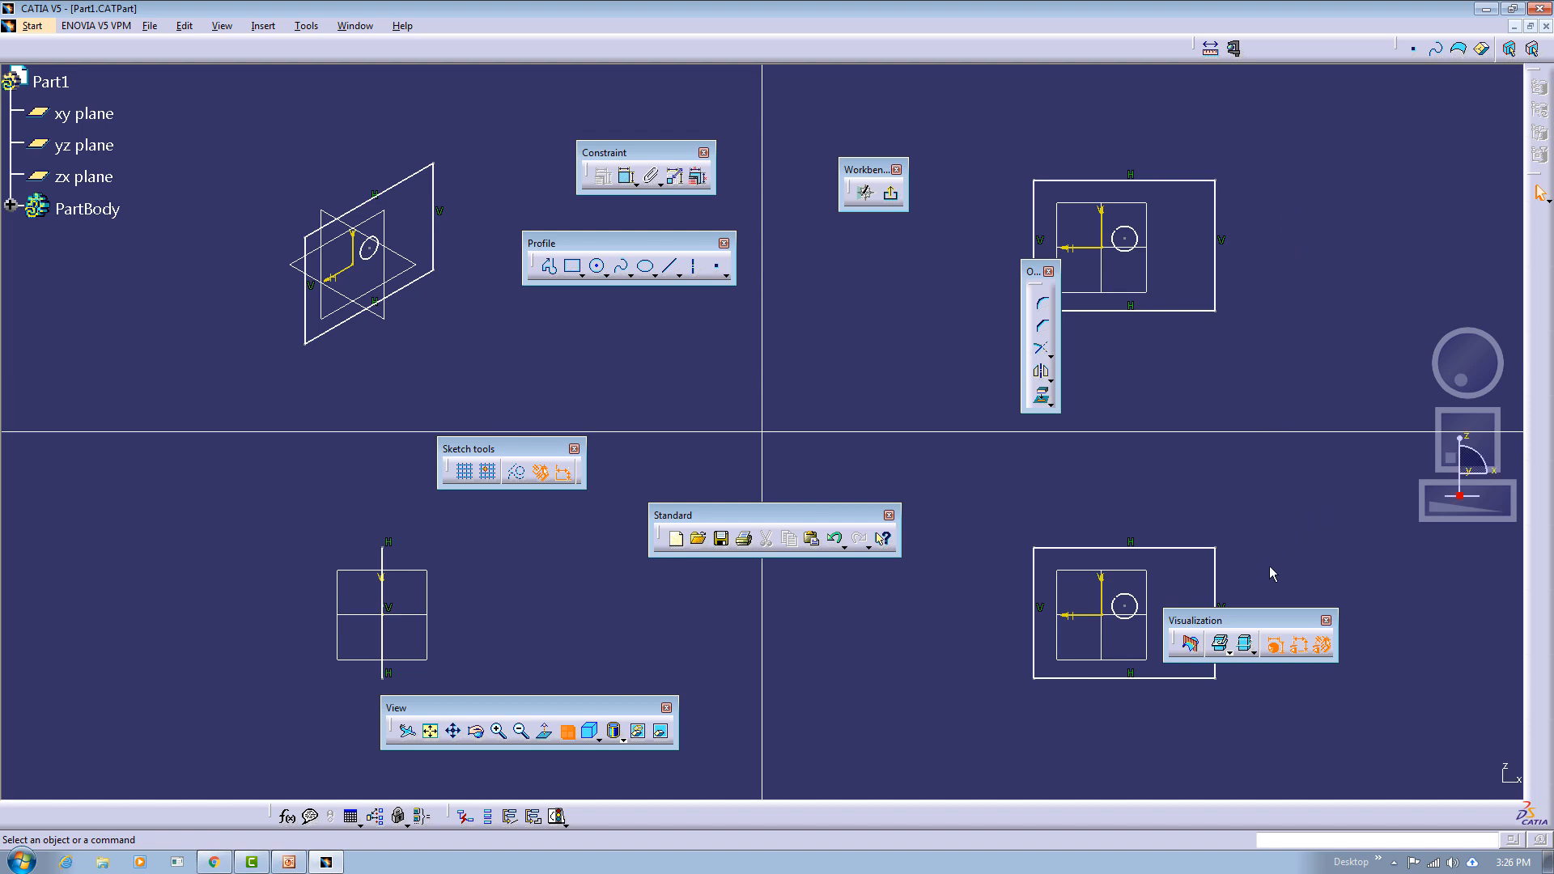
pyautogui.moveTo(1483, 360); pyautogui.dragTo(1472, 409)
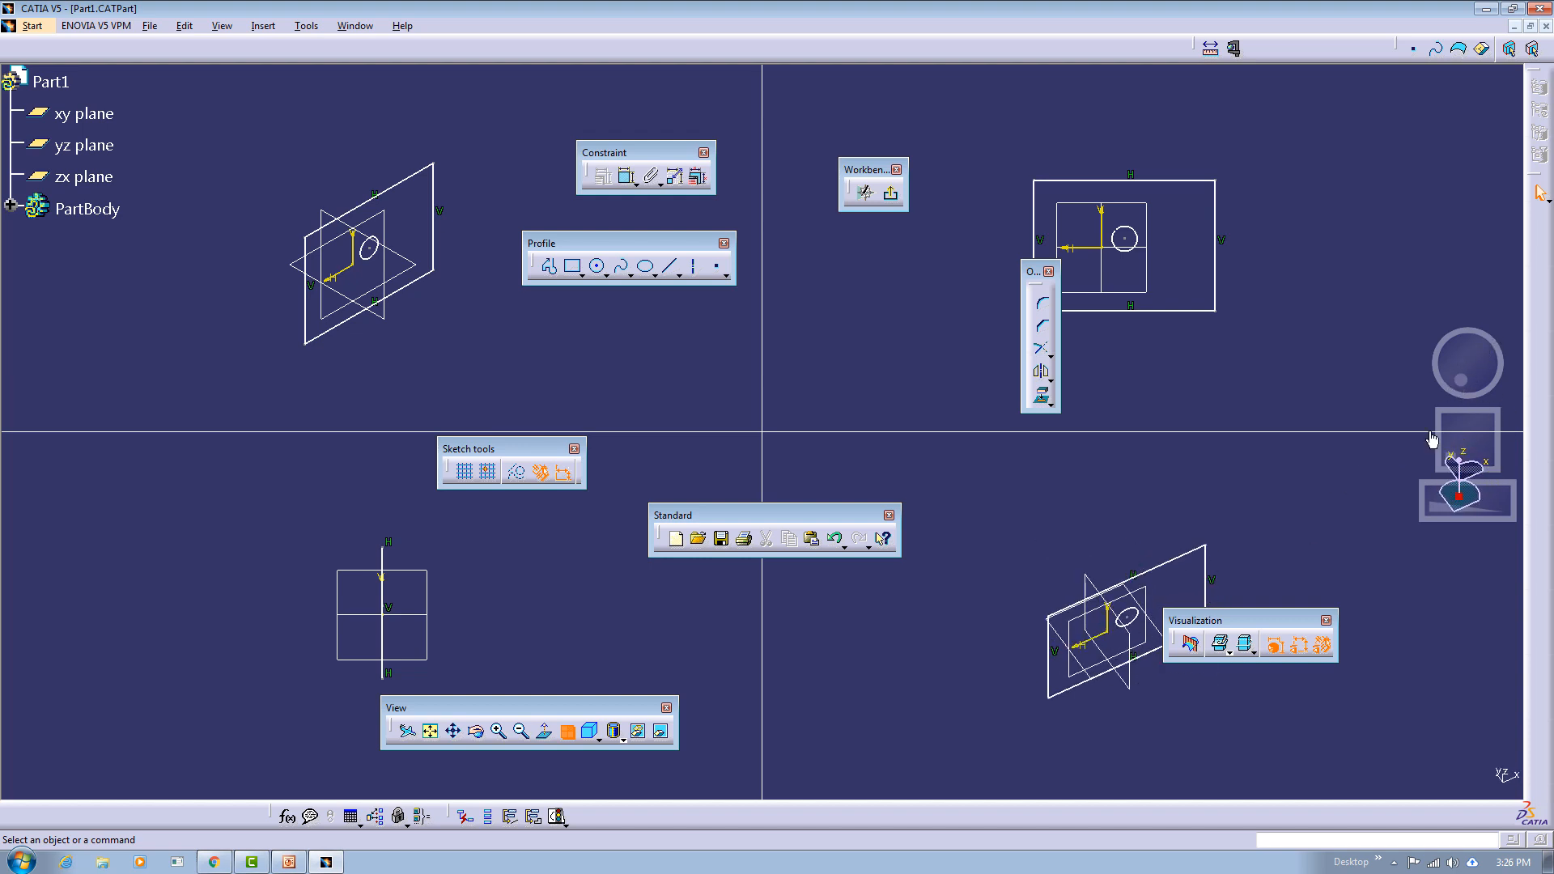
# Activate the side-view viewport, zoom it out one increment, and rotate its sketch into a tilted orientation.
pyautogui.click(512, 590)
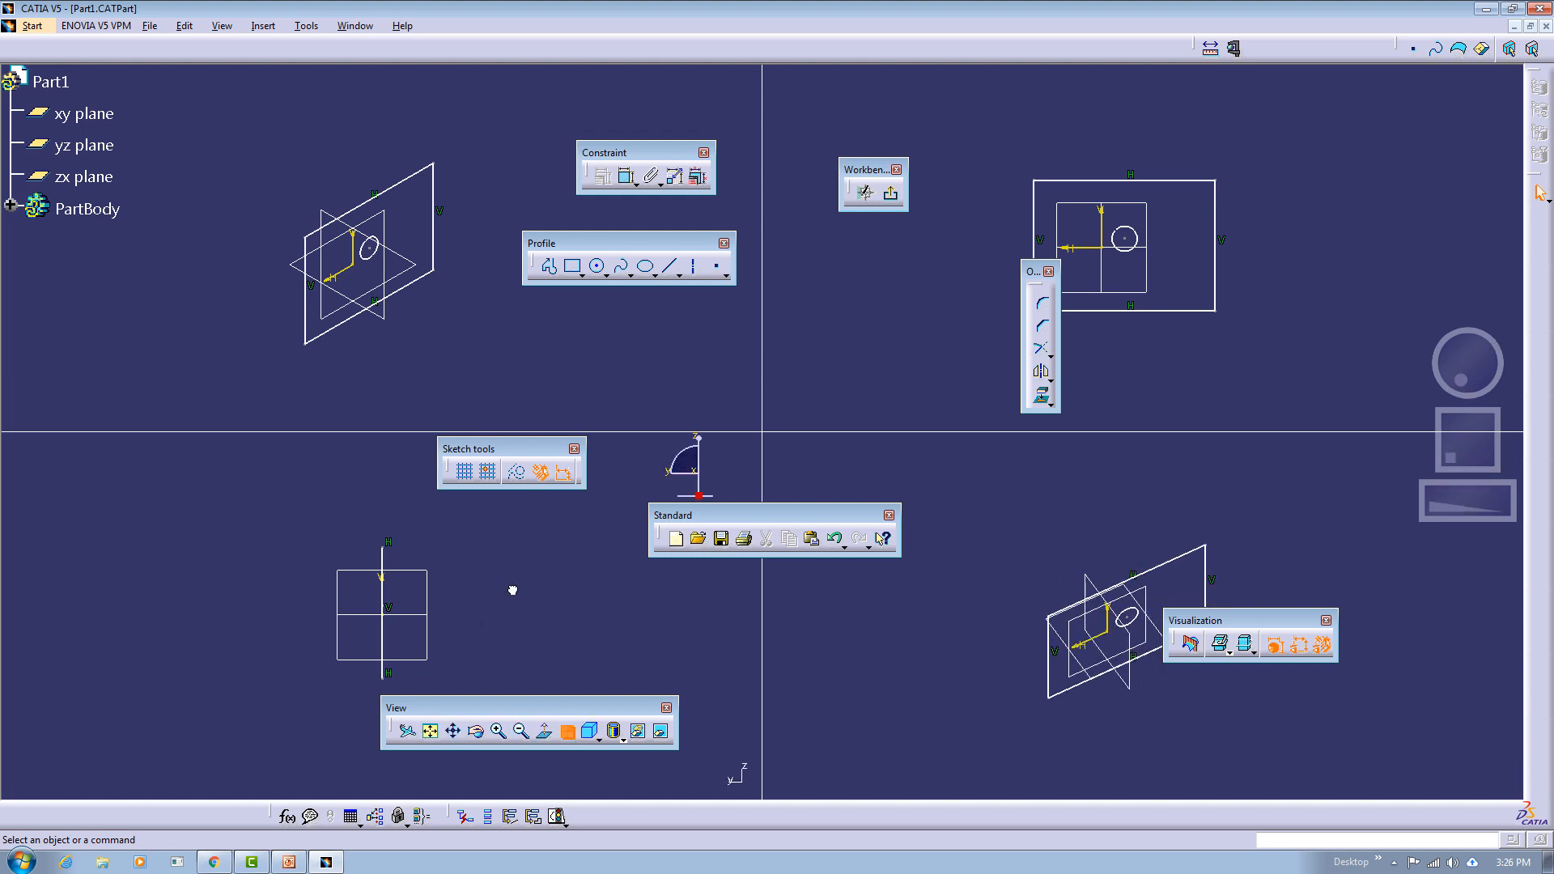
pyautogui.click(521, 730)
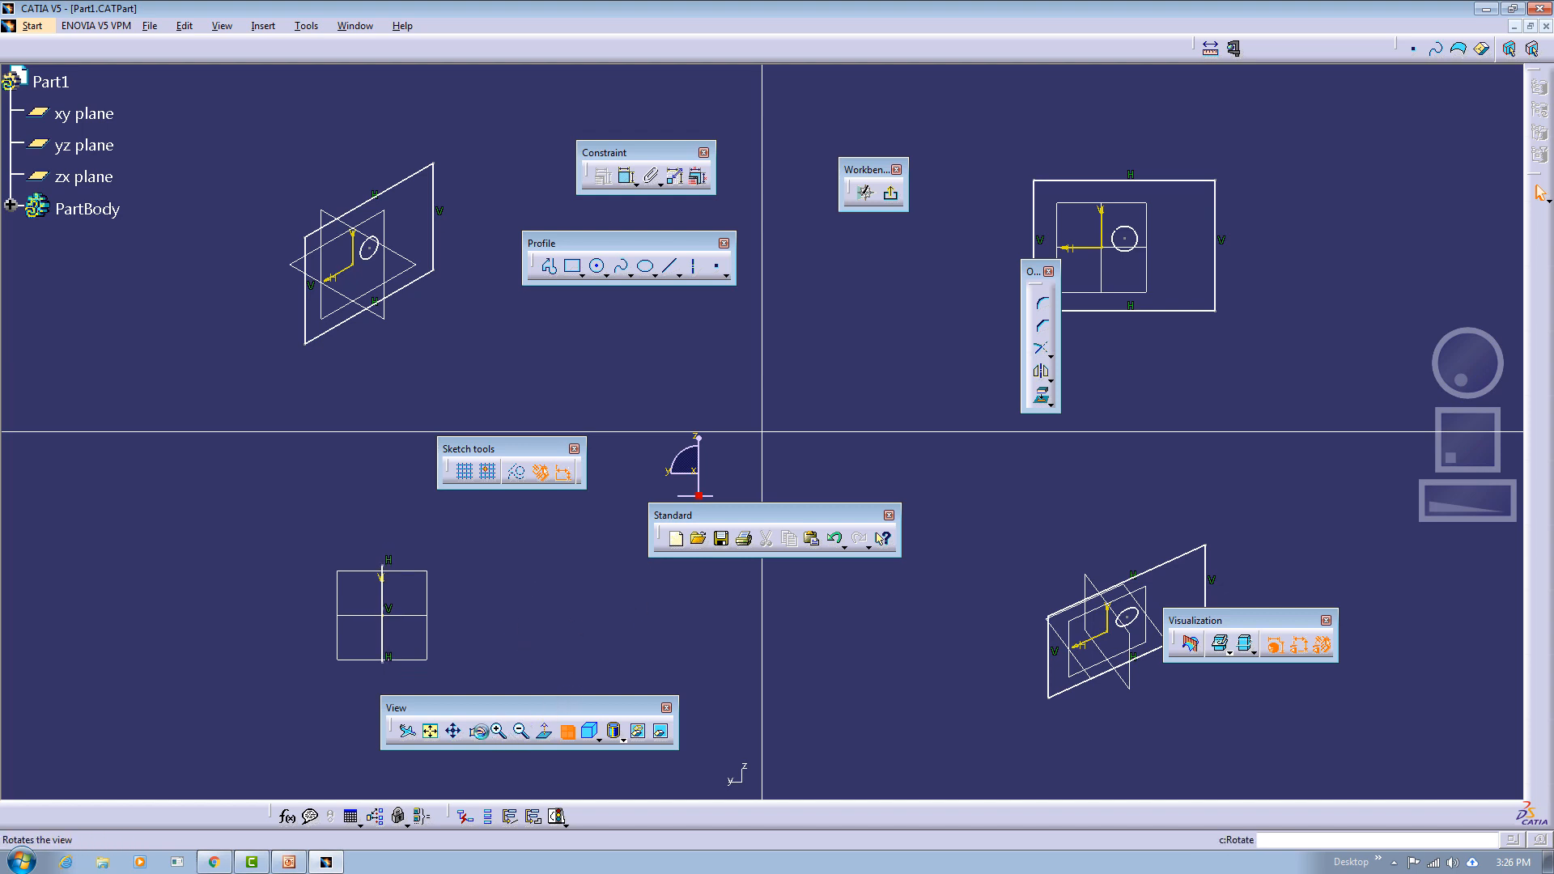
pyautogui.click(477, 731)
pyautogui.moveTo(504, 622); pyautogui.dragTo(434, 688)
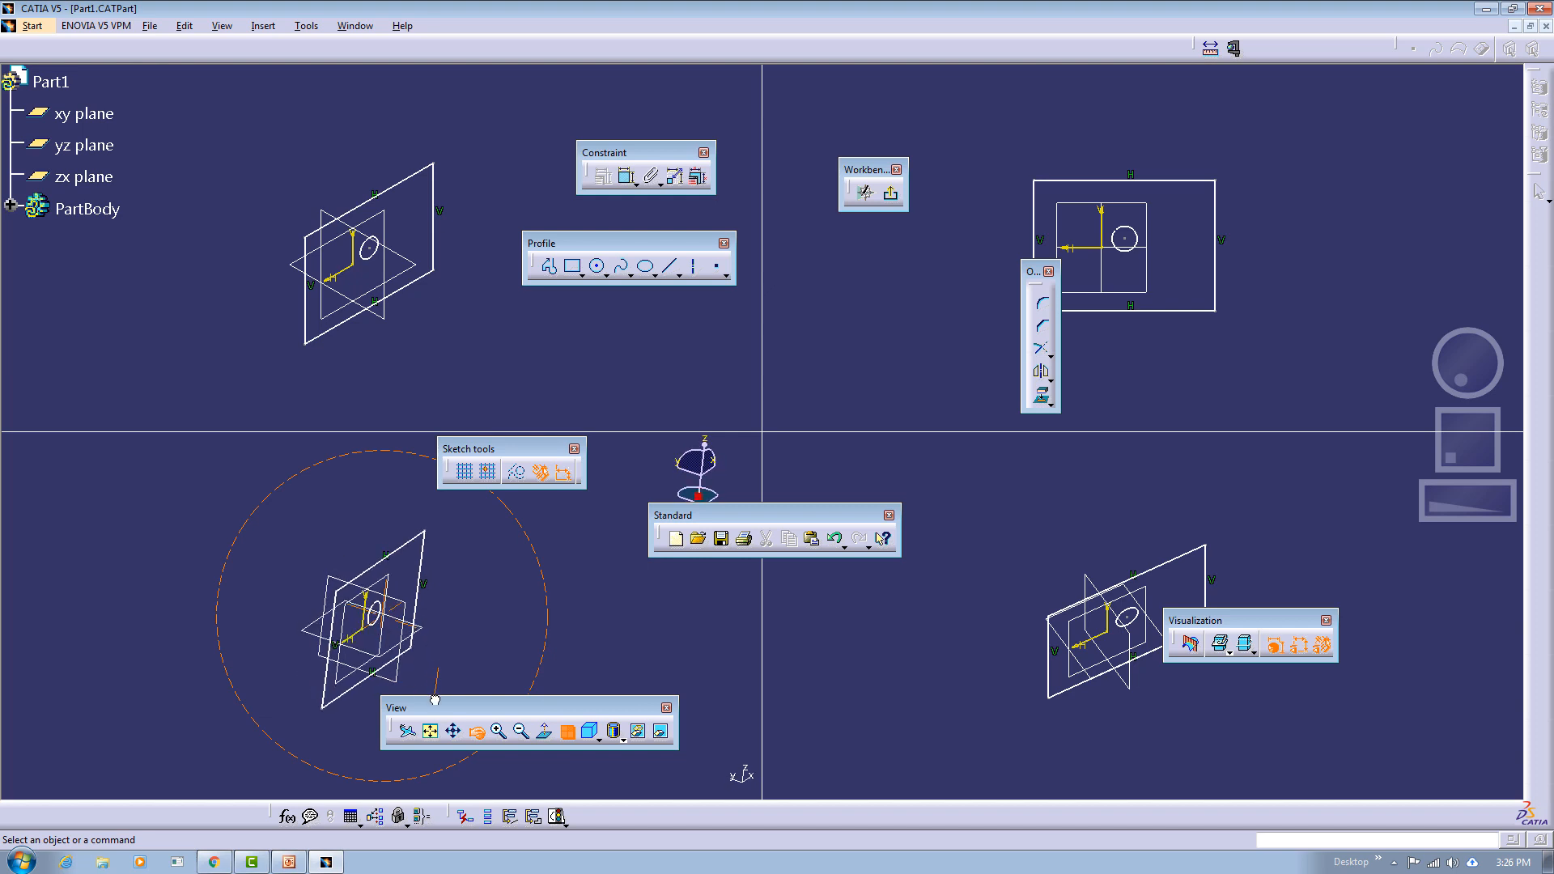
# Toggle Multi-View off and on to reset its viewports, and return to a single window from the front-view viewport.
pyautogui.click(569, 731)
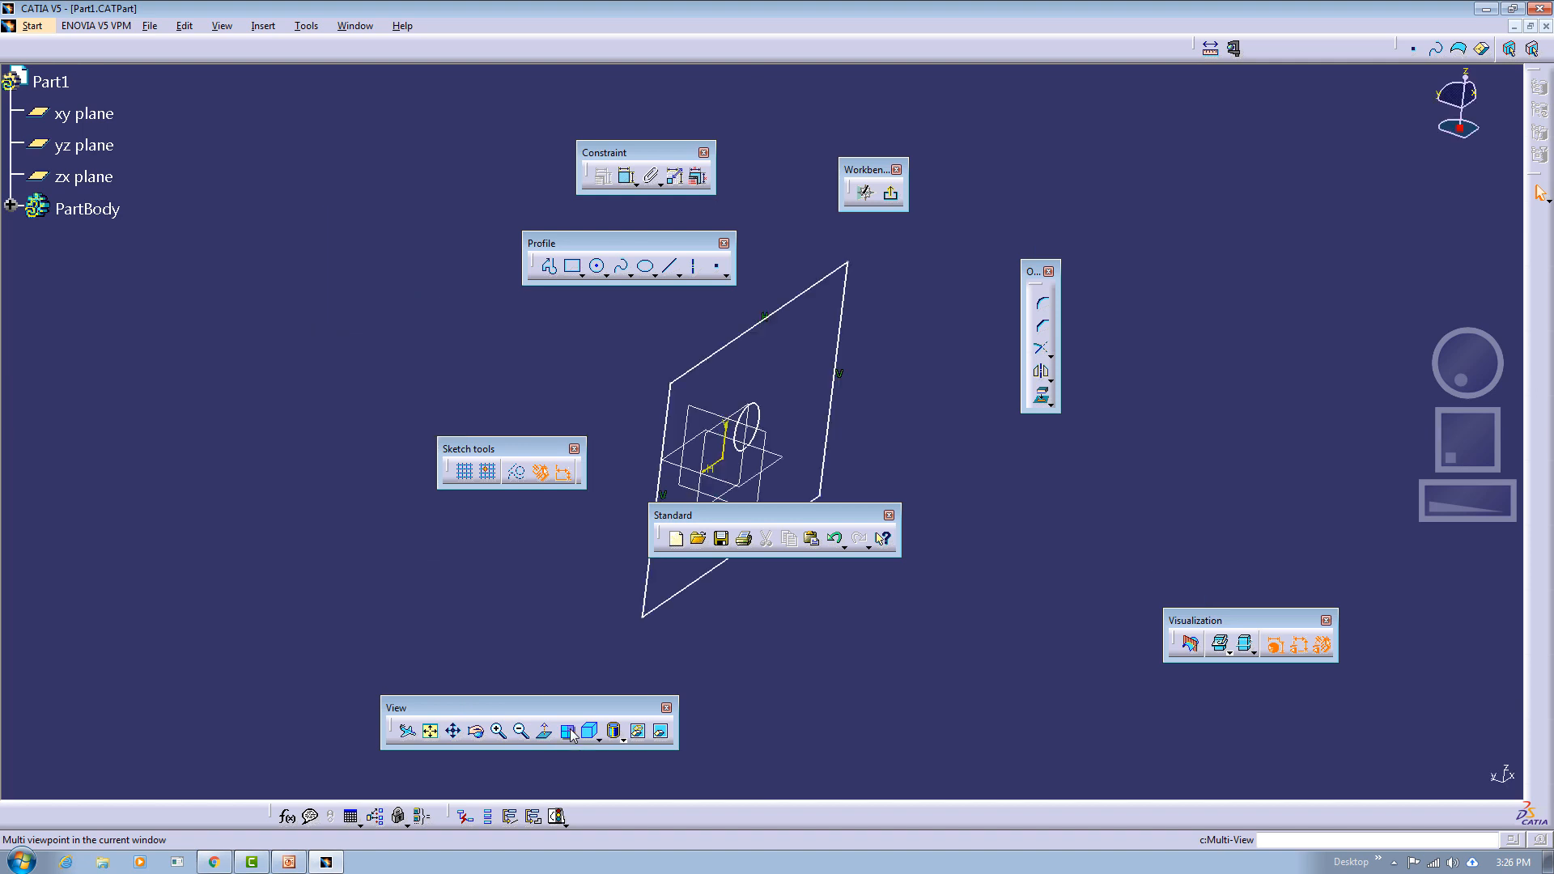
pyautogui.click(568, 730)
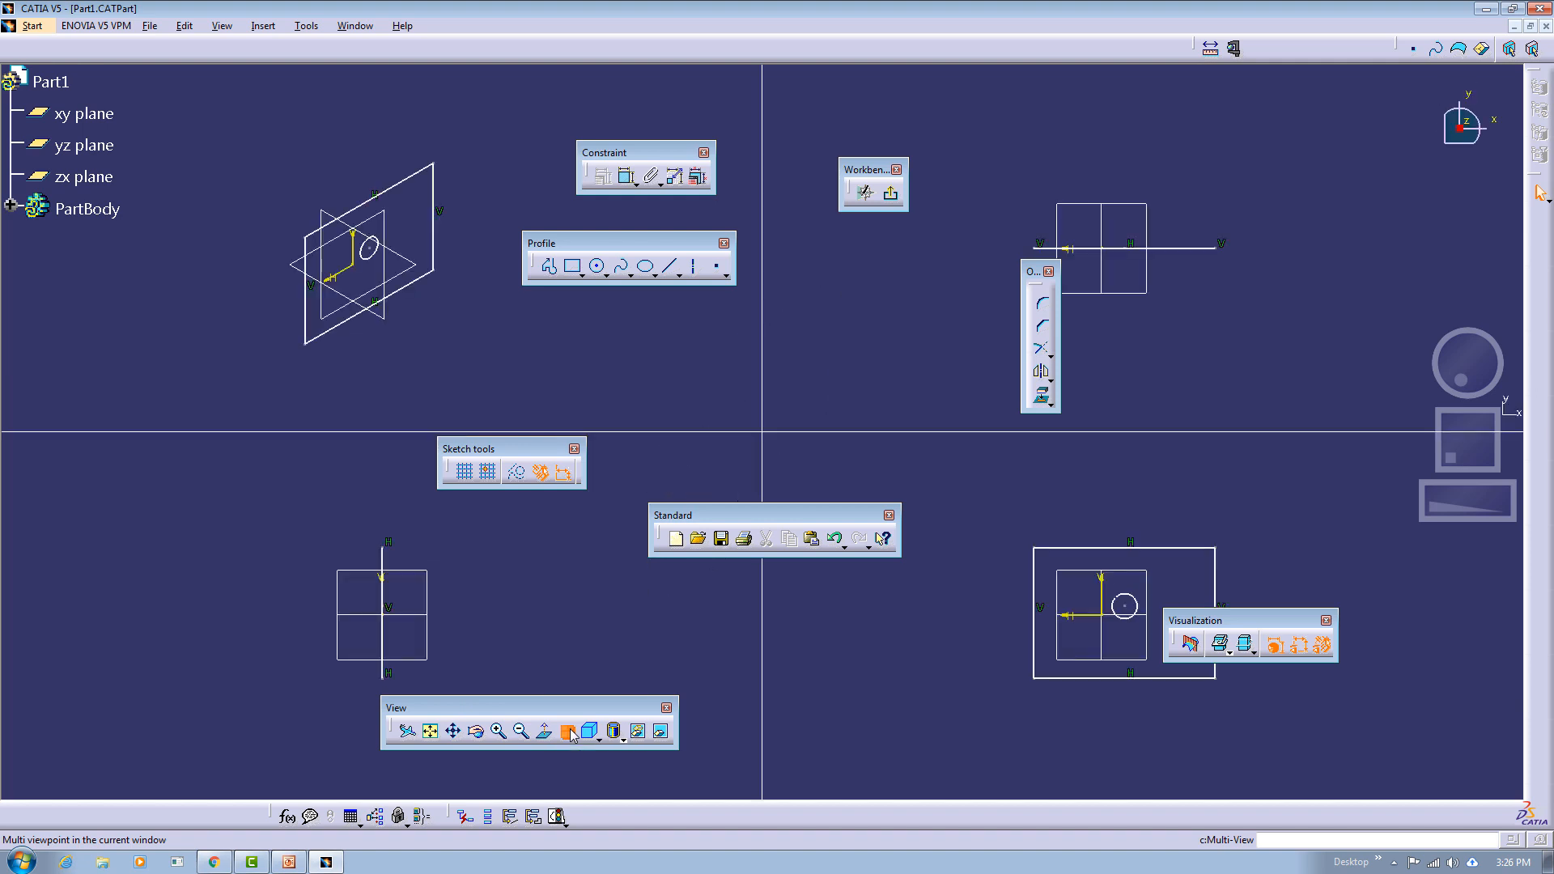
pyautogui.click(1293, 488)
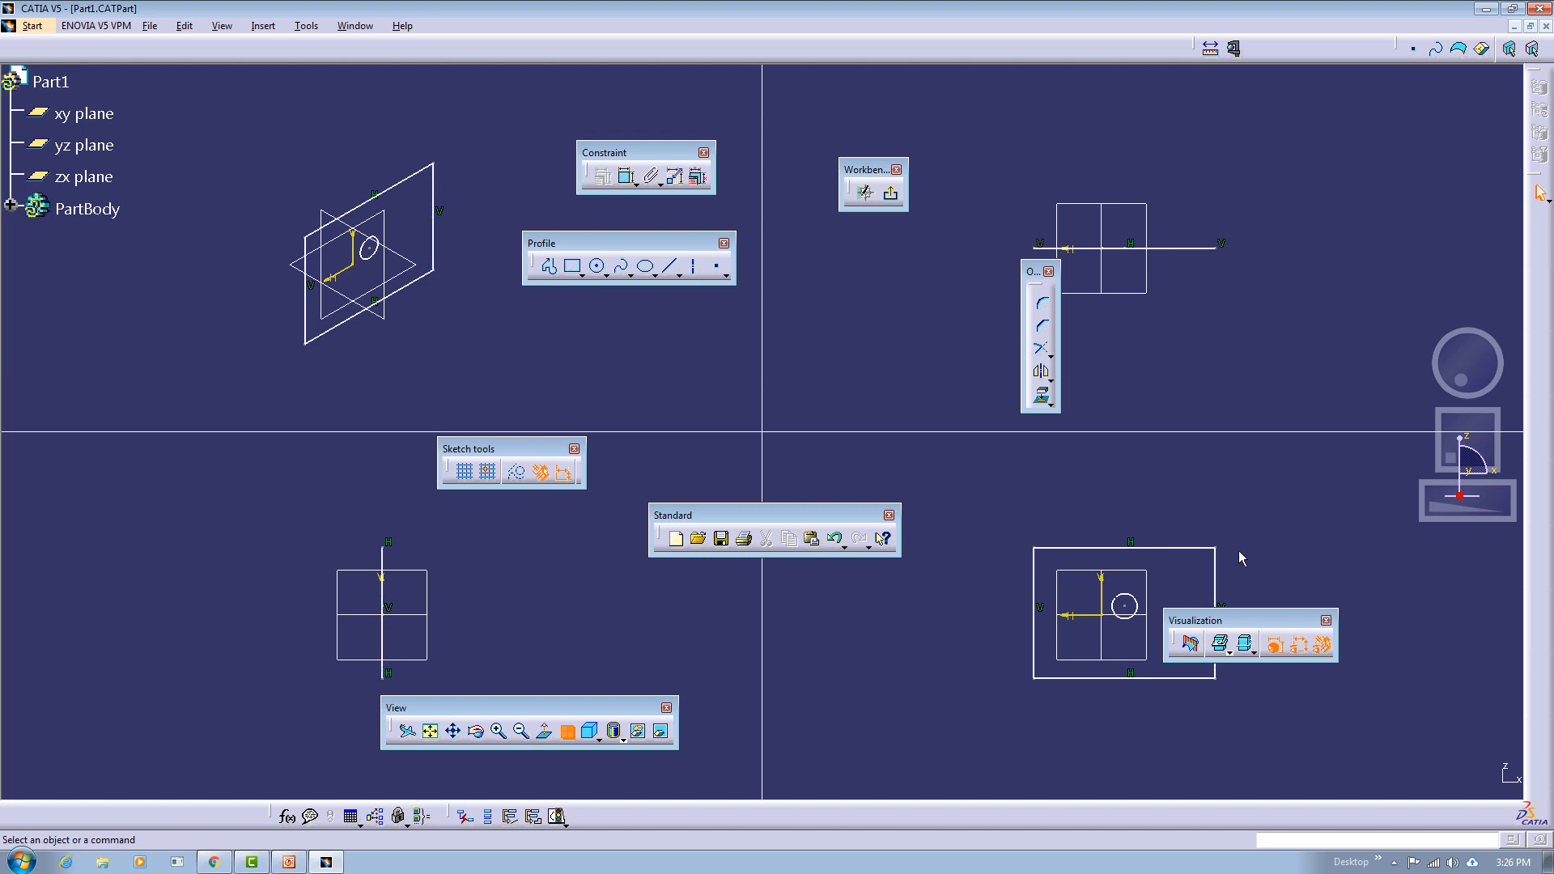
pyautogui.click(569, 733)
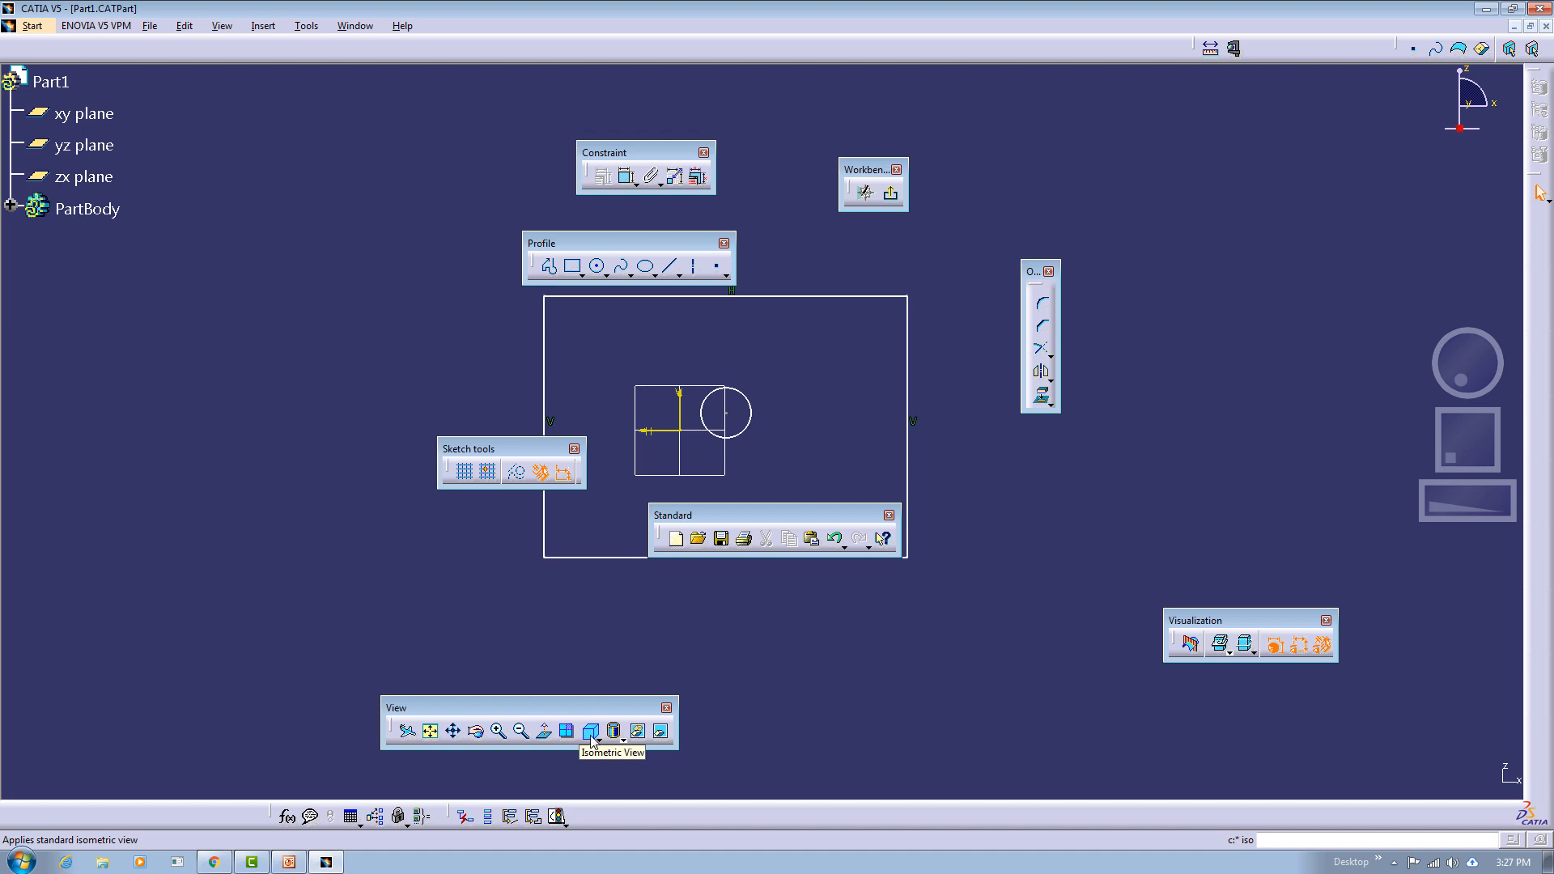
# Apply the Isometric View to the sketch and look through the other standard quick views without choosing one.
pyautogui.click(592, 735)
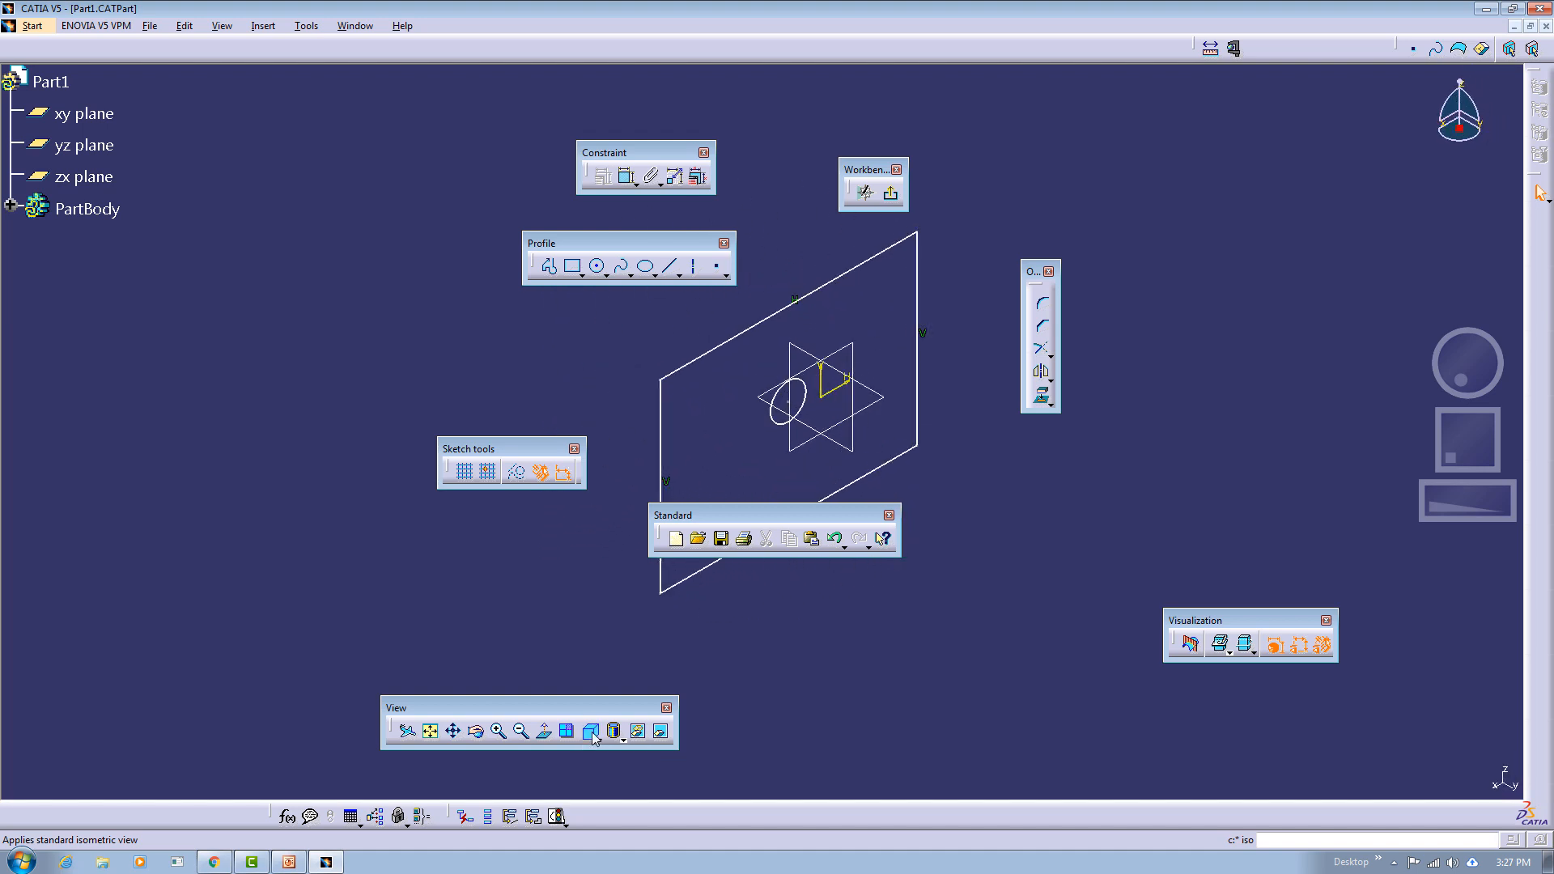
pyautogui.click(599, 741)
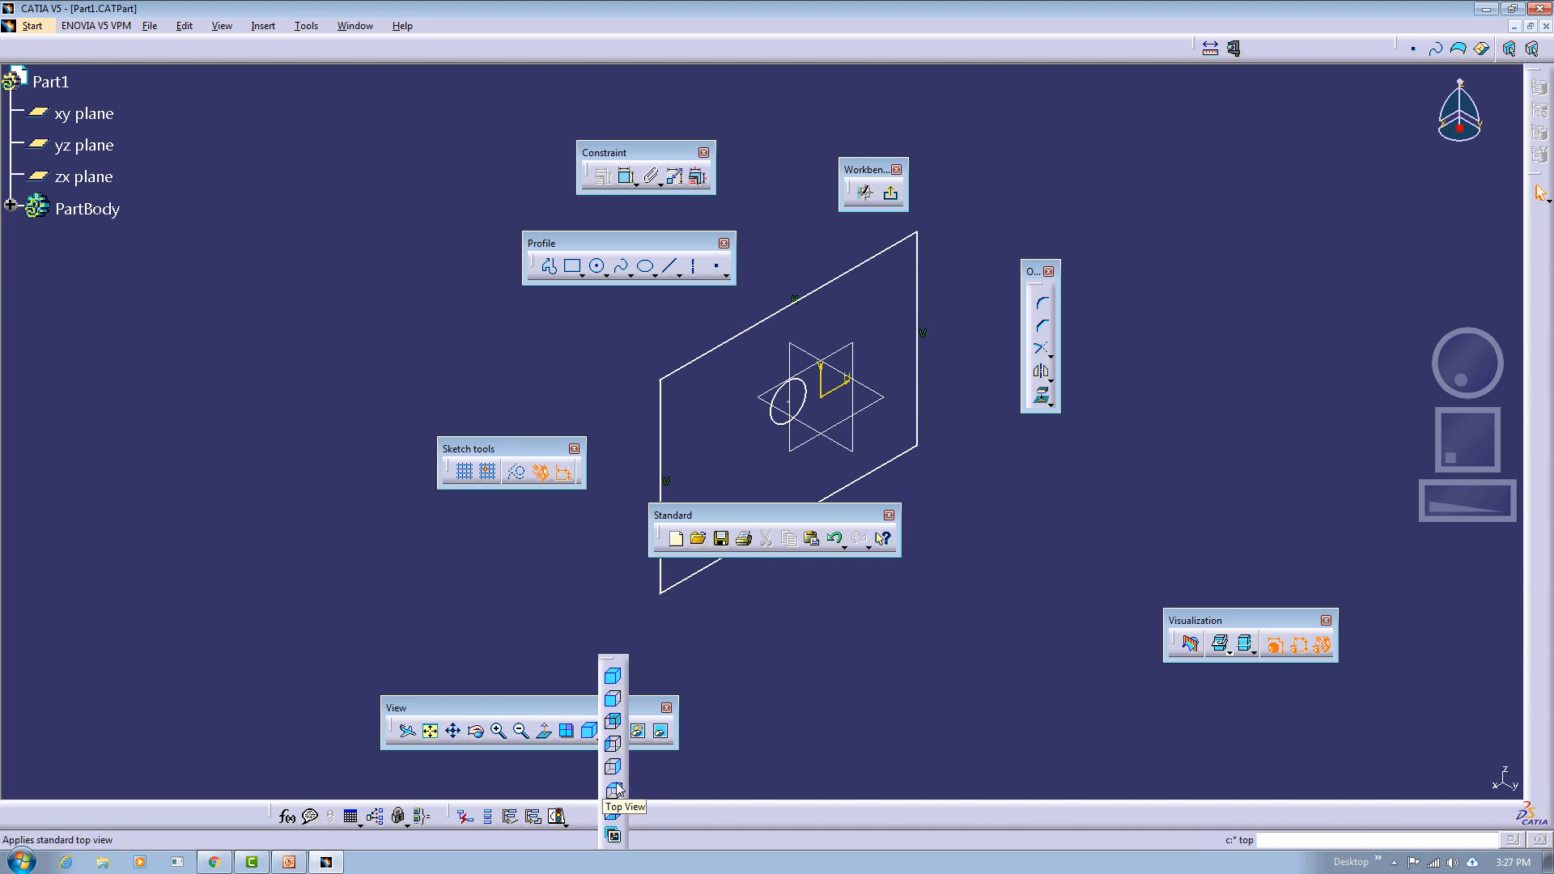
pyautogui.click(810, 628)
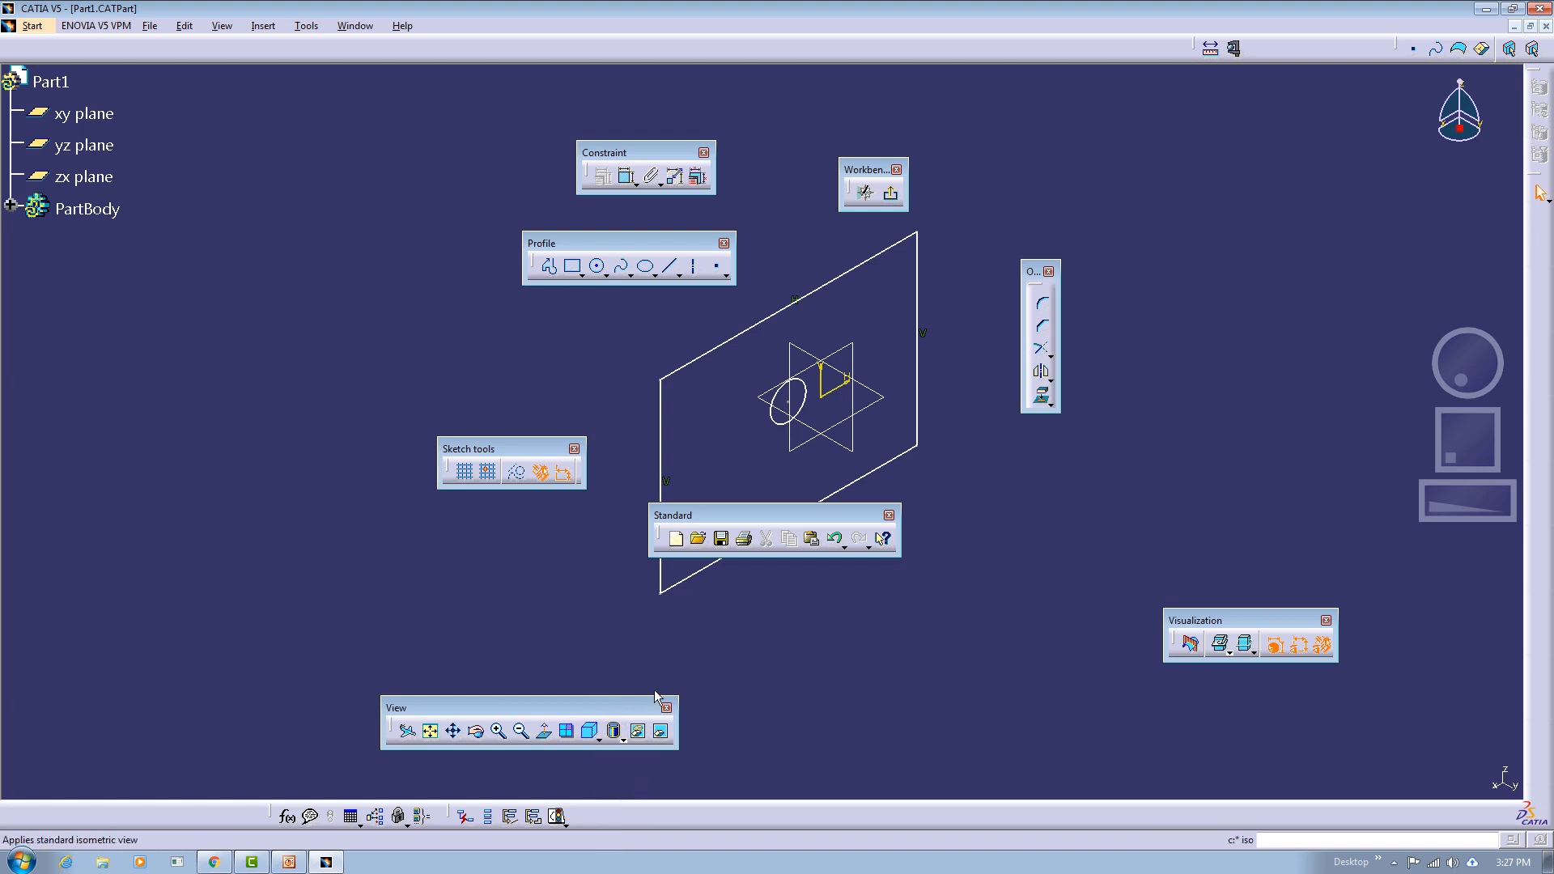
# Return to the view normal to the sketch plane and try the Shading with Edges view mode.
pyautogui.click(547, 733)
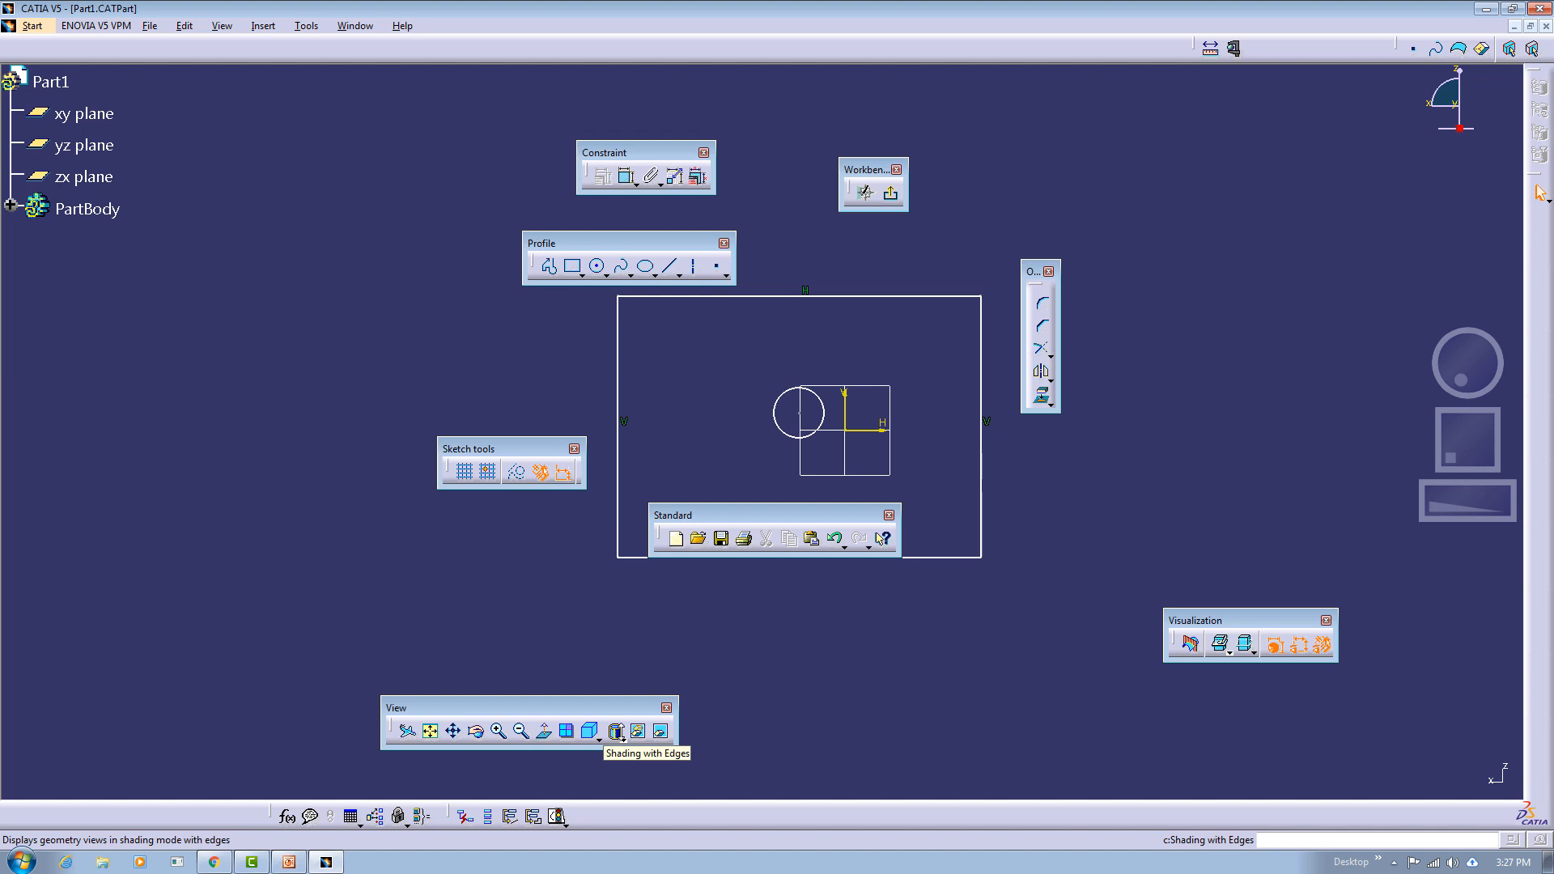
pyautogui.click(620, 737)
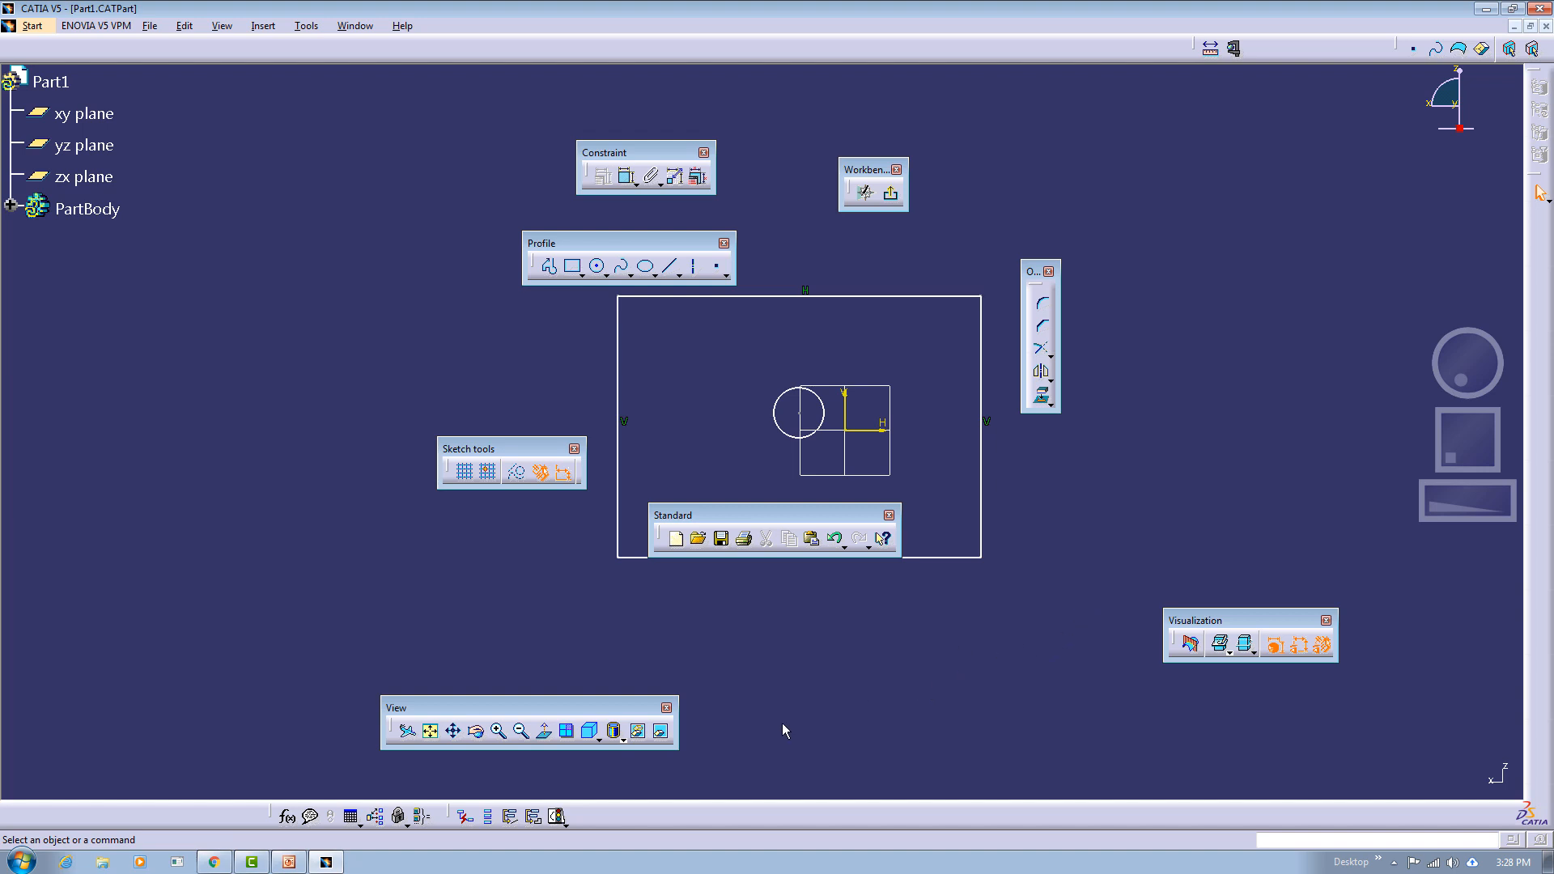
# Hide the circle with Hide/Show and swap the display to the hidden space.
pyautogui.click(639, 733)
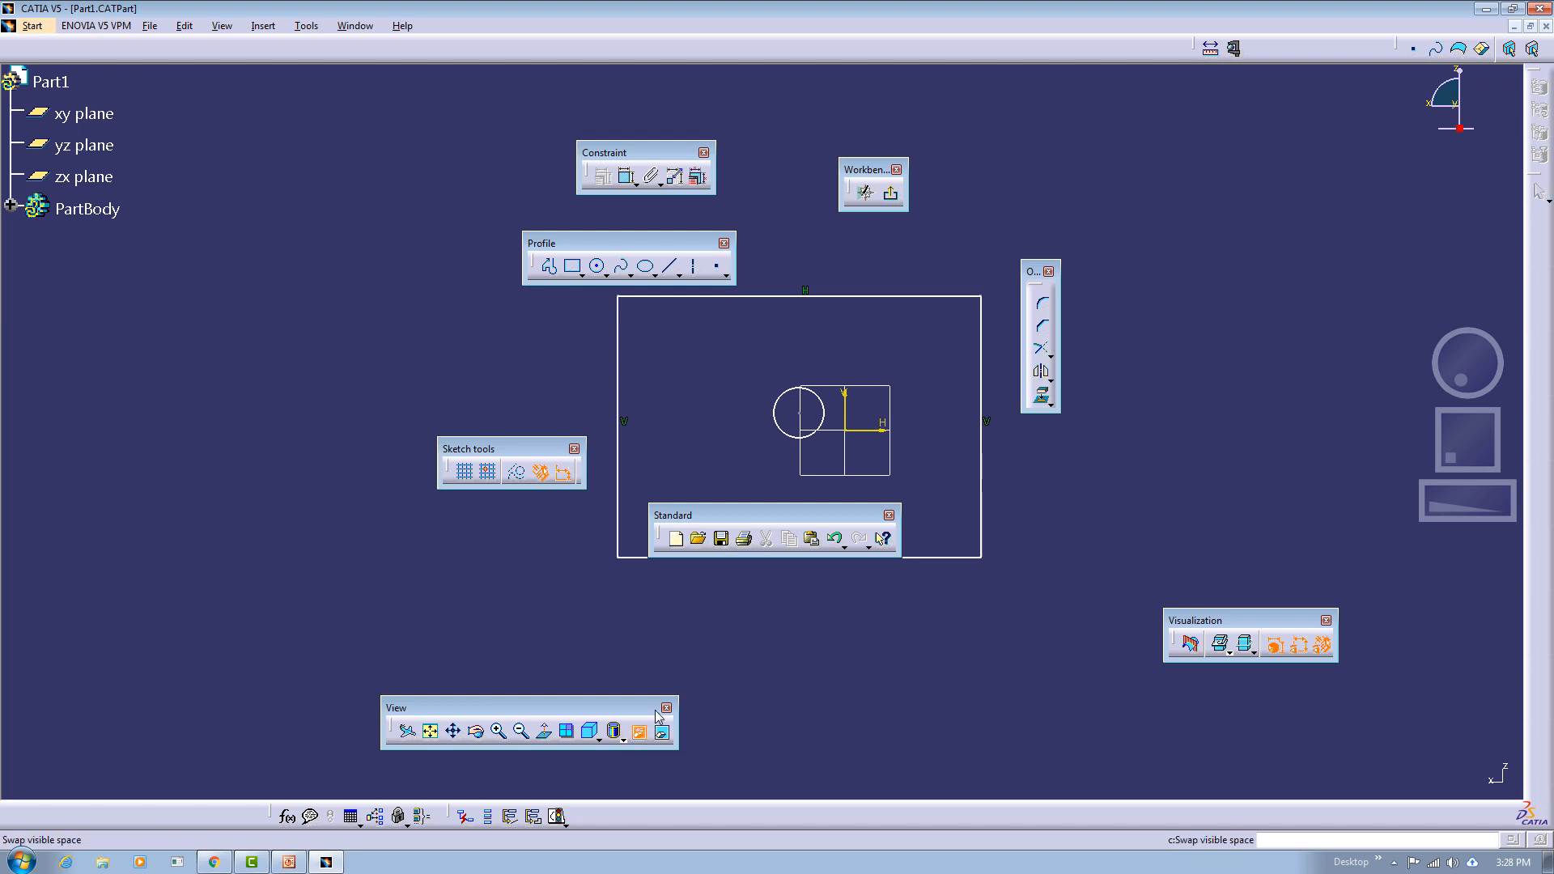
pyautogui.click(832, 419)
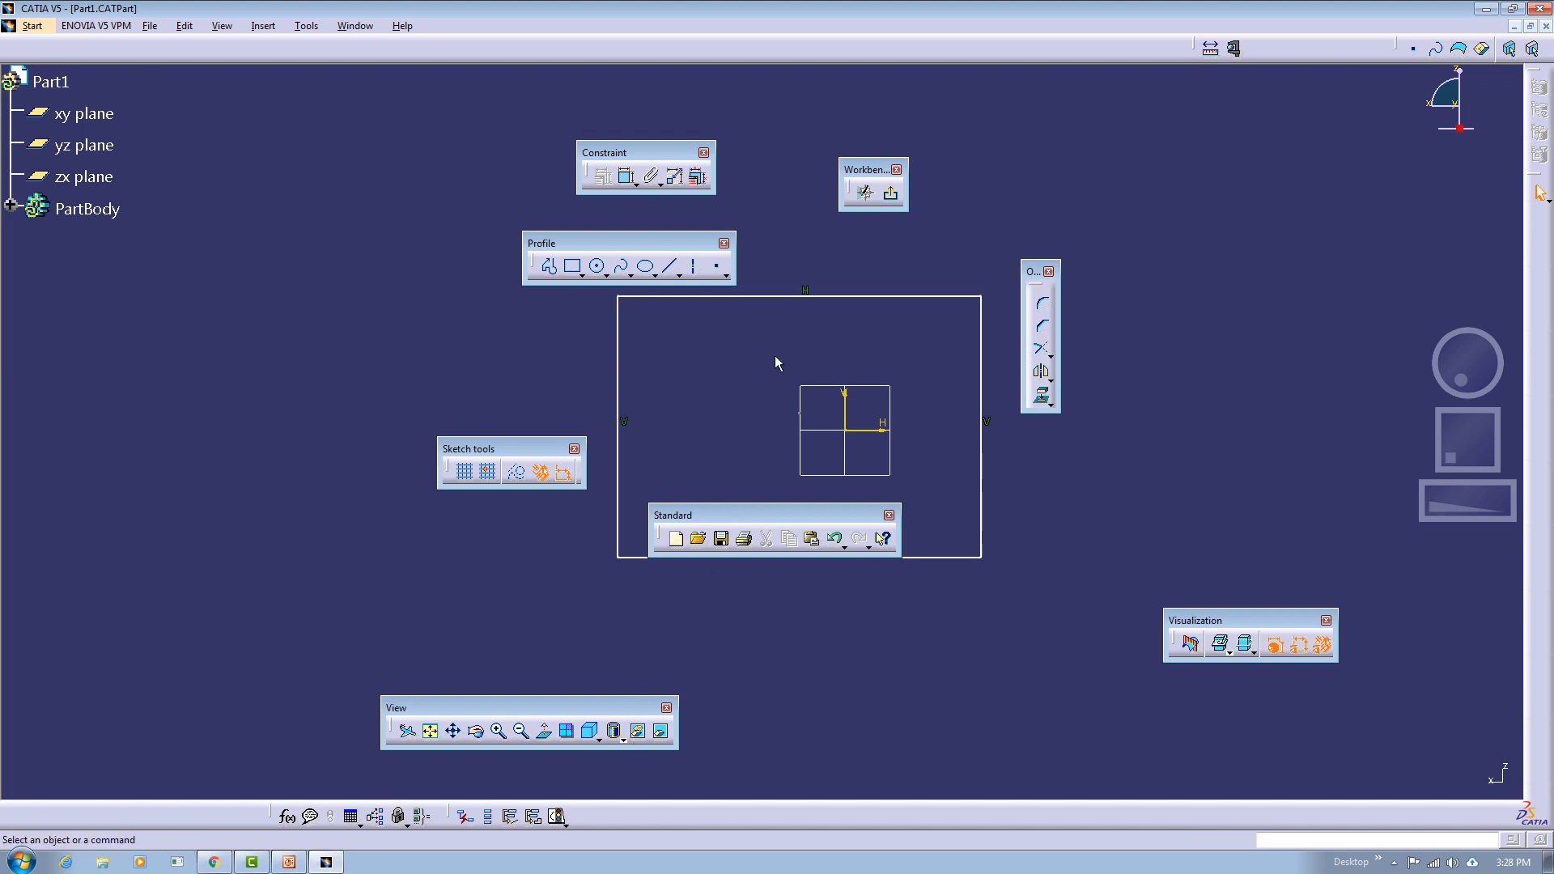
pyautogui.moveTo(1461, 501)
pyautogui.mouseDown()
pyautogui.moveTo(1441, 489)
pyautogui.moveTo(1488, 509)
pyautogui.moveTo(1426, 522)
pyautogui.moveTo(1545, 557)
pyautogui.moveTo(1517, 557)
pyautogui.moveTo(1553, 575)
pyautogui.moveTo(1531, 561)
pyautogui.mouseUp()
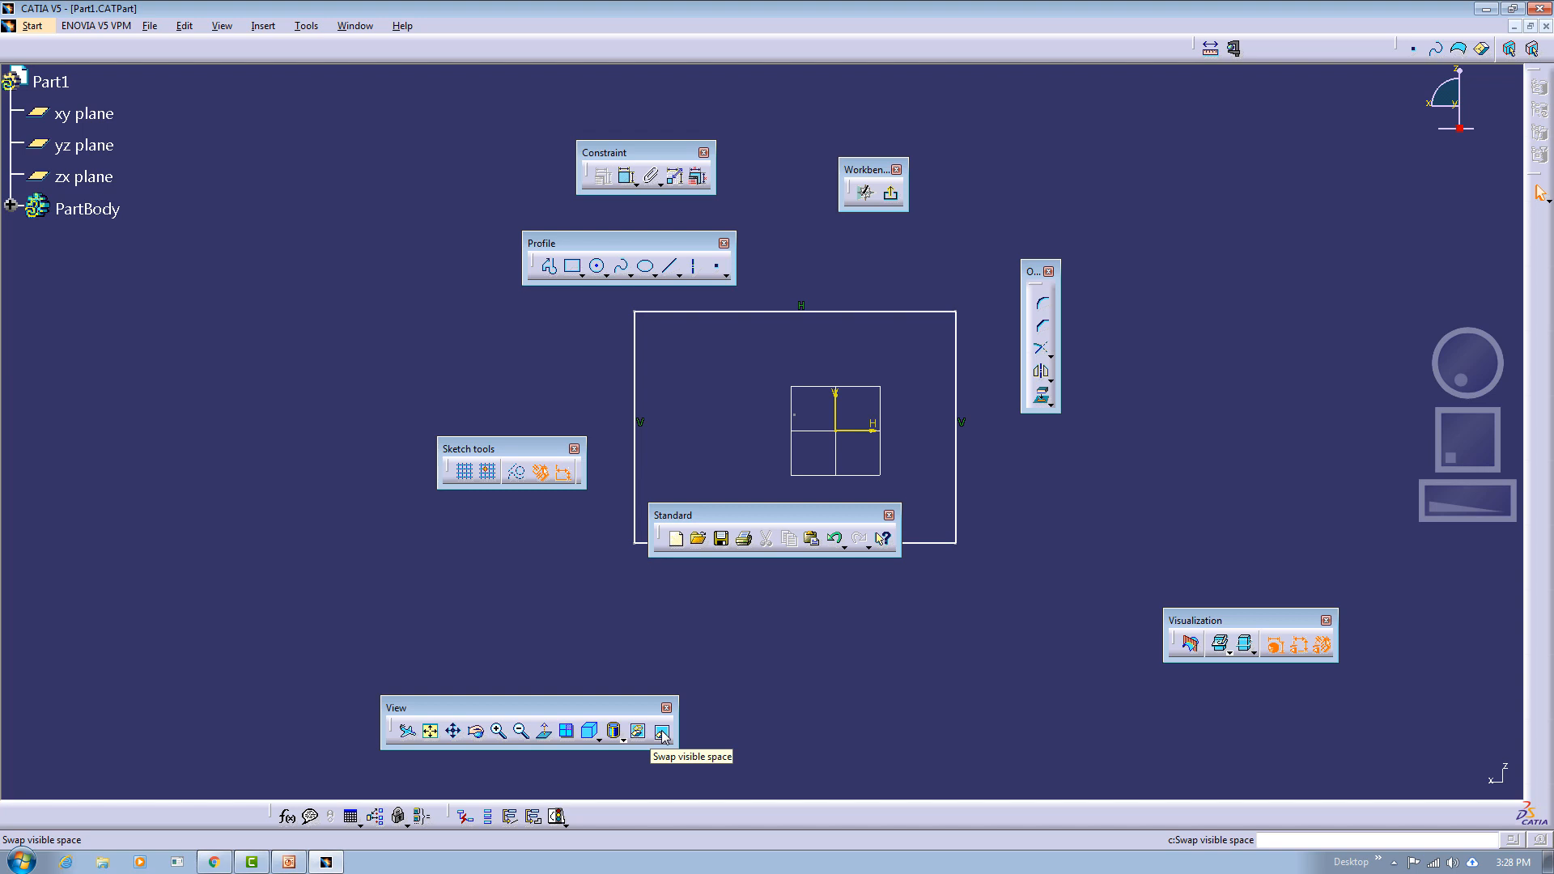
pyautogui.click(662, 733)
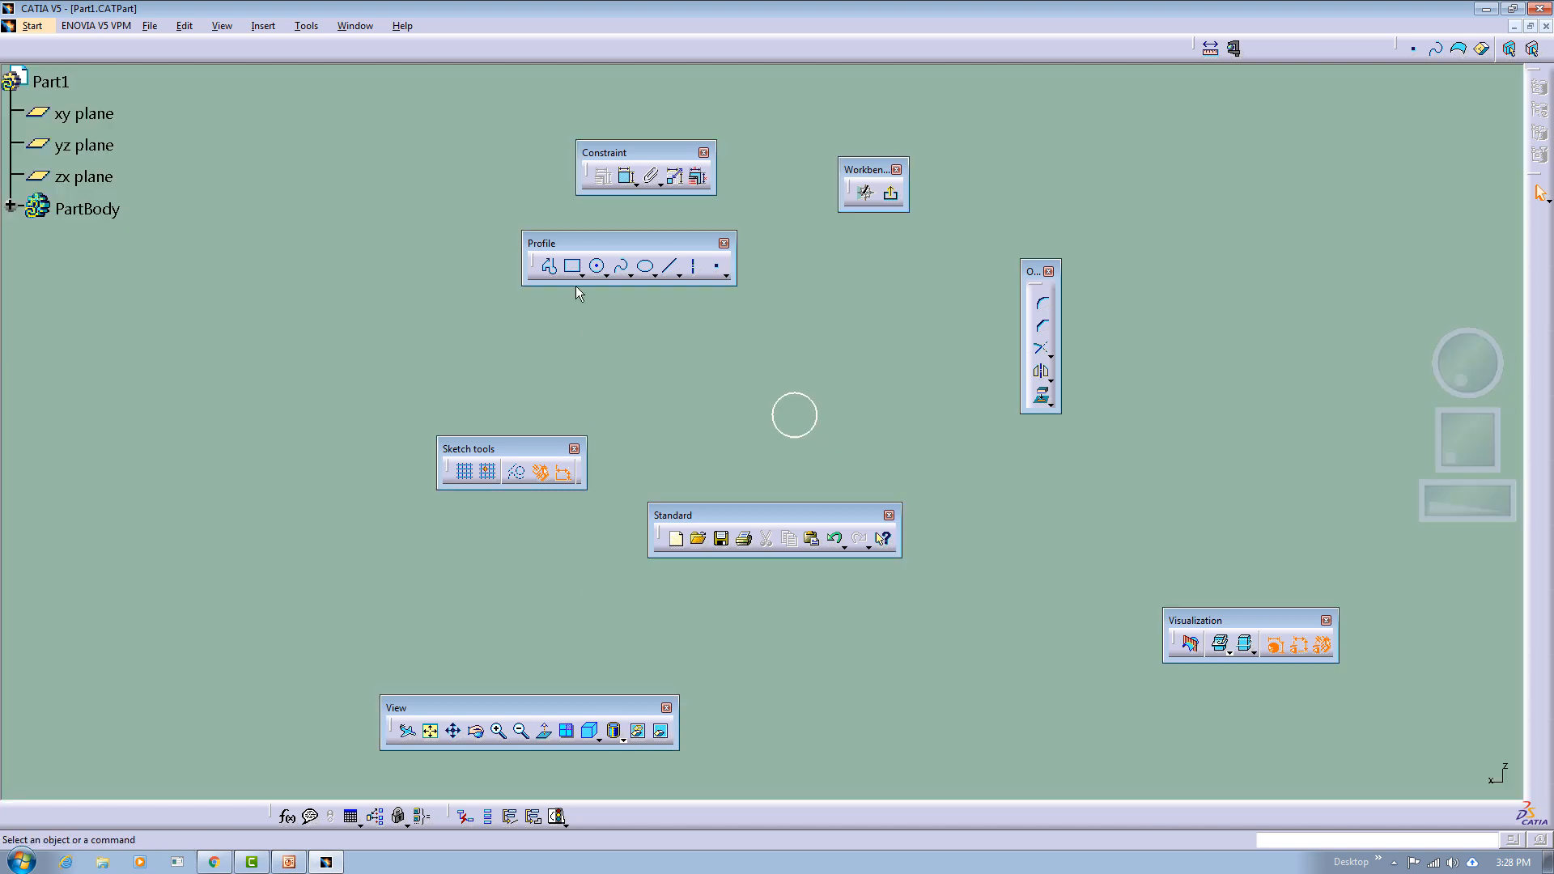
# Move the hidden circle back to the visible space with Hide/Show and swap the display back.
pyautogui.rightClick(813, 425)
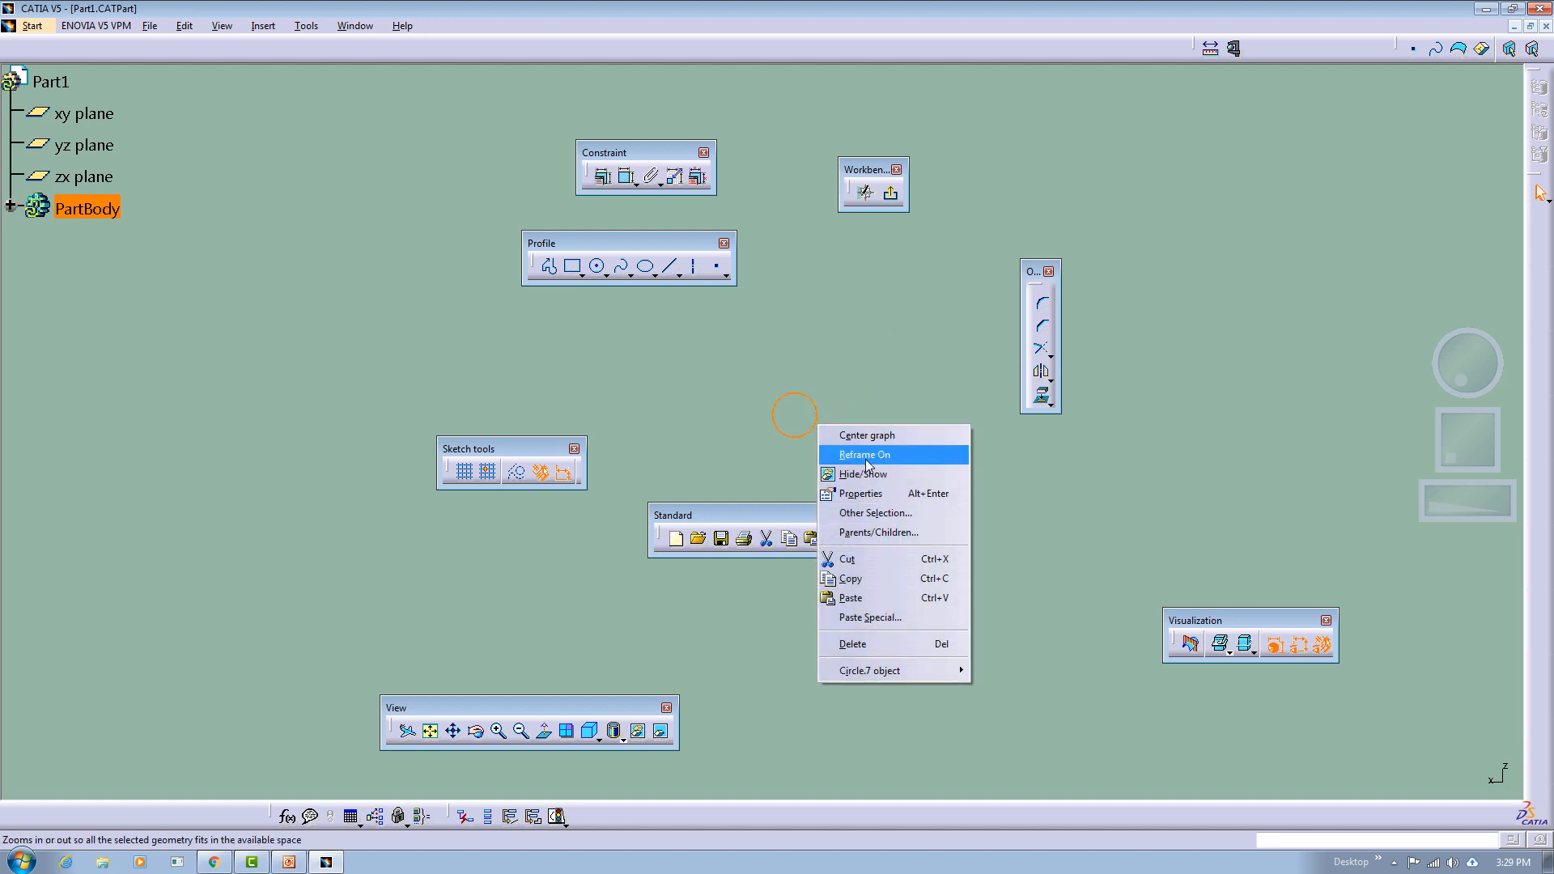
pyautogui.click(808, 569)
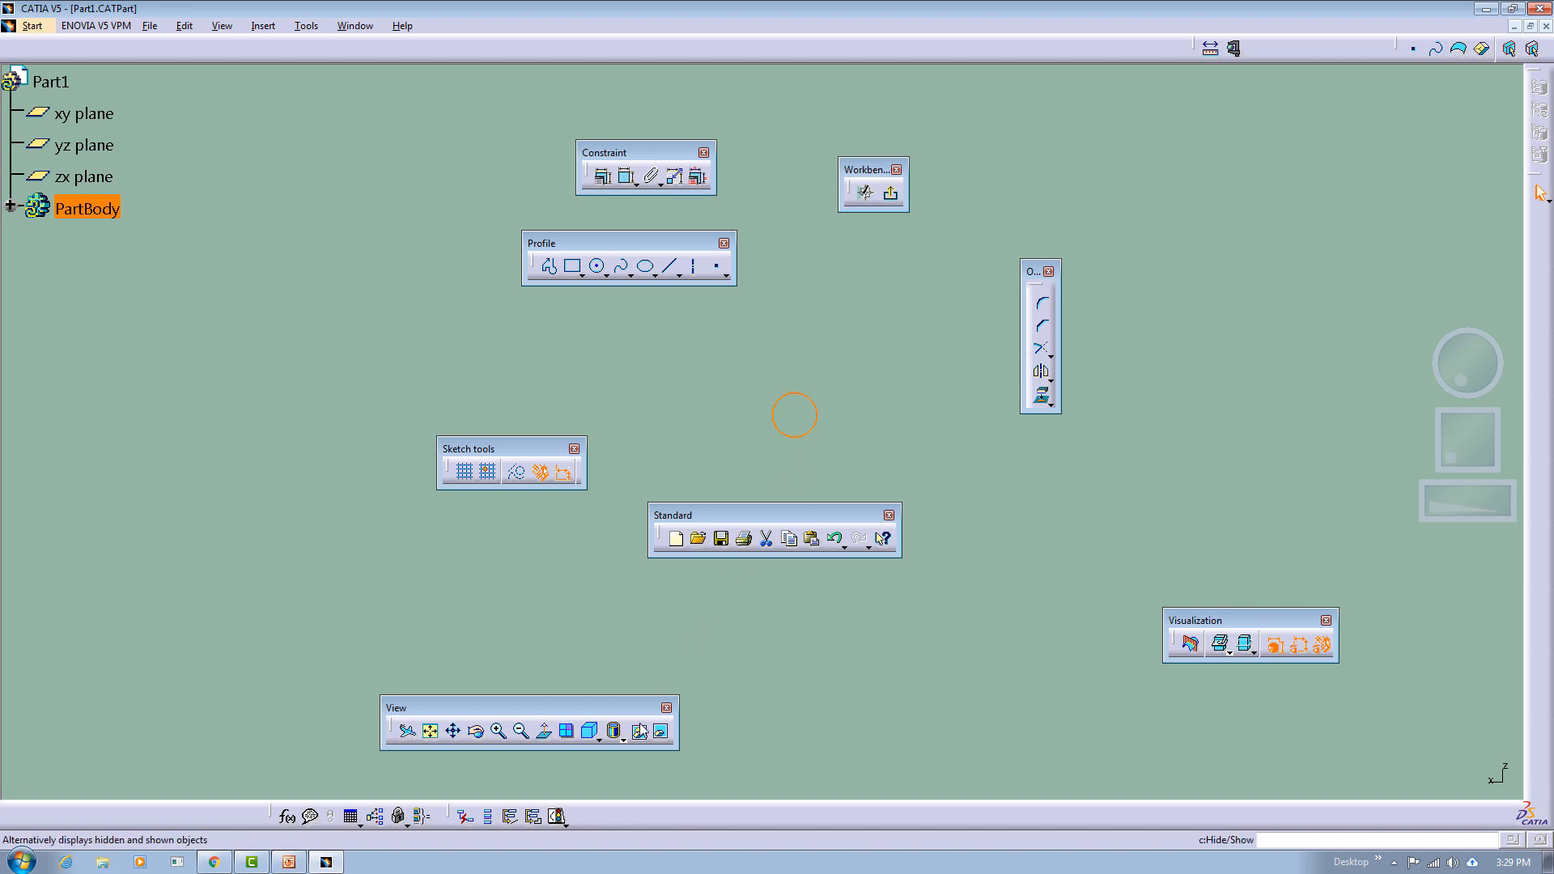
pyautogui.click(638, 731)
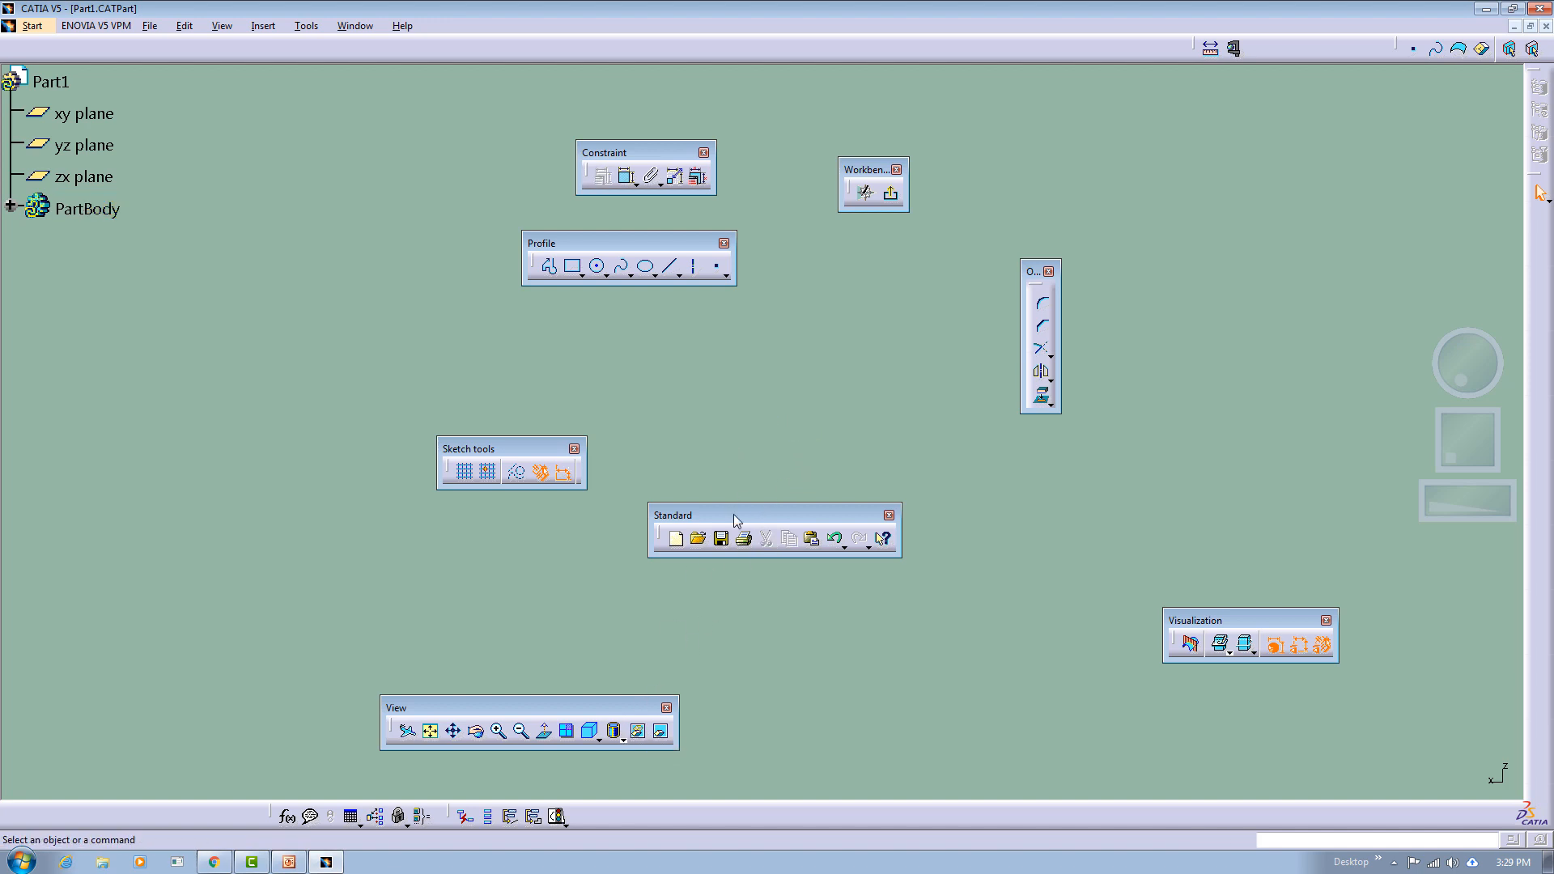
pyautogui.click(663, 733)
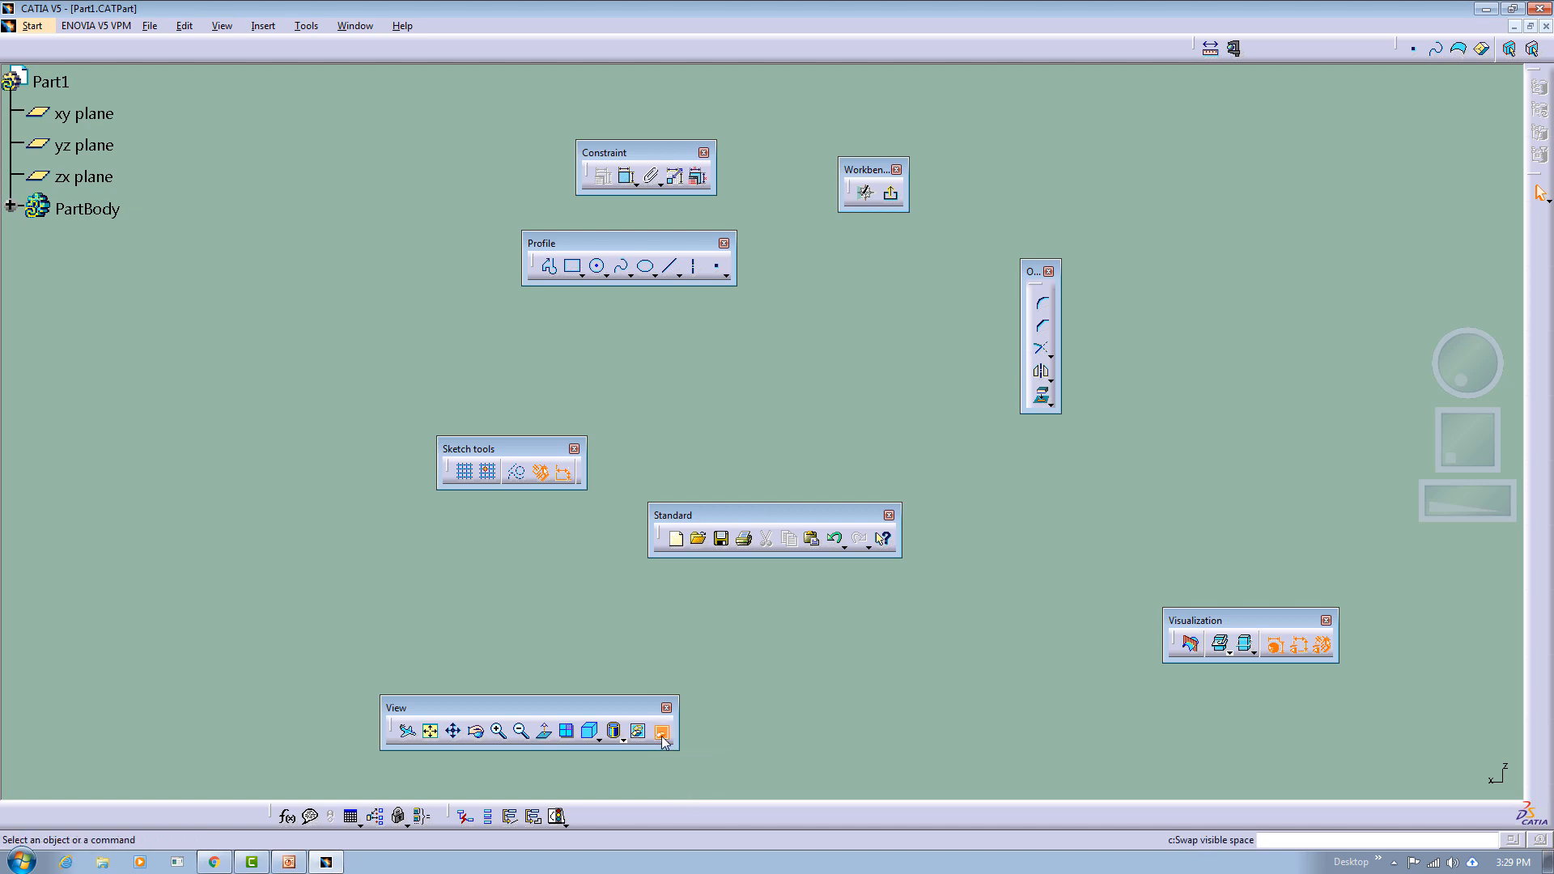
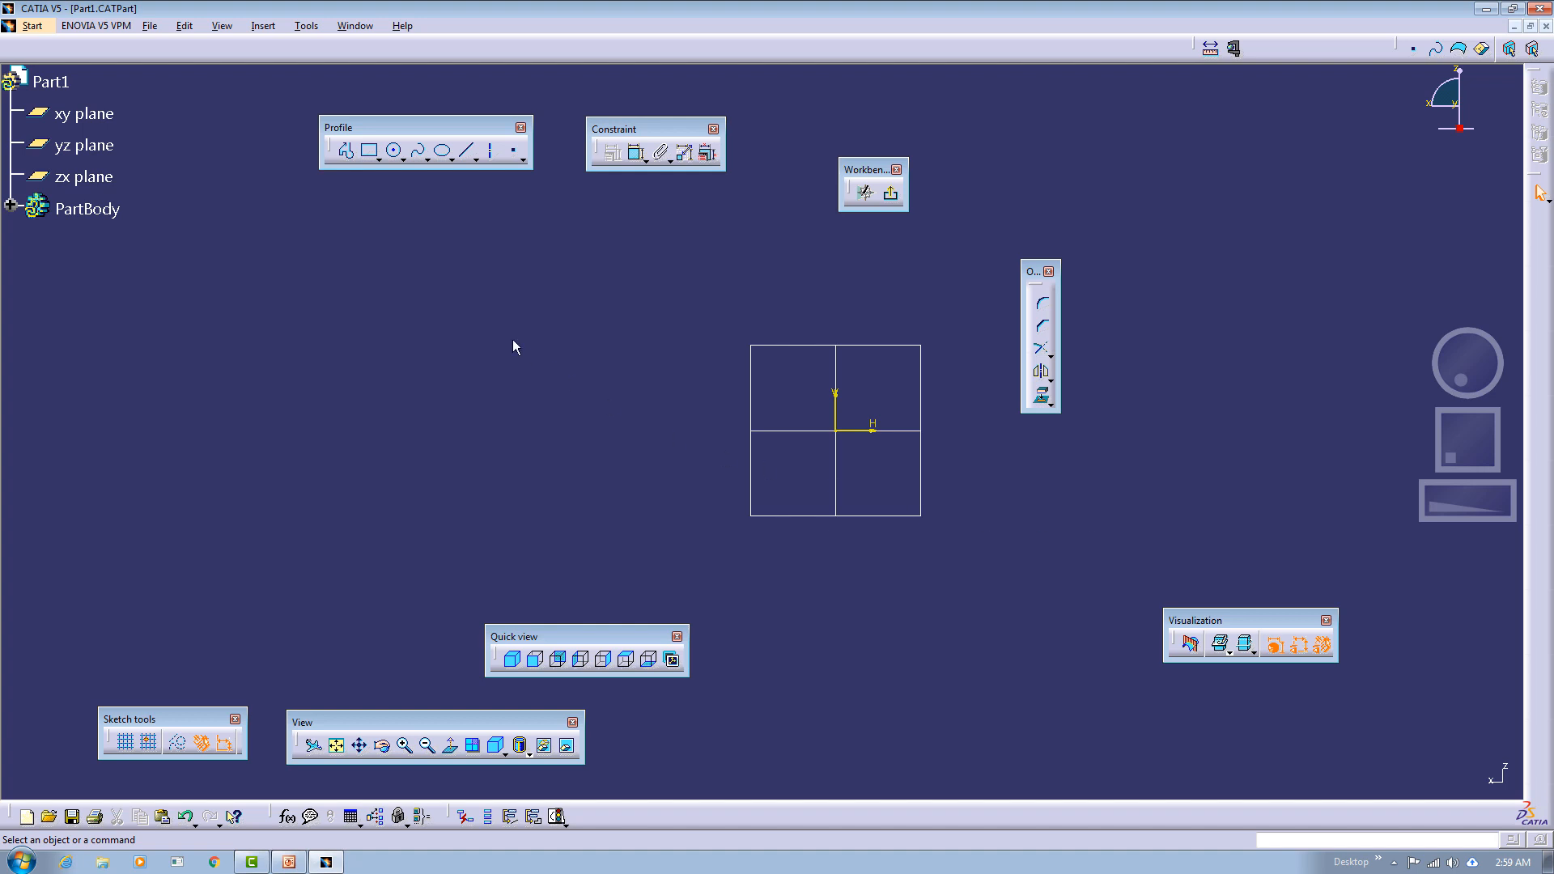
# Draw two separate circles, a small one up and left of the sketch origin and a larger one crossing the axis square.
pyautogui.click(394, 151)
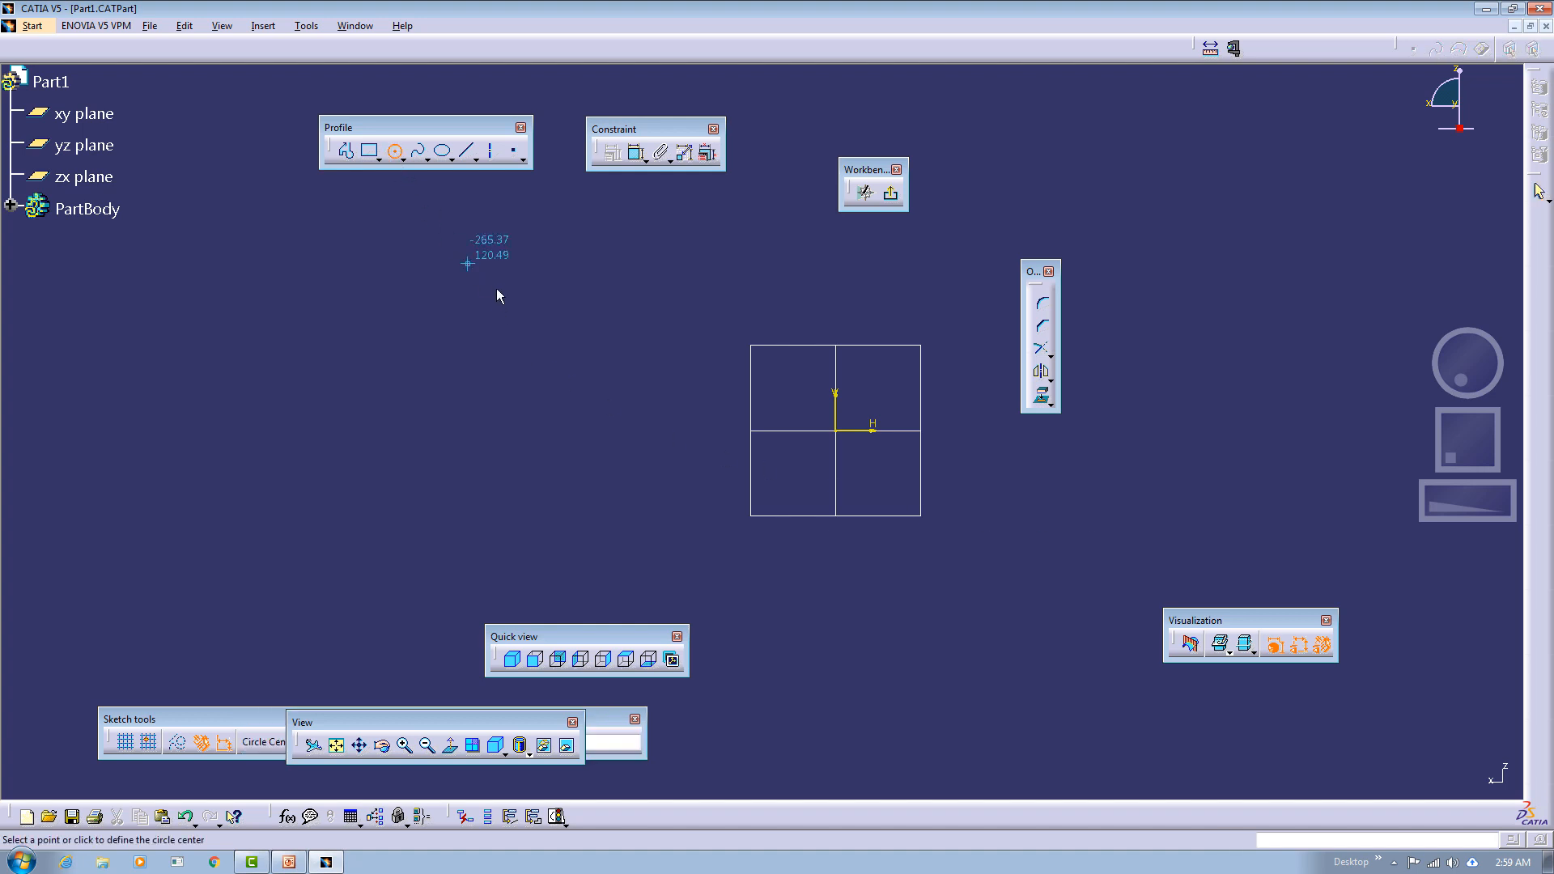
pyautogui.click(515, 303)
pyautogui.click(520, 244)
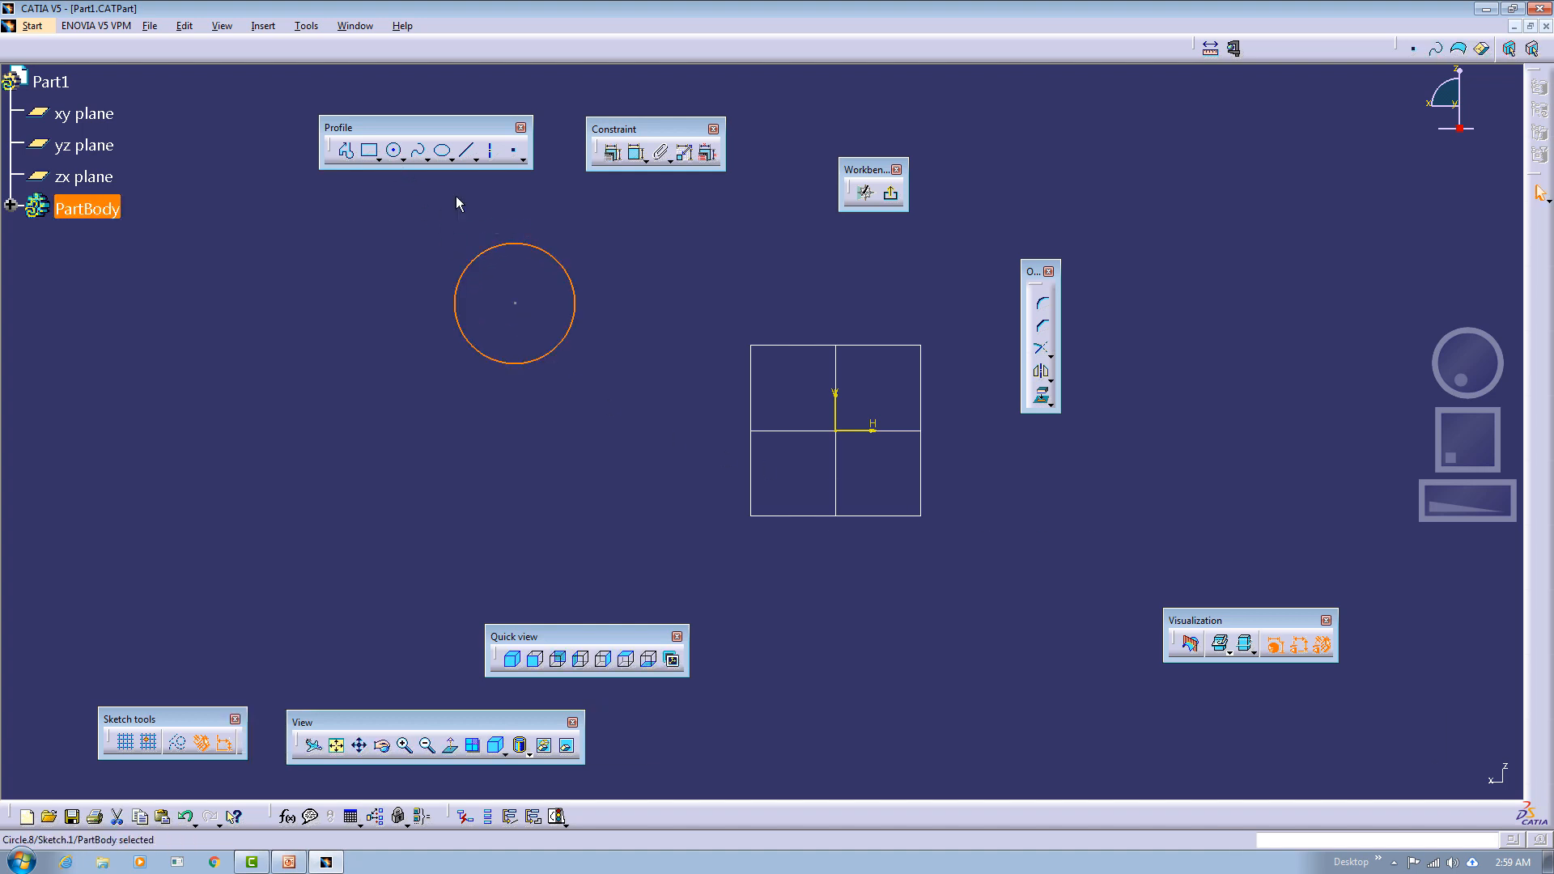
pyautogui.click(394, 151)
pyautogui.click(725, 478)
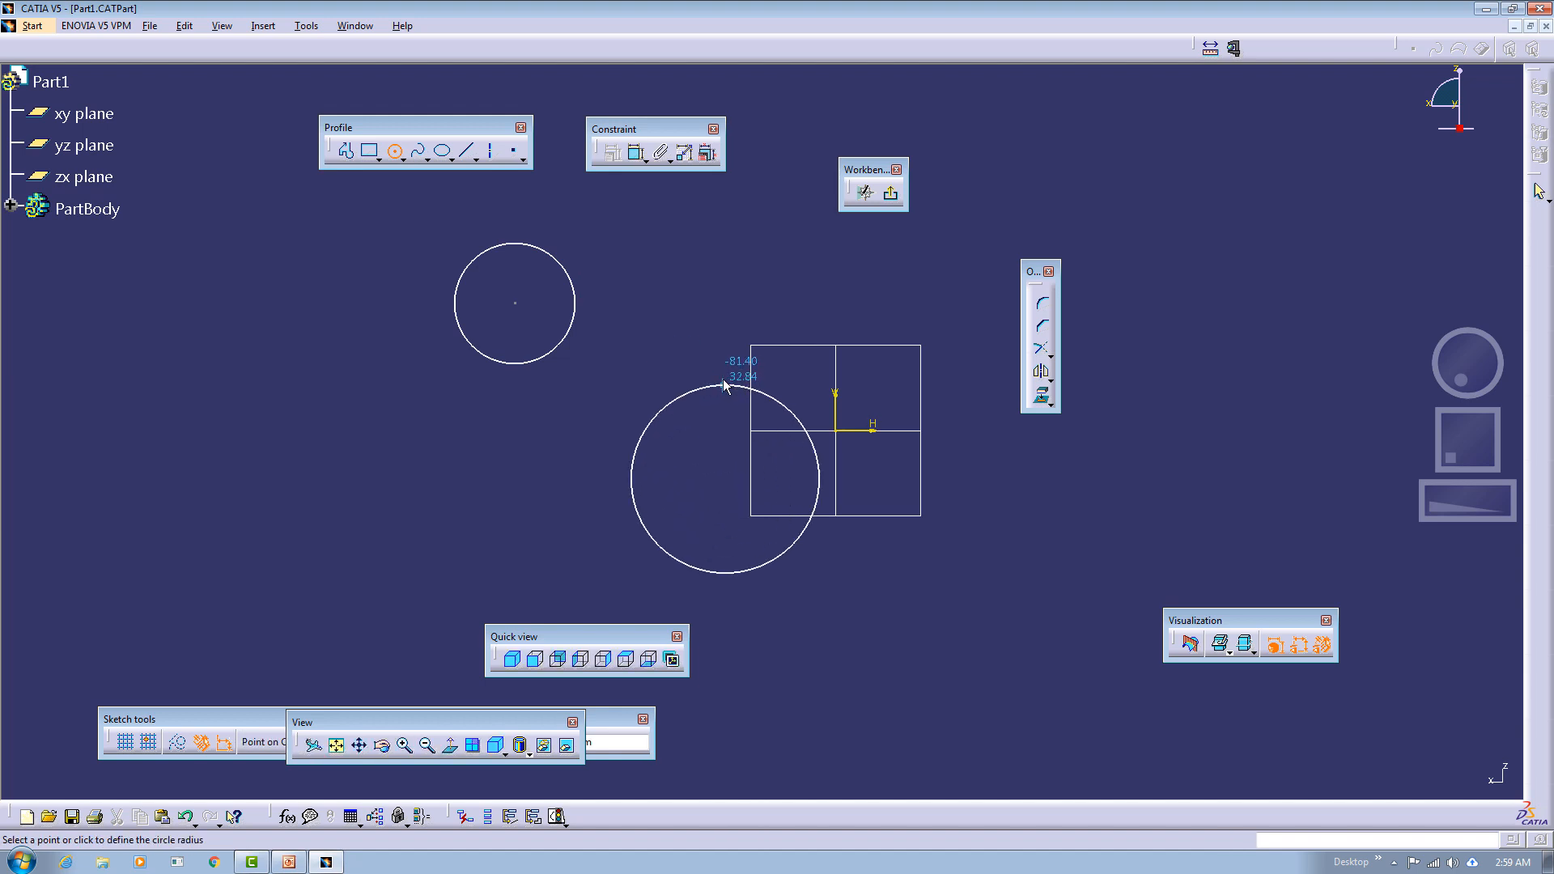
pyautogui.click(725, 362)
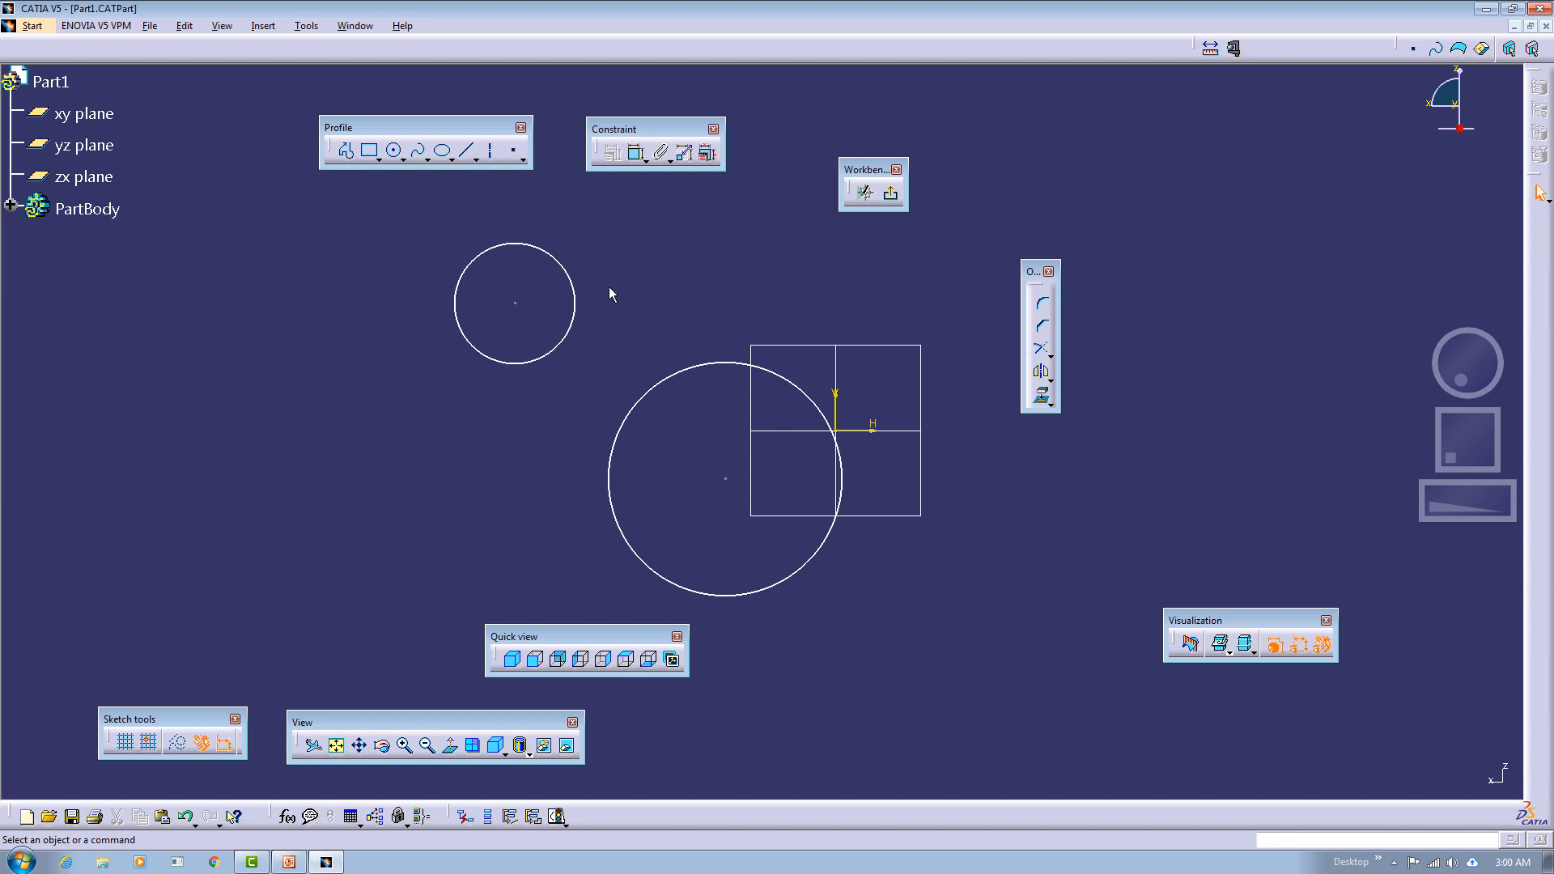
# Stretch the small circle until it overlaps the larger one, and delete both circles.
pyautogui.moveTo(581, 316); pyautogui.dragTo(621, 389)
pyautogui.click(769, 244)
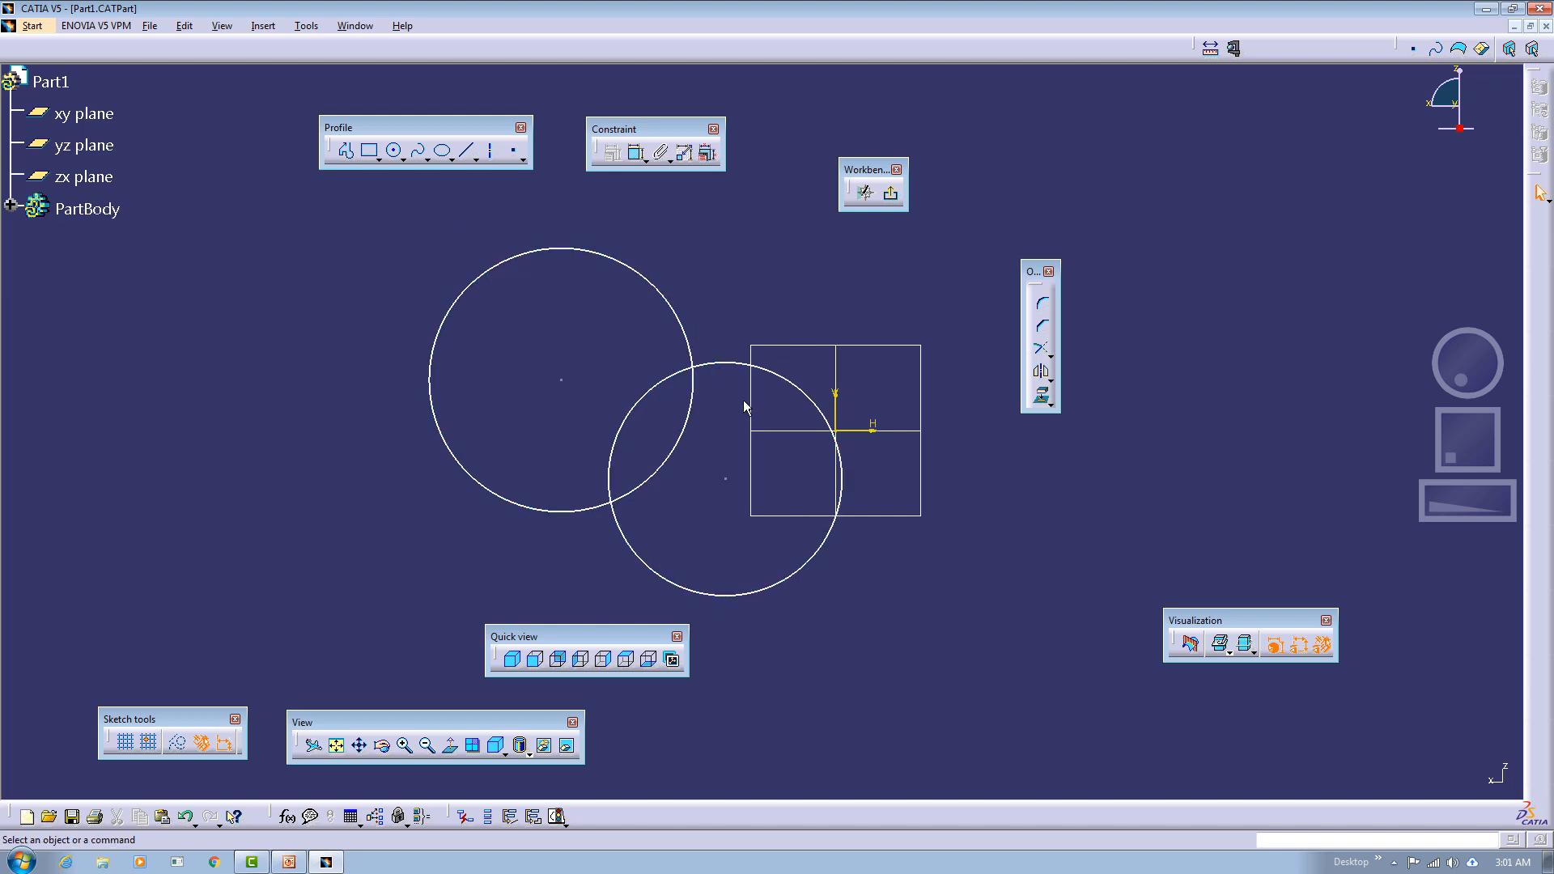
pyautogui.moveTo(363, 208)
pyautogui.mouseDown()
pyautogui.moveTo(541, 340)
pyautogui.moveTo(911, 685)
pyautogui.mouseUp()
pyautogui.press('Delete')
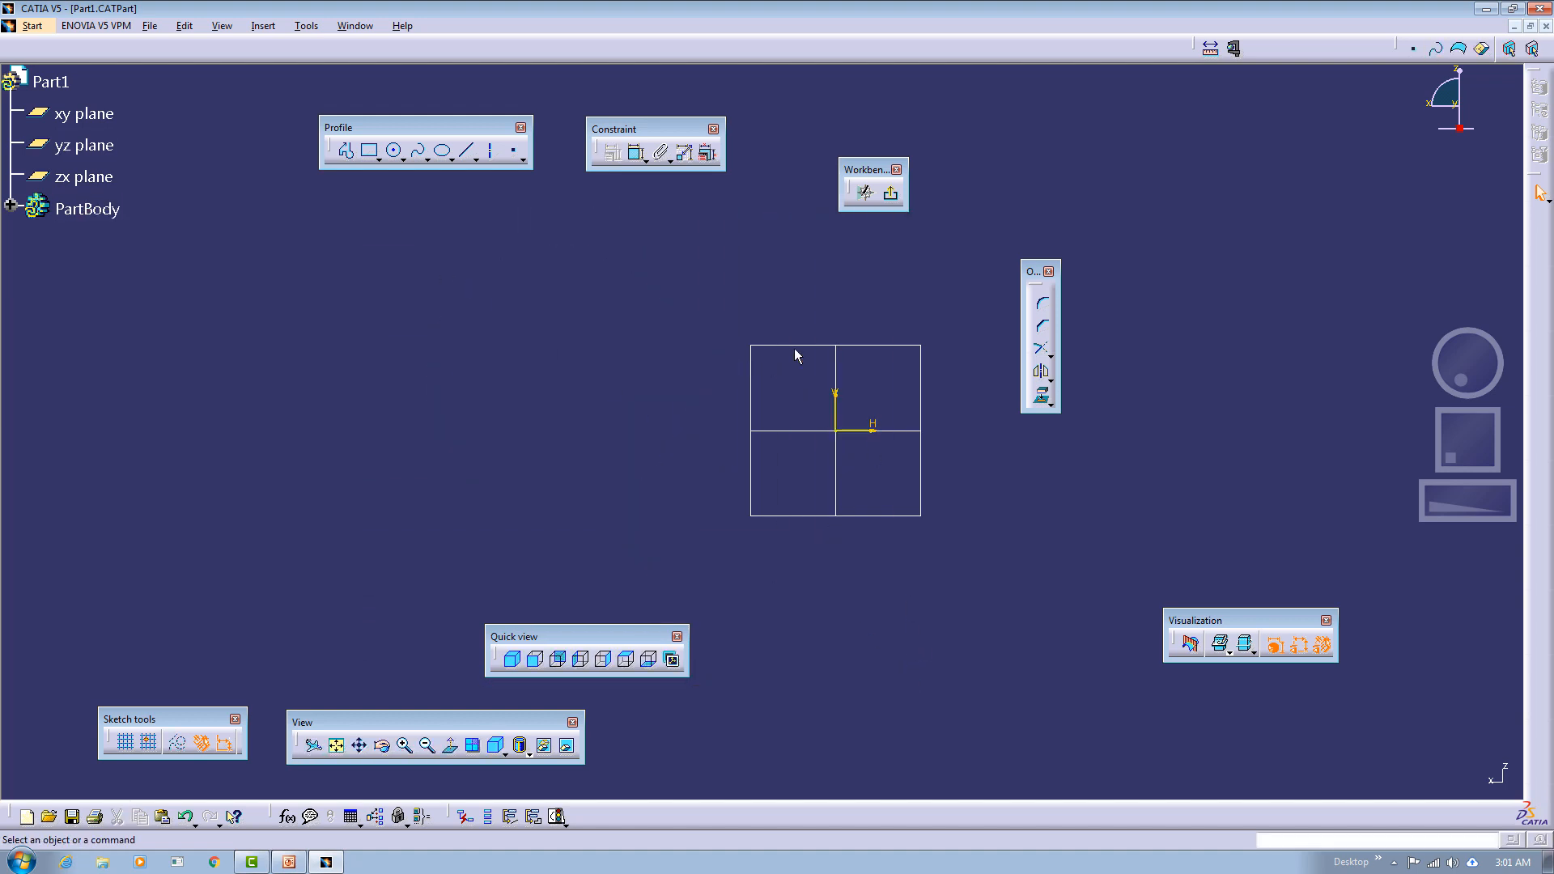
# Draw an open four-line Profile with its first and last lines crossing at the upper-left corner and a right side about 159 cm long.
pyautogui.click(346, 150)
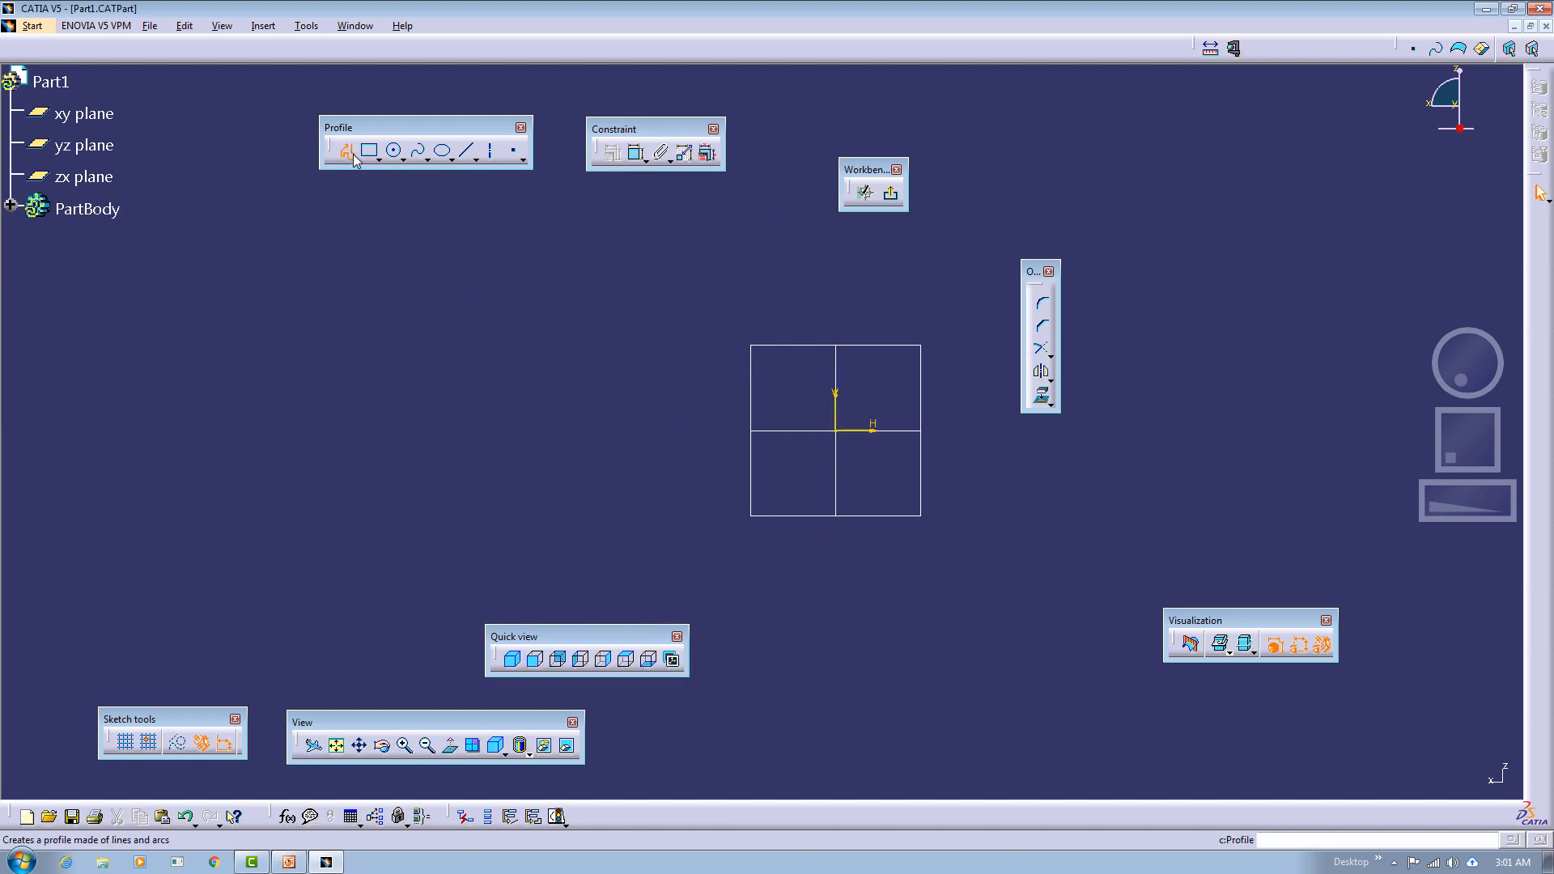
pyautogui.click(508, 252)
pyautogui.click(756, 253)
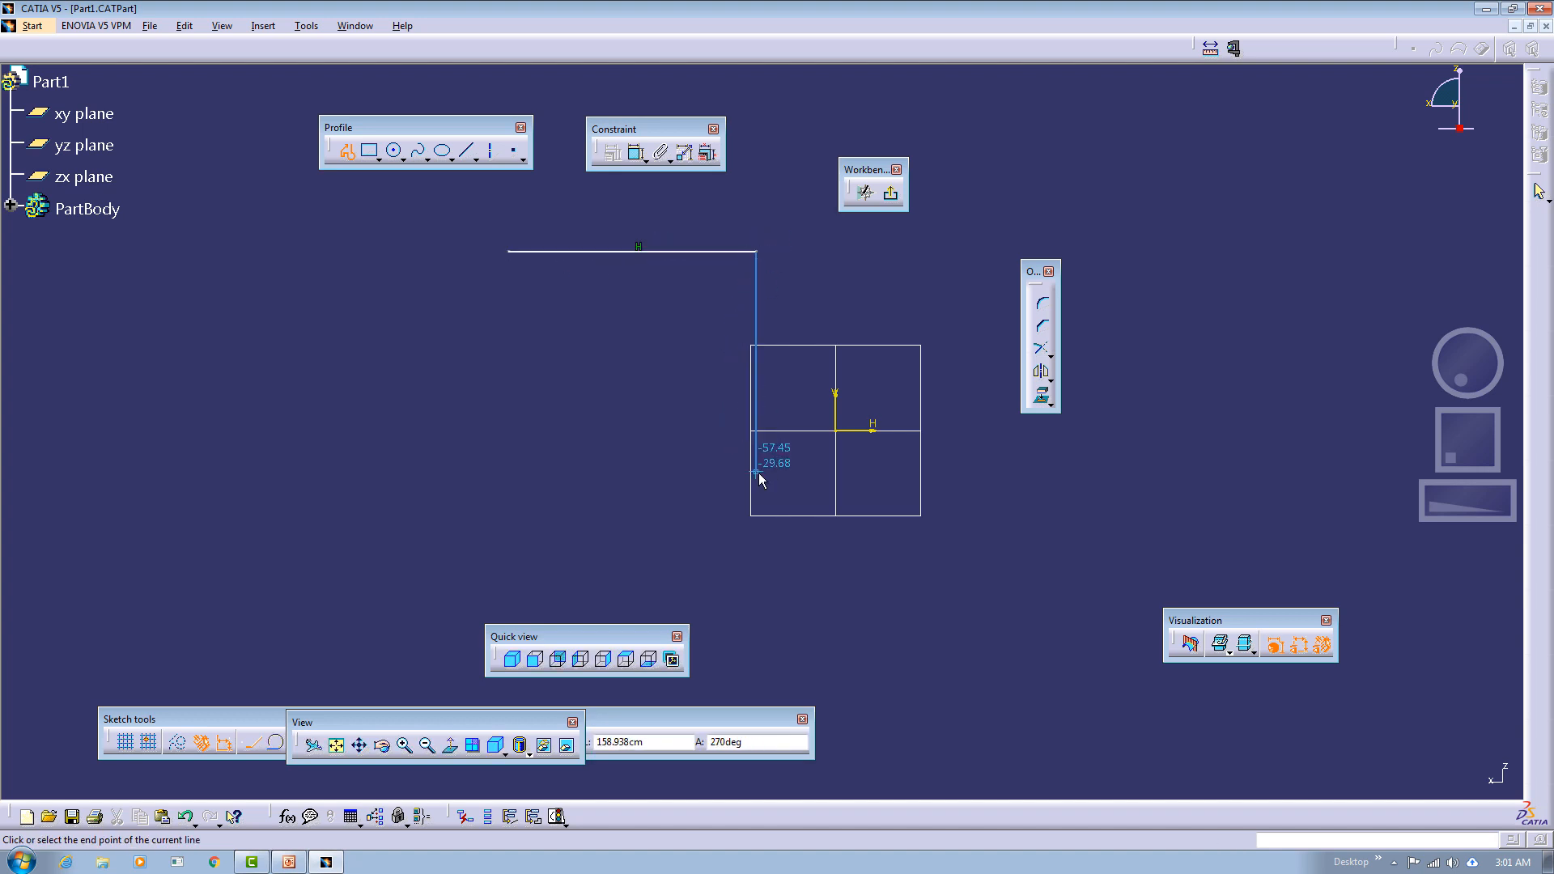
pyautogui.click(731, 476)
pyautogui.click(555, 473)
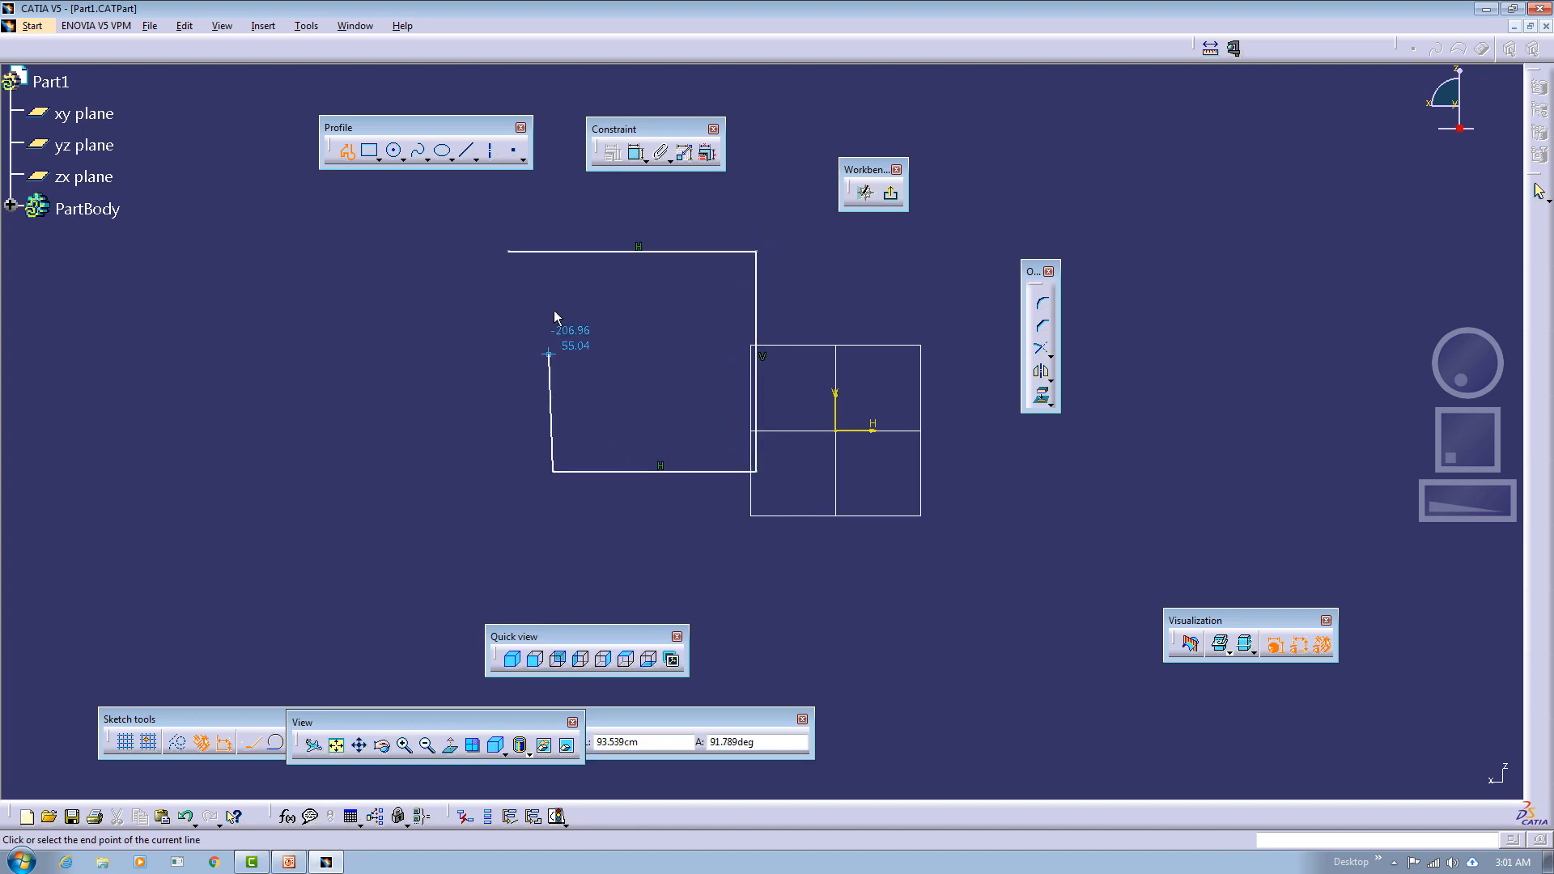
pyautogui.click(551, 199)
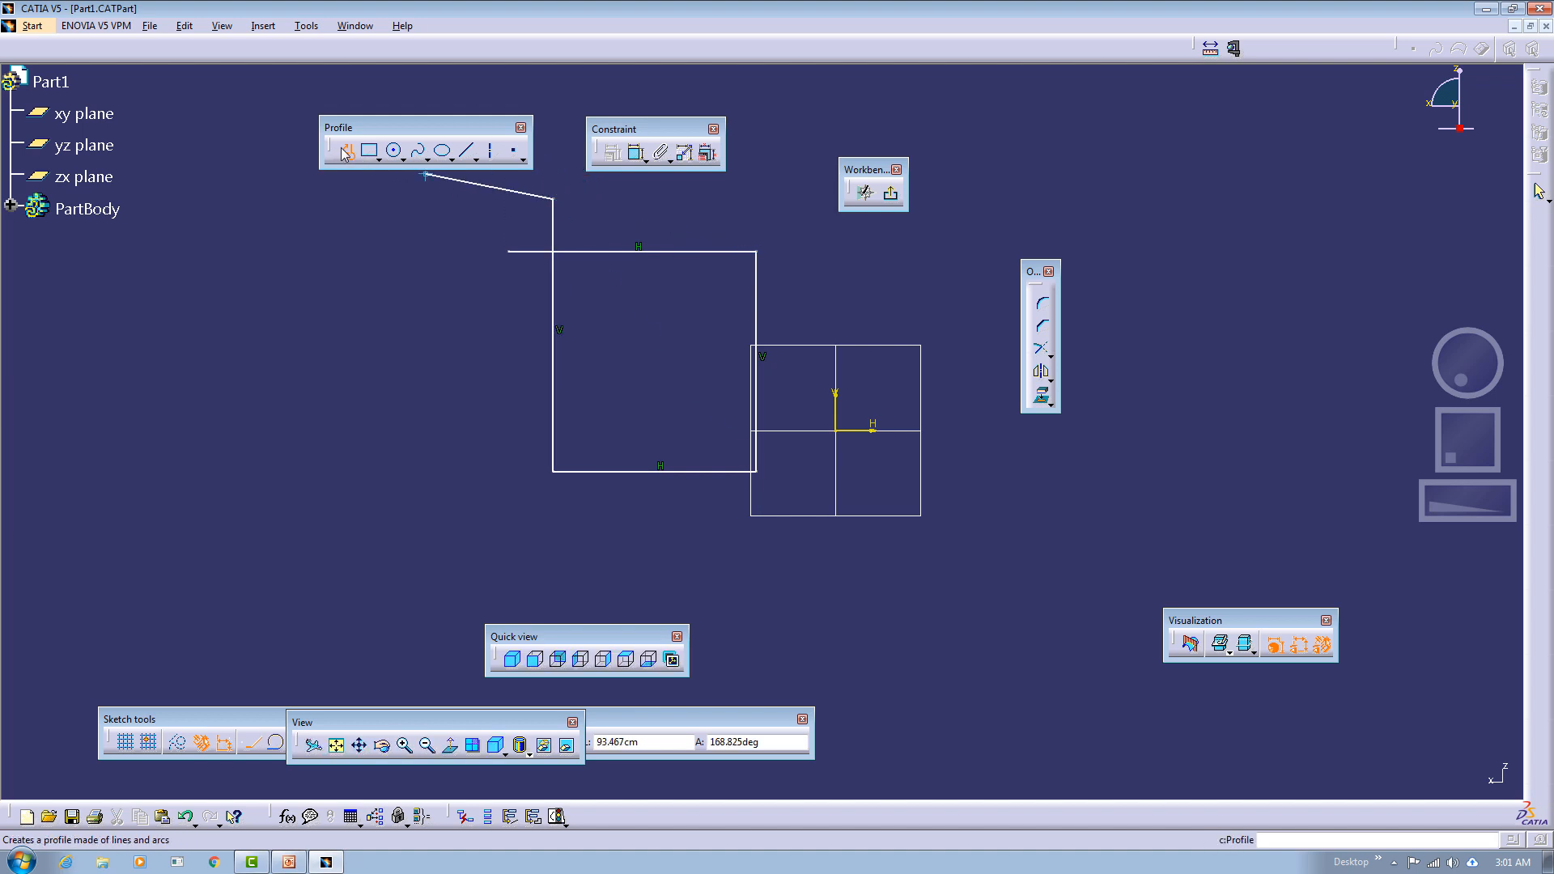
pyautogui.click(347, 152)
pyautogui.click(589, 309)
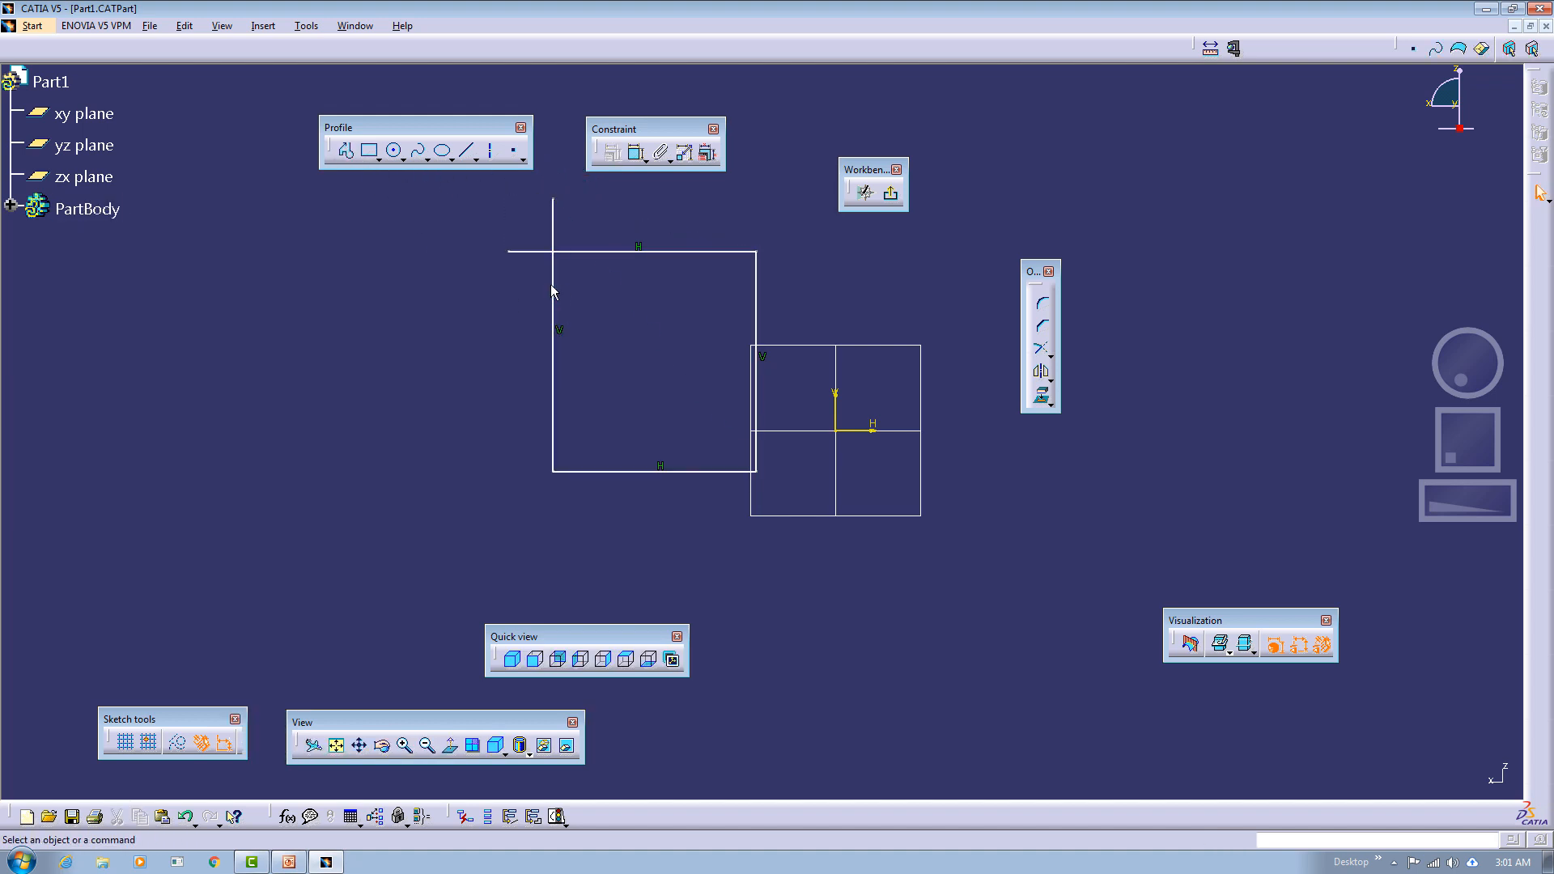
# Select the profile's upper horizontal line on its own, and delete the whole crossing profile with its constraints.
pyautogui.click(654, 252)
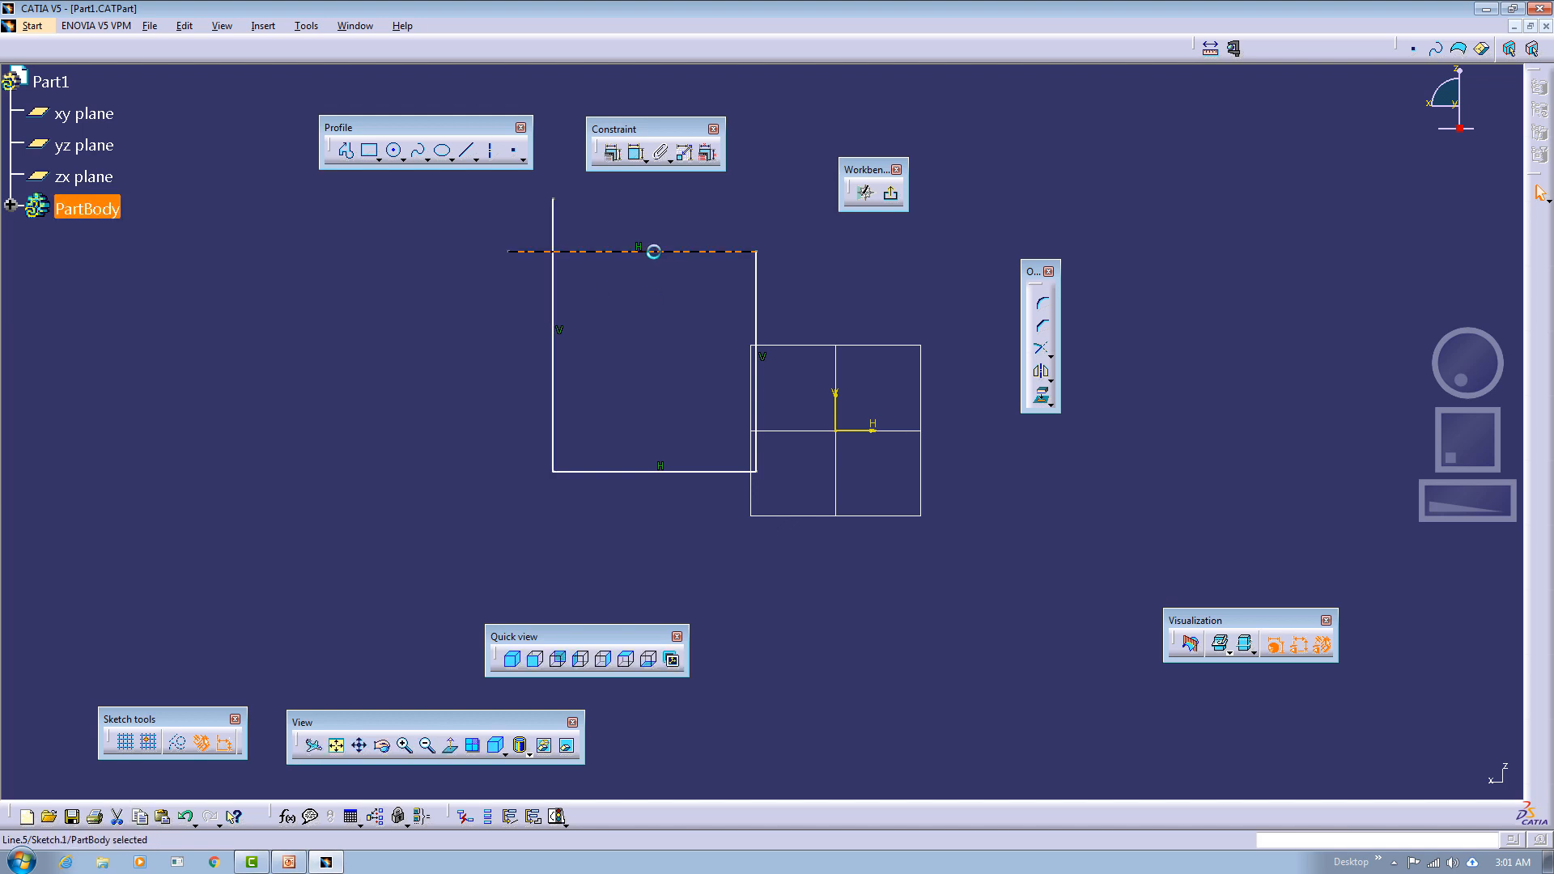
pyautogui.click(692, 332)
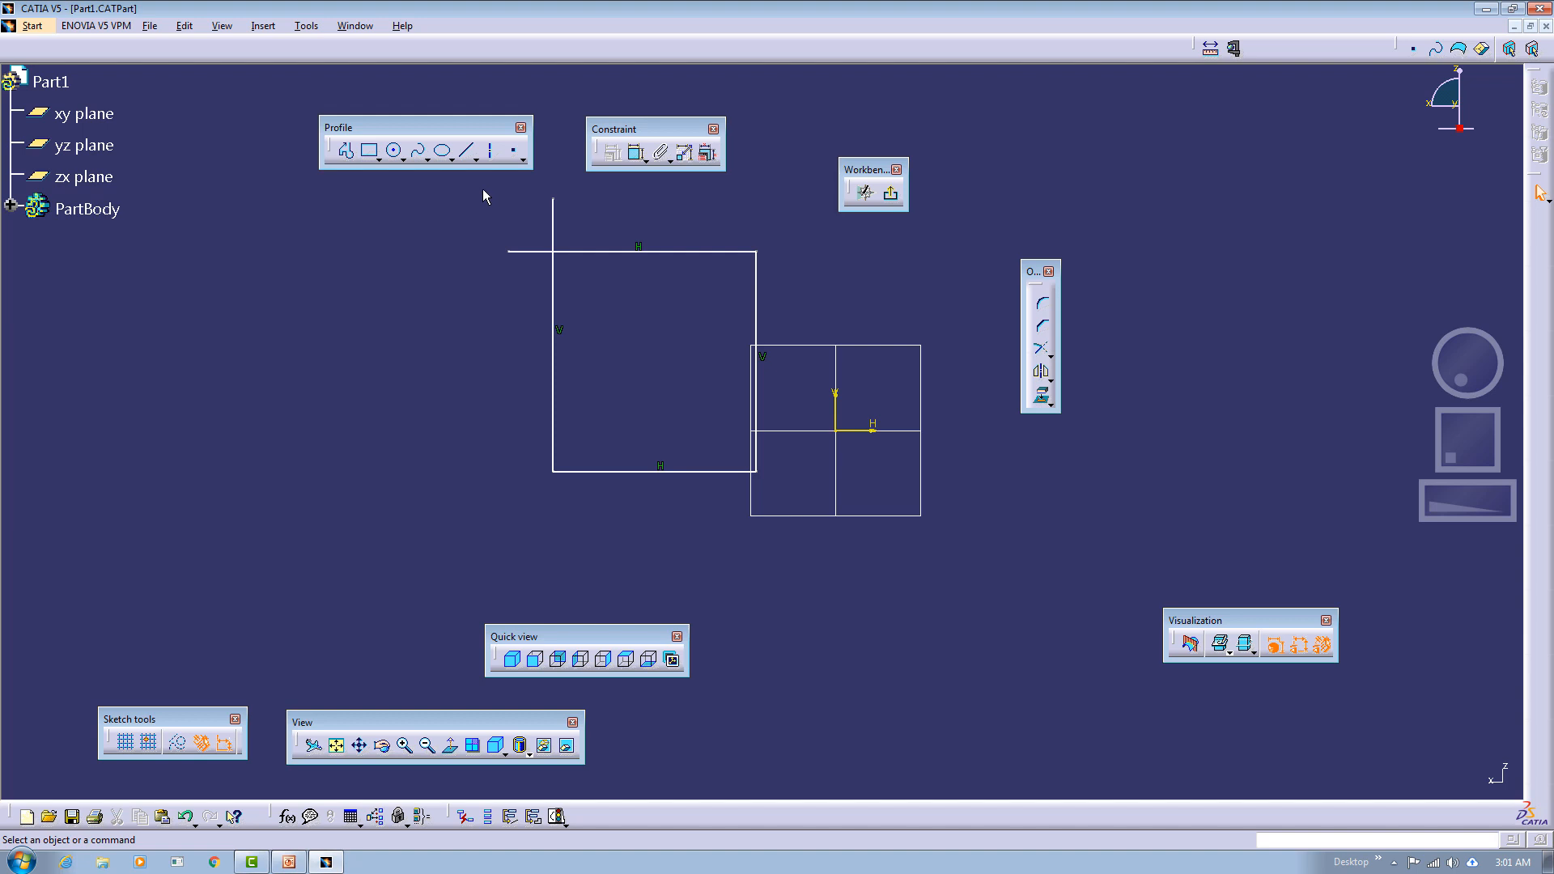
pyautogui.moveTo(483, 188)
pyautogui.mouseDown()
pyautogui.moveTo(670, 347)
pyautogui.moveTo(786, 502)
pyautogui.mouseUp()
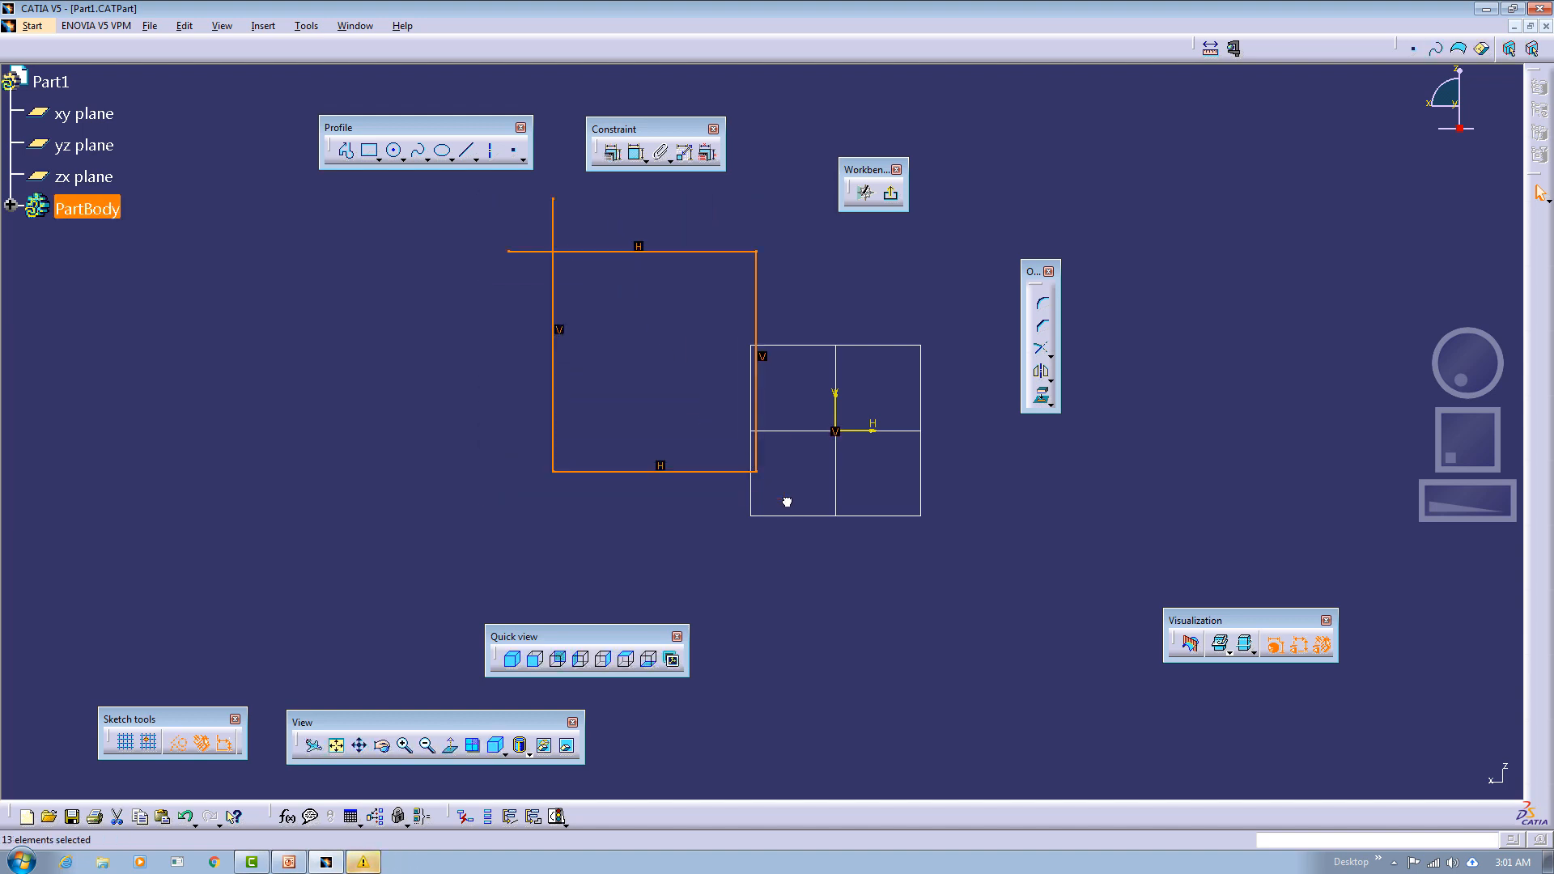
pyautogui.press('Delete')
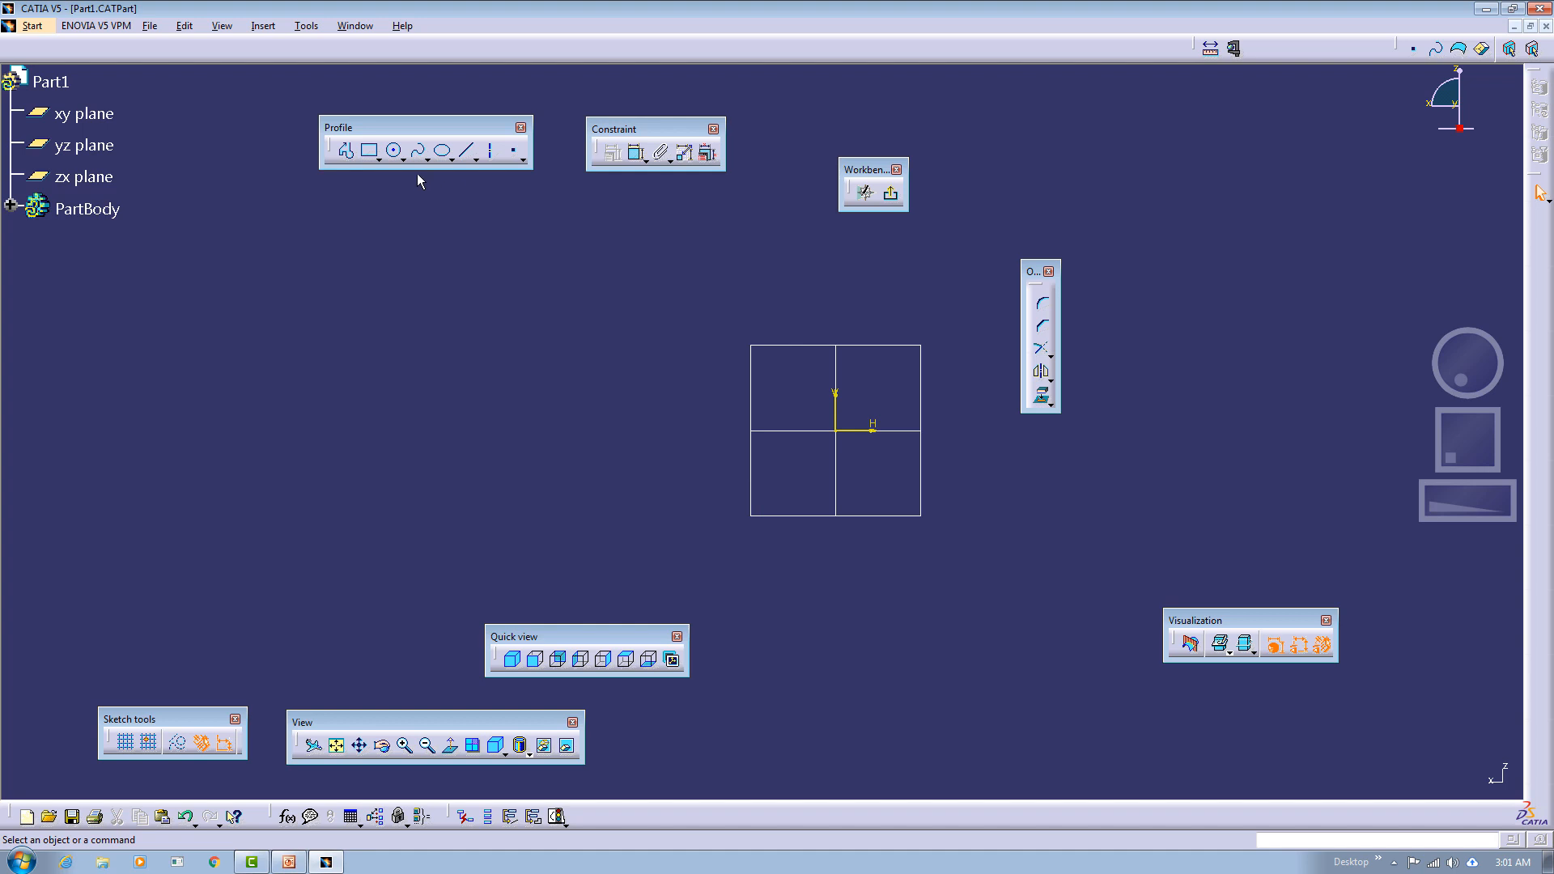
# Draw a rectangle starting at about (-274, 129) and a circle whose radius point lies on the rectangle's right side.
pyautogui.click(371, 150)
pyautogui.click(456, 252)
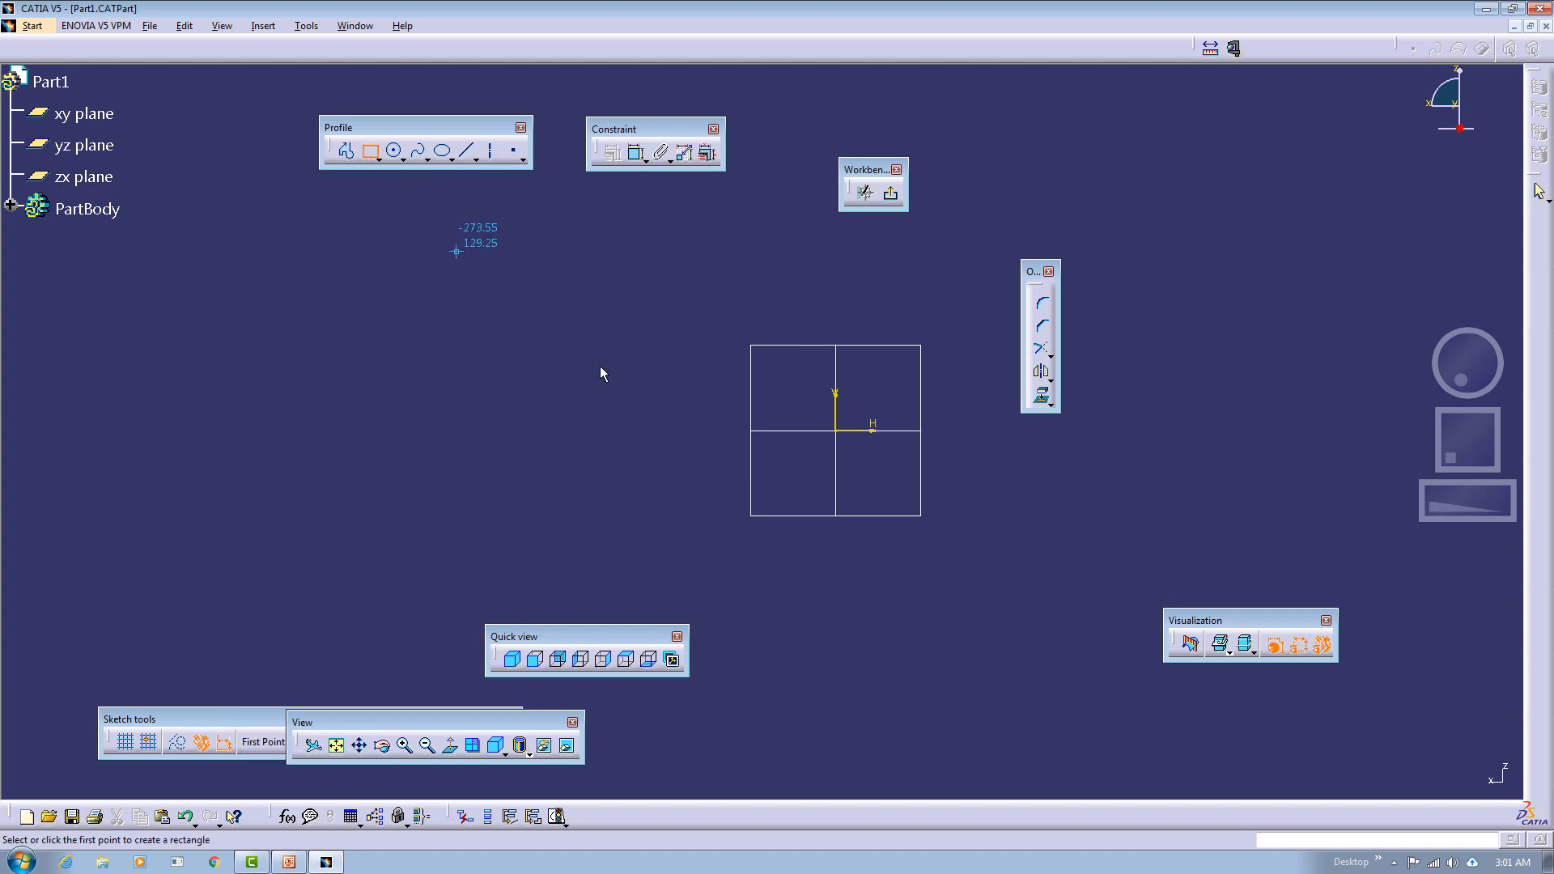
pyautogui.click(615, 378)
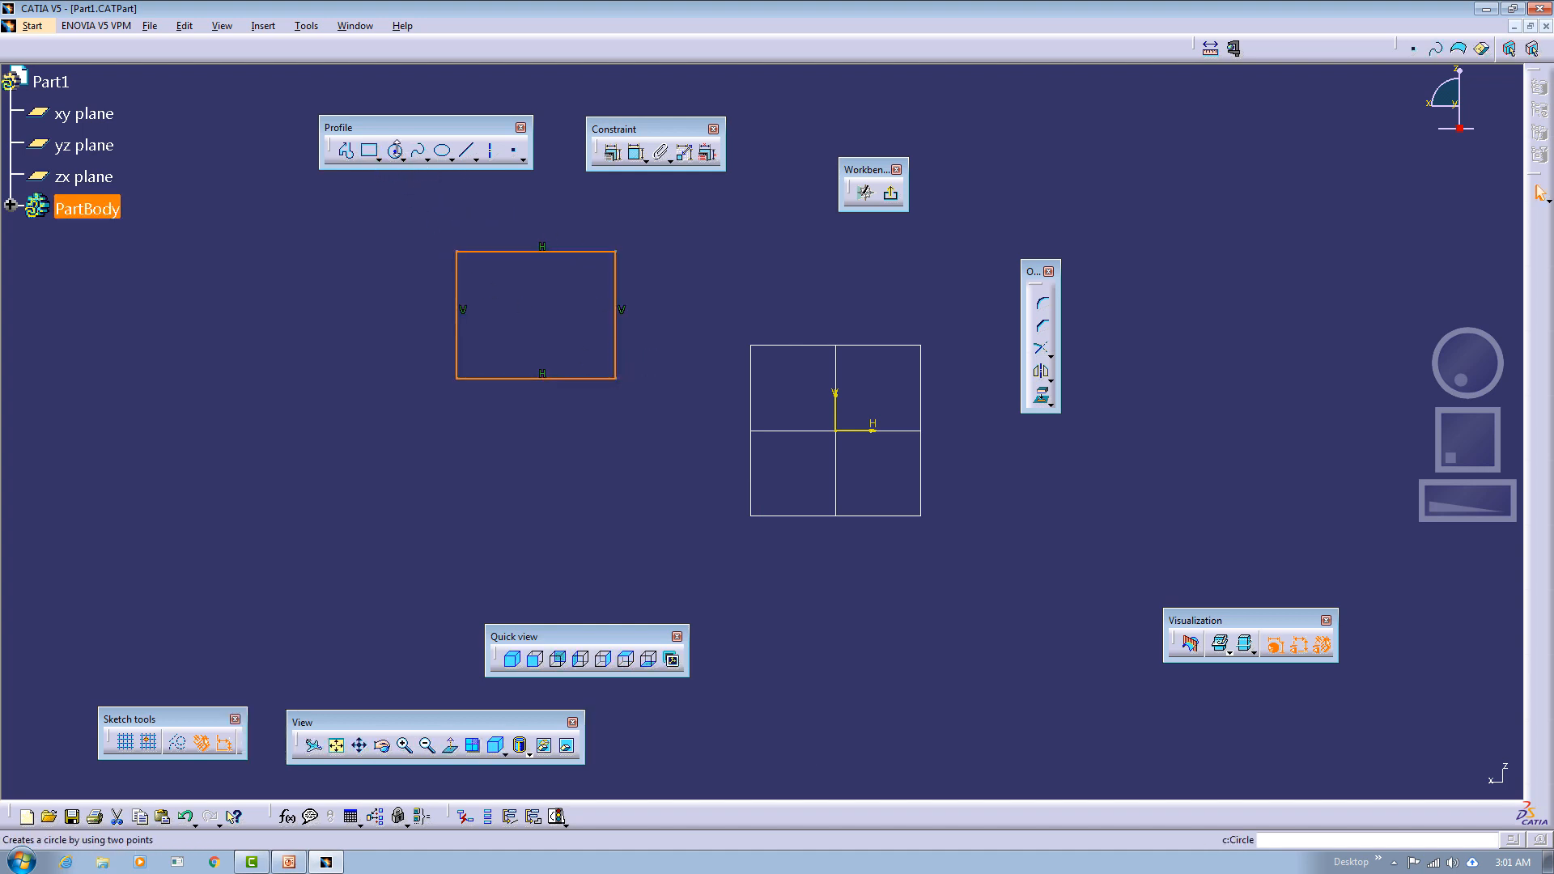
pyautogui.click(394, 151)
pyautogui.click(652, 422)
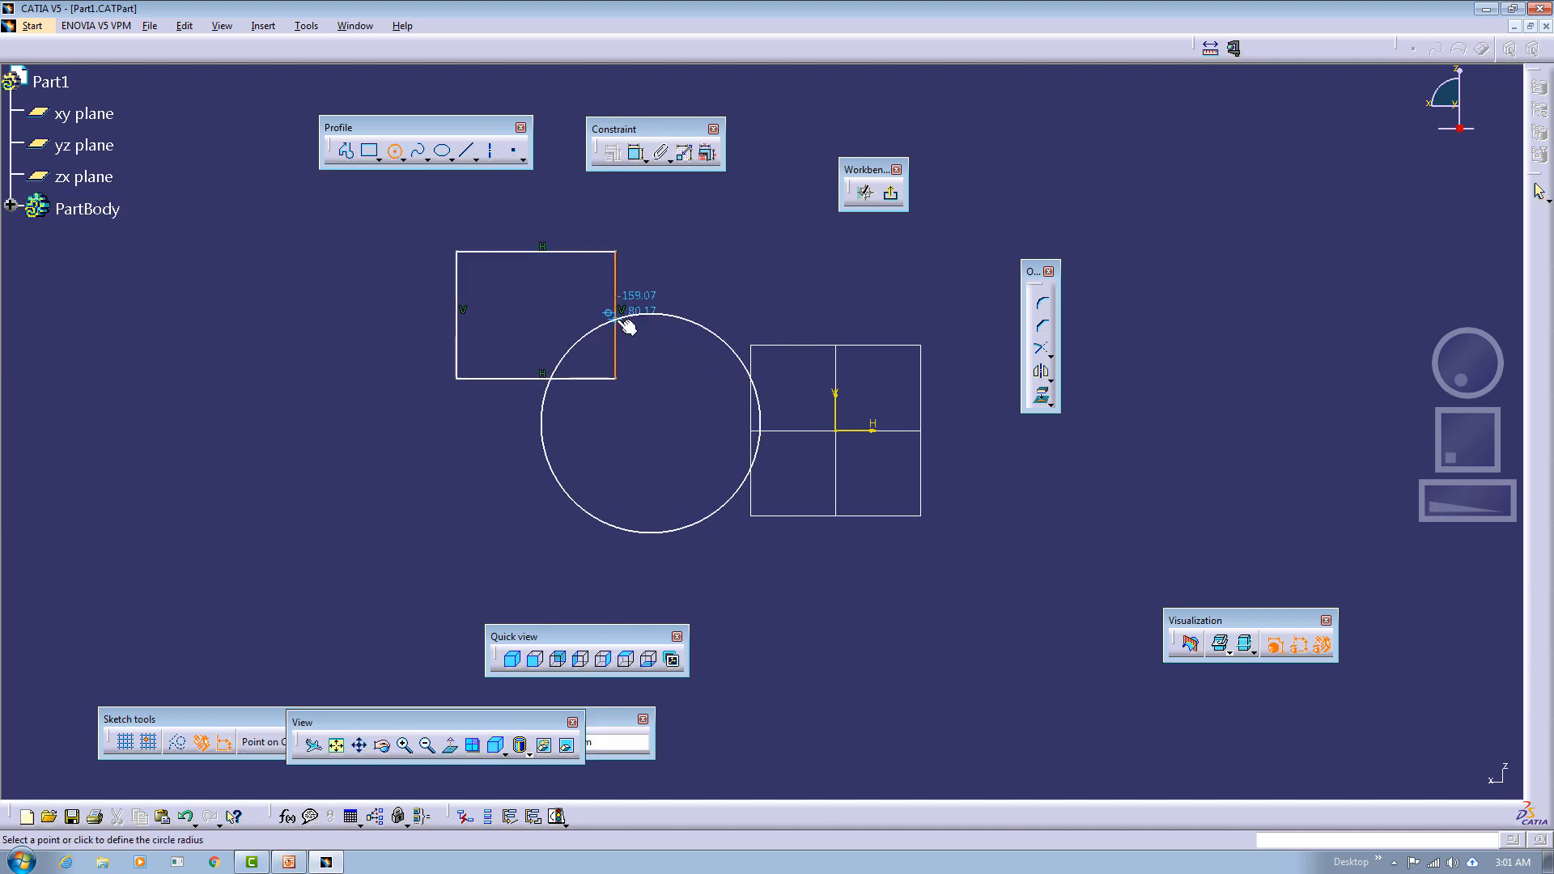
pyautogui.click(617, 314)
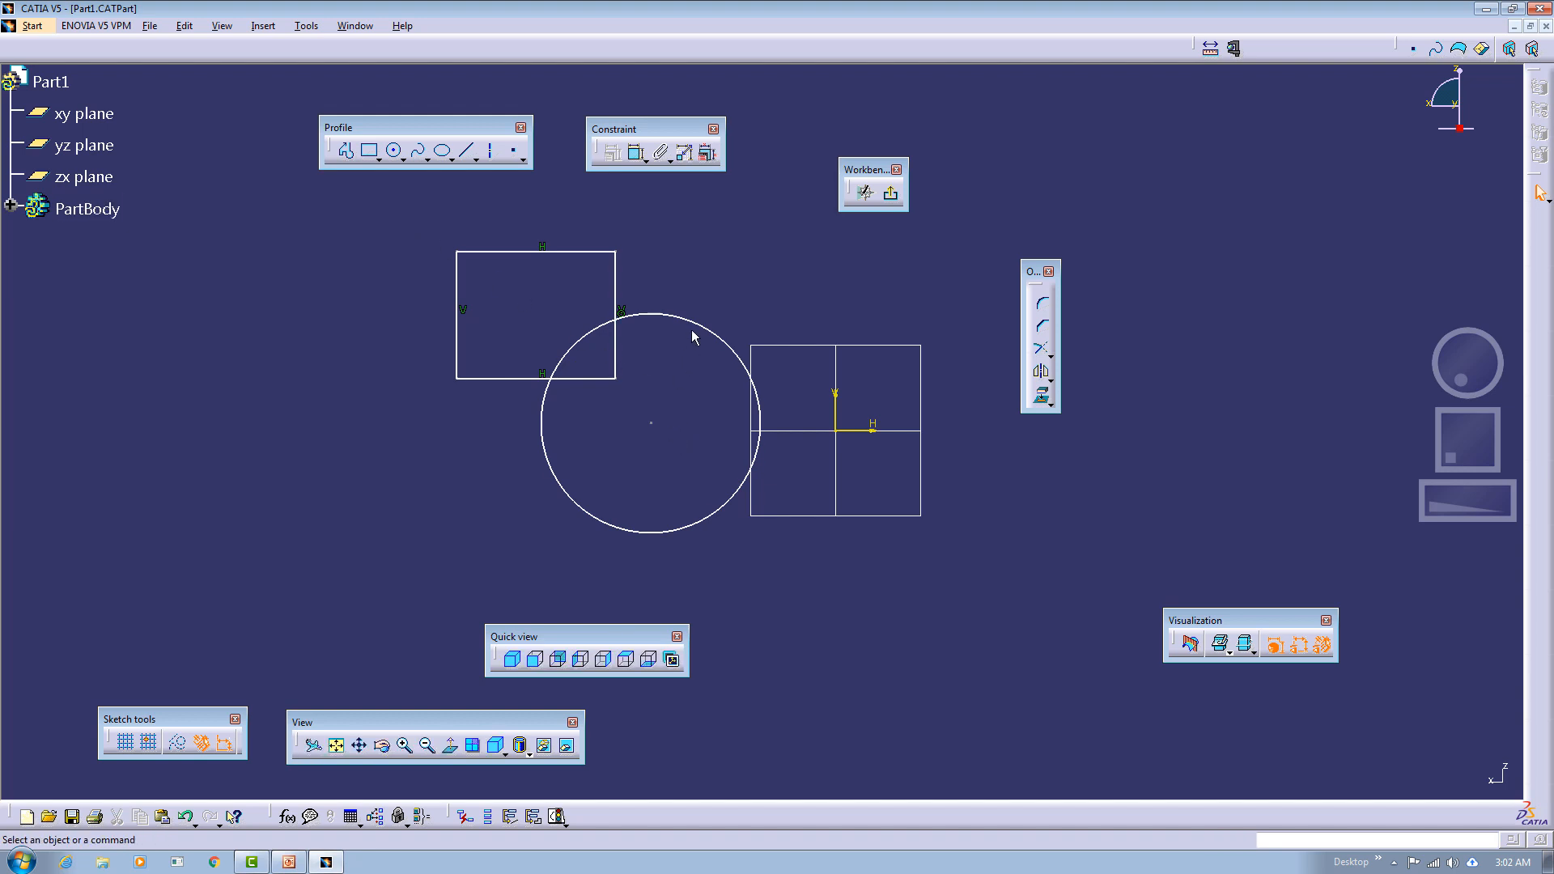
# Pull the circle down and away from the rectangle, and delete the rectangle and the circle.
pyautogui.moveTo(704, 330); pyautogui.dragTo(739, 382)
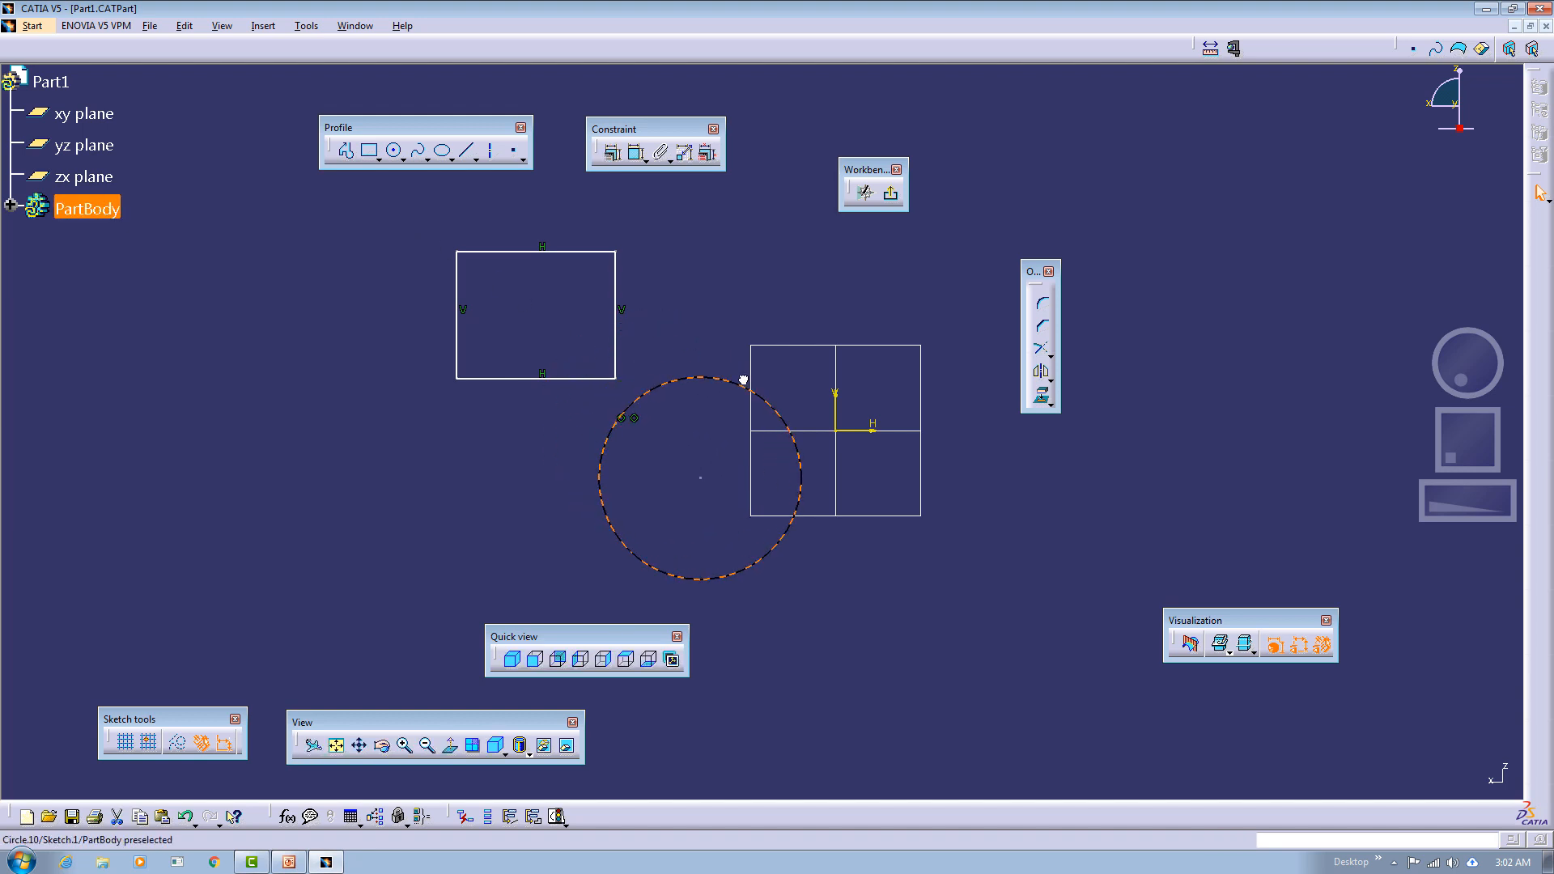
pyautogui.click(841, 298)
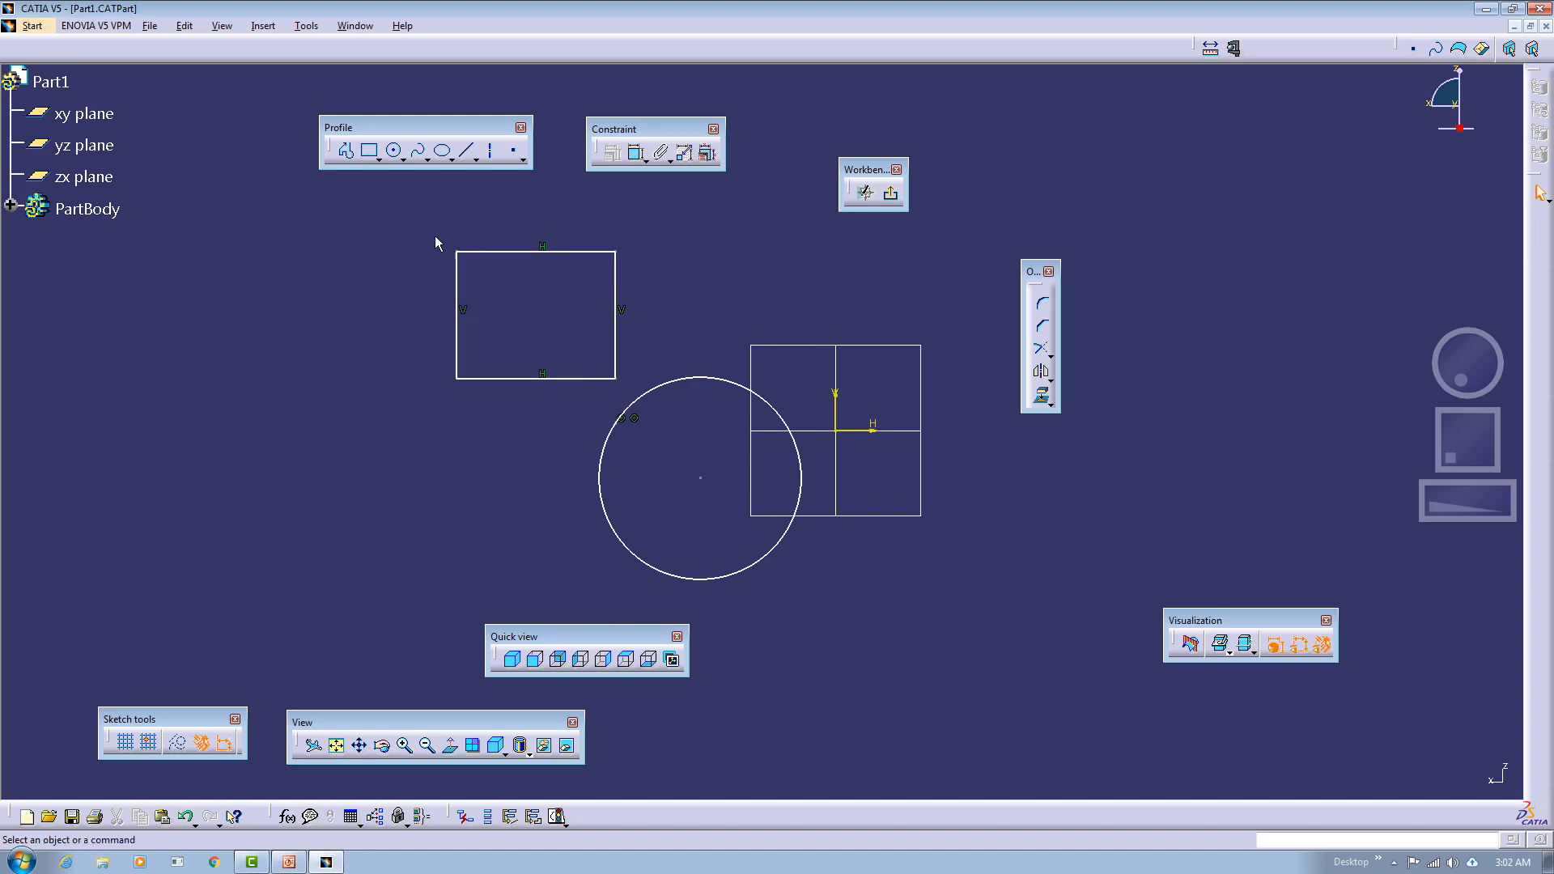
pyautogui.moveTo(434, 234); pyautogui.dragTo(860, 613)
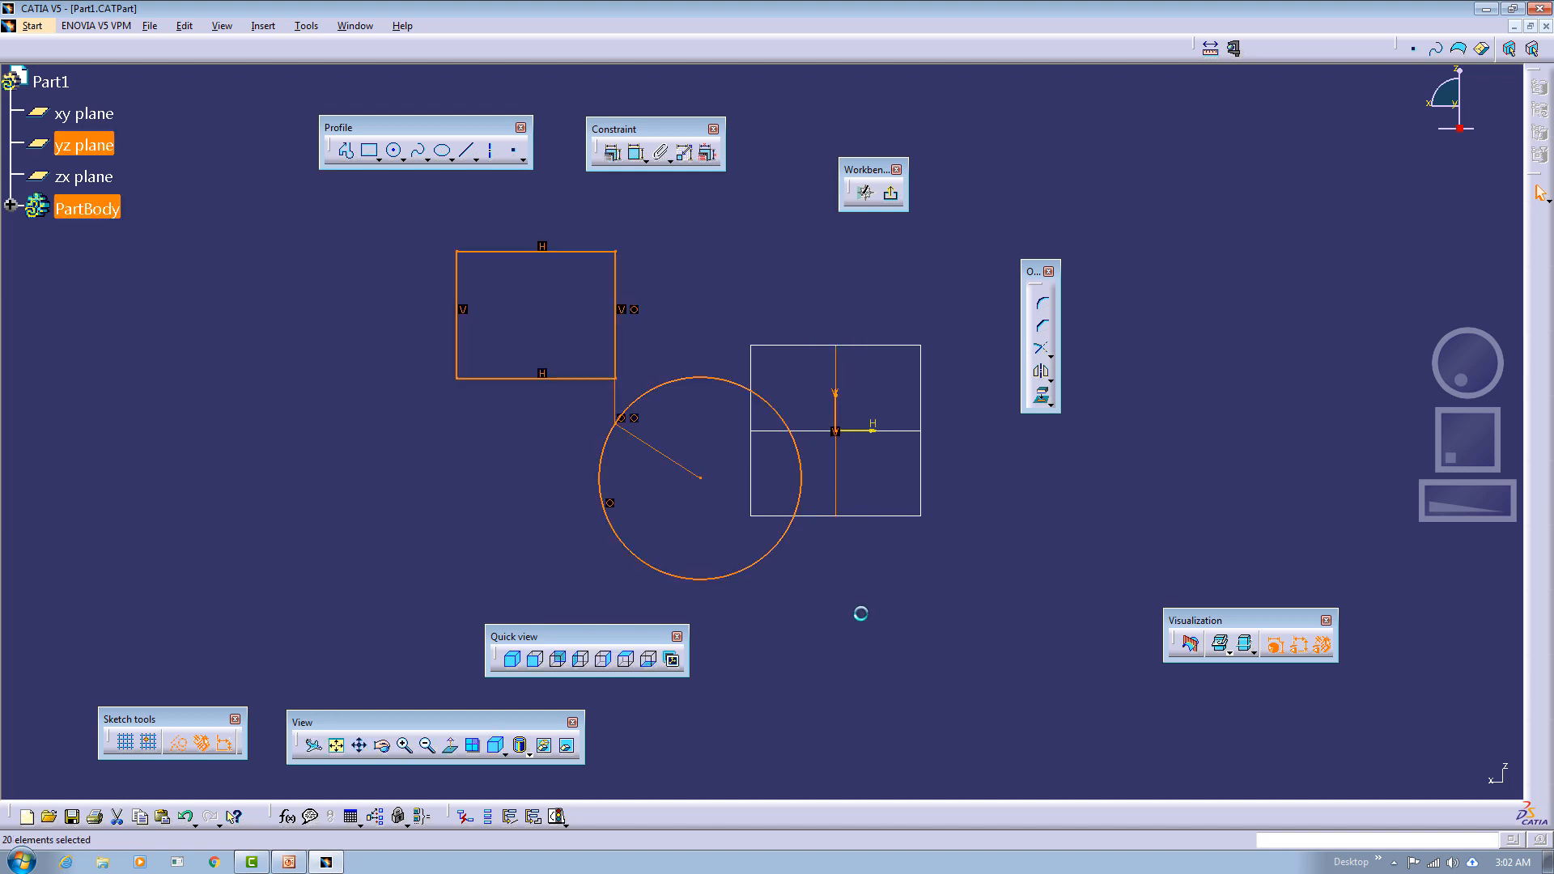
pyautogui.press('Delete')
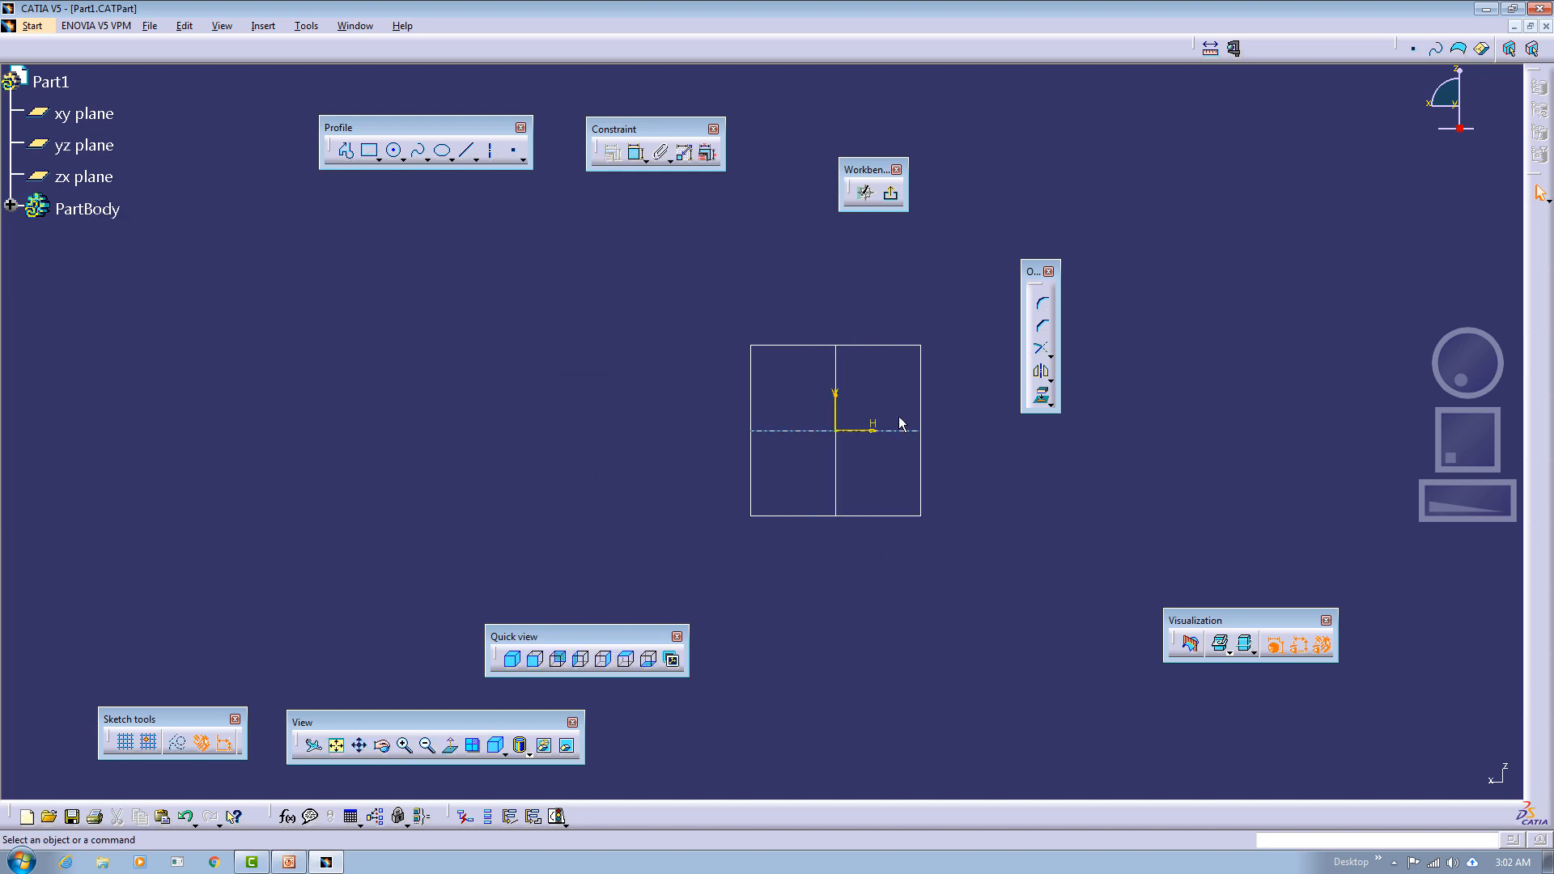
# Draw an arc bulging up and to the left of the axis square with Three Point Arc Starting With Limits.
pyautogui.click(405, 161)
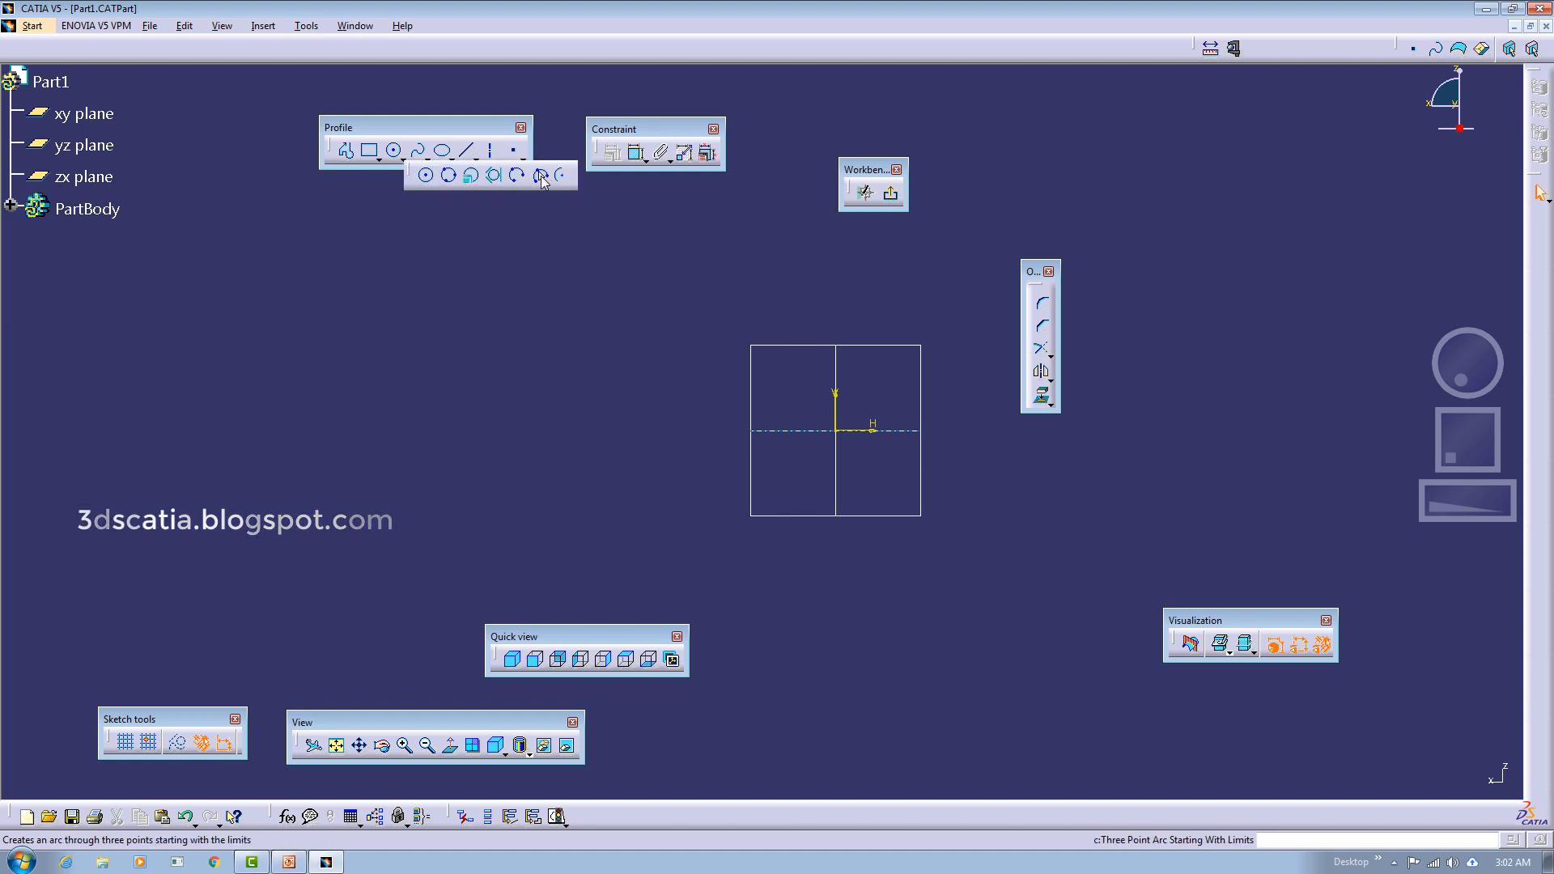
pyautogui.click(542, 175)
pyautogui.click(511, 408)
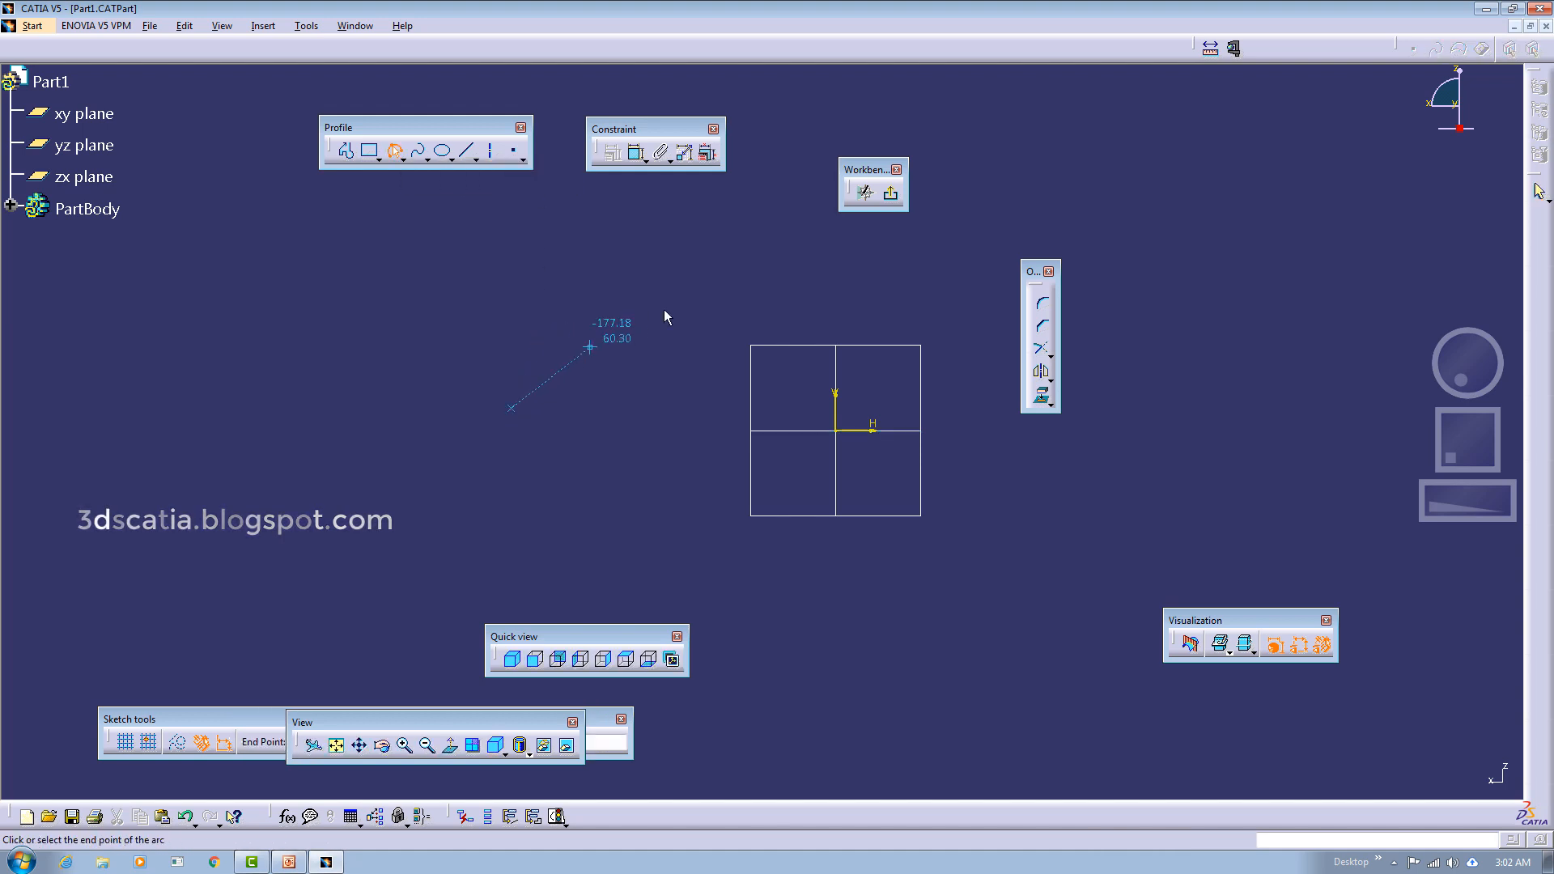
pyautogui.click(711, 279)
pyautogui.click(574, 270)
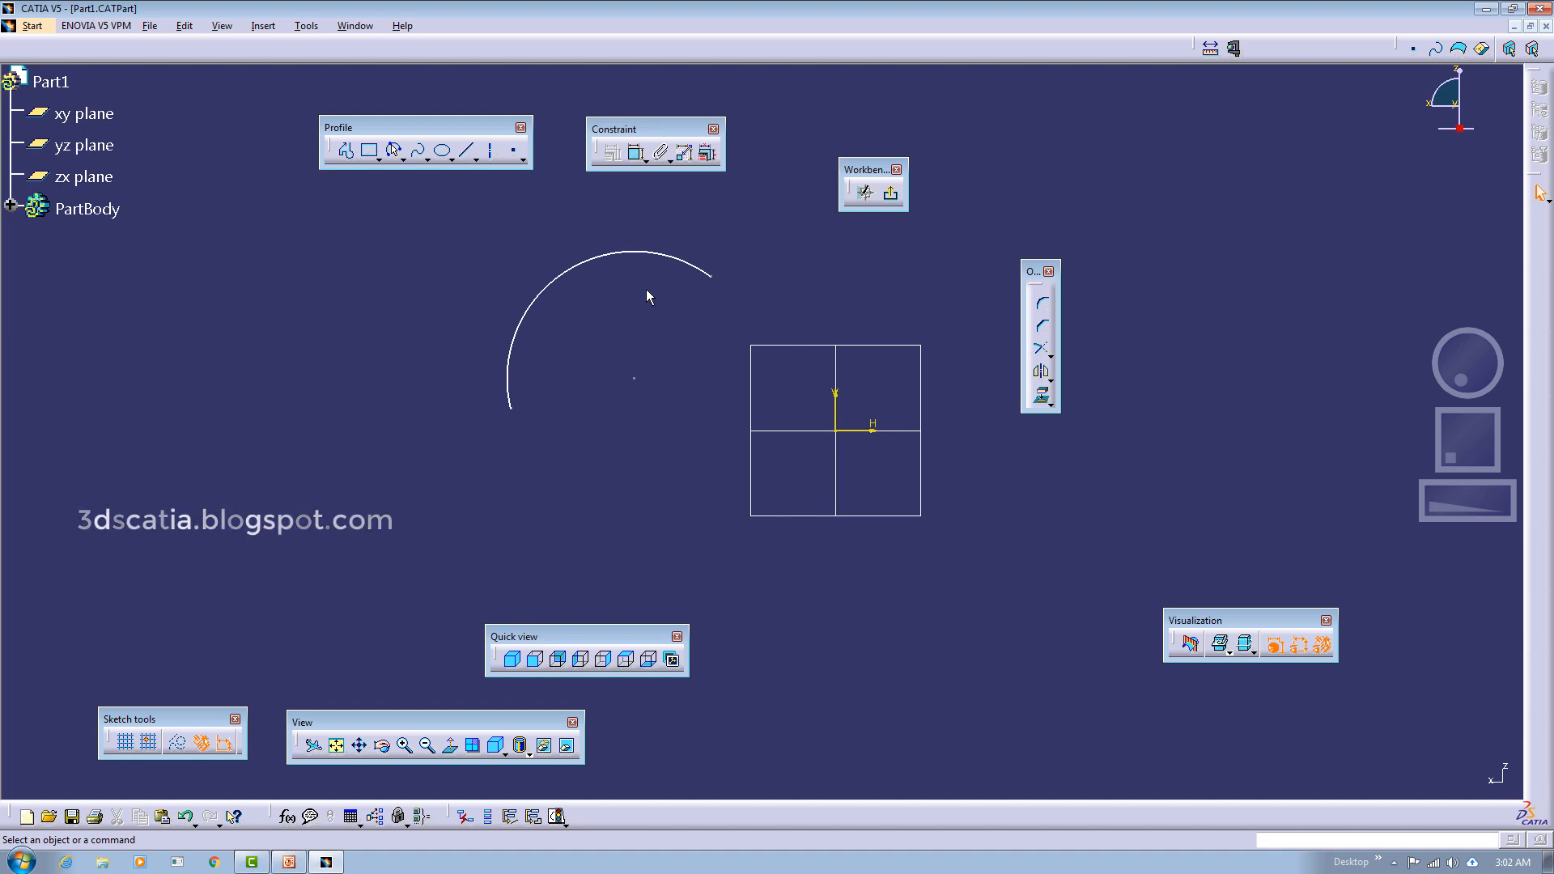
# Connect the arc's two endpoints with a straight Profile line, and delete the arc and the line.
pyautogui.click(346, 150)
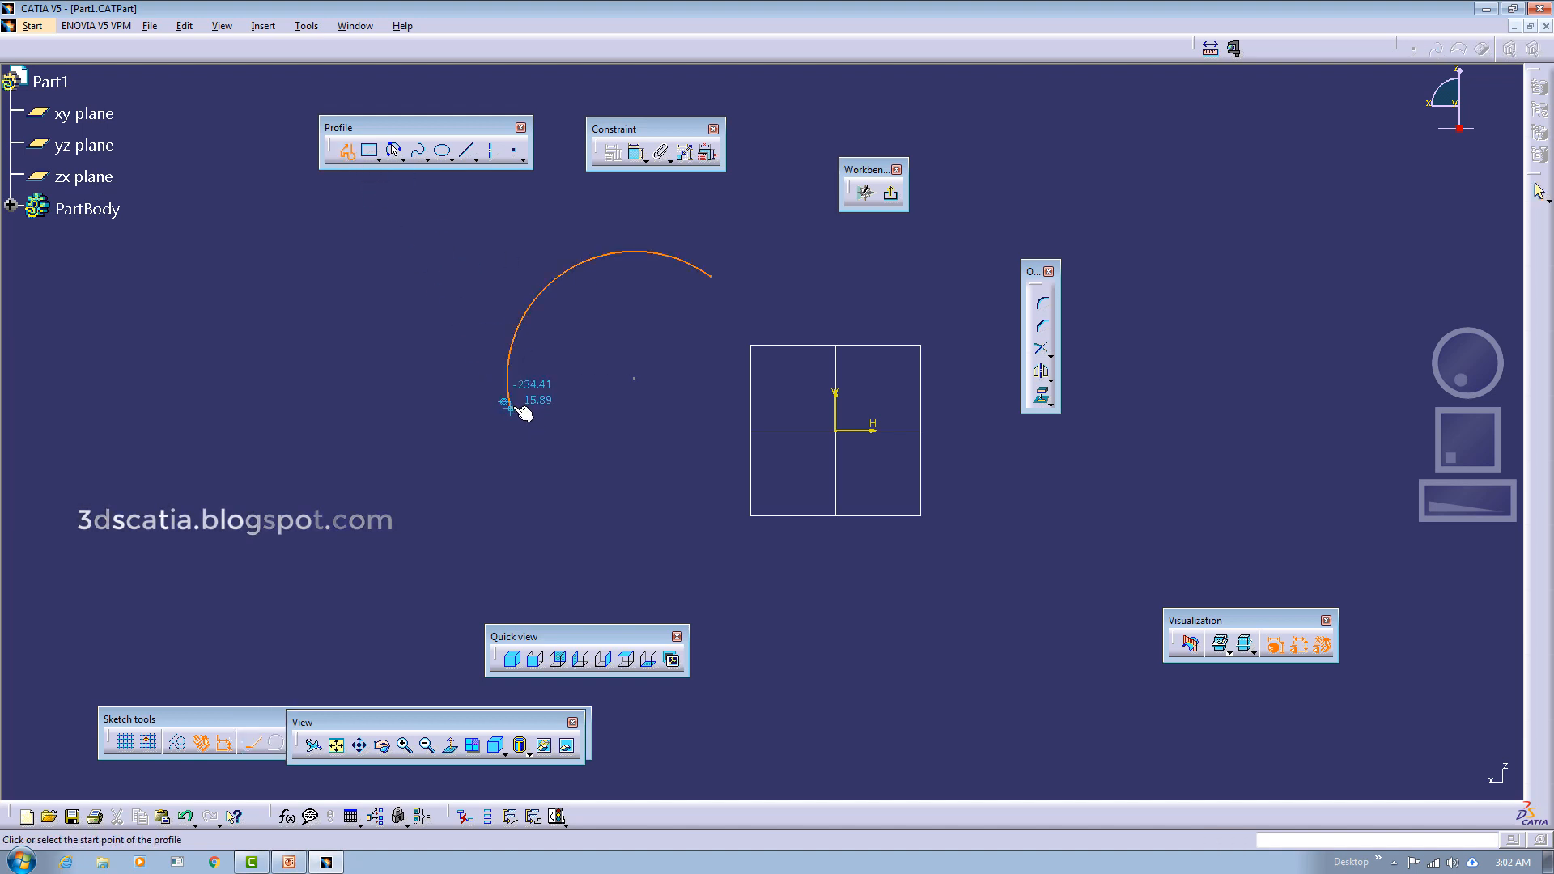
pyautogui.click(509, 406)
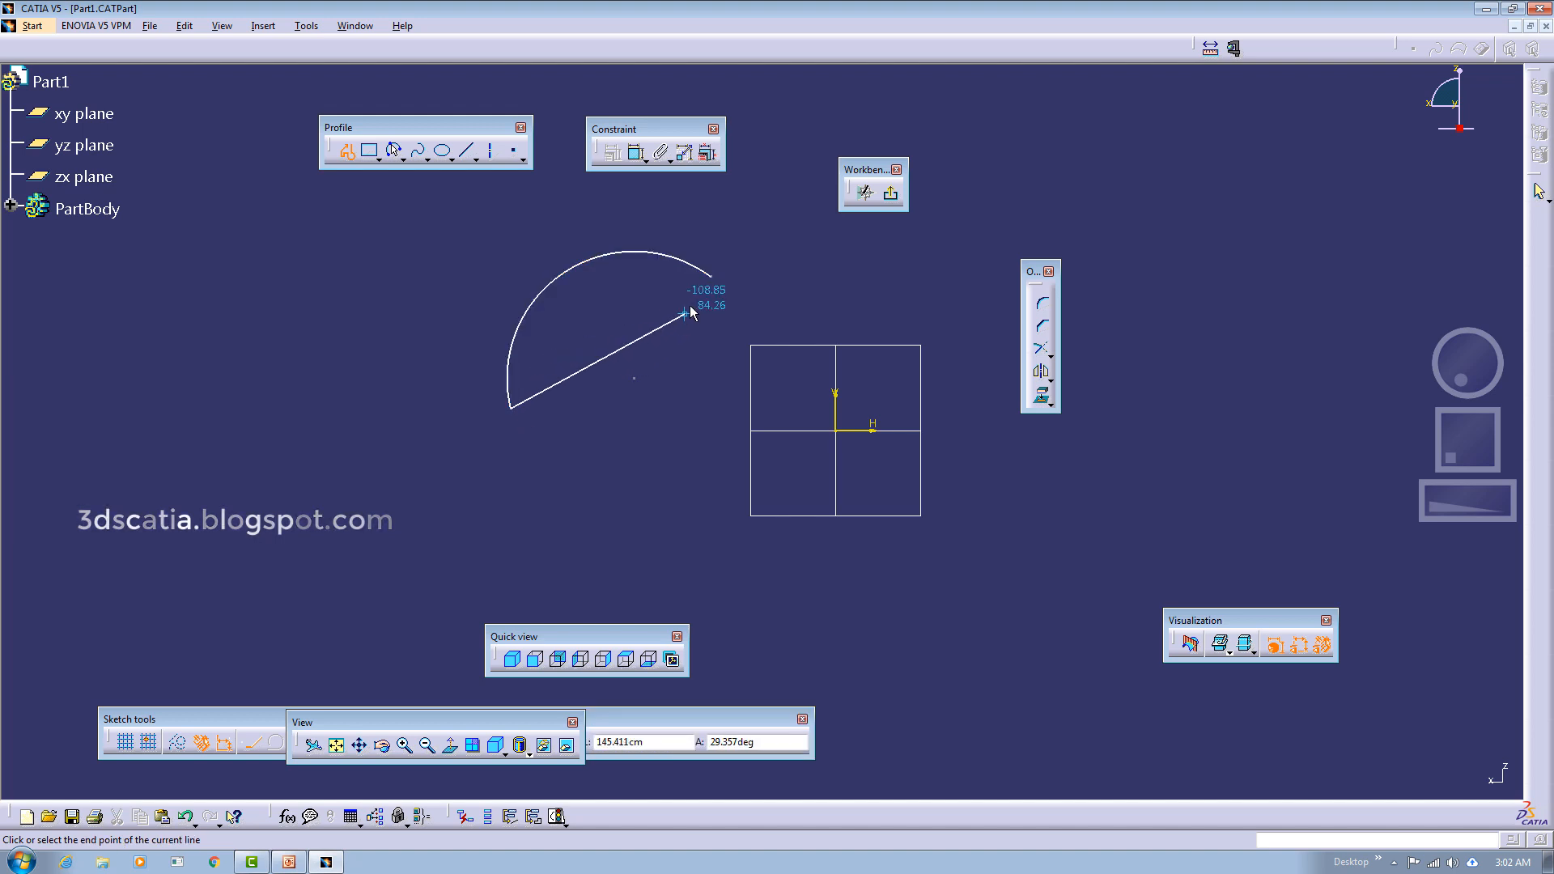
pyautogui.click(710, 277)
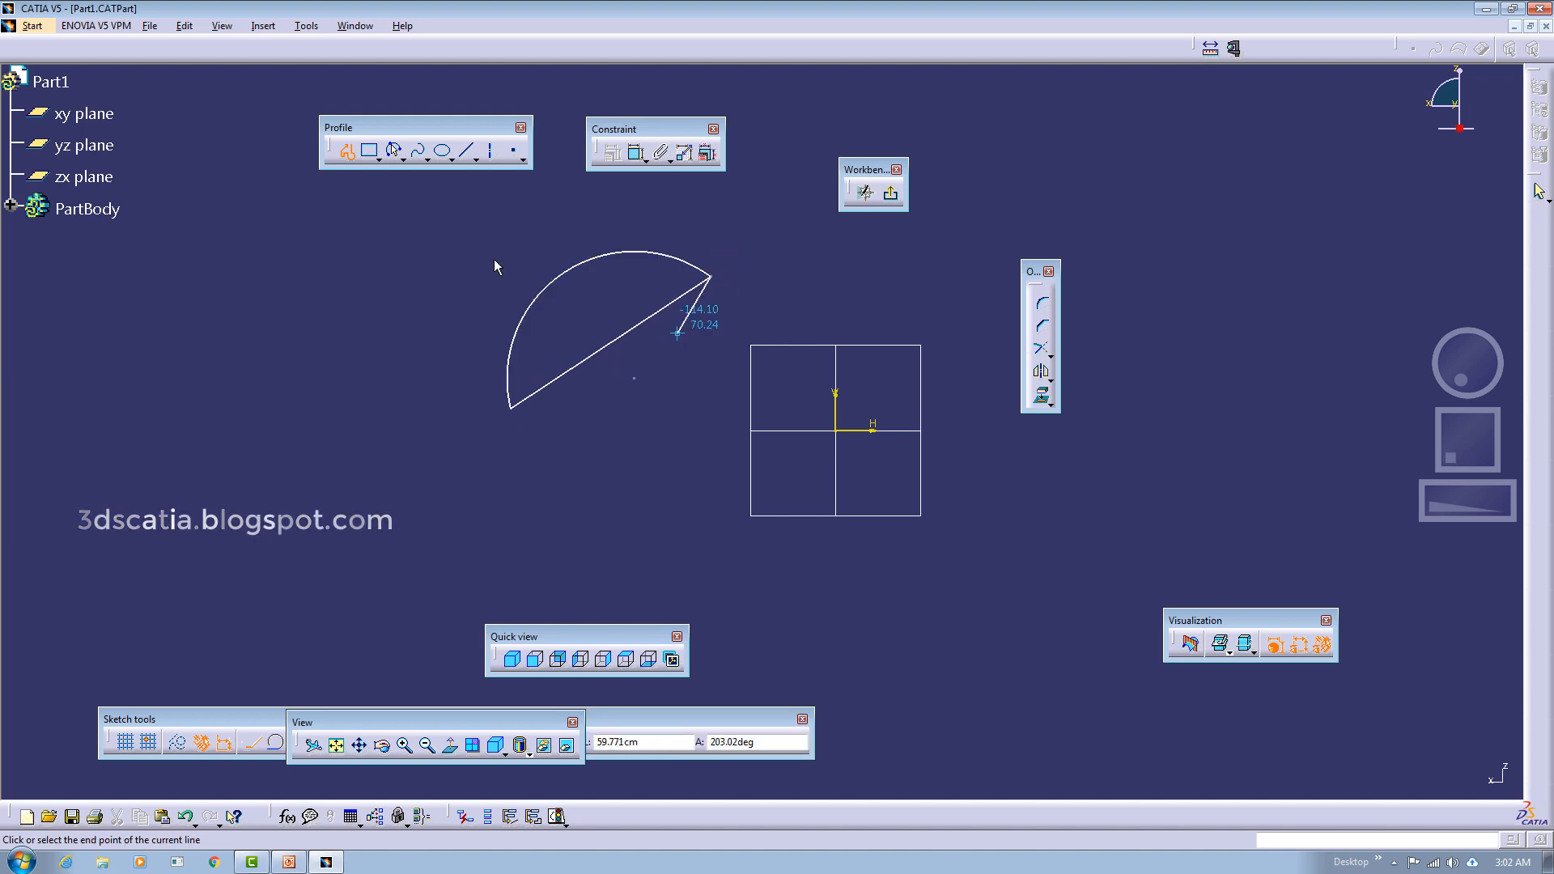
pyautogui.click(346, 150)
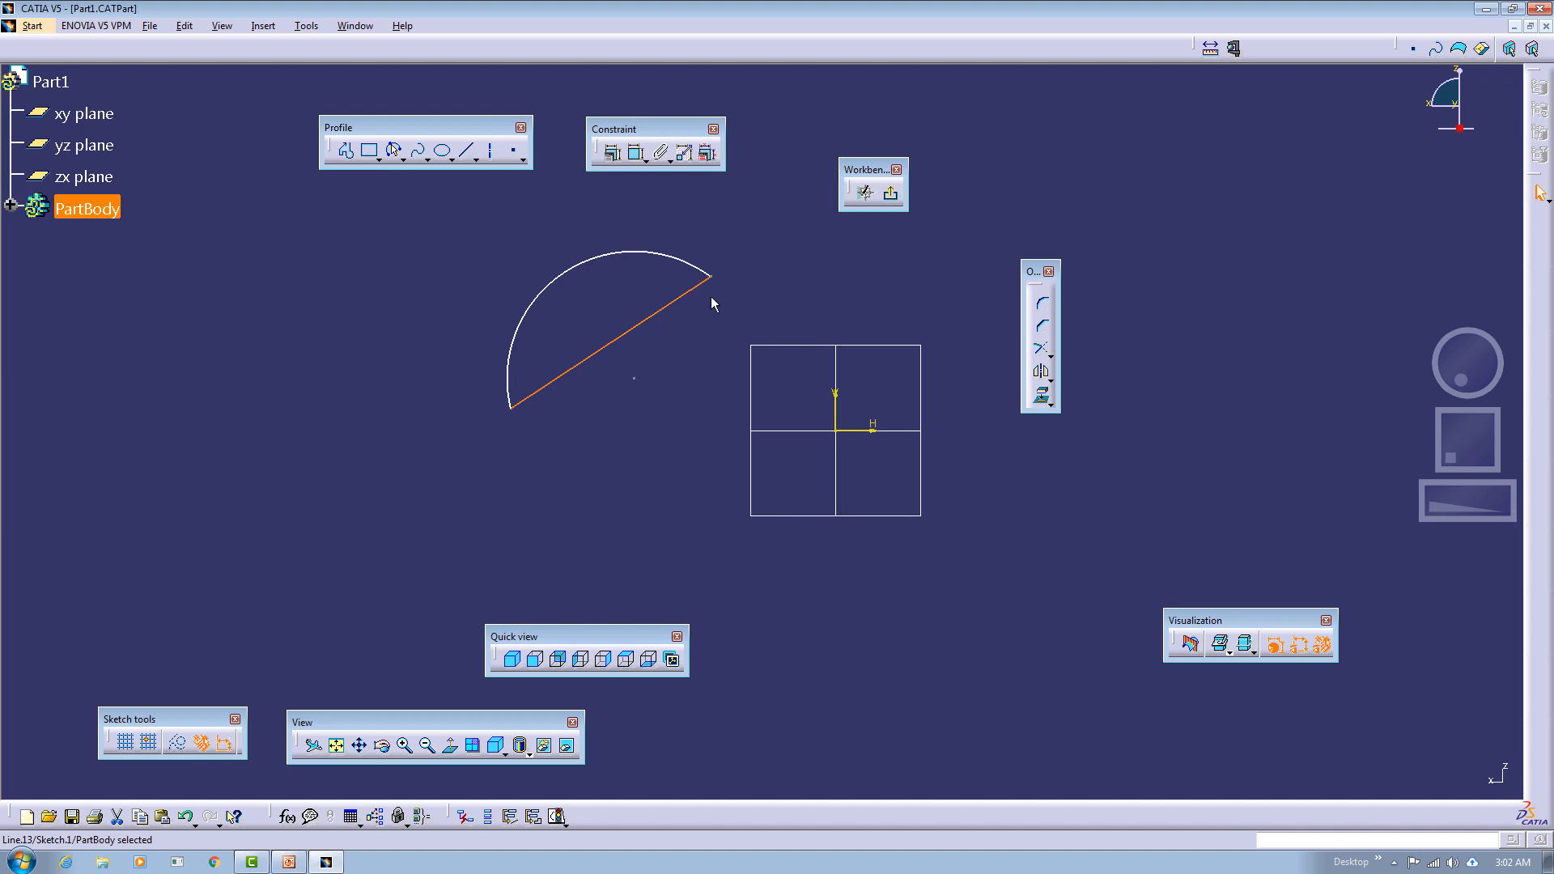
pyautogui.click(712, 298)
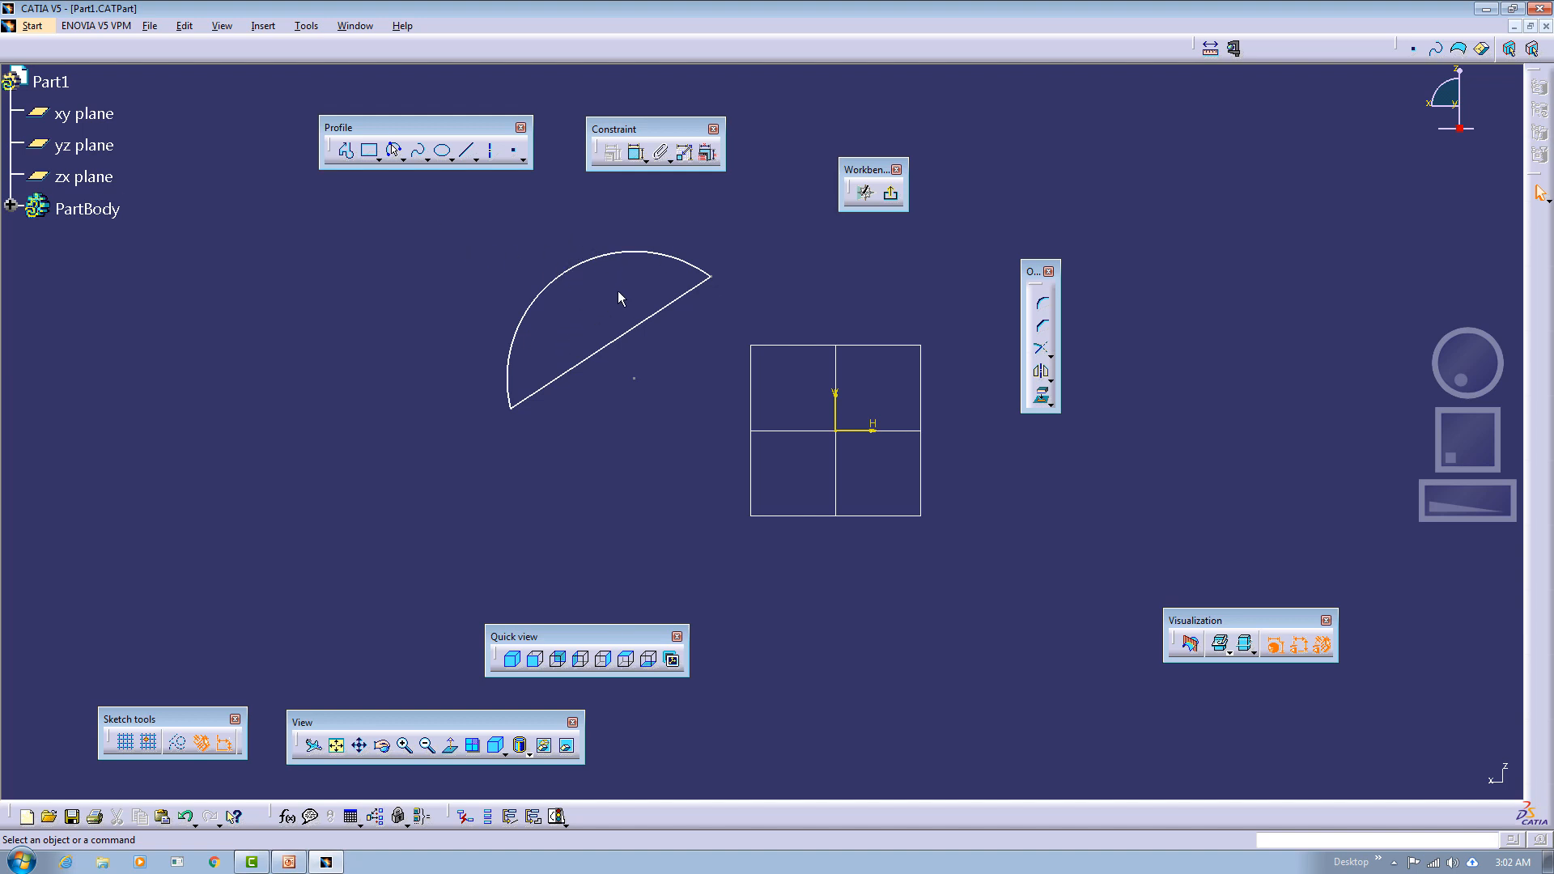
pyautogui.moveTo(440, 215); pyautogui.dragTo(745, 478)
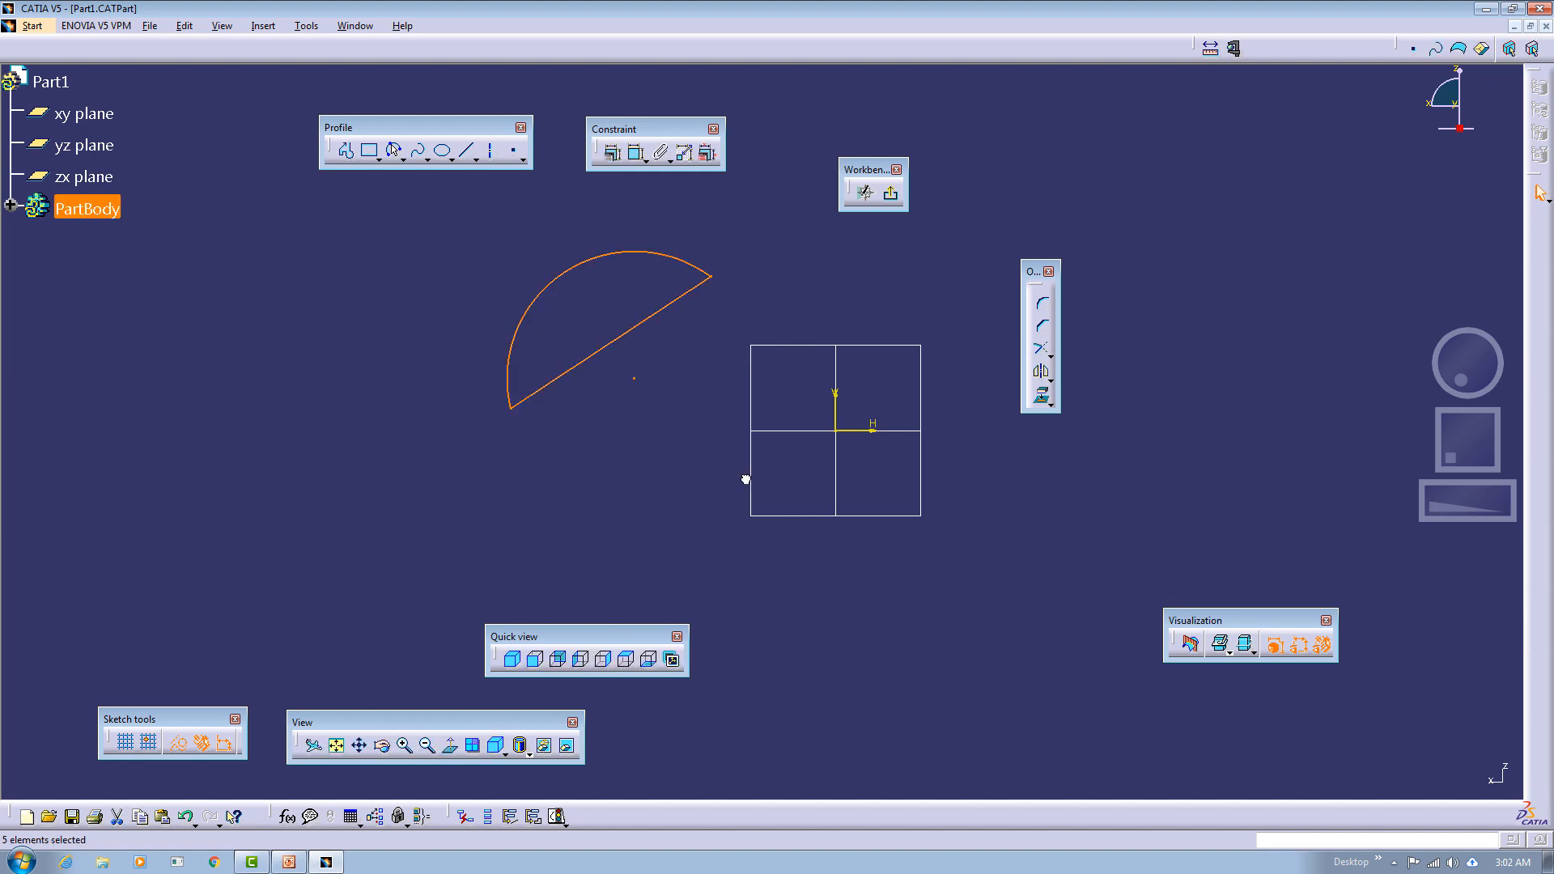
pyautogui.press('Delete')
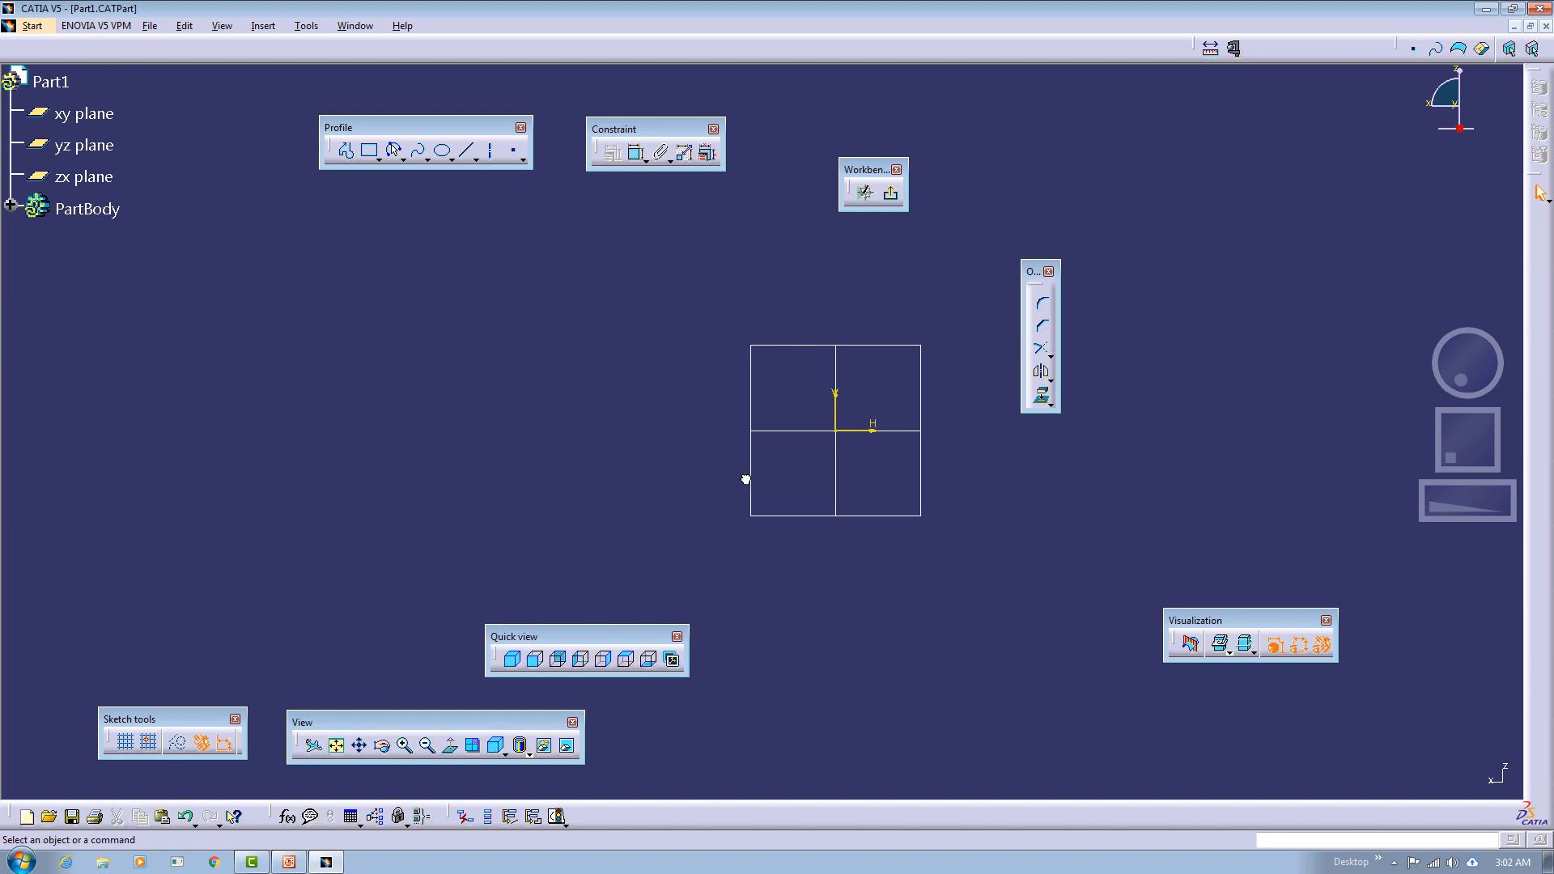
# Draw an open four-line profile from above left of the axis square, with its last point just below the starting point.
pyautogui.click(346, 150)
pyautogui.click(547, 282)
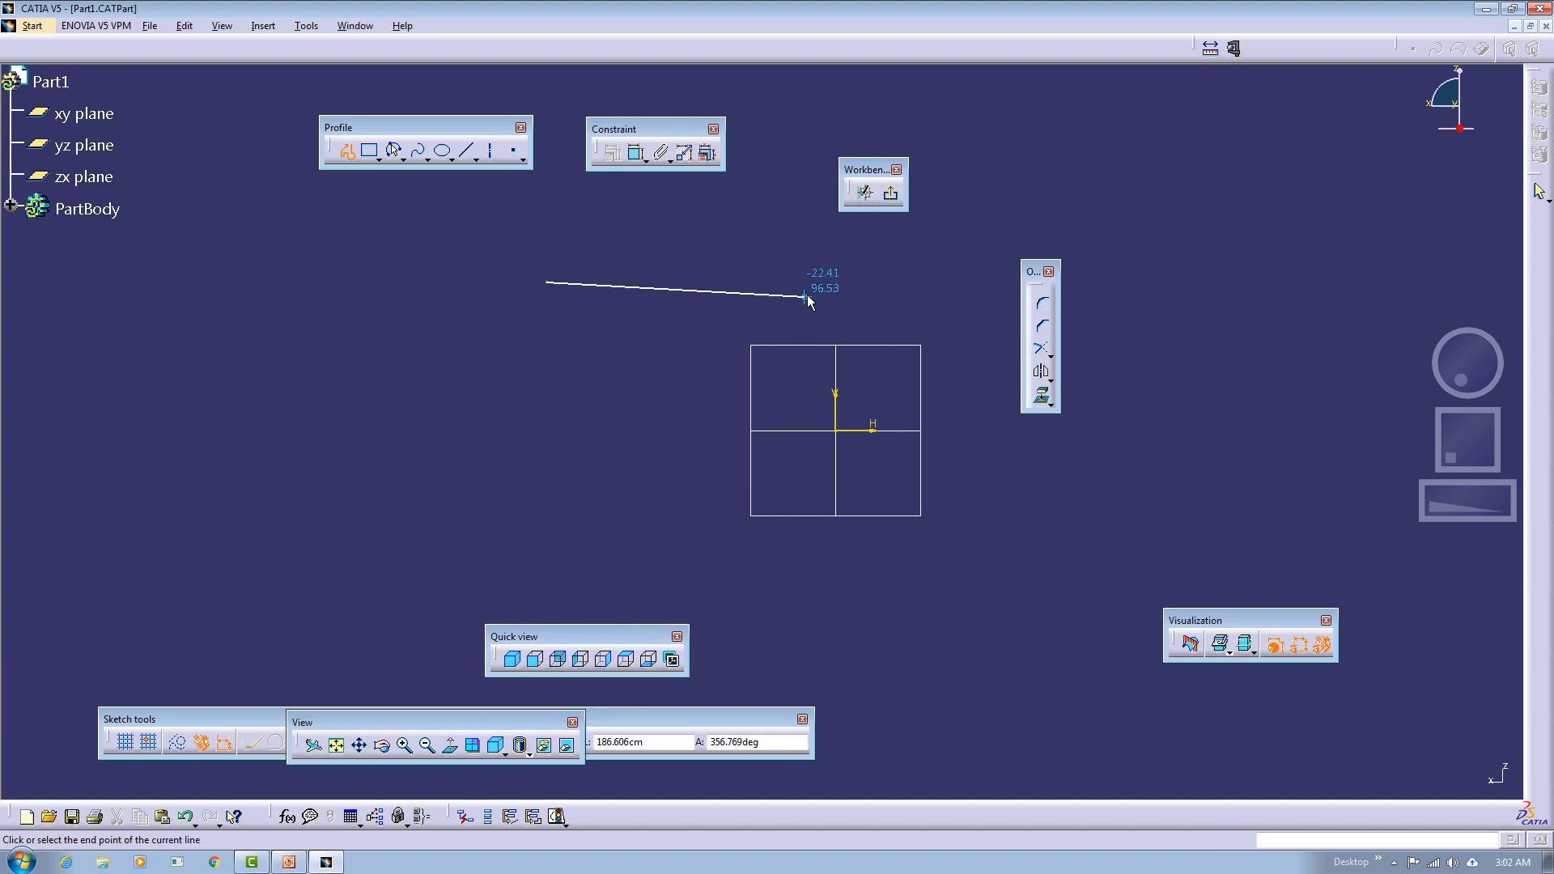
pyautogui.click(836, 283)
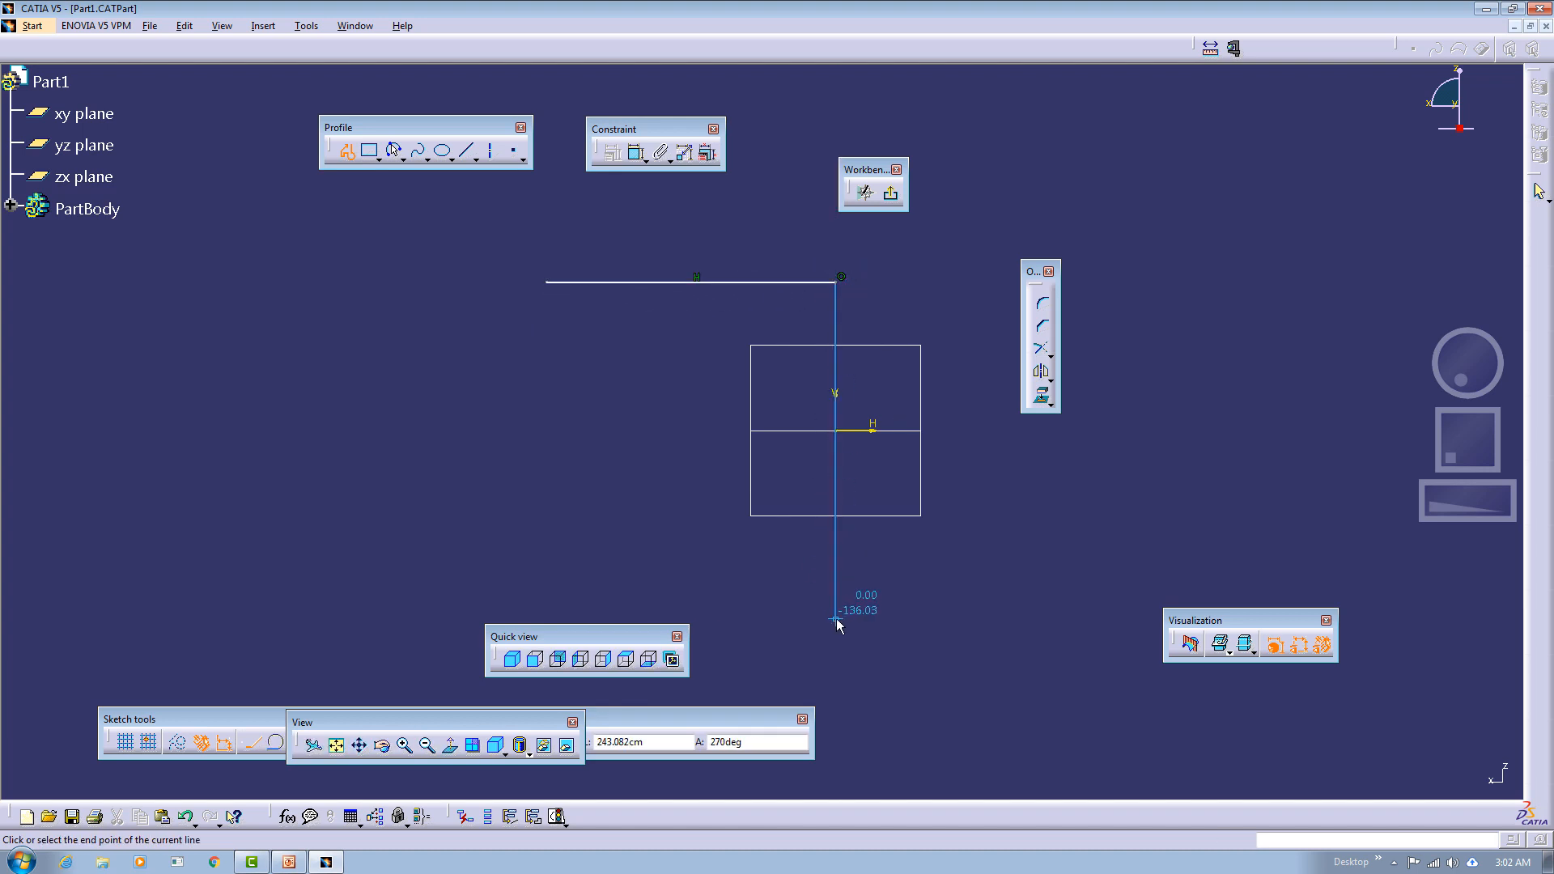
pyautogui.click(835, 619)
pyautogui.click(600, 557)
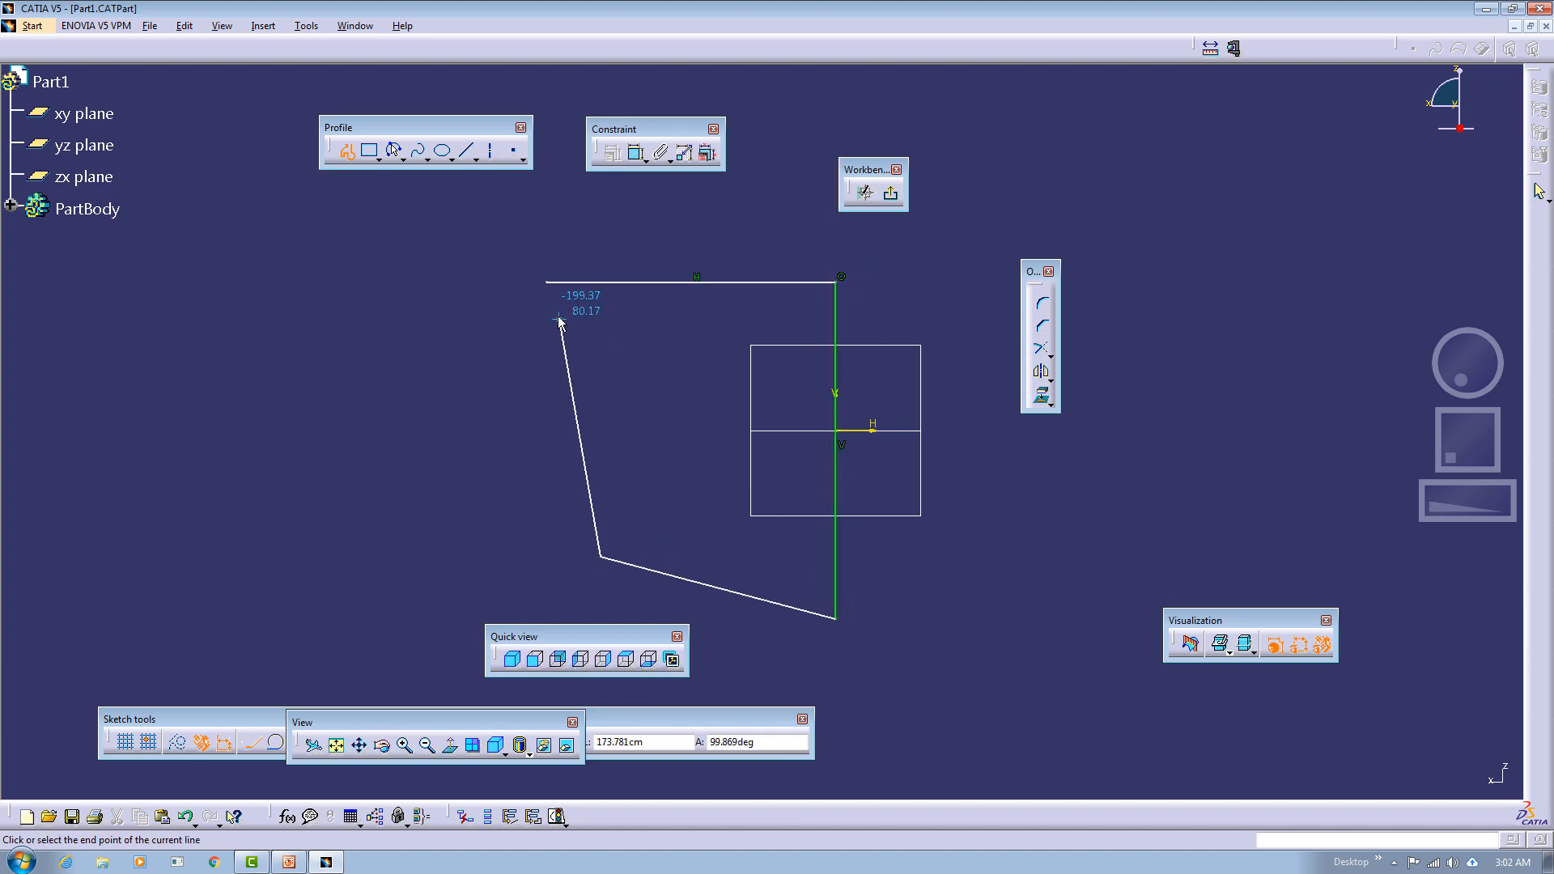
pyautogui.click(546, 289)
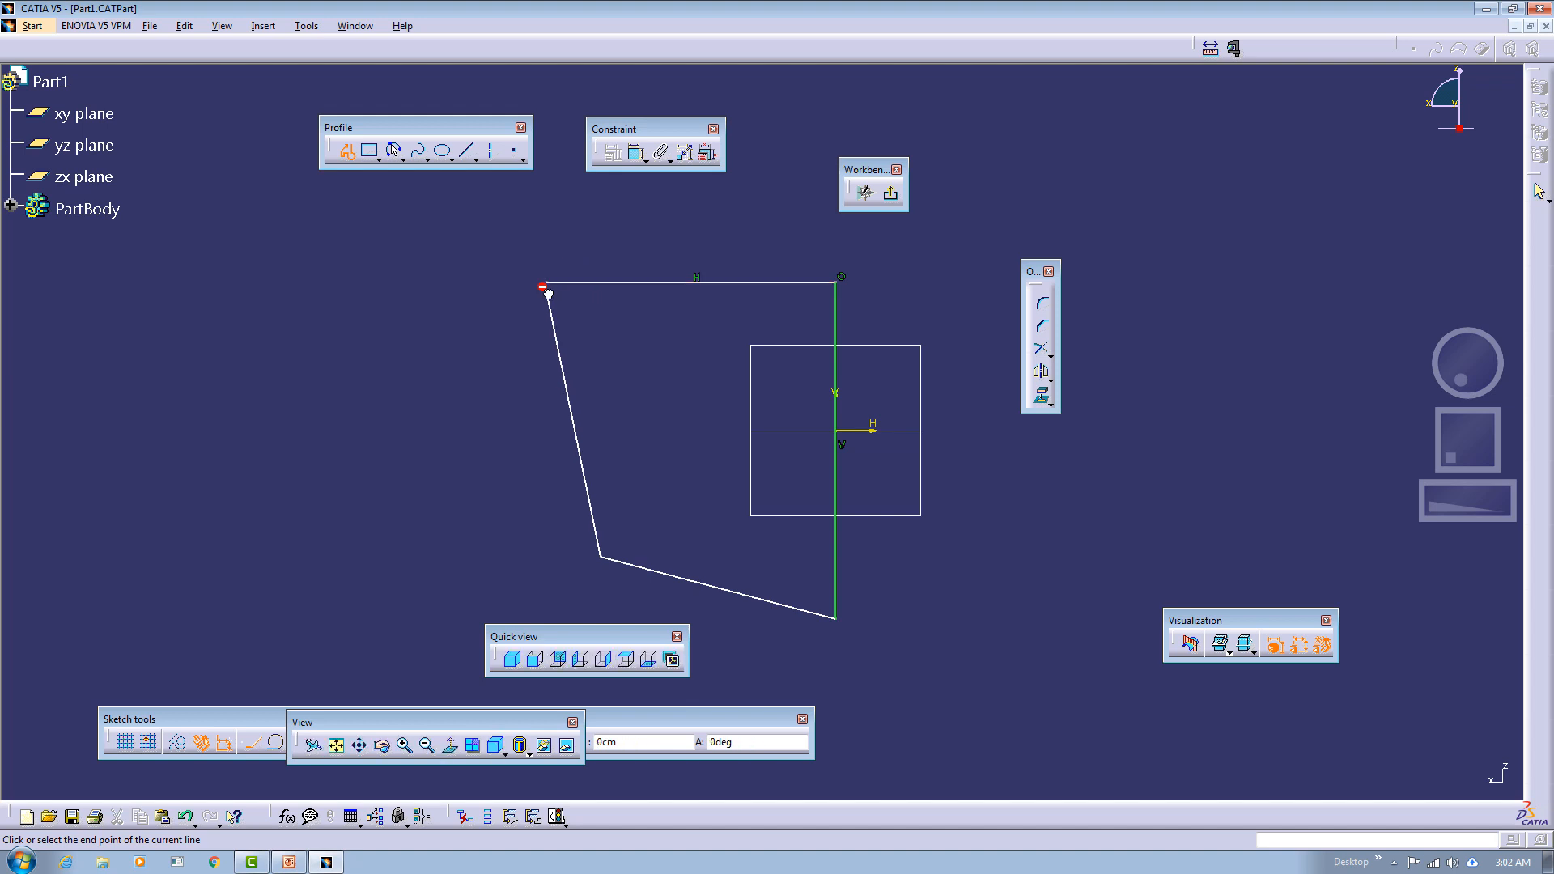
pyautogui.click(344, 160)
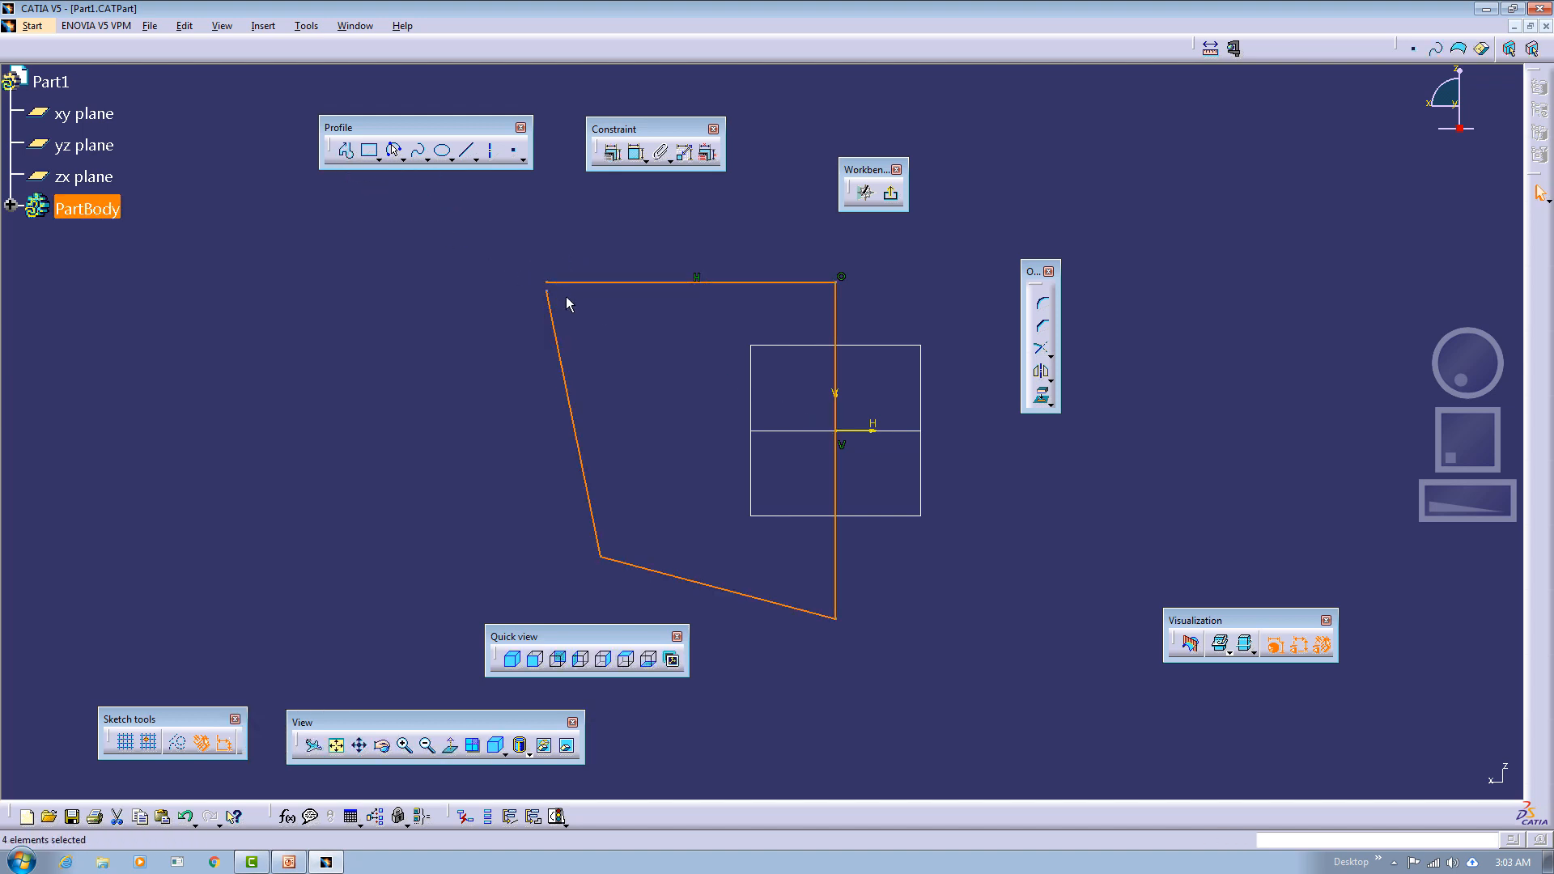
# Delete the whole open four-line profile together with its constraints.
pyautogui.click(613, 345)
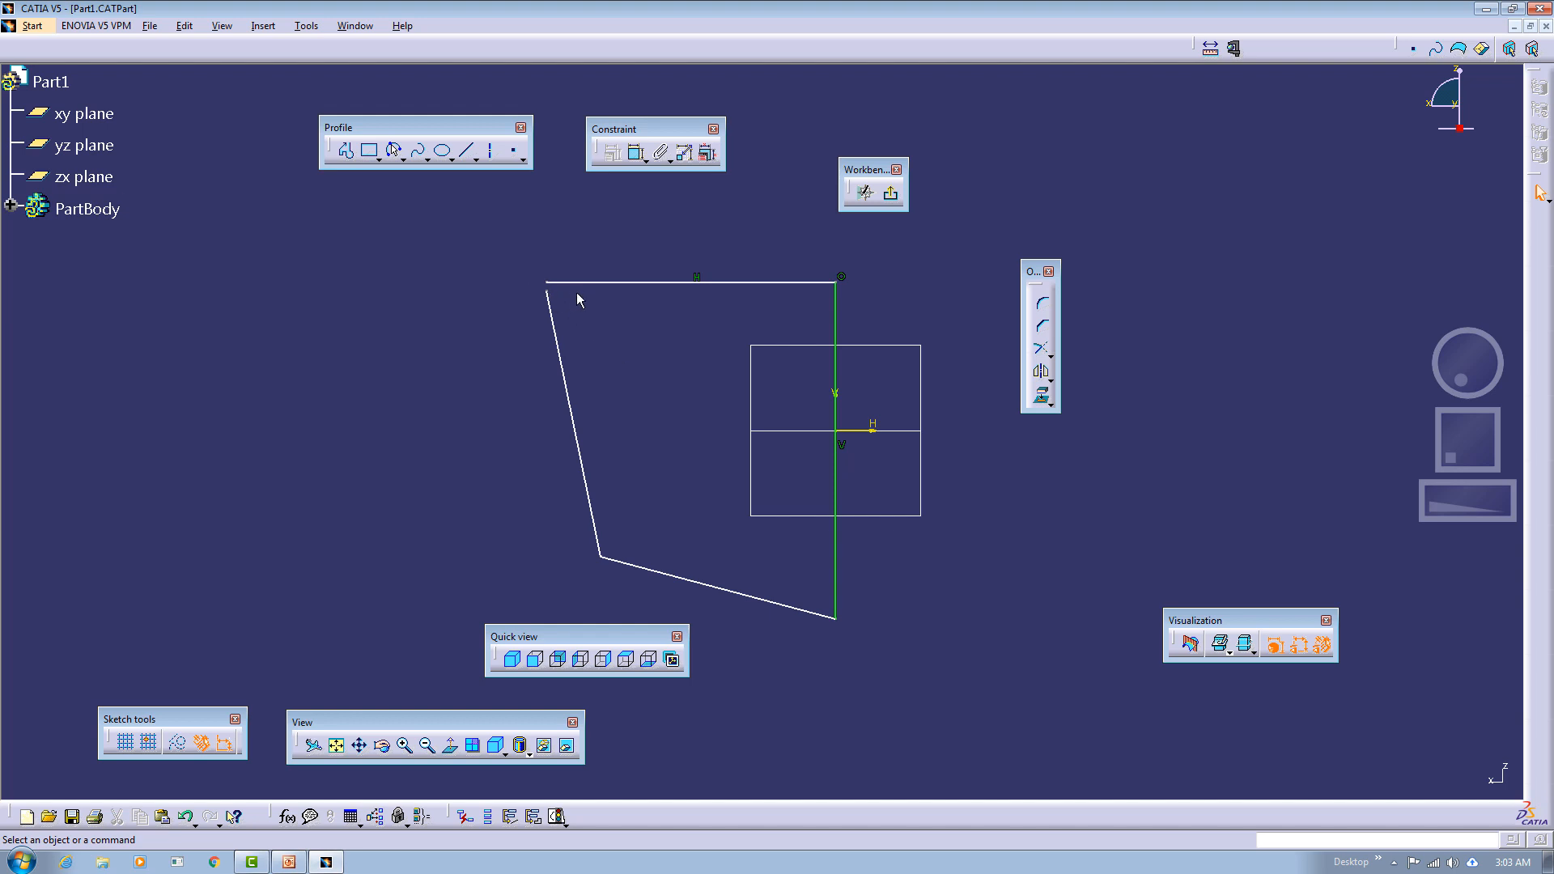
pyautogui.moveTo(512, 243); pyautogui.dragTo(880, 734)
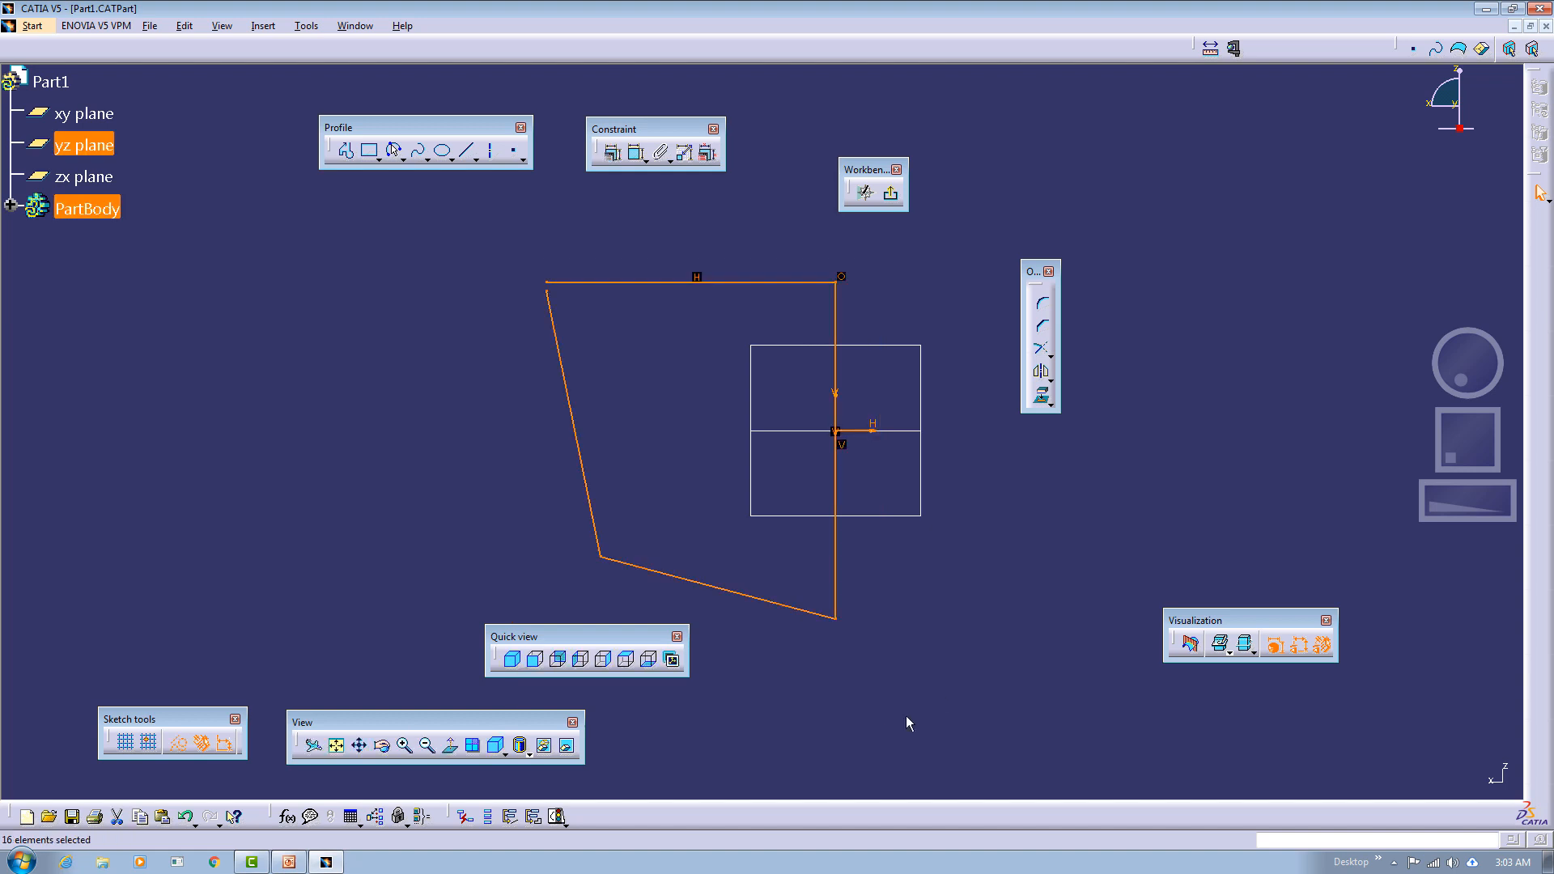
pyautogui.press('Delete')
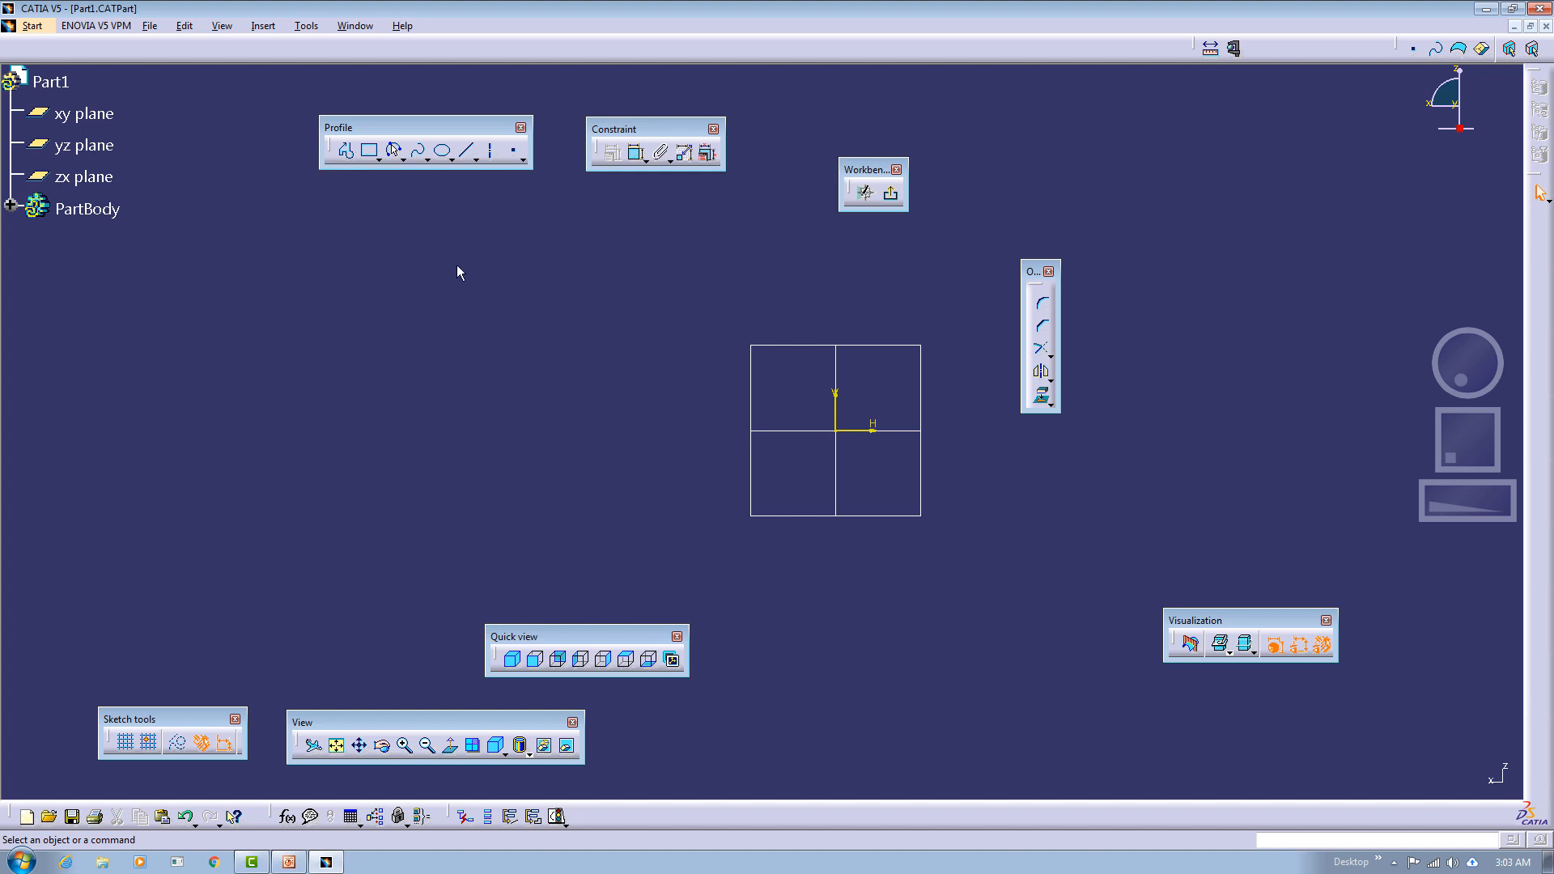
# Draw a rectangle enclosing the axis square, and move the Operation toolbar clear of it.
pyautogui.click(369, 150)
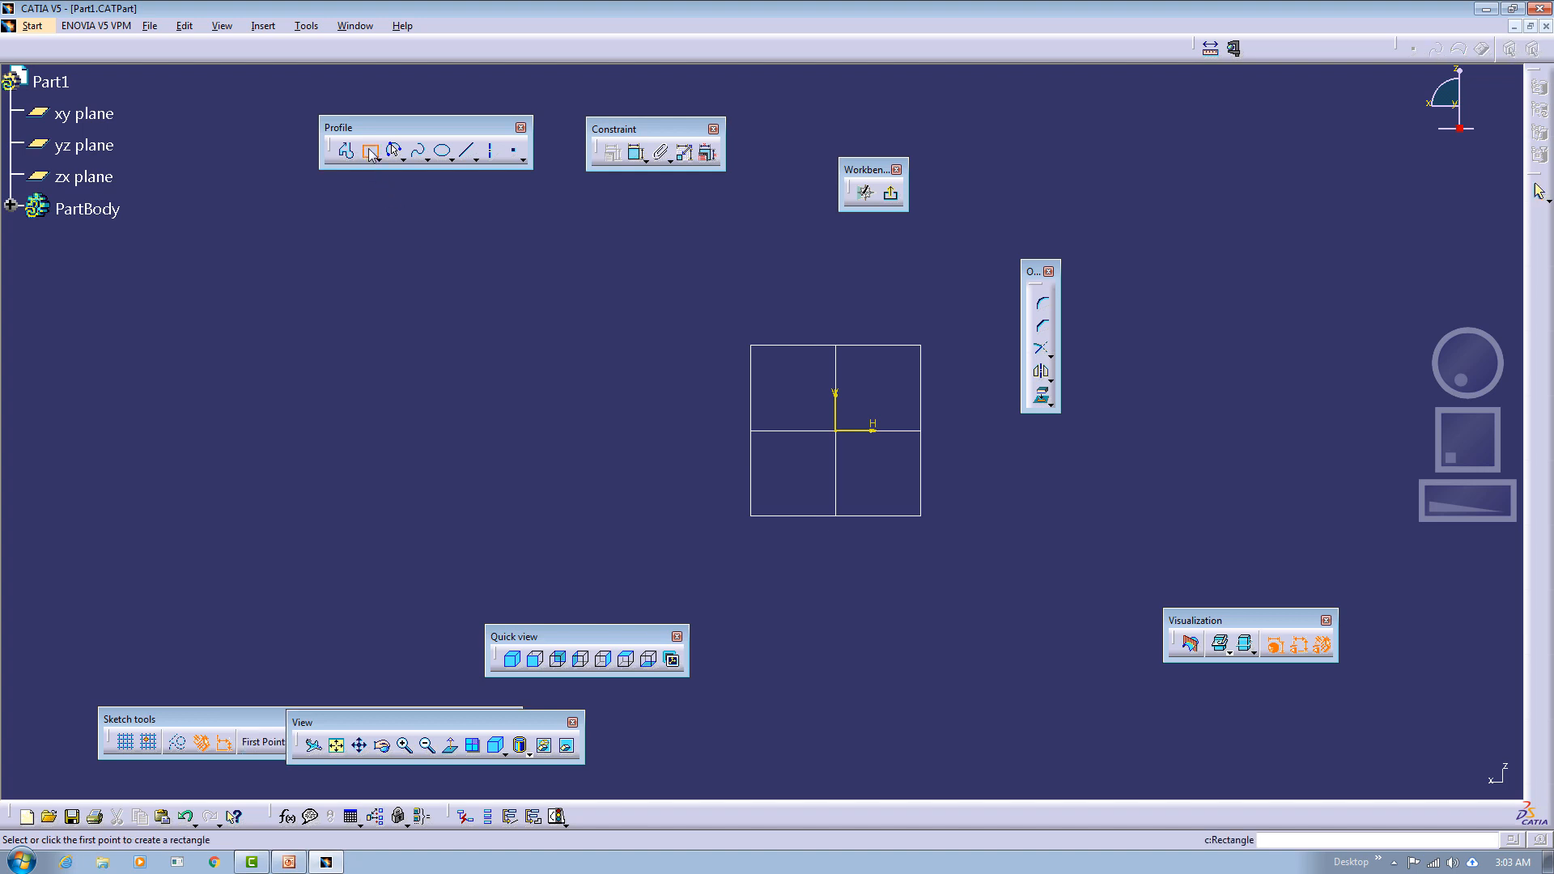
pyautogui.click(629, 329)
pyautogui.click(1021, 560)
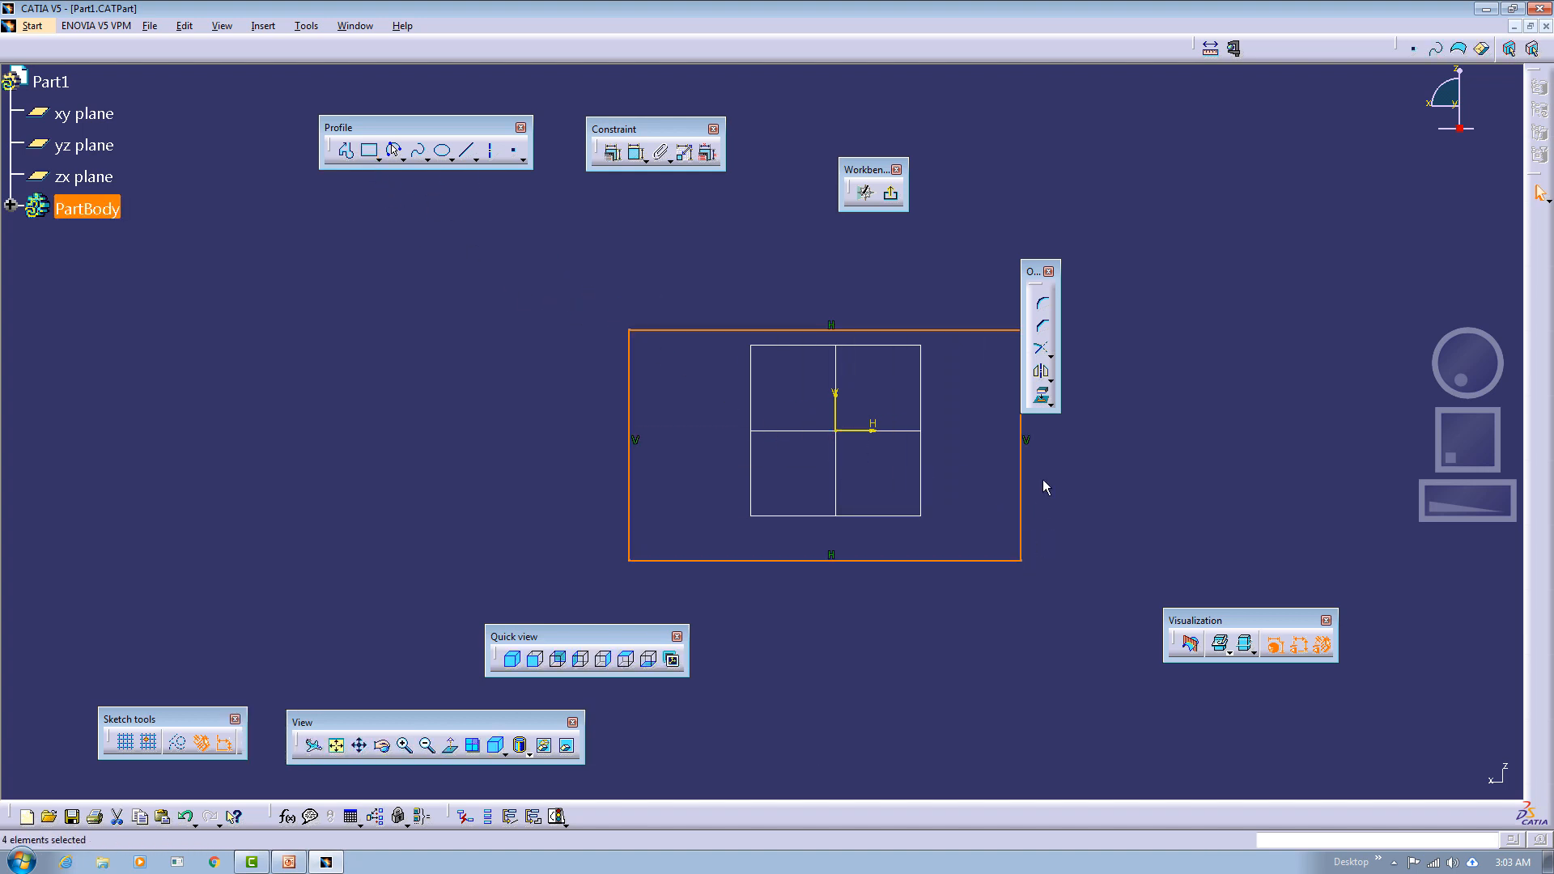
pyautogui.moveTo(1033, 271); pyautogui.dragTo(1159, 280)
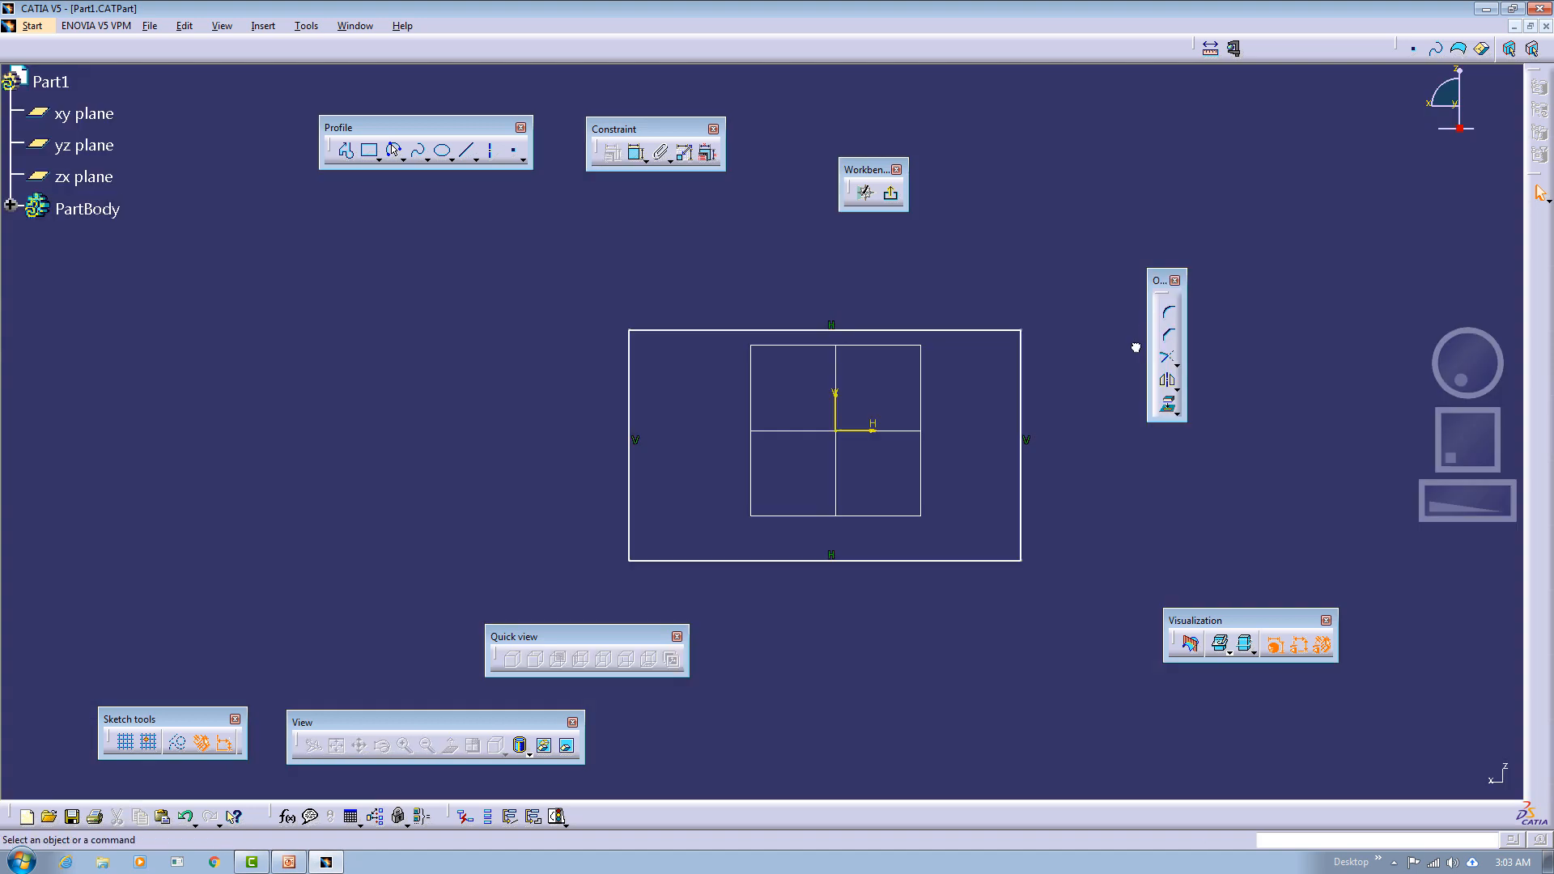
# Pull the rectangle's sides freely to resize it to about 336 by 138 cm around the sketch axes.
pyautogui.moveTo(994, 331); pyautogui.dragTo(1047, 332)
pyautogui.moveTo(1057, 316); pyautogui.dragTo(1032, 345)
pyautogui.moveTo(1079, 397); pyautogui.dragTo(1056, 336)
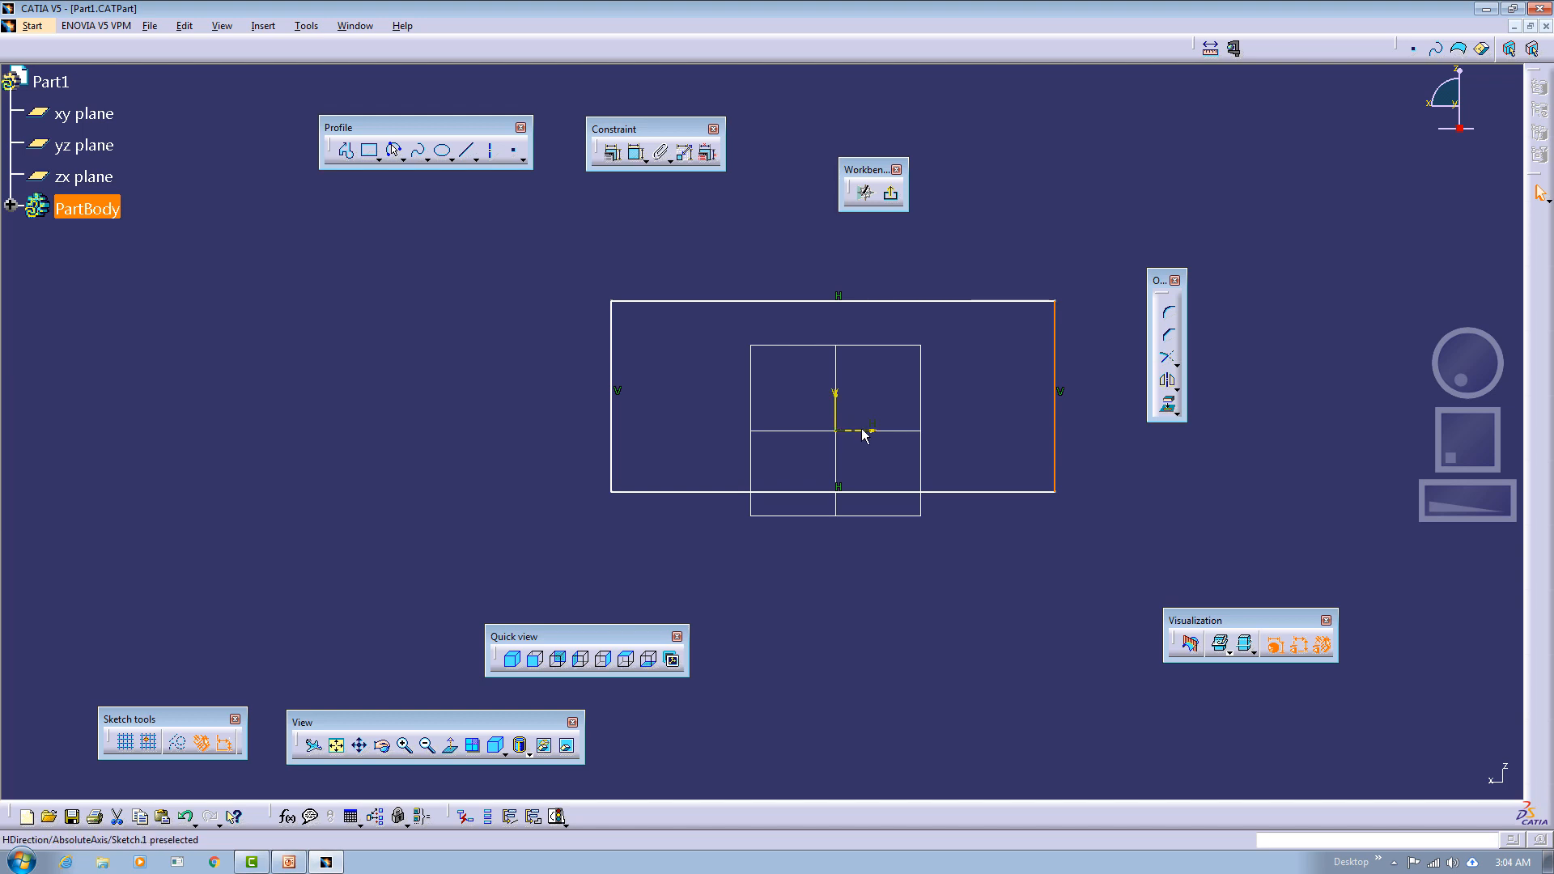
pyautogui.moveTo(1053, 397); pyautogui.dragTo(1079, 419)
pyautogui.click(993, 420)
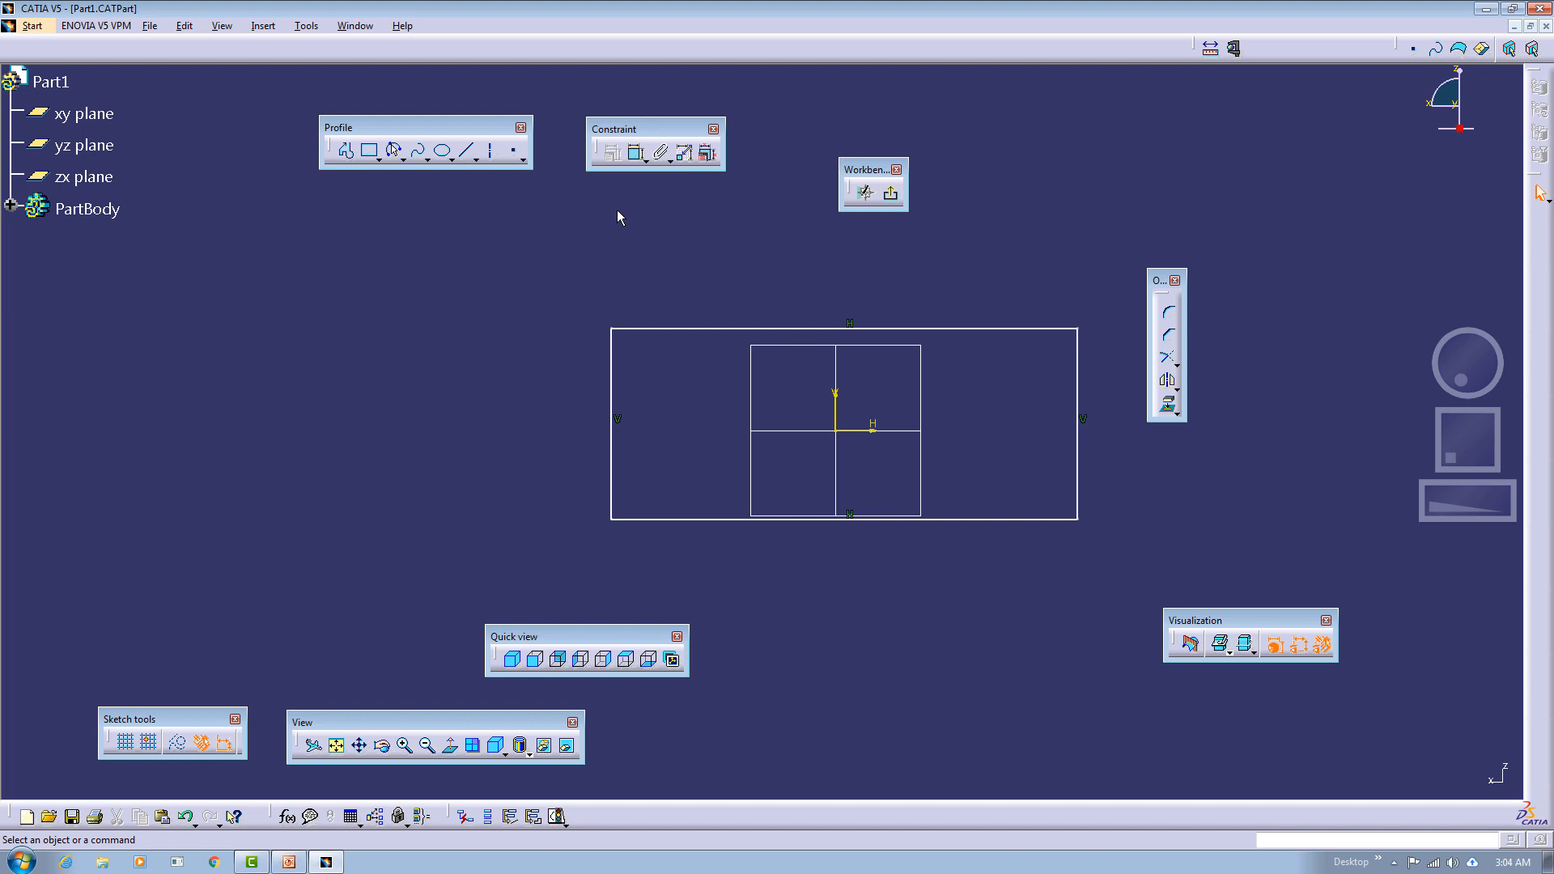
# Dimension the rectangle's upper side and set its width to 350 cm.
pyautogui.click(637, 156)
pyautogui.click(1002, 328)
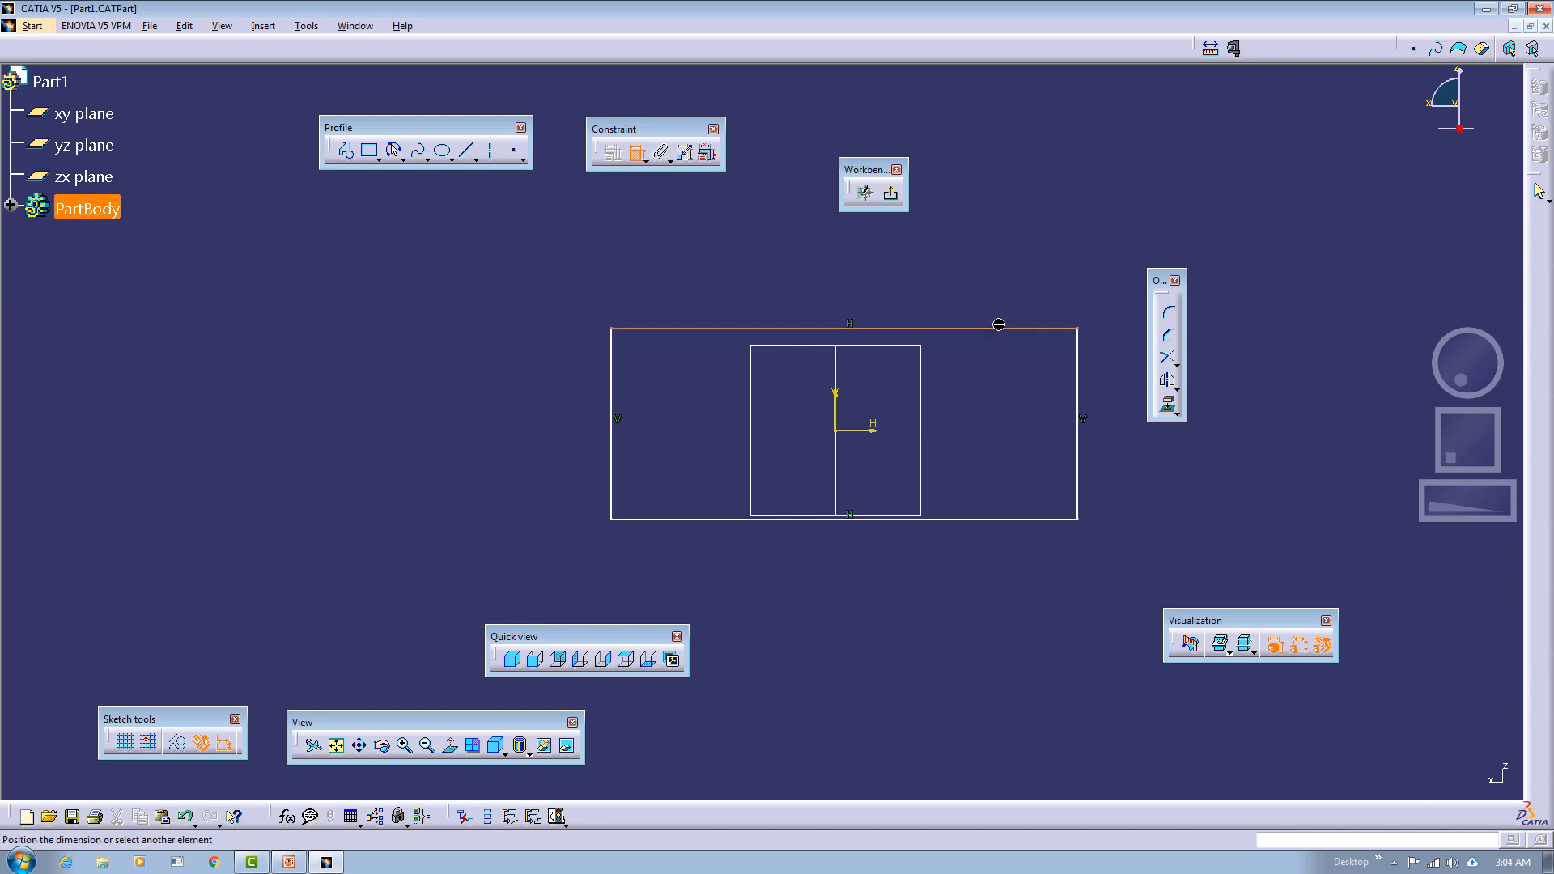
pyautogui.click(854, 285)
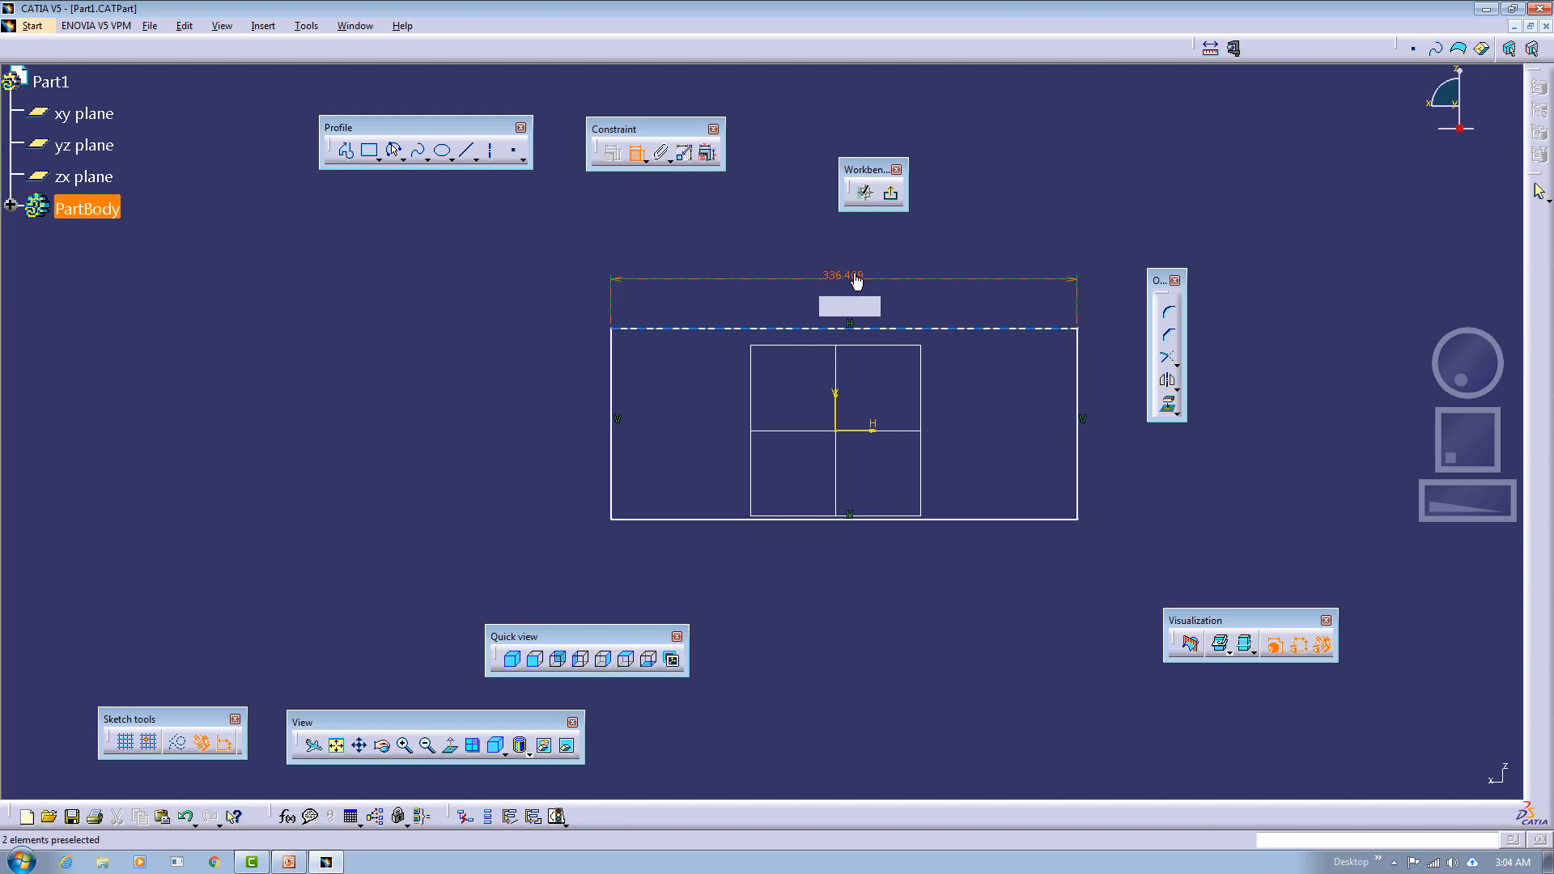
pyautogui.doubleClick(850, 275)
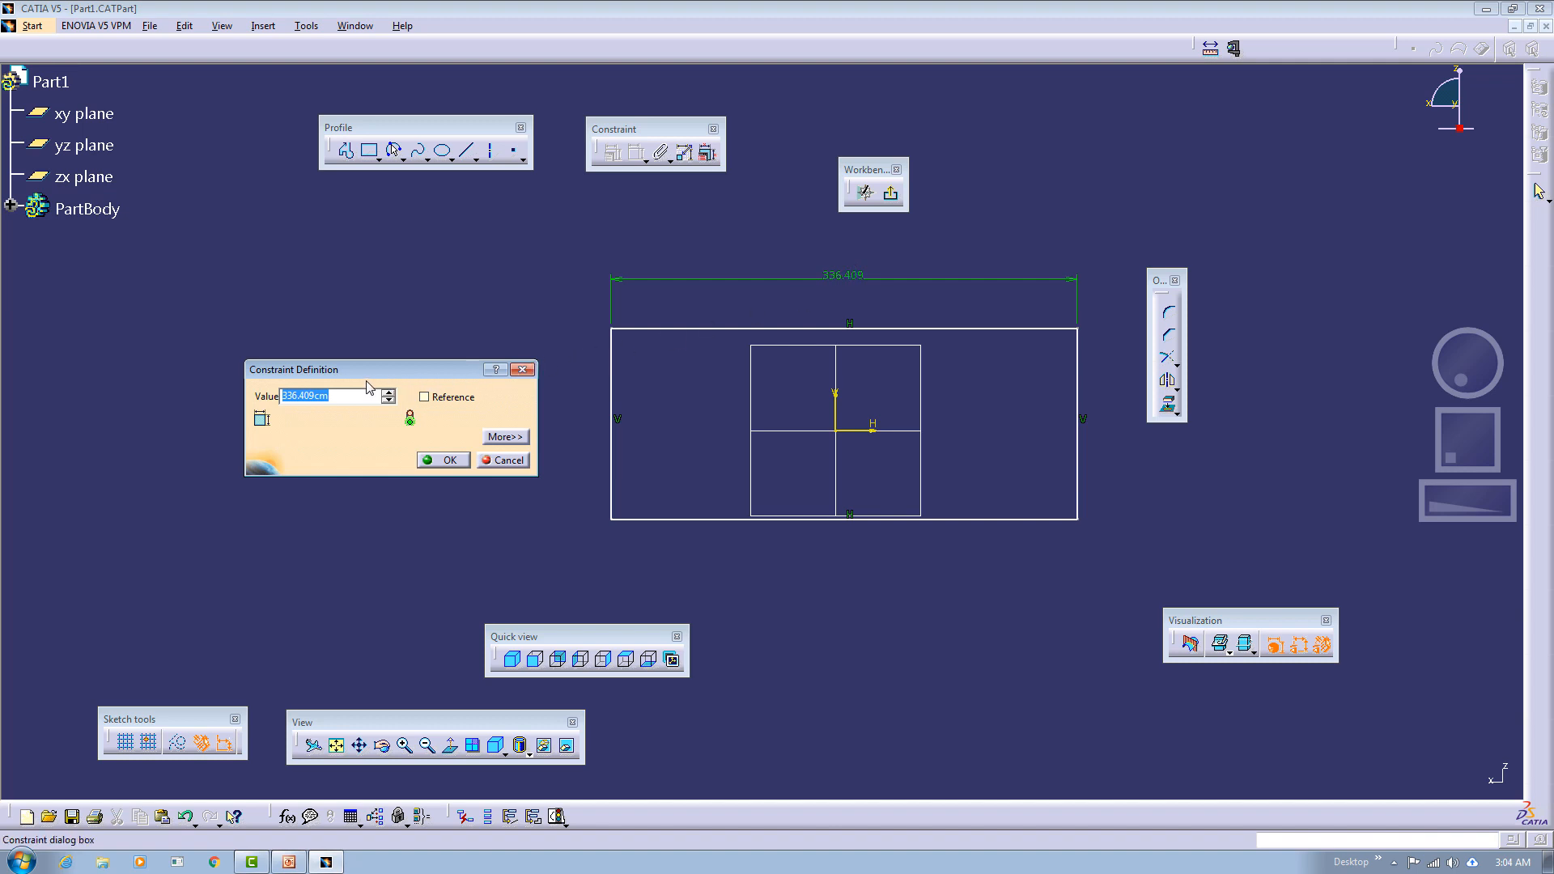
pyautogui.write('350')
pyautogui.press('Return')
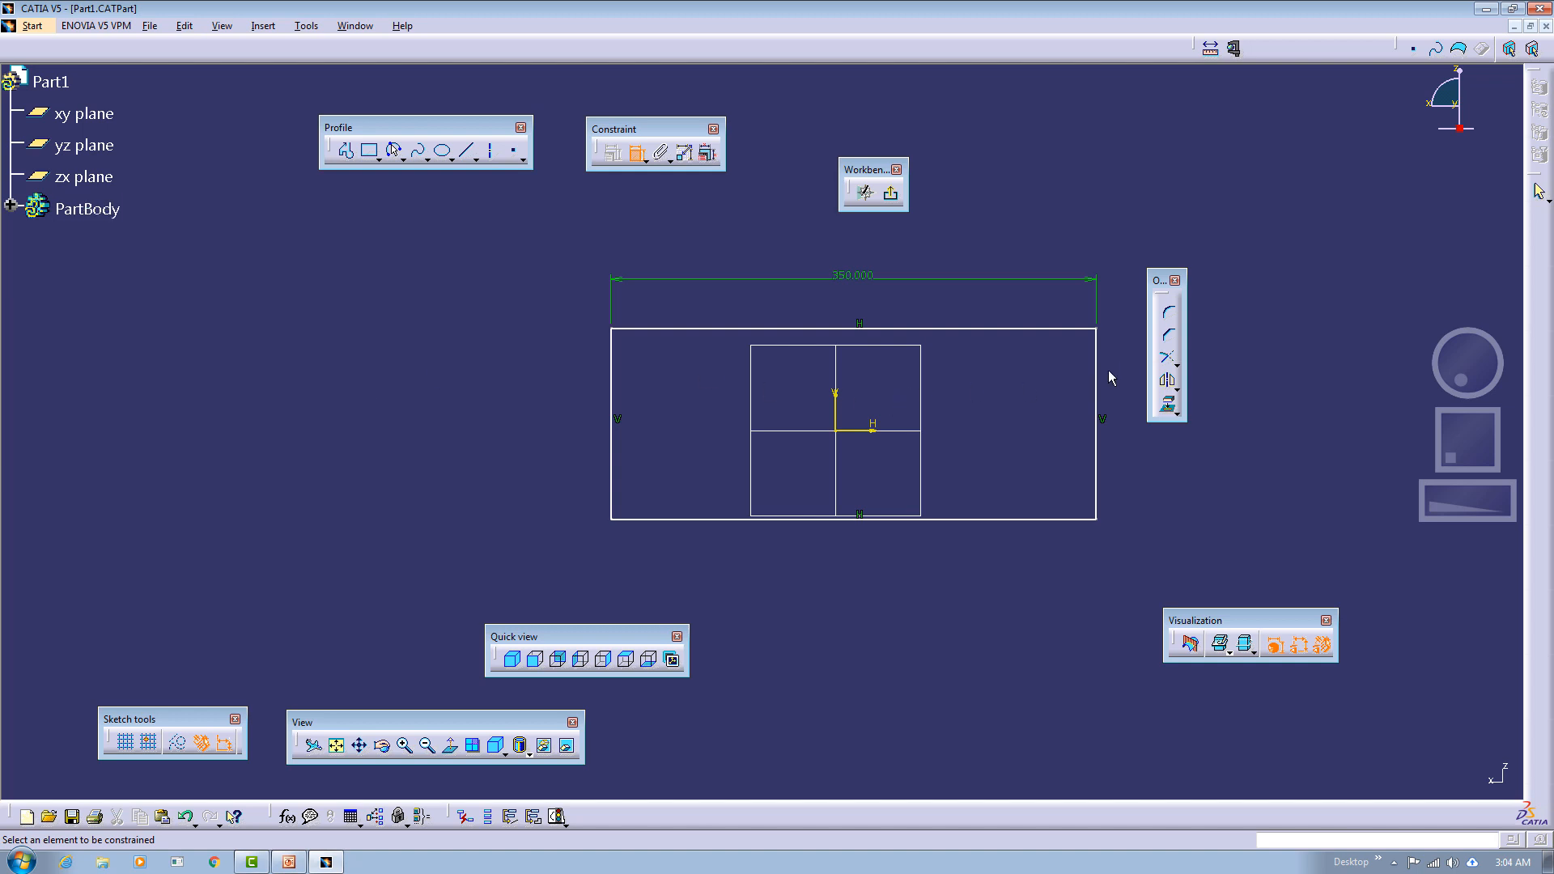
# Dimension the rectangle's right side and set its height to 140 cm.
pyautogui.click(1097, 405)
pyautogui.click(1140, 571)
pyautogui.doubleClick(1143, 566)
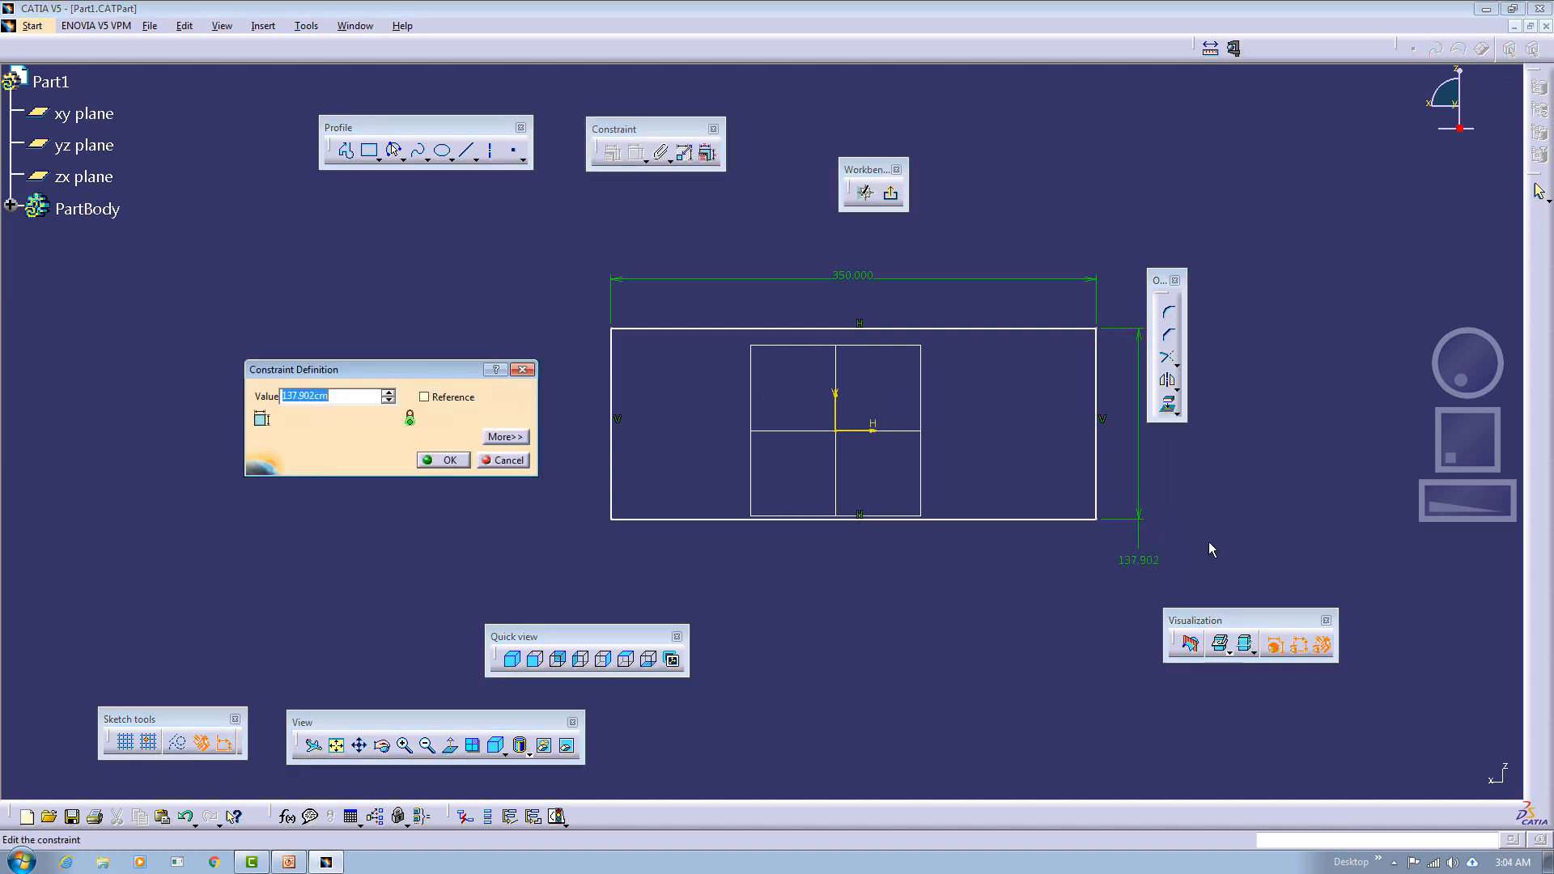
pyautogui.write('140')
pyautogui.press('Return')
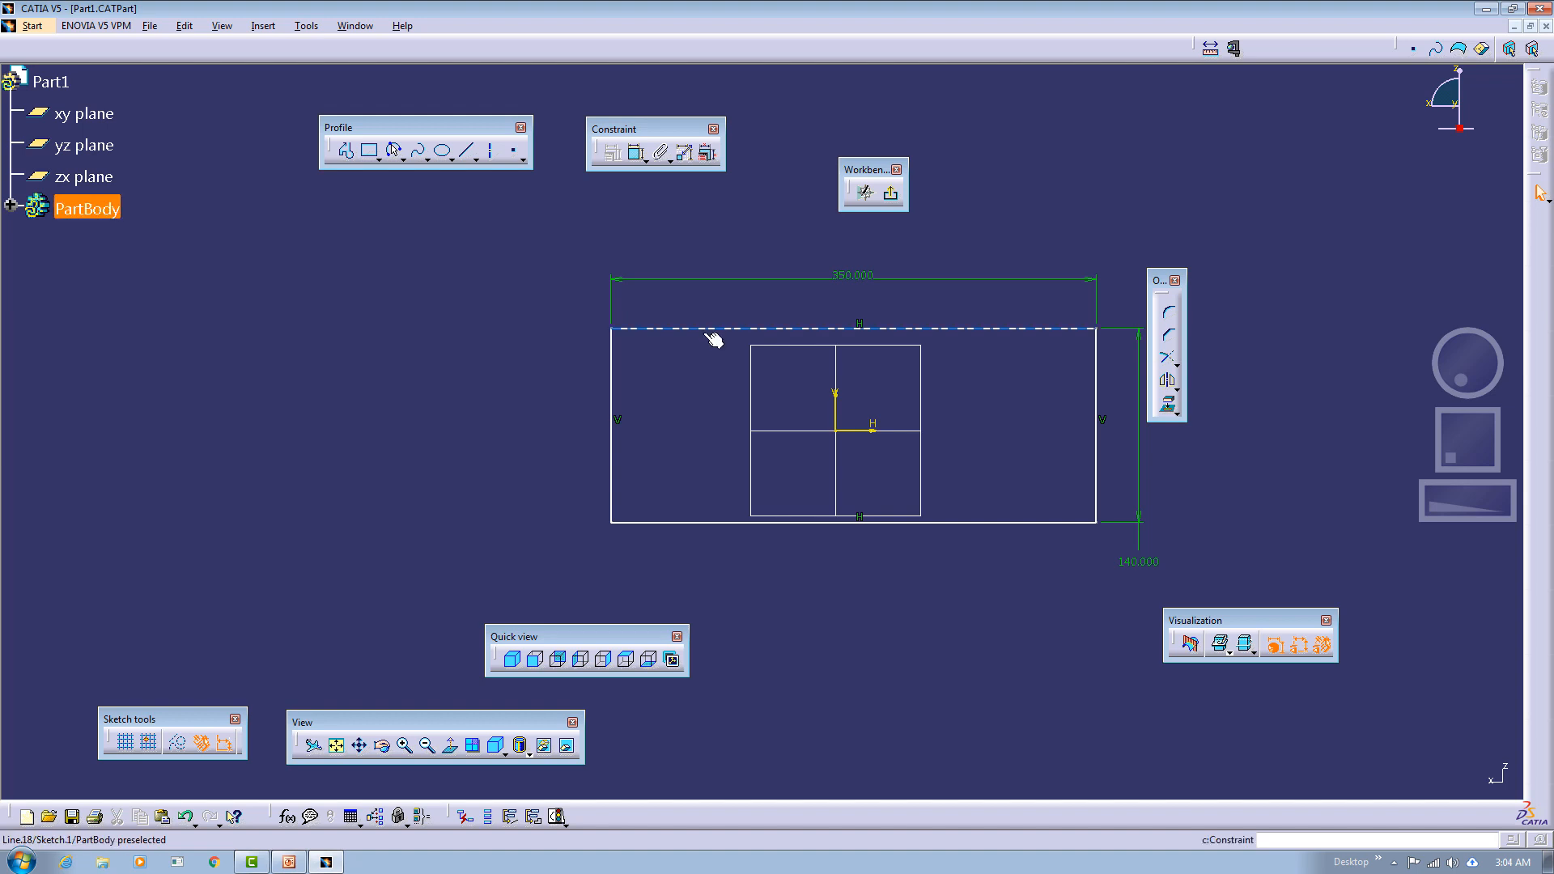
# Shift the dimensioned rectangle around the sketch axes by its upper and right sides, and centre the height value on its dimension line.
pyautogui.moveTo(711, 328)
pyautogui.mouseDown()
pyautogui.moveTo(618, 230)
pyautogui.moveTo(874, 410)
pyautogui.moveTo(659, 472)
pyautogui.moveTo(680, 302)
pyautogui.moveTo(696, 301)
pyautogui.mouseUp()
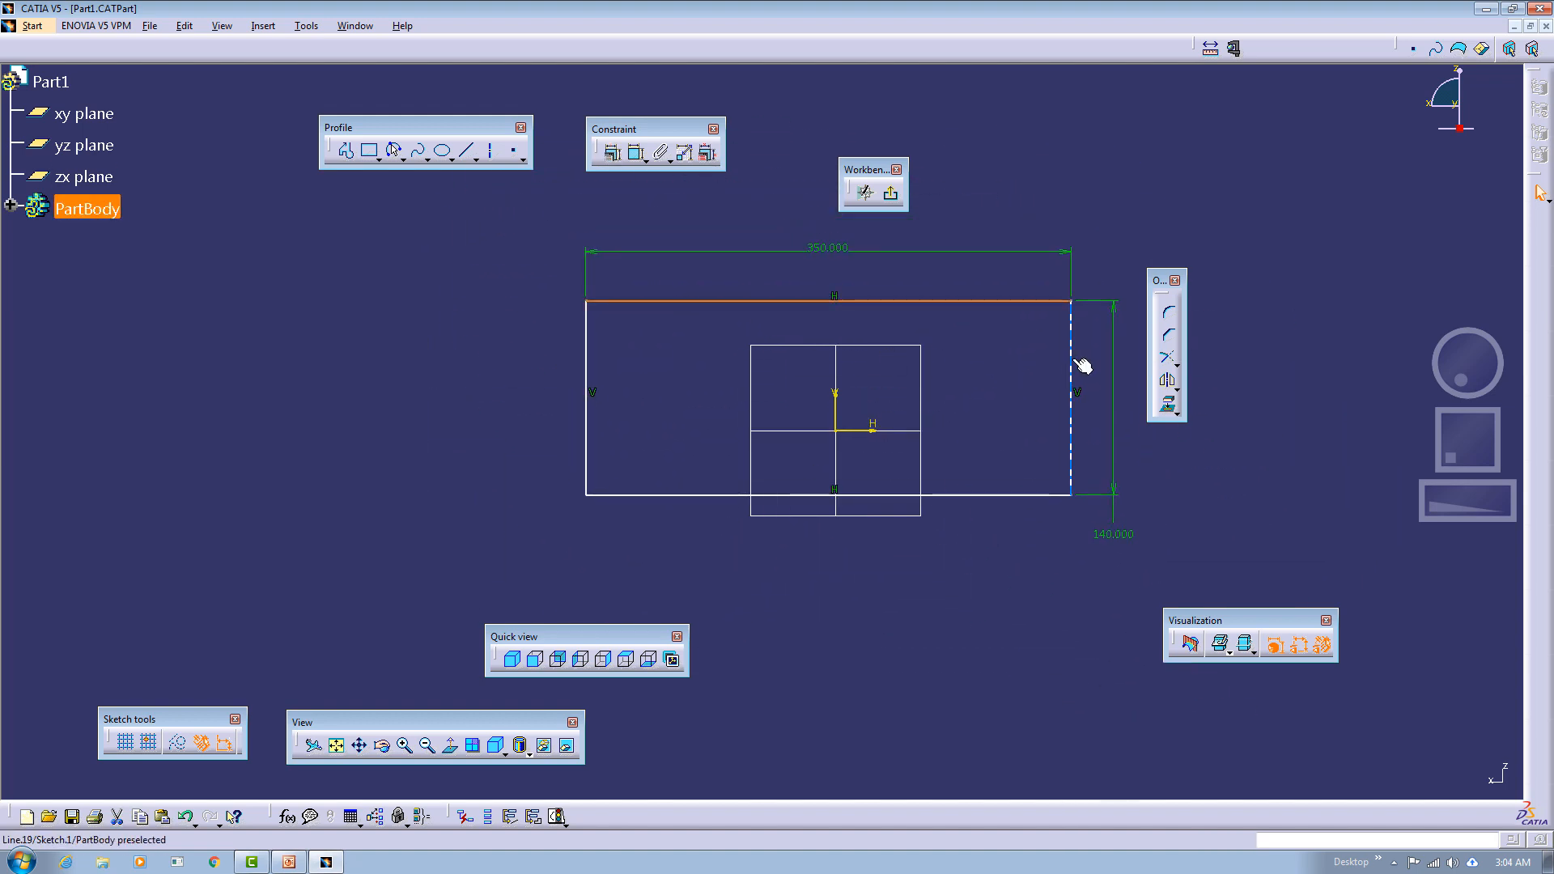
pyautogui.moveTo(1080, 361); pyautogui.dragTo(1055, 387)
pyautogui.click(1112, 375)
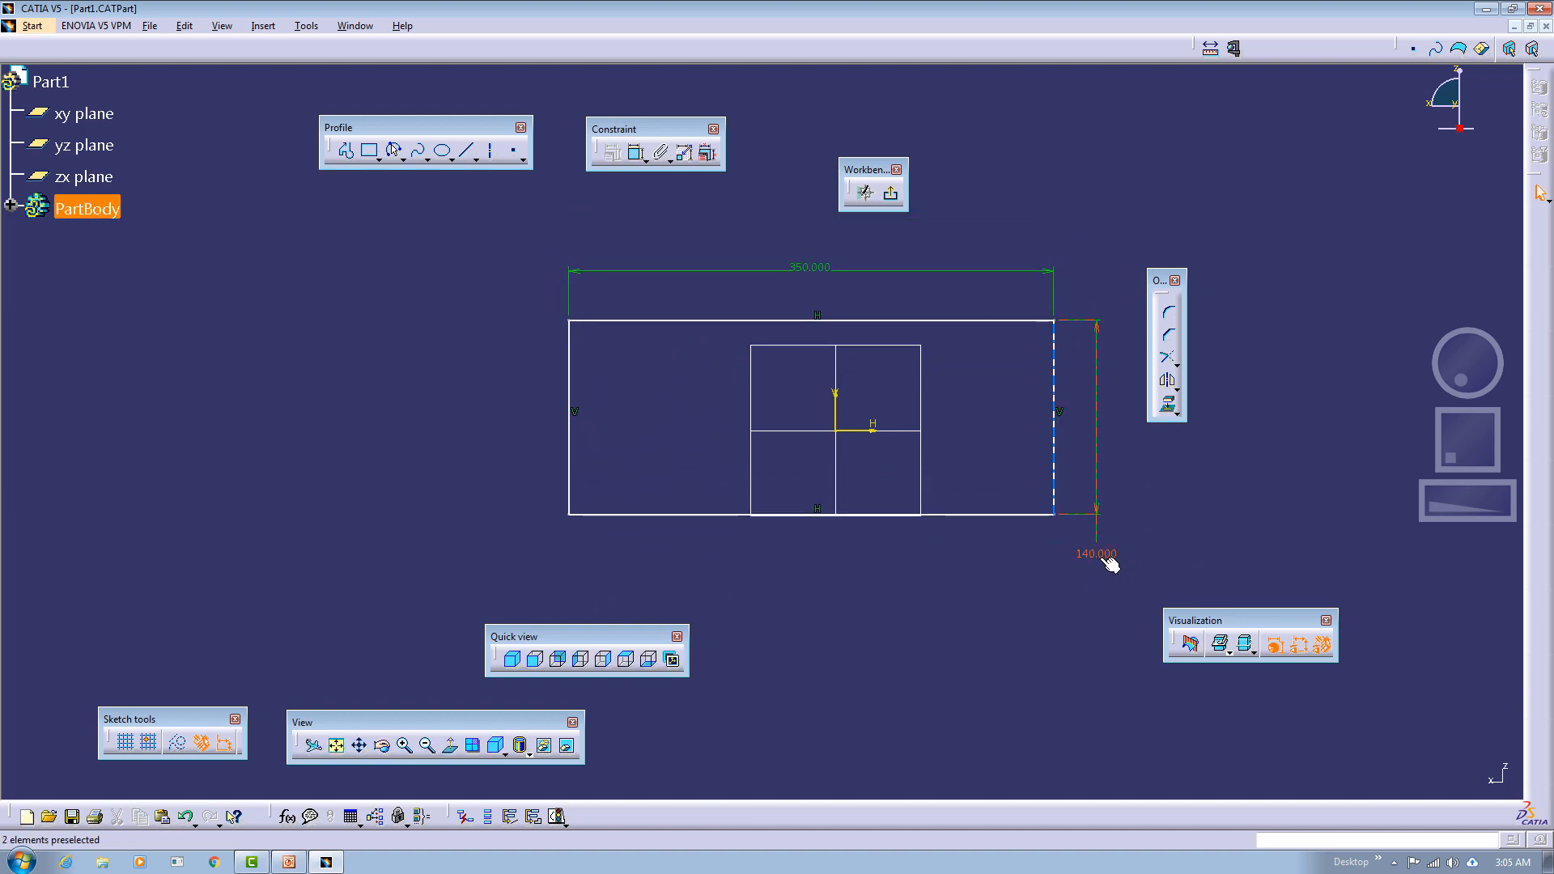
pyautogui.moveTo(1097, 561); pyautogui.dragTo(1095, 407)
pyautogui.click(980, 387)
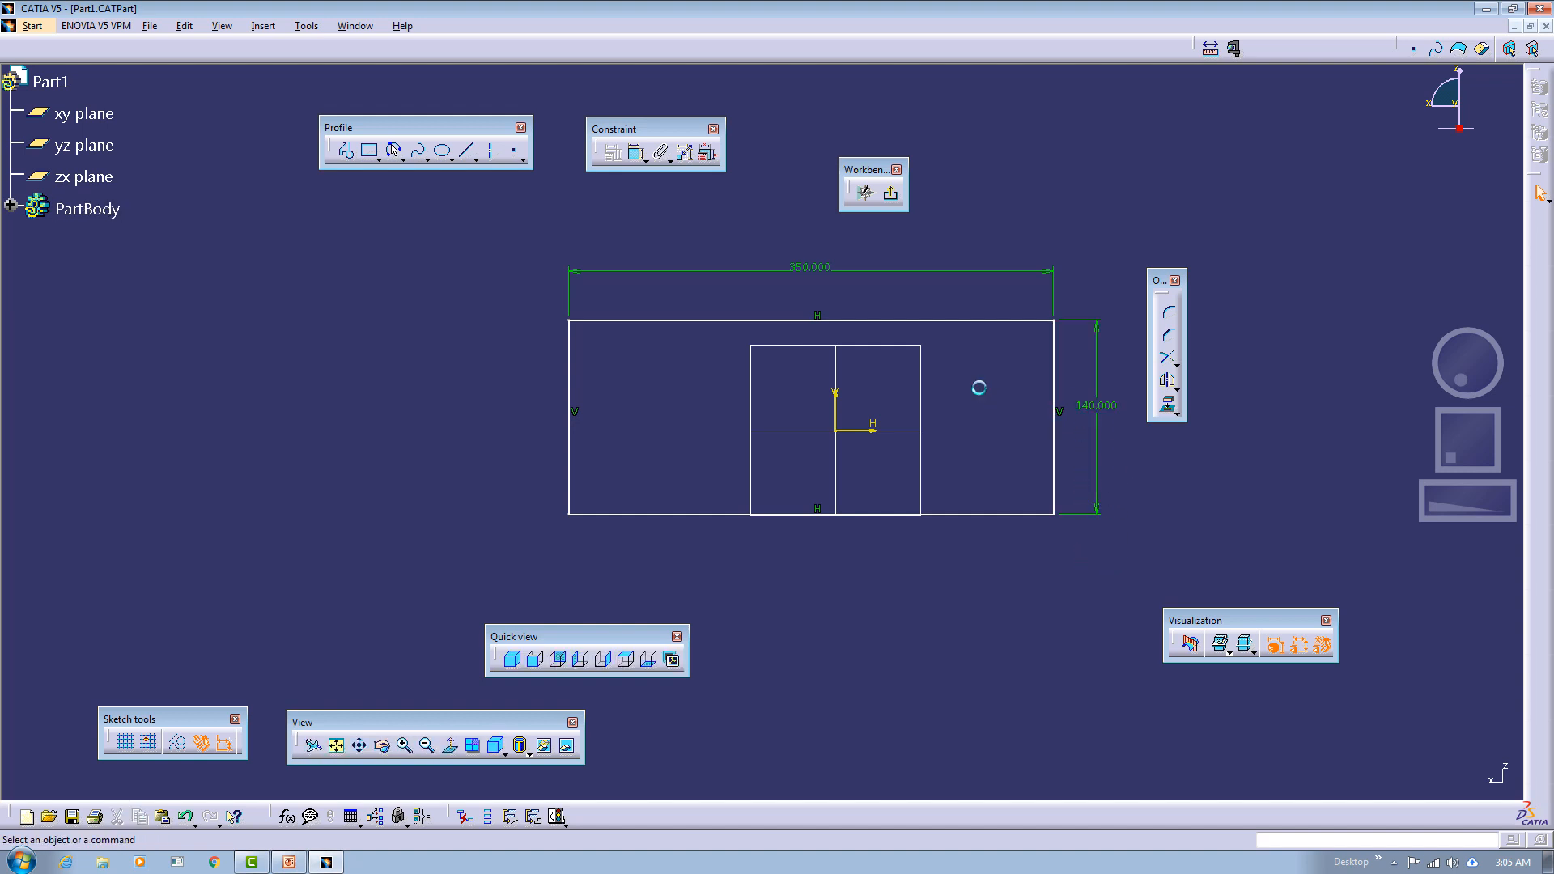
pyautogui.moveTo(1017, 324)
pyautogui.mouseDown()
pyautogui.moveTo(1016, 367)
pyautogui.moveTo(1033, 346)
pyautogui.mouseUp()
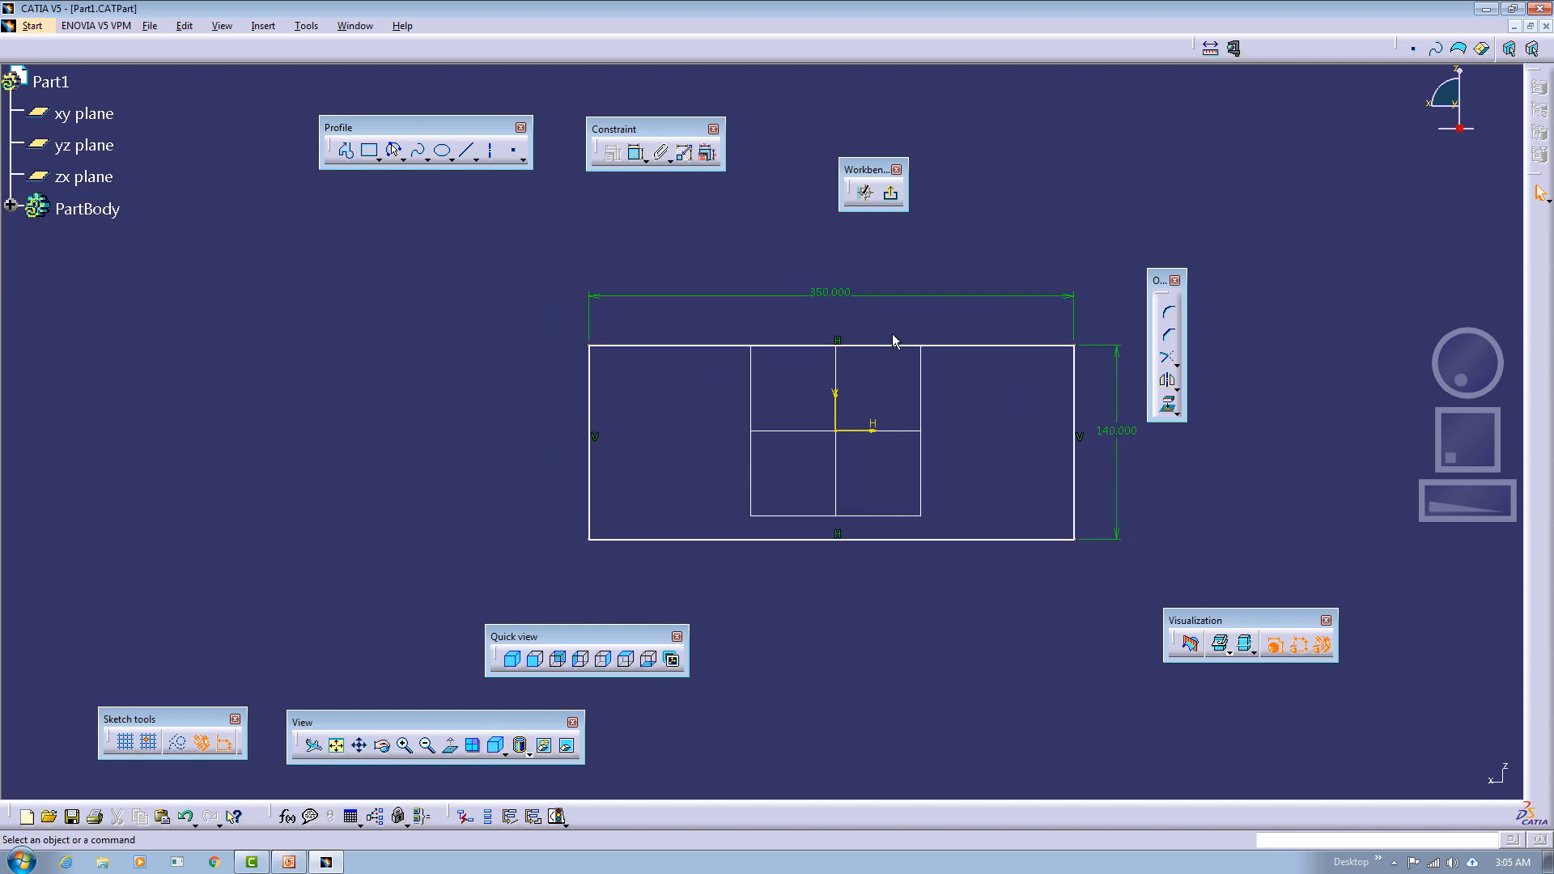
pyautogui.moveTo(937, 345)
pyautogui.mouseDown()
pyautogui.moveTo(912, 281)
pyautogui.moveTo(936, 347)
pyautogui.moveTo(949, 327)
pyautogui.mouseUp()
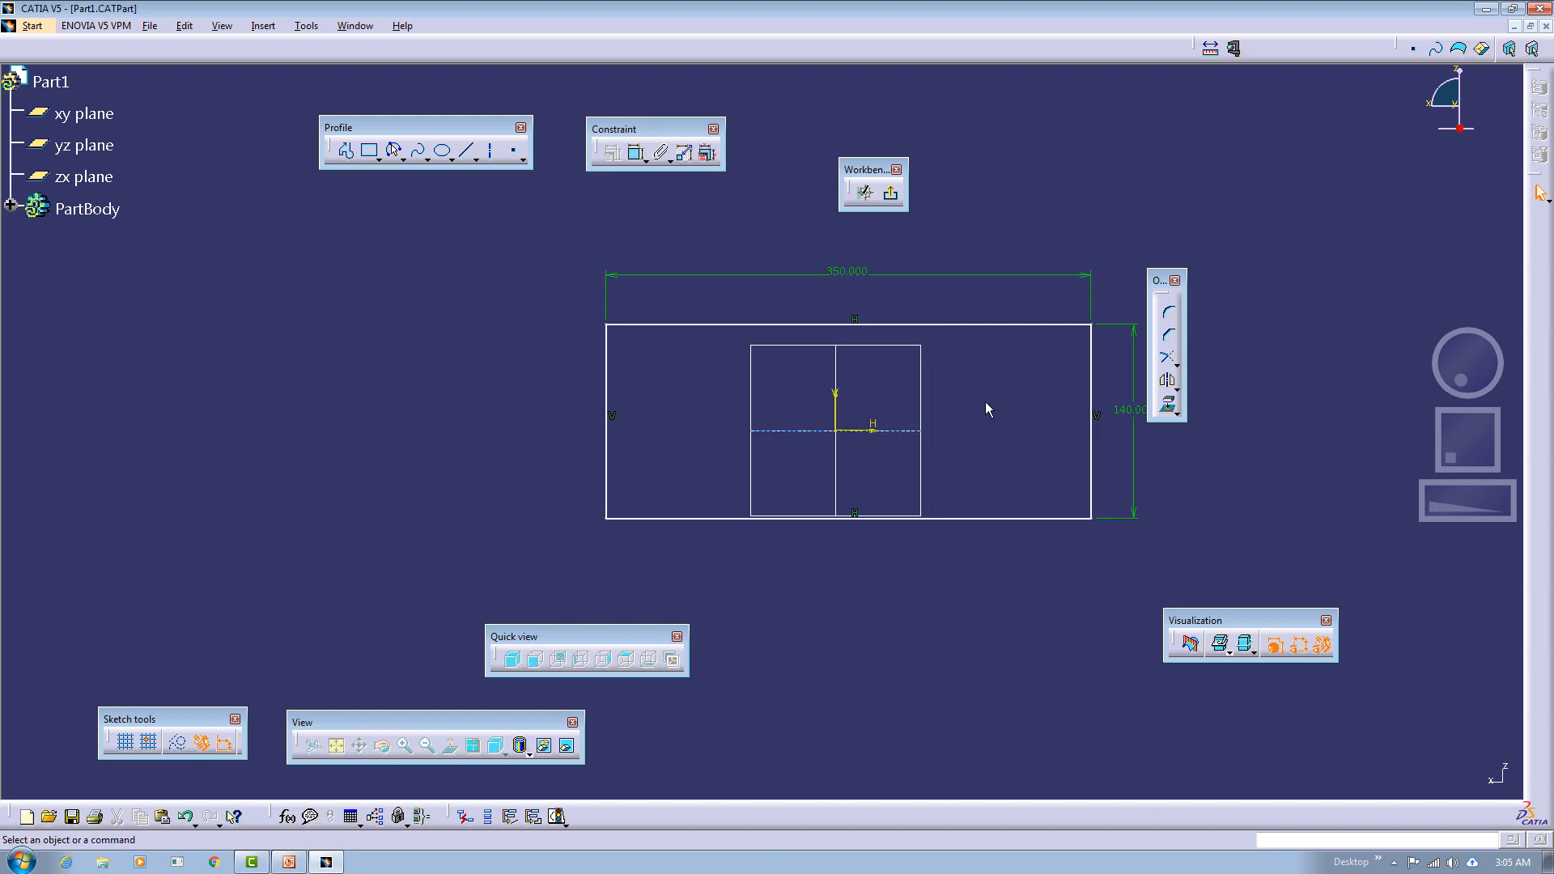
# Constrain the distance between the horizontal axis and the rectangle's upper side to 70 cm.
pyautogui.click(637, 154)
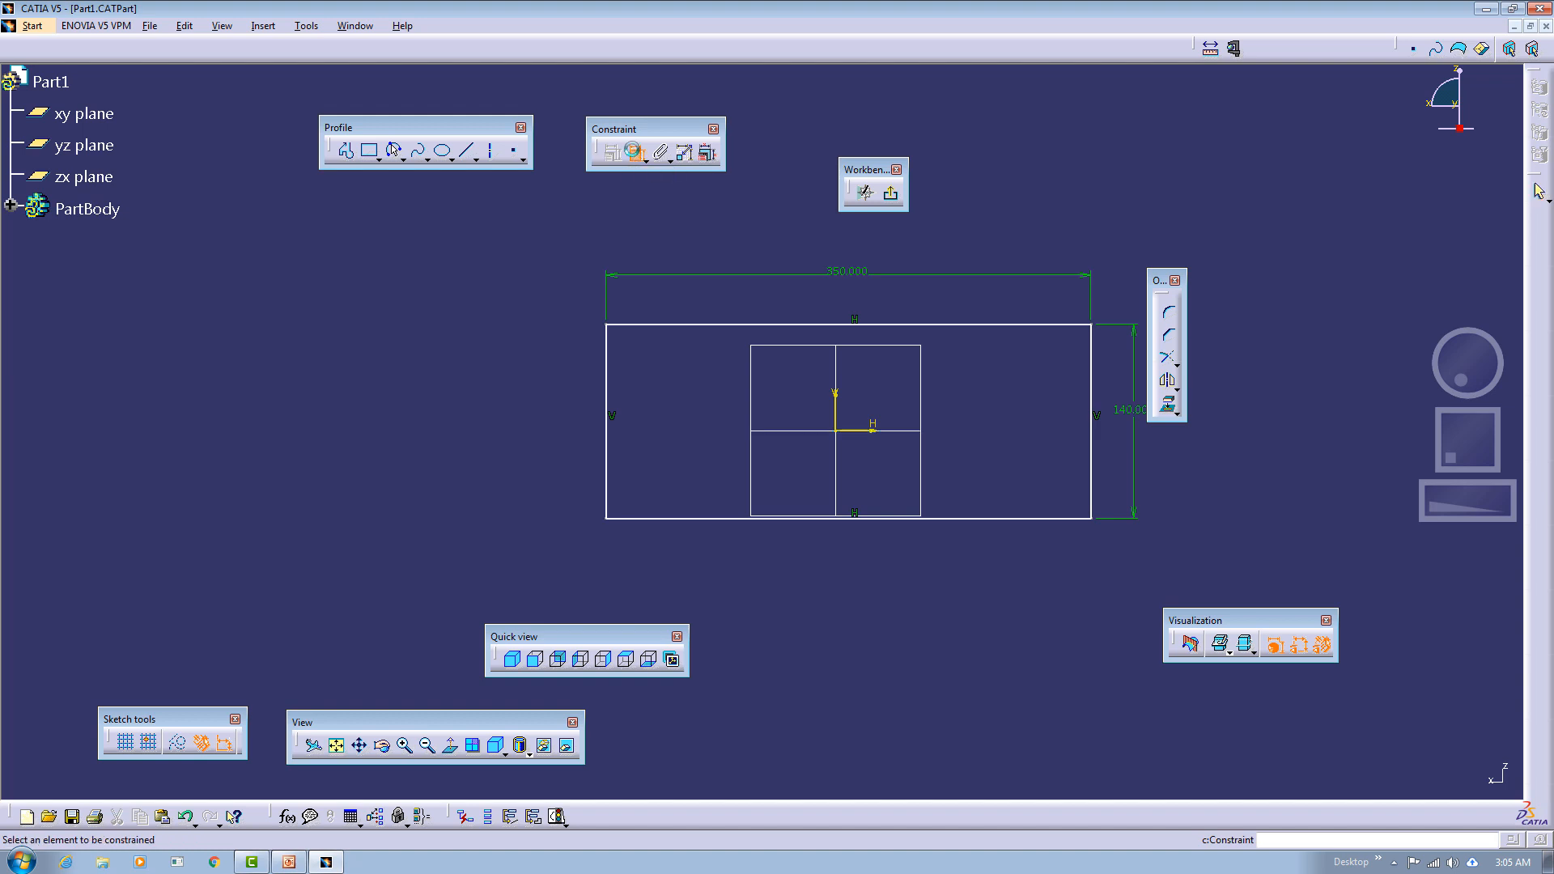
pyautogui.click(870, 432)
pyautogui.click(961, 324)
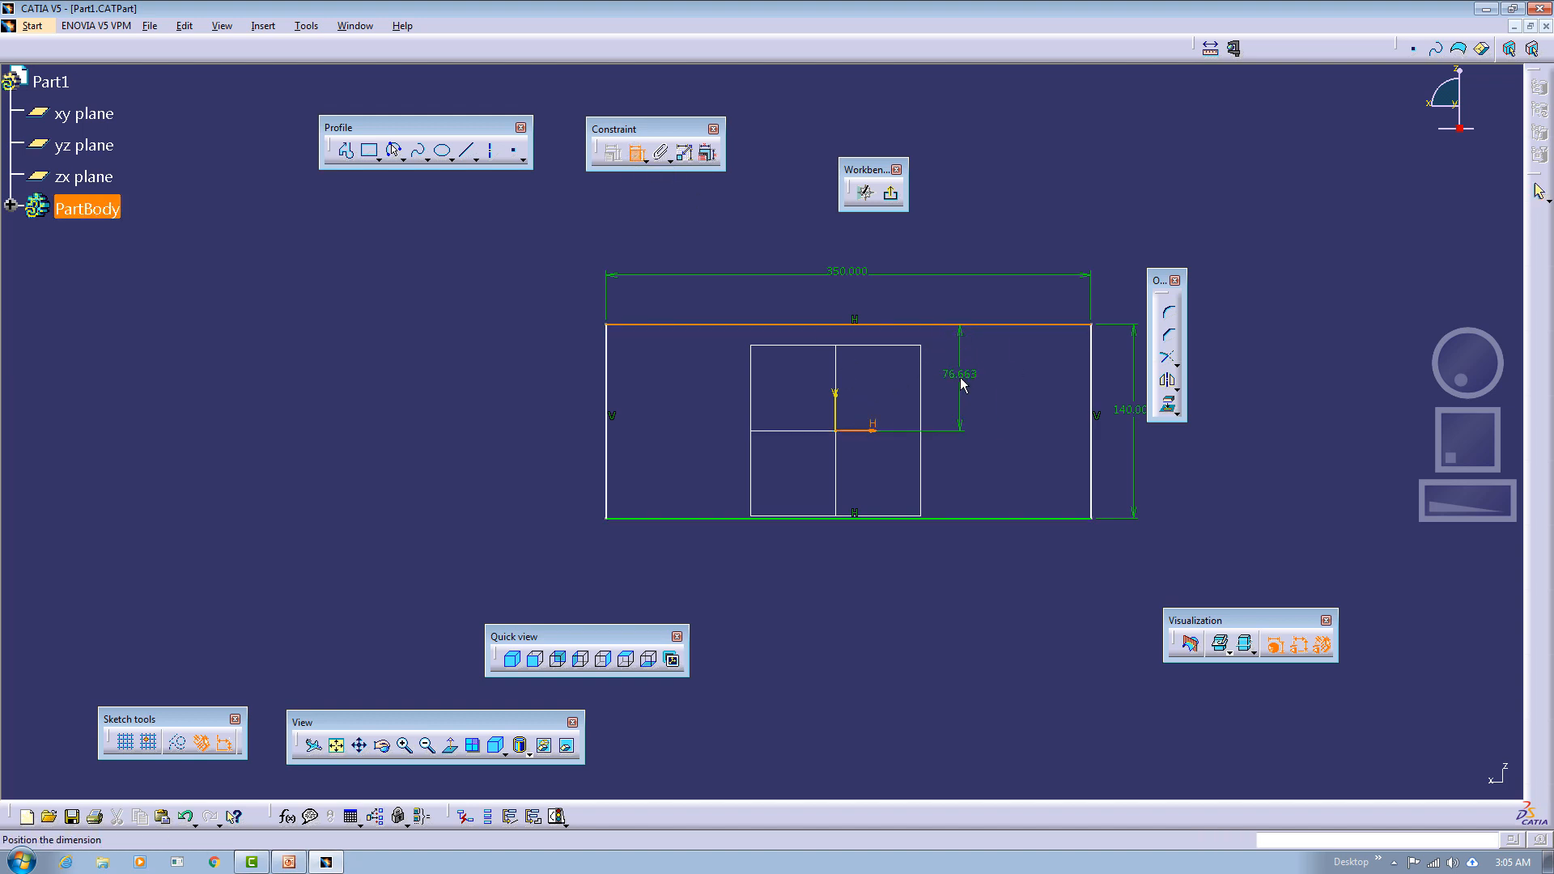
pyautogui.click(965, 380)
pyautogui.doubleClick(965, 378)
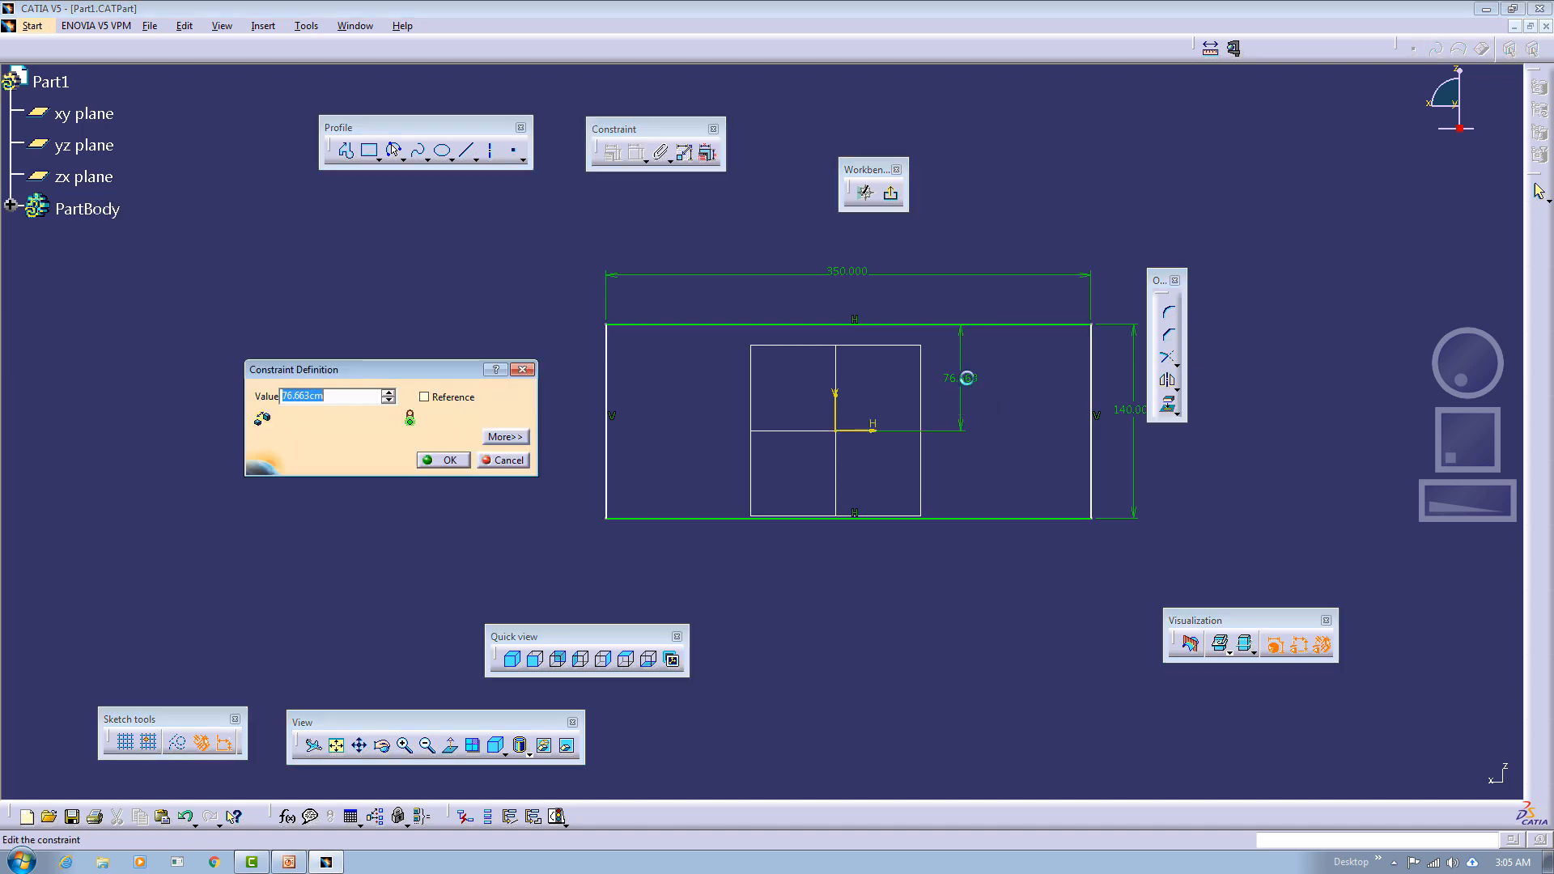
pyautogui.write('70')
pyautogui.press('Return')
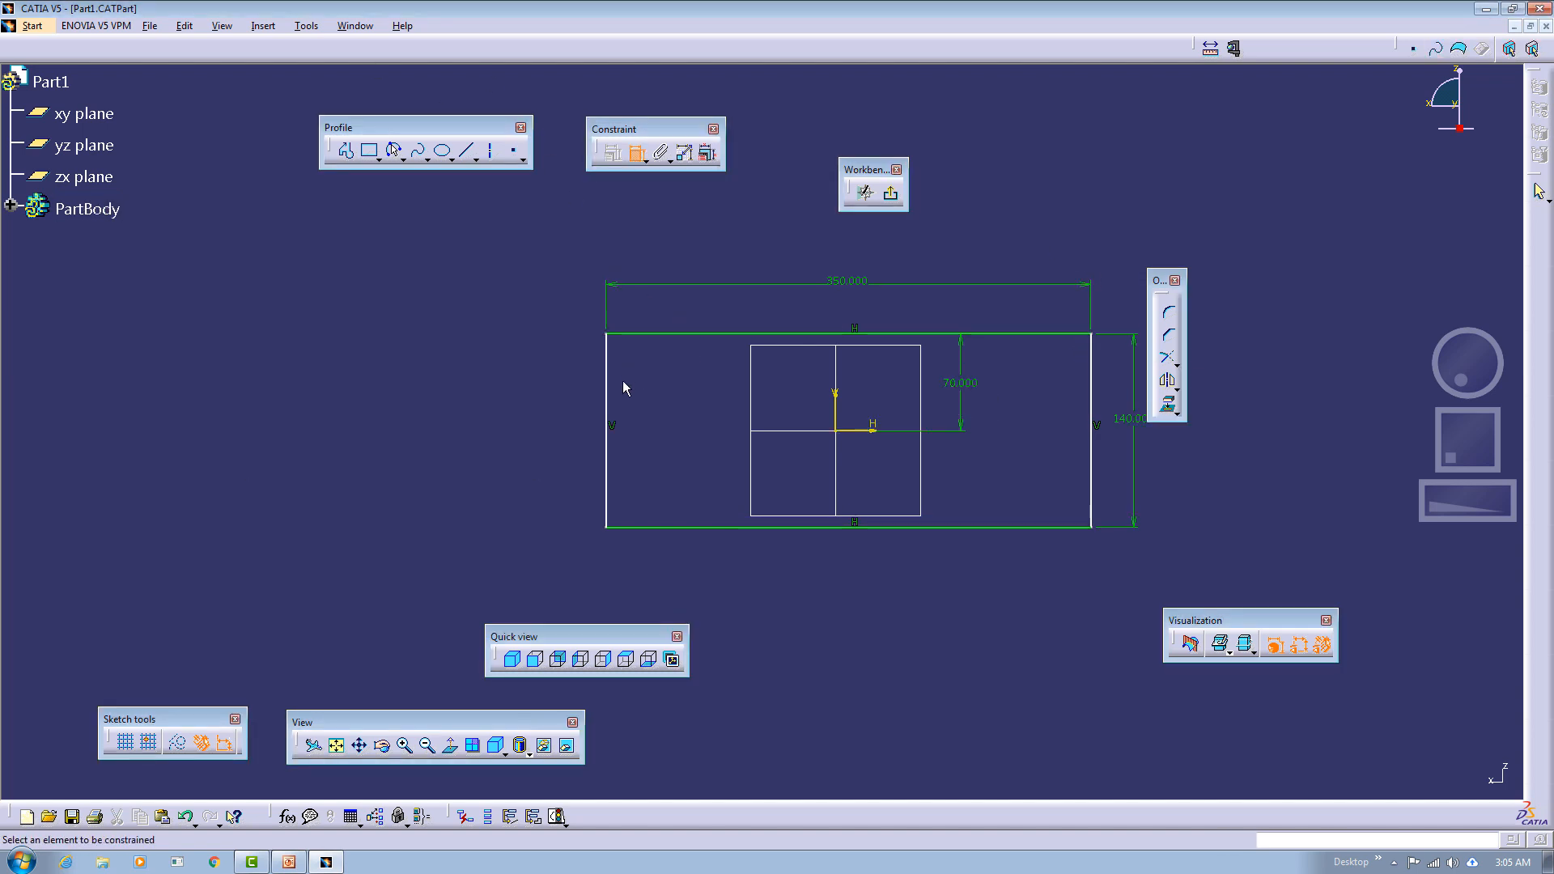
# Constrain the distance between the rectangle's left side and the vertical axis to 175 cm.
pyautogui.click(607, 406)
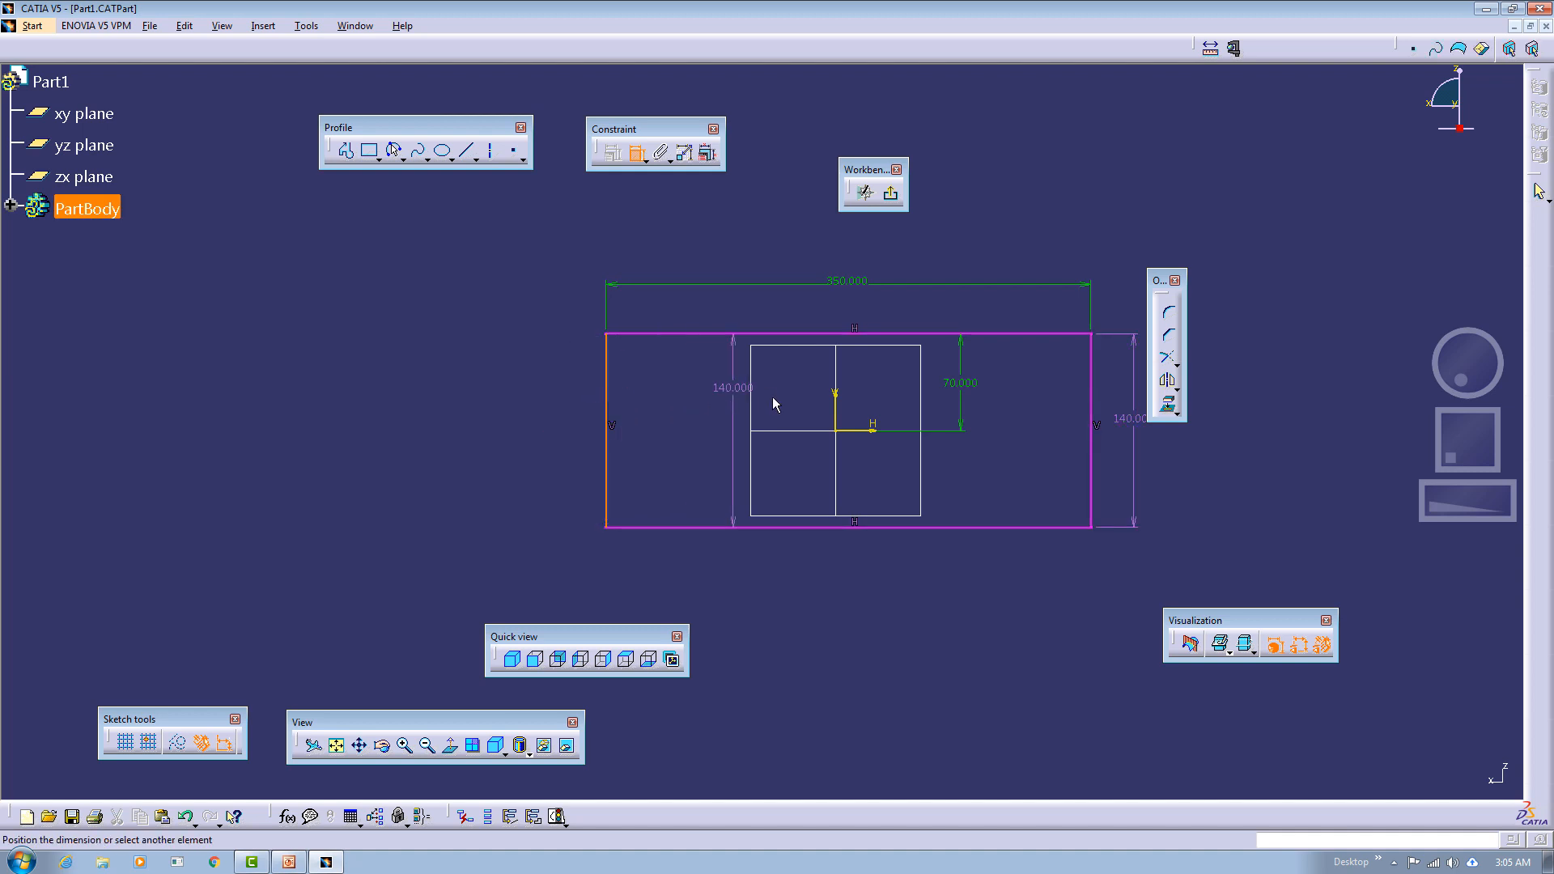
pyautogui.click(837, 414)
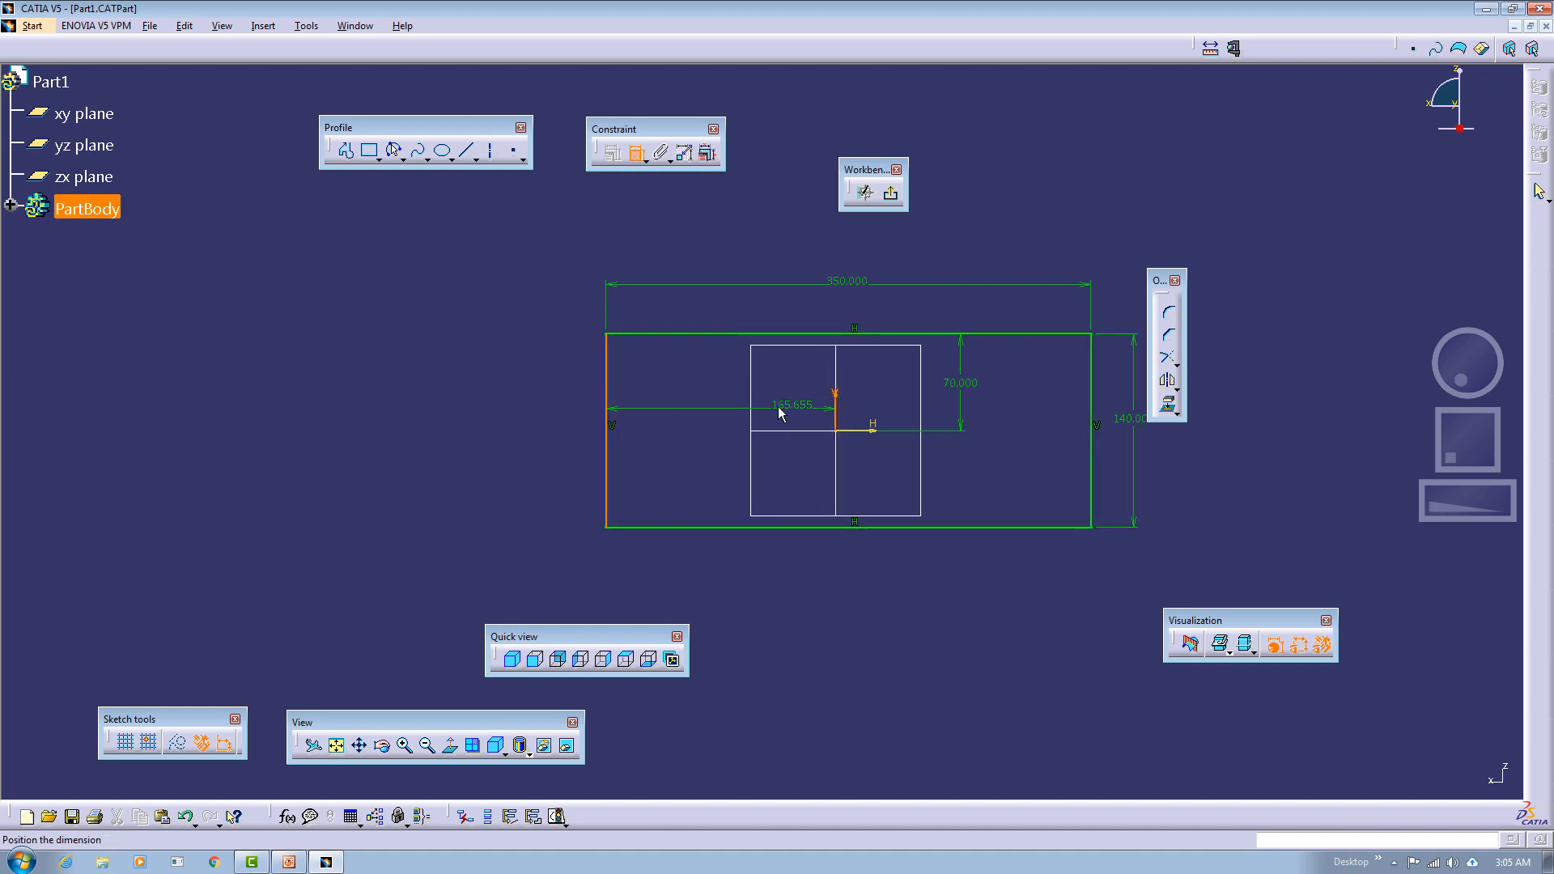
pyautogui.doubleClick(731, 417)
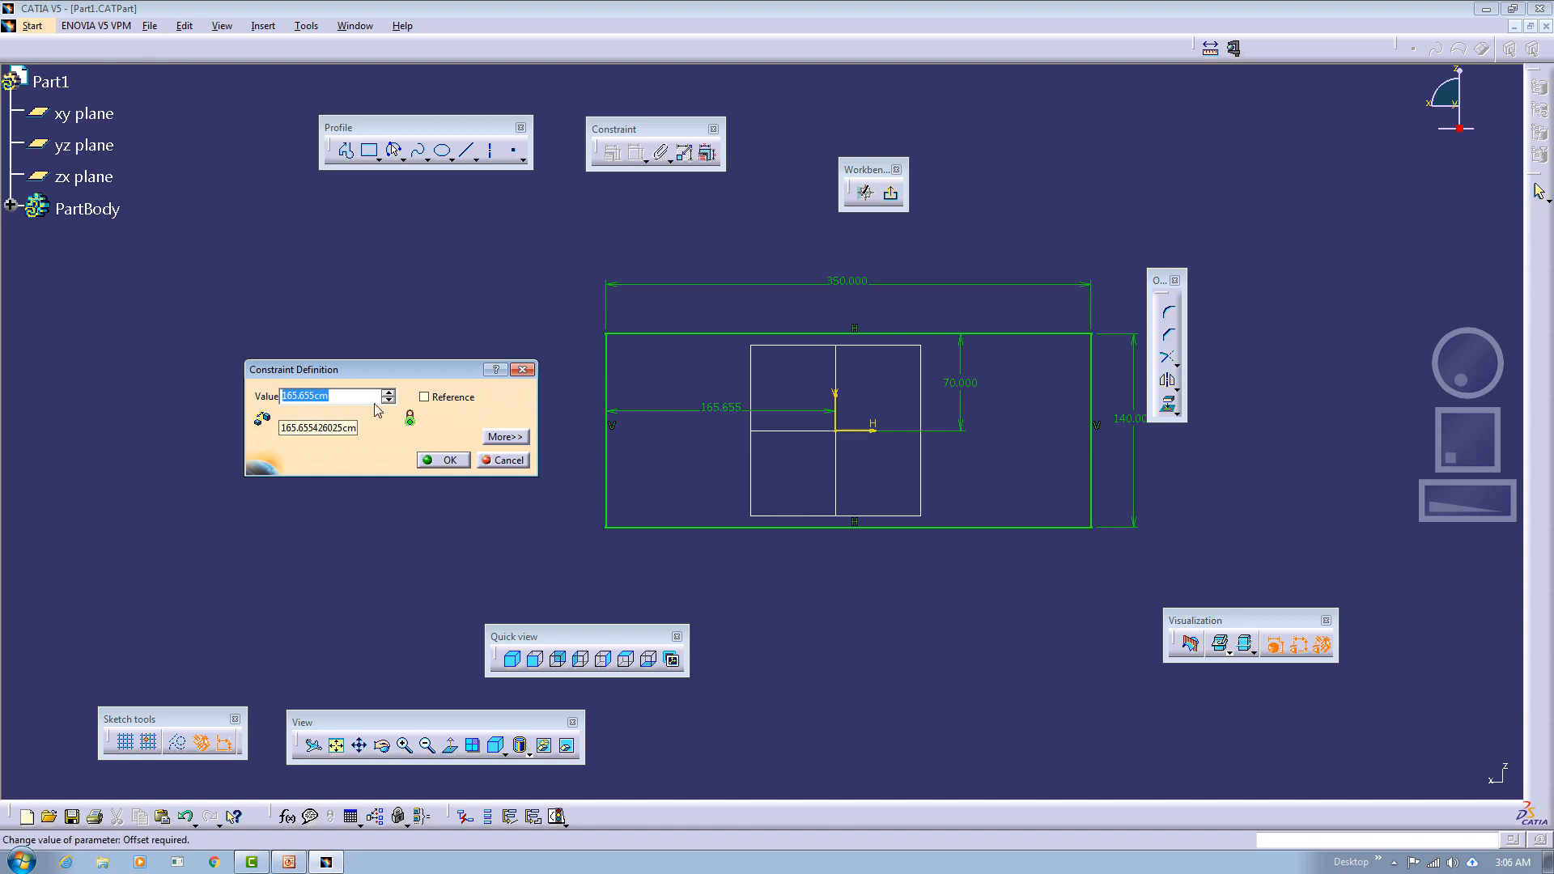
pyautogui.write('175')
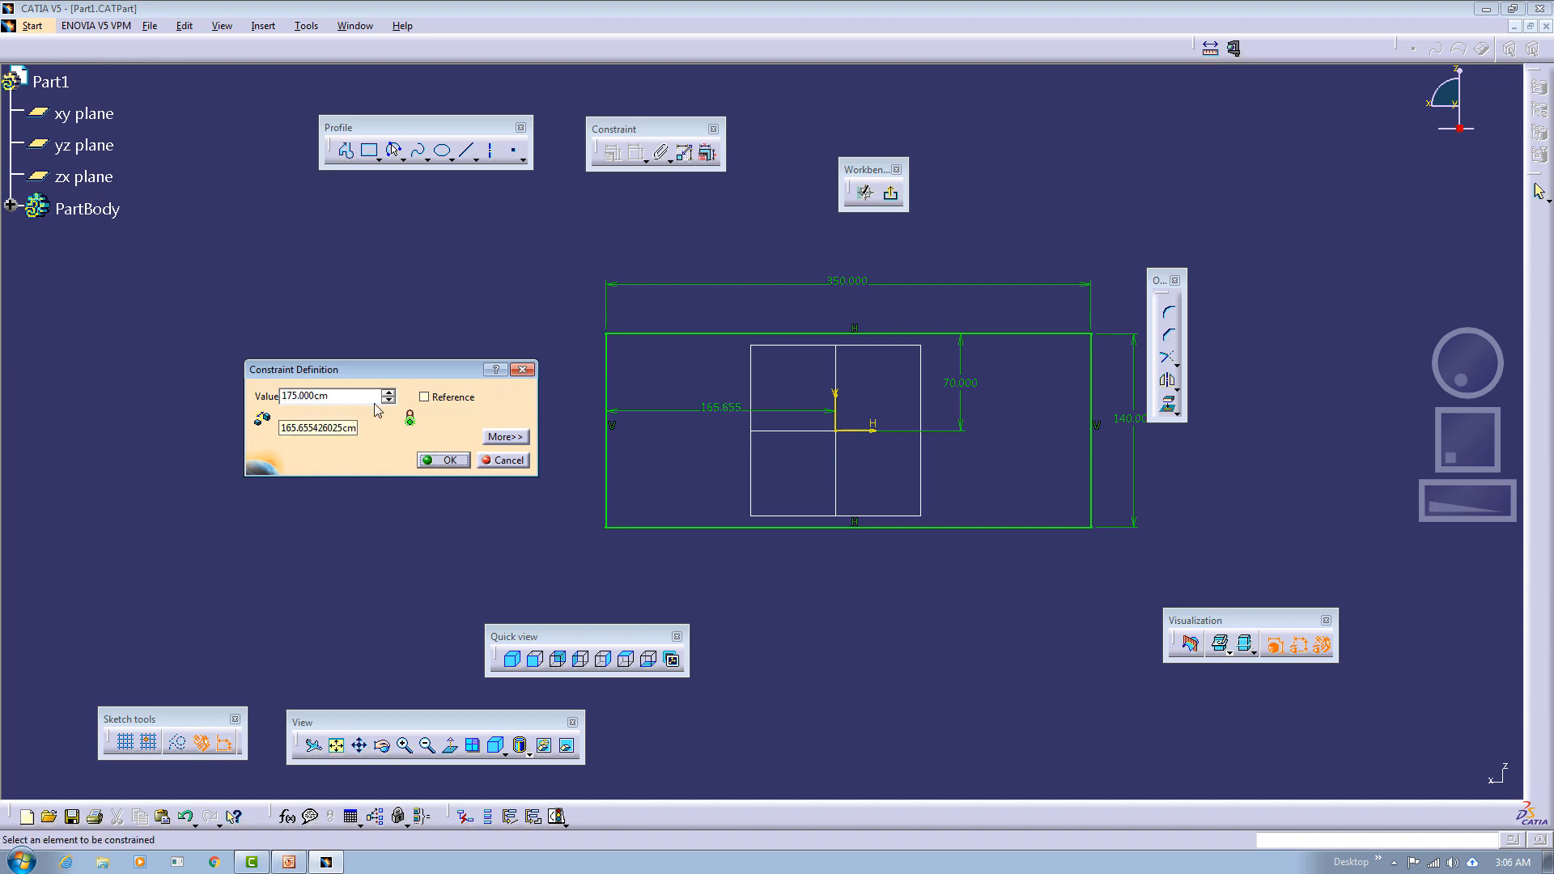
pyautogui.press('Return')
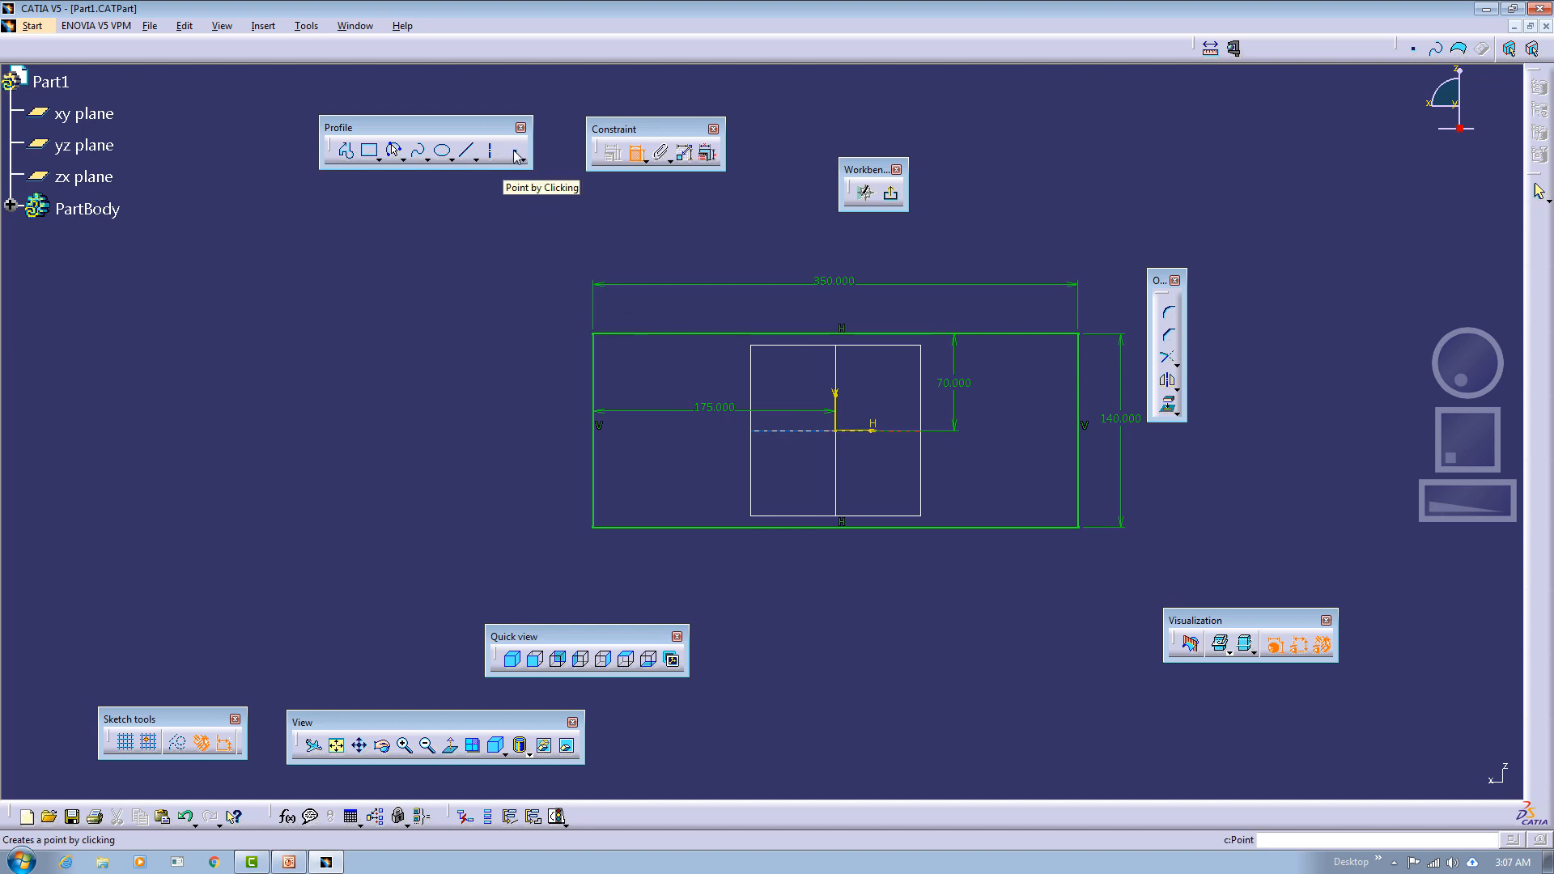
# Place a single point to the left of the rectangle and select it with a selection window around it.
pyautogui.click(516, 156)
pyautogui.click(437, 348)
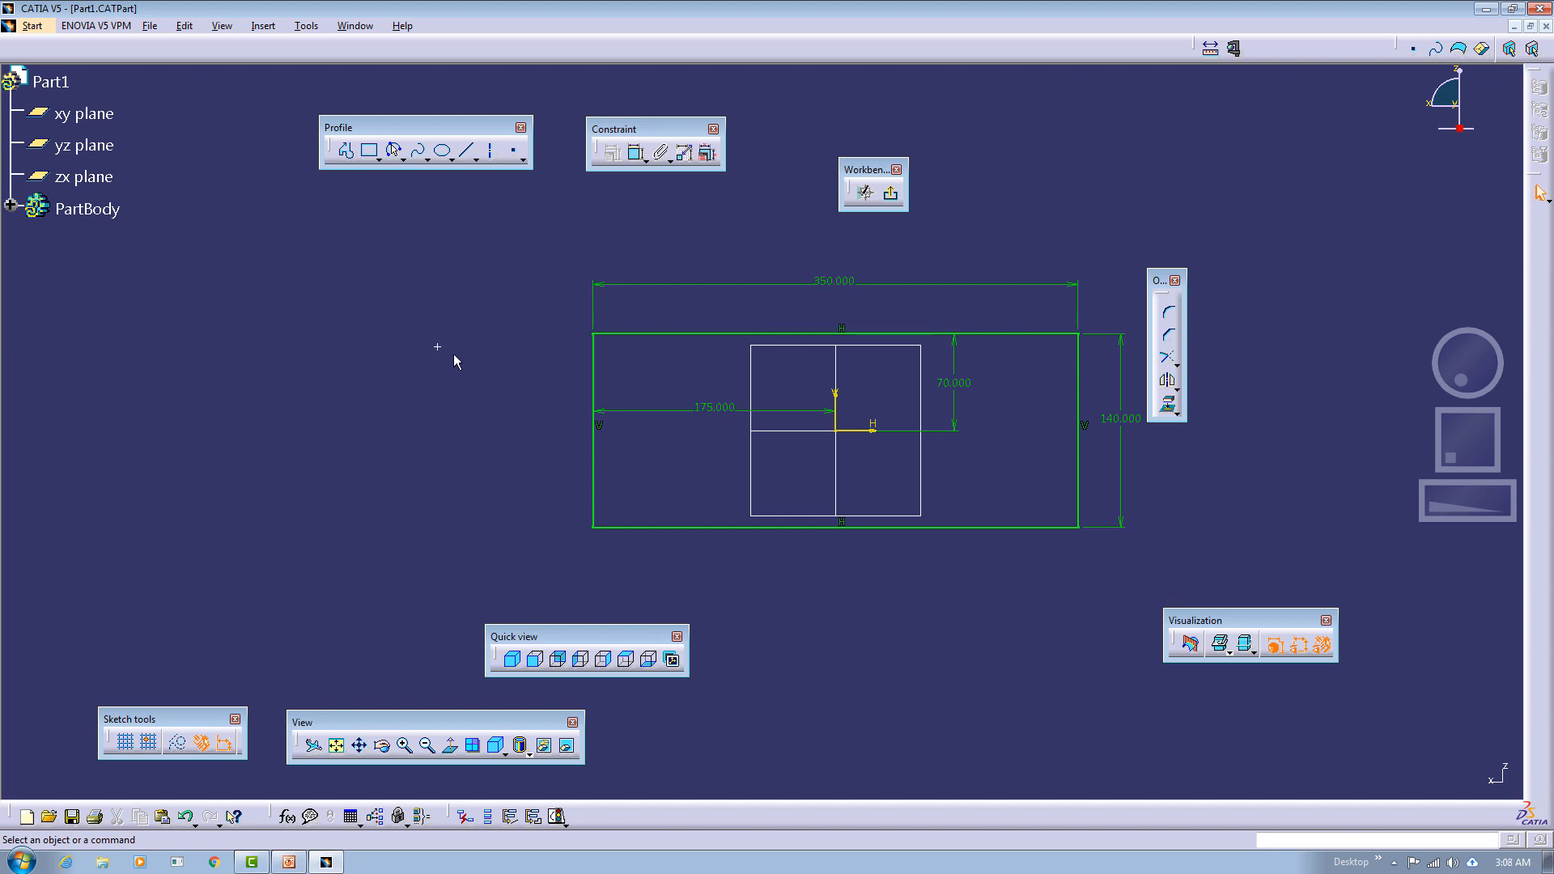
pyautogui.moveTo(424, 381); pyautogui.dragTo(485, 333)
pyautogui.click(484, 394)
pyautogui.moveTo(397, 312); pyautogui.dragTo(480, 387)
pyautogui.click(531, 348)
pyautogui.moveTo(411, 302); pyautogui.dragTo(468, 381)
pyautogui.click(436, 321)
pyautogui.moveTo(416, 314); pyautogui.dragTo(469, 376)
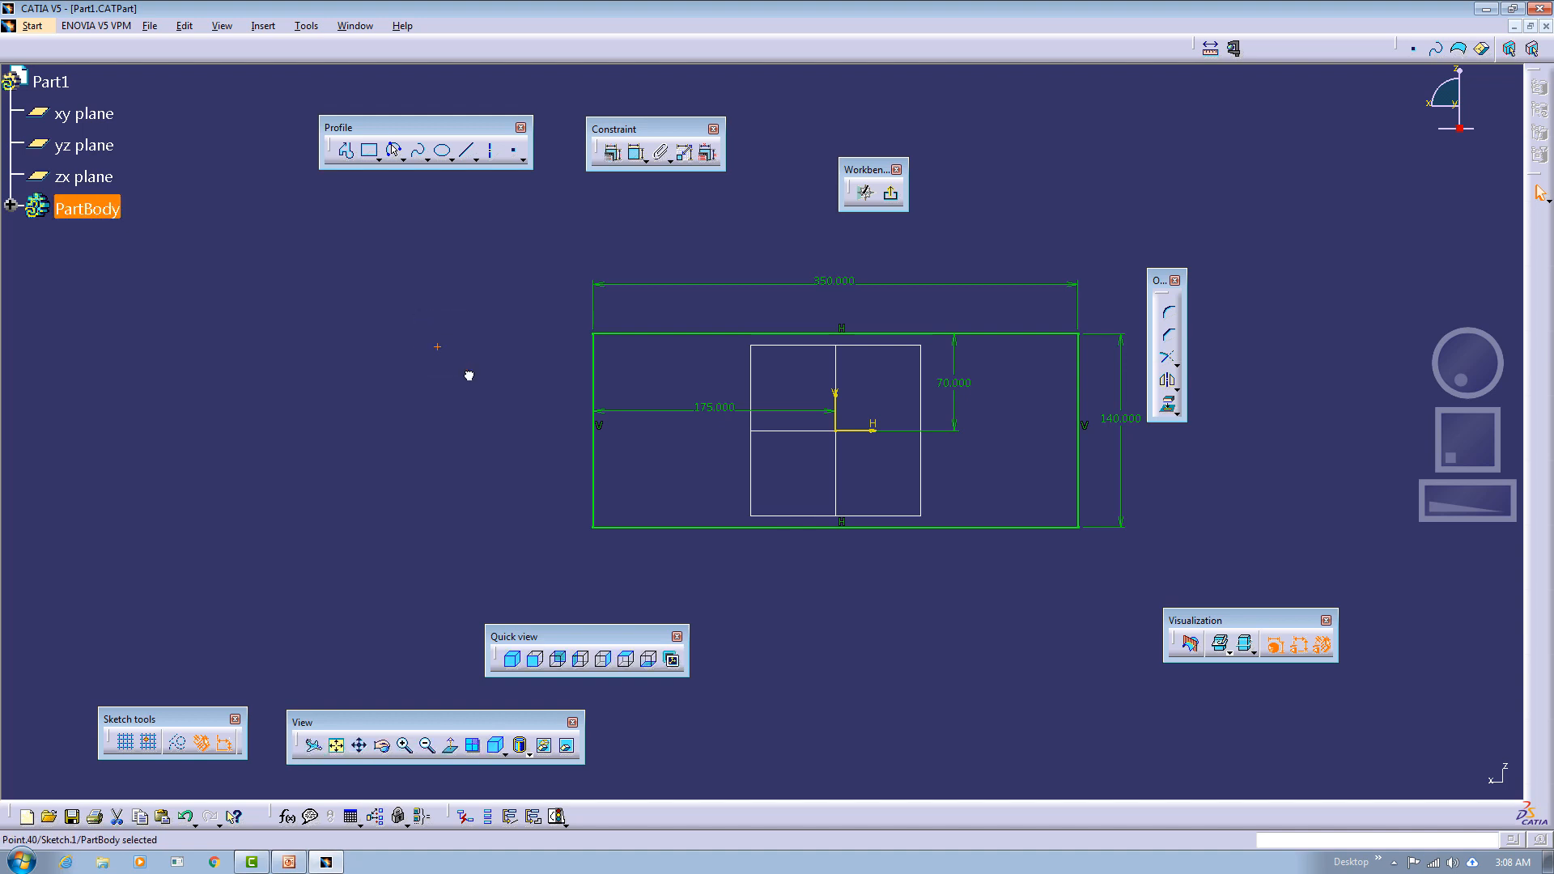
# Delete the selected point to the left of the rectangle and display the sketcher grid.
pyautogui.press('Delete')
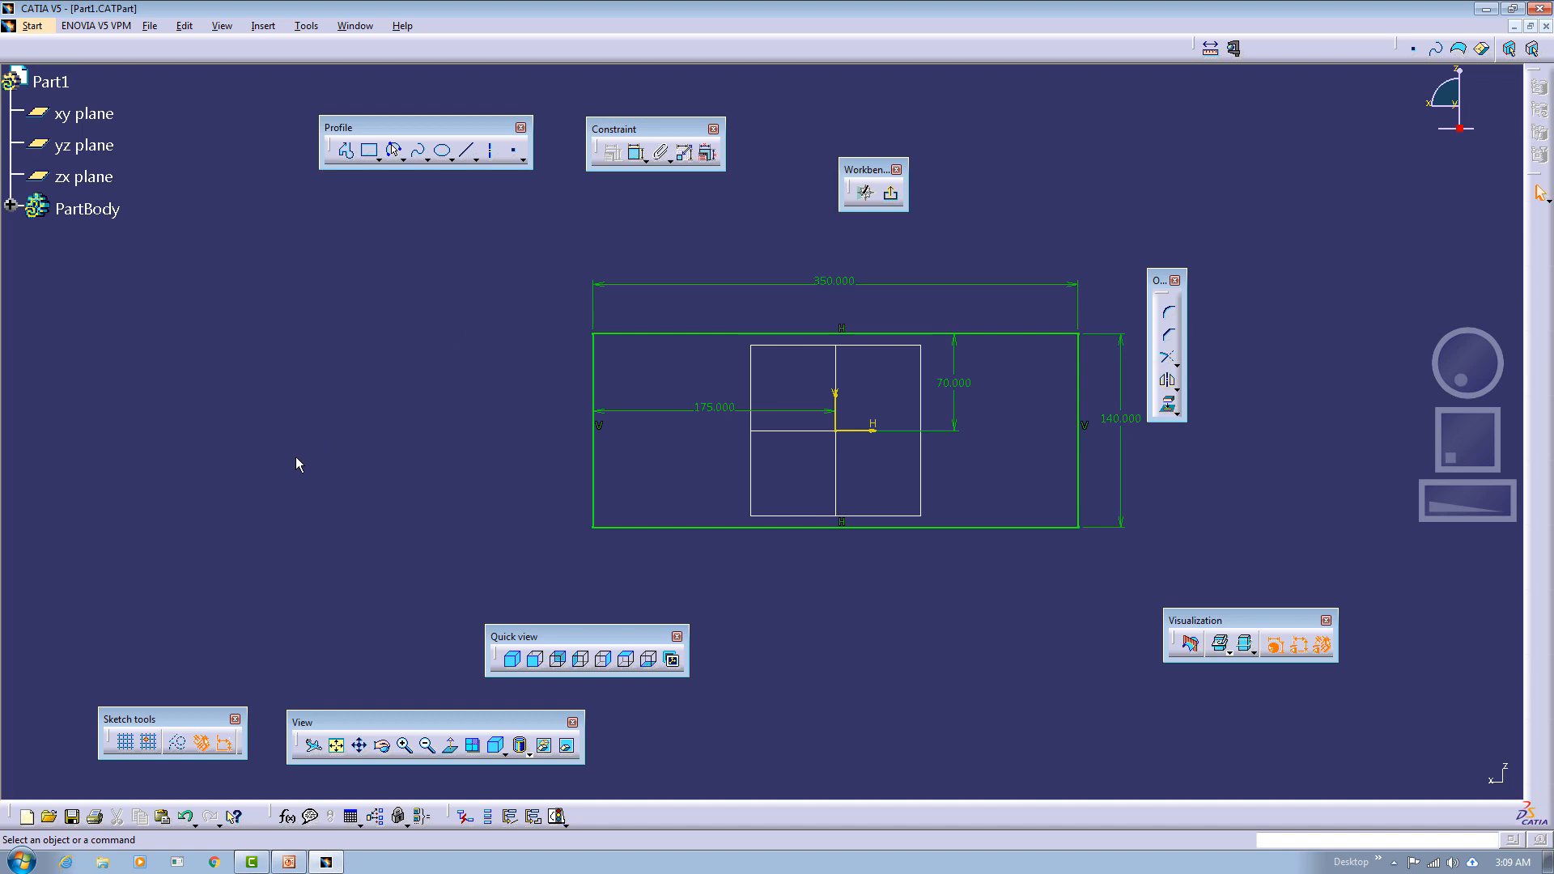
pyautogui.click(127, 744)
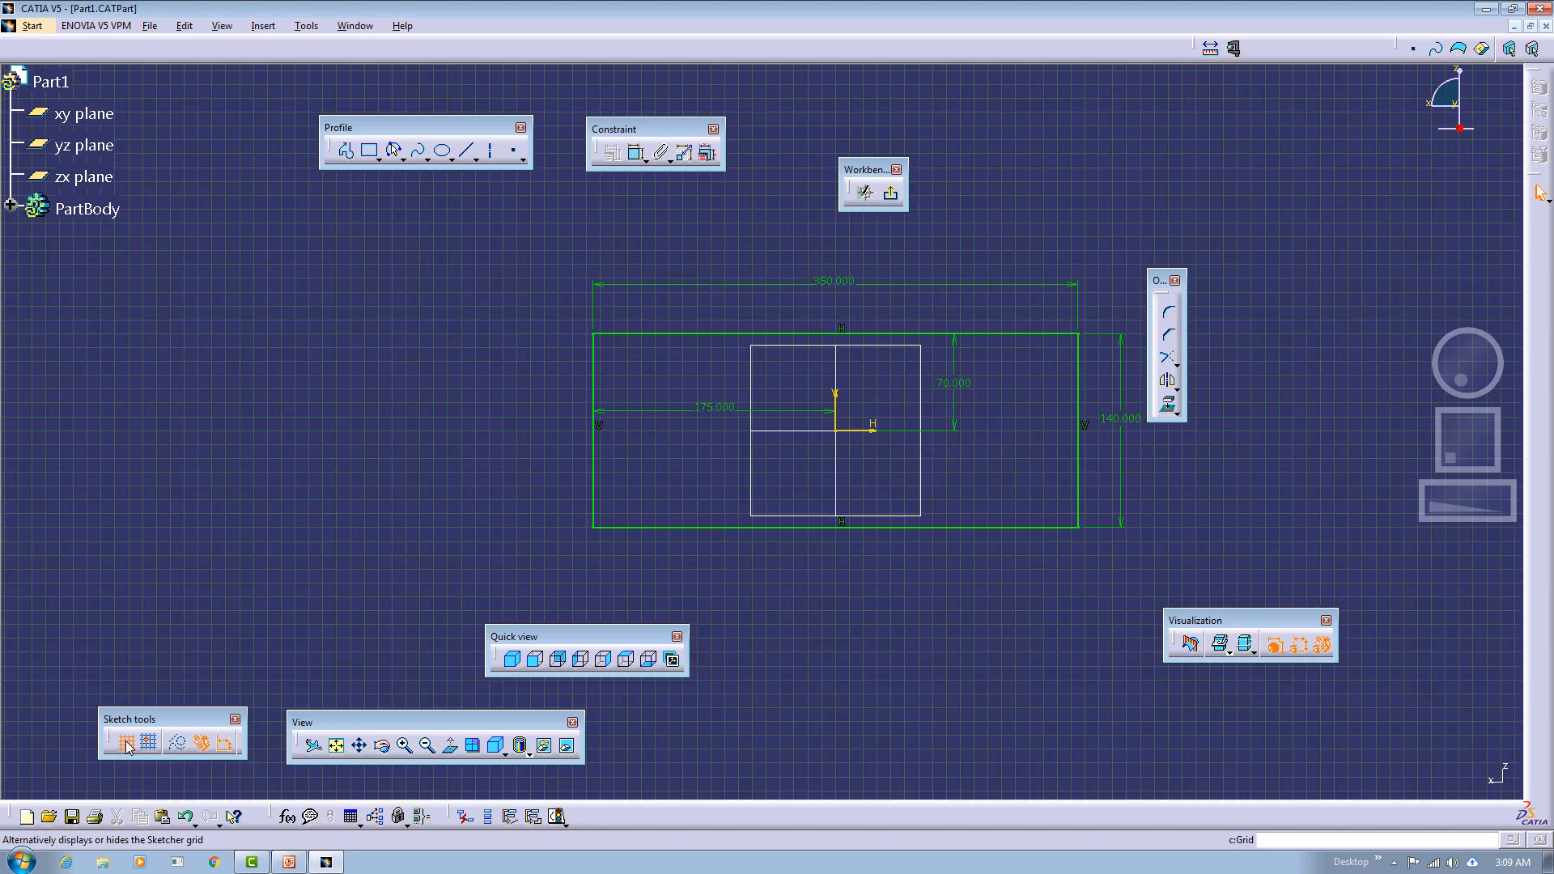
pyautogui.click(127, 744)
pyautogui.click(126, 744)
pyautogui.click(127, 744)
pyautogui.click(127, 743)
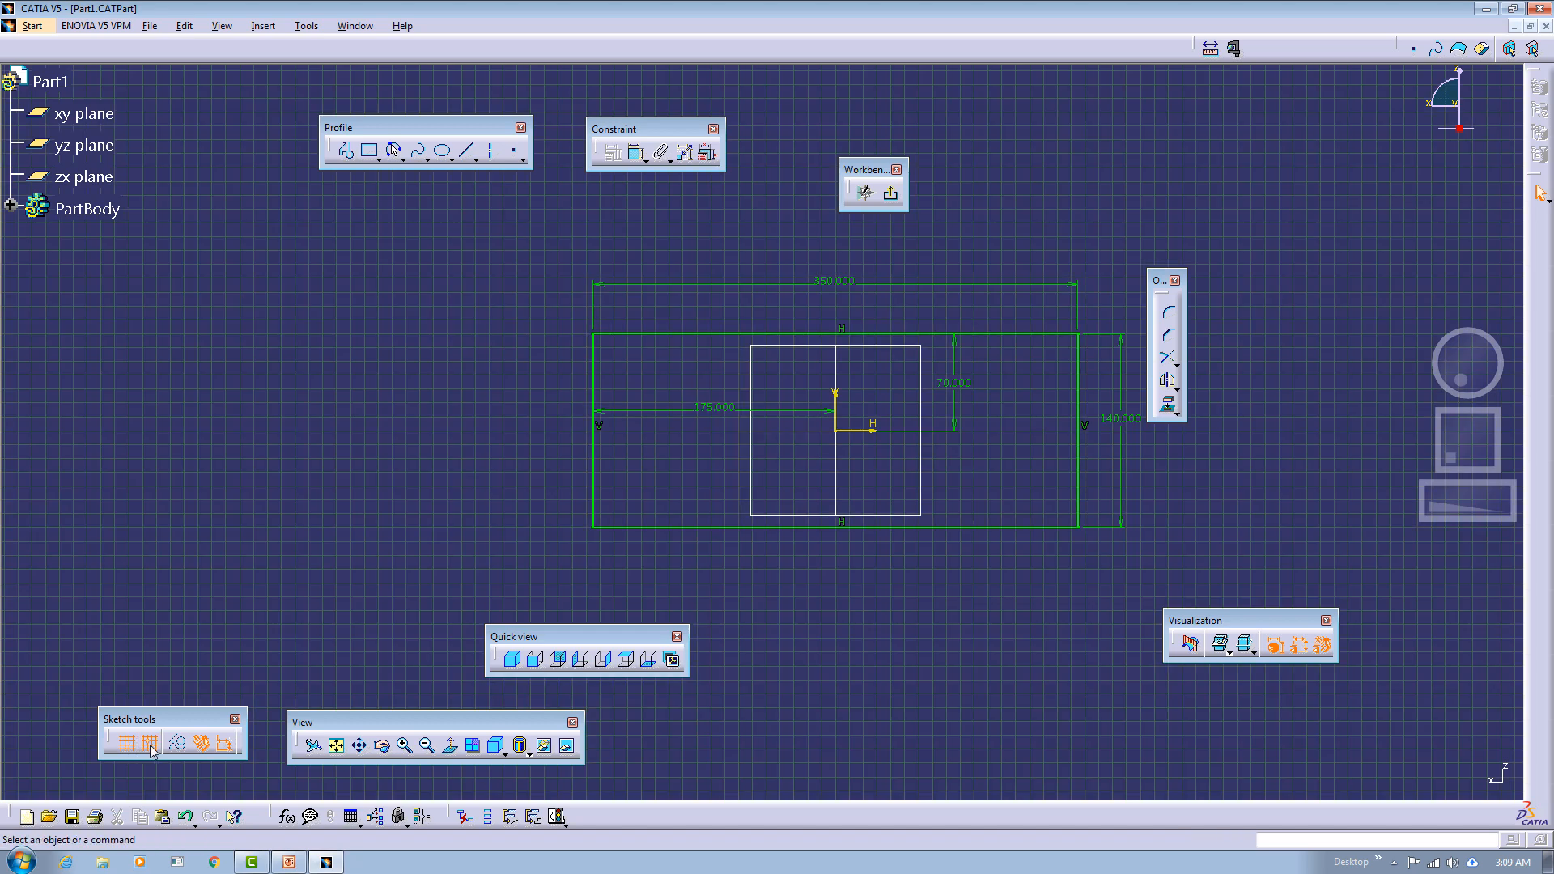
# Turn off Snap to Point, and hide the sketcher grid and show it again.
pyautogui.click(150, 749)
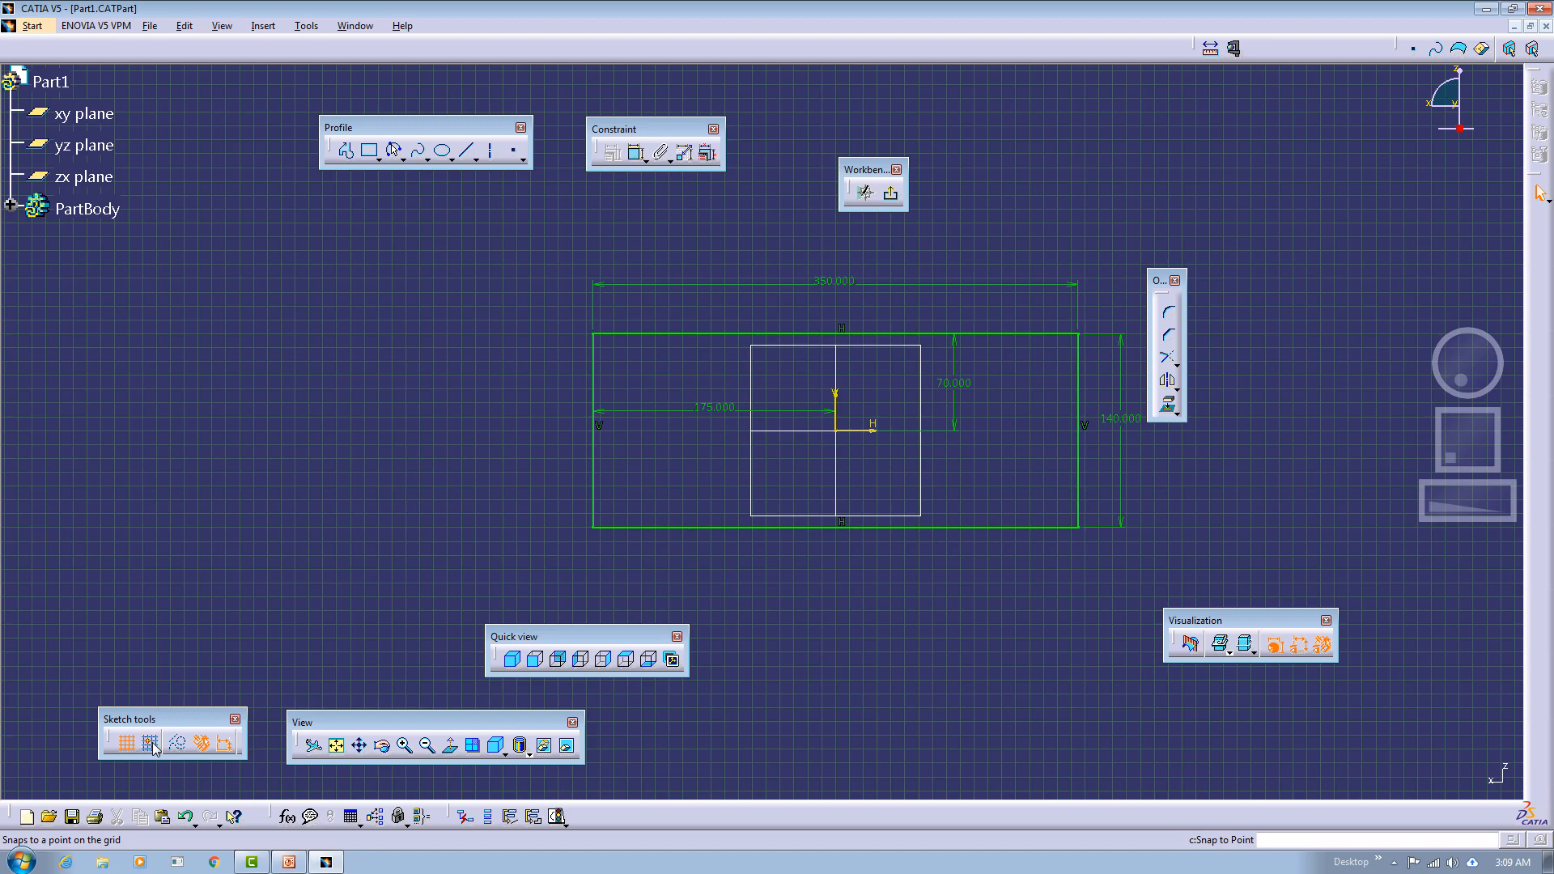
pyautogui.click(126, 743)
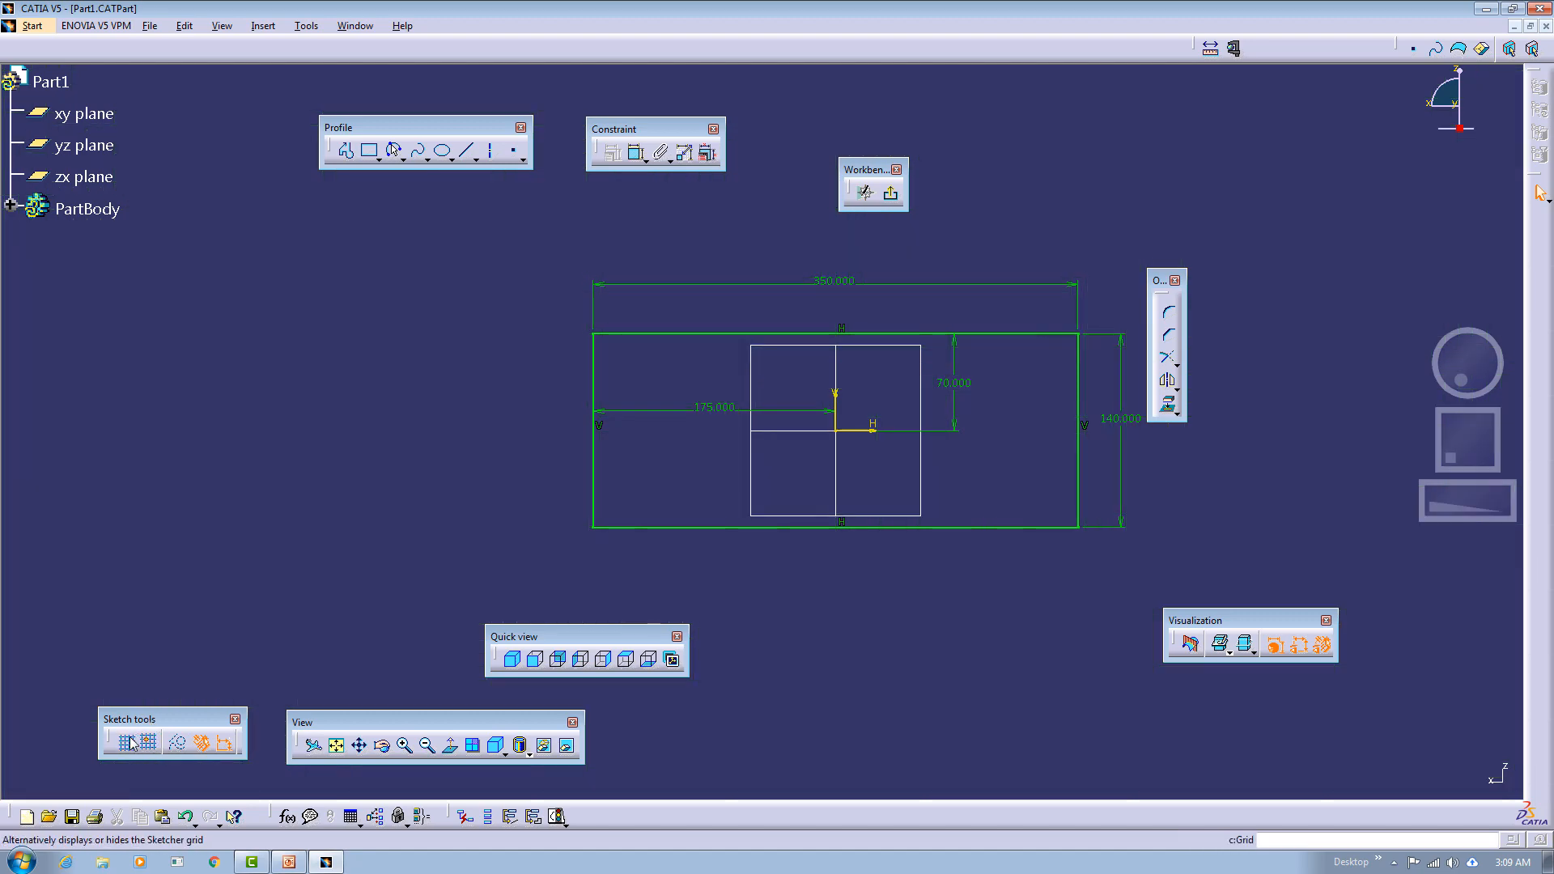
pyautogui.click(126, 743)
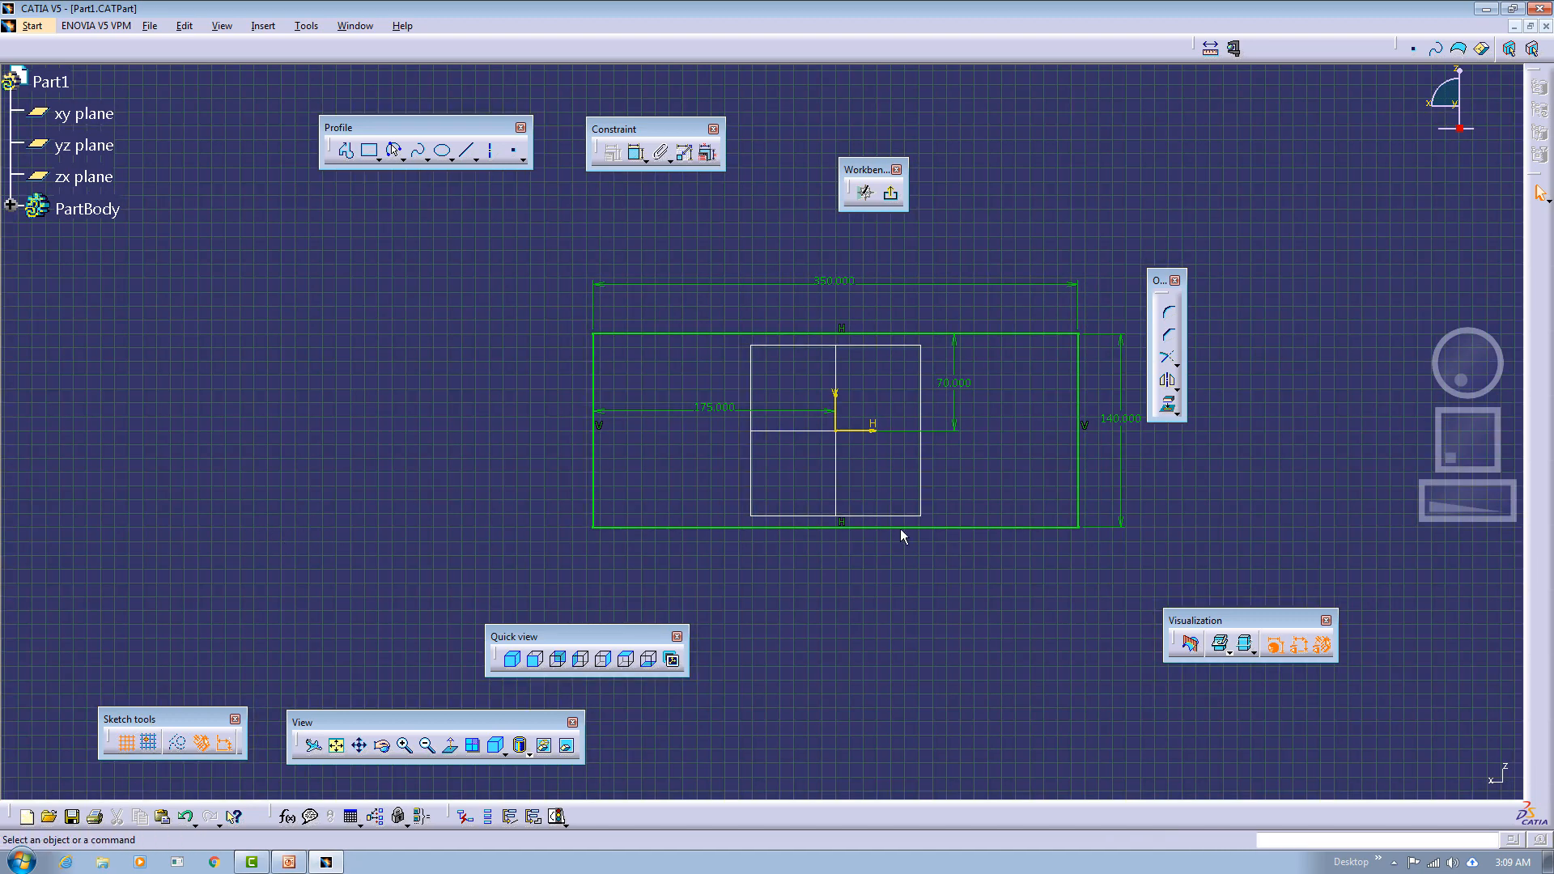
# Enable Snap to point in the Sketcher options while keeping the grid display on.
pyautogui.click(306, 25)
pyautogui.click(371, 209)
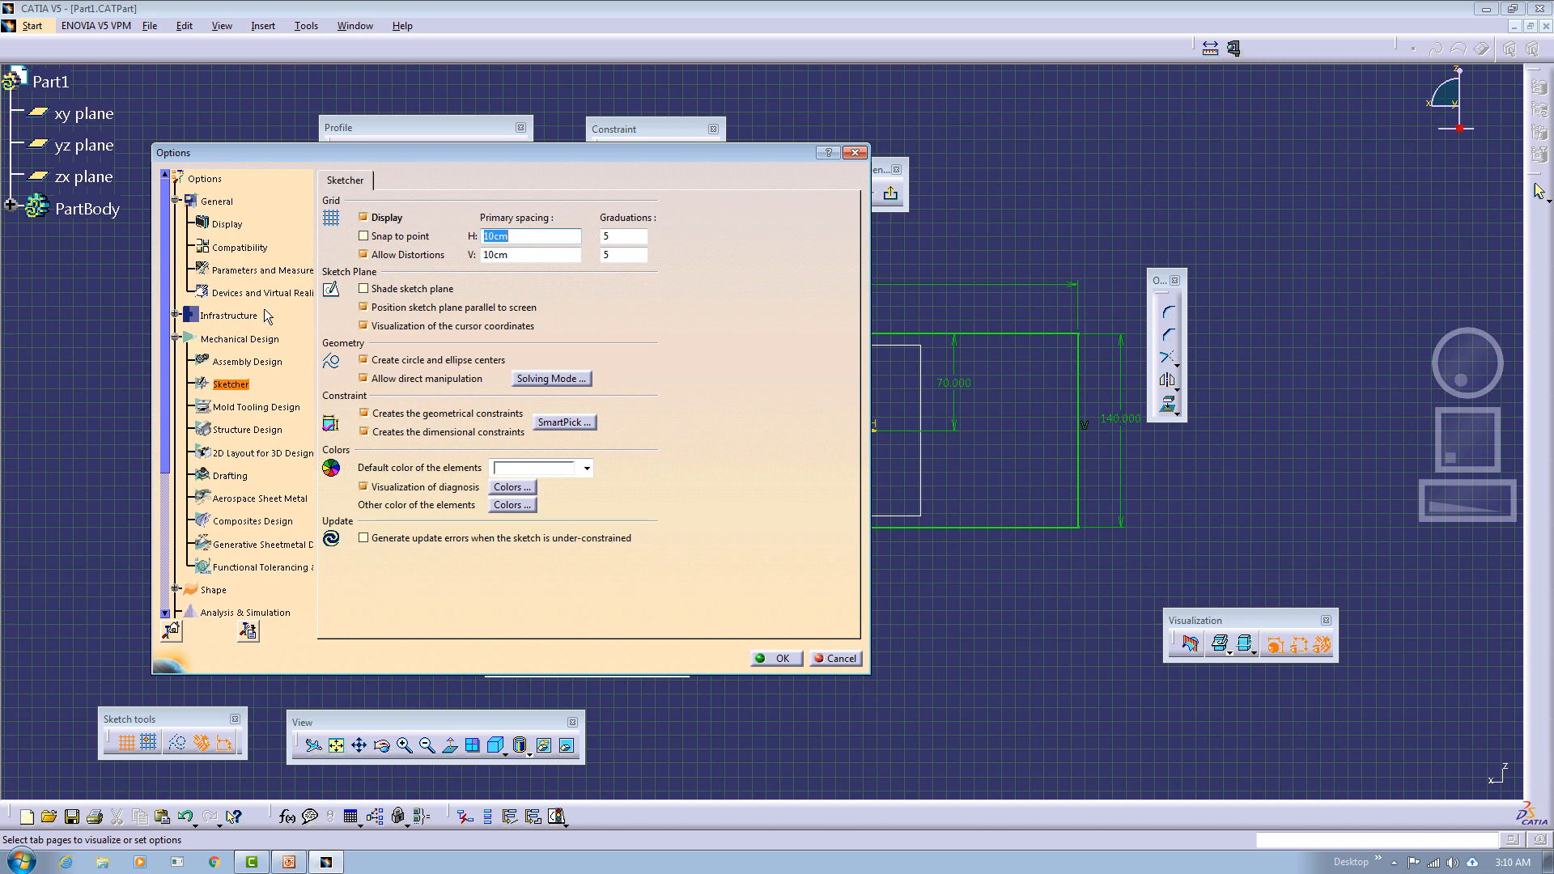
pyautogui.click(239, 360)
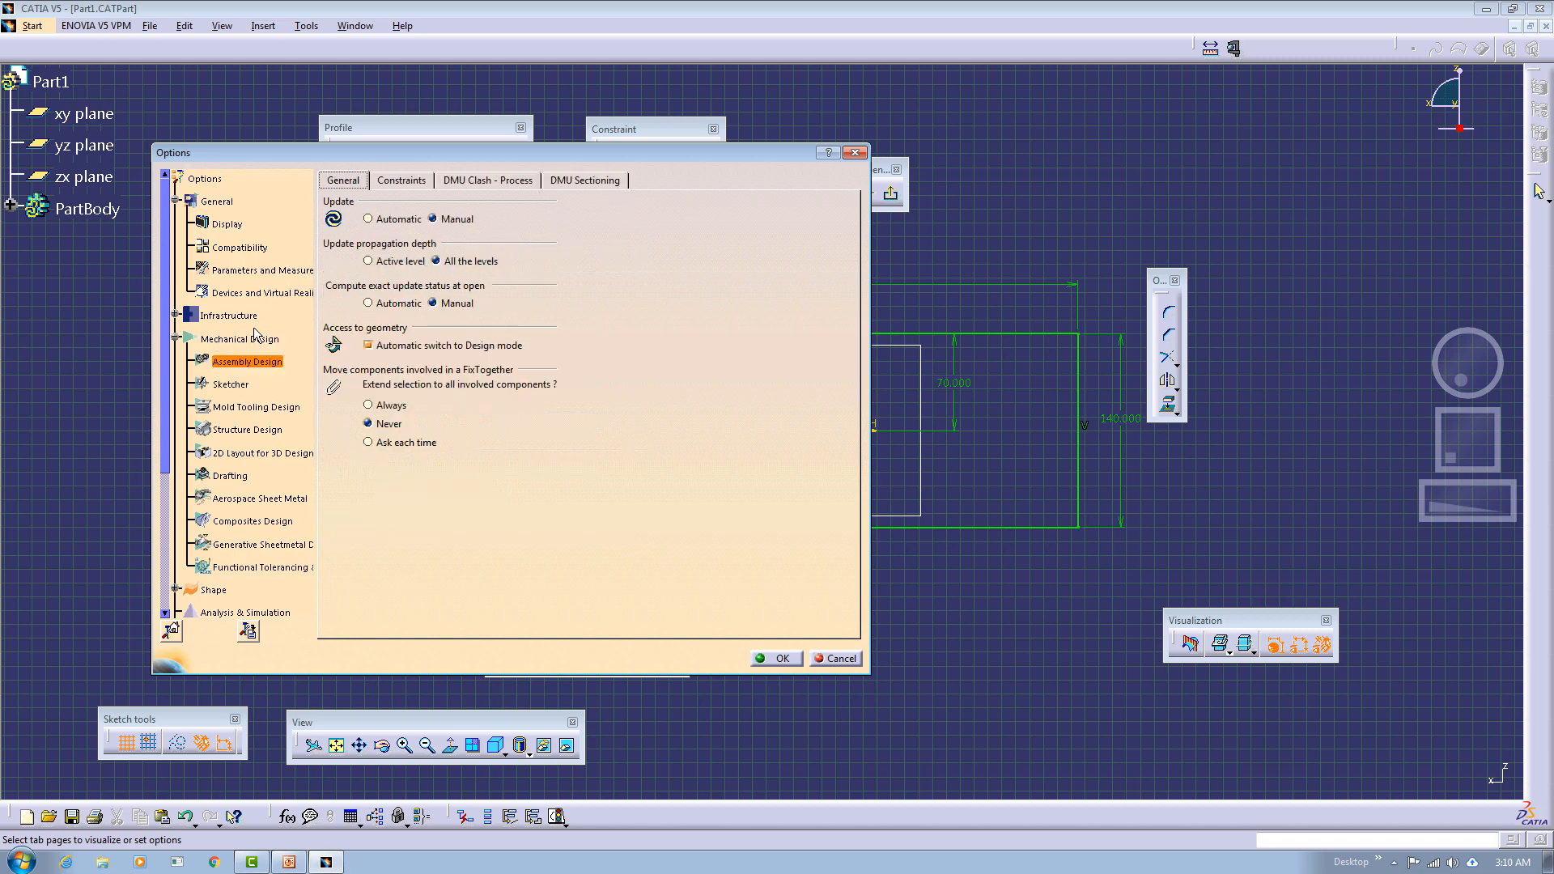
pyautogui.click(234, 385)
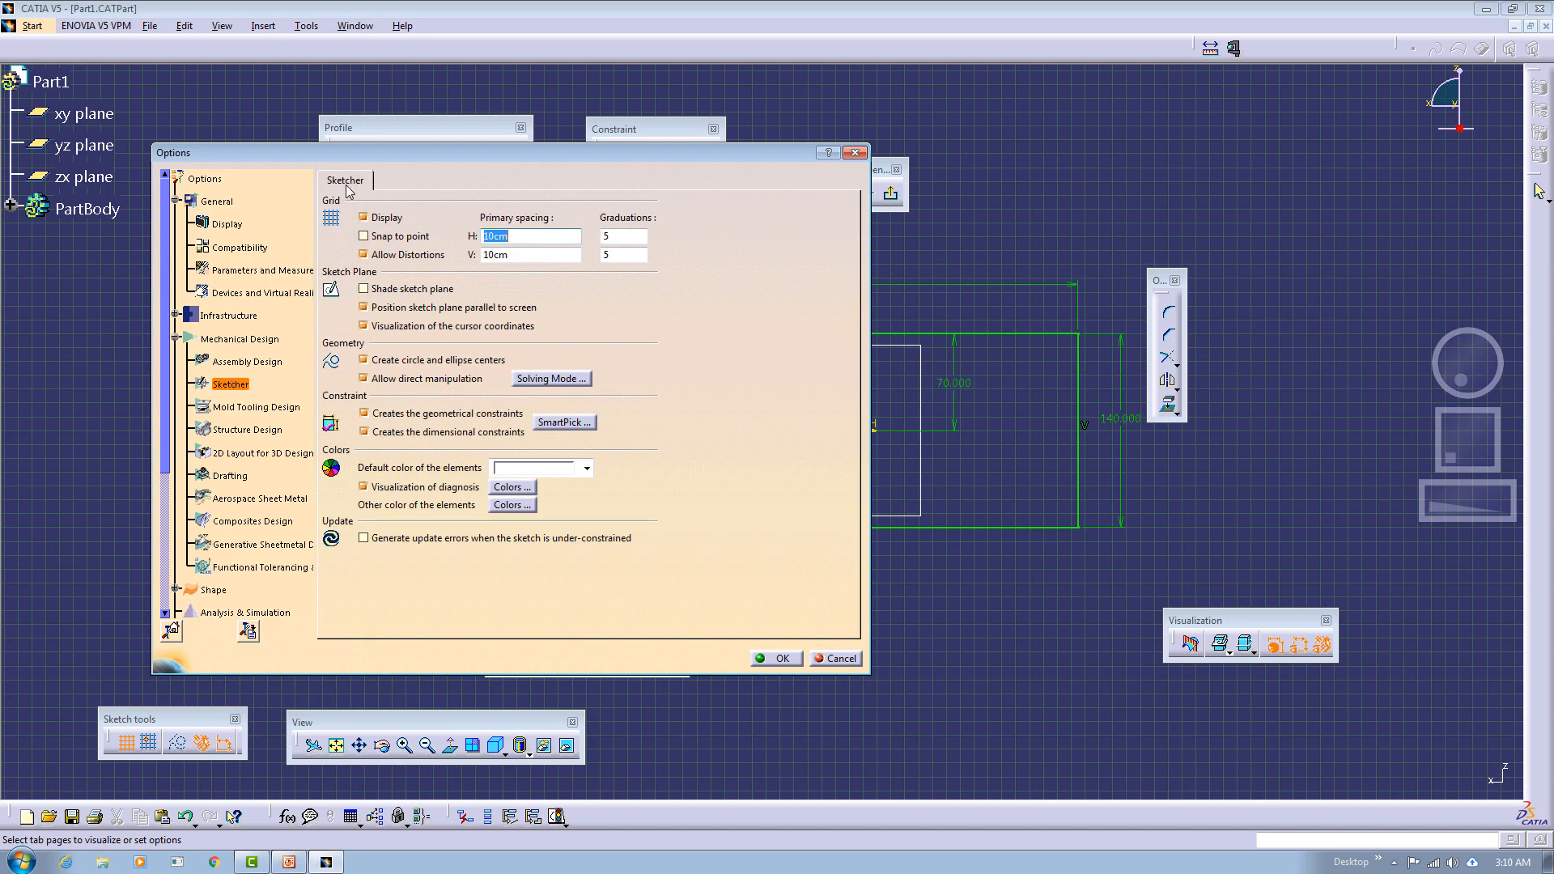
pyautogui.click(365, 222)
pyautogui.click(364, 218)
pyautogui.click(365, 219)
pyautogui.click(366, 221)
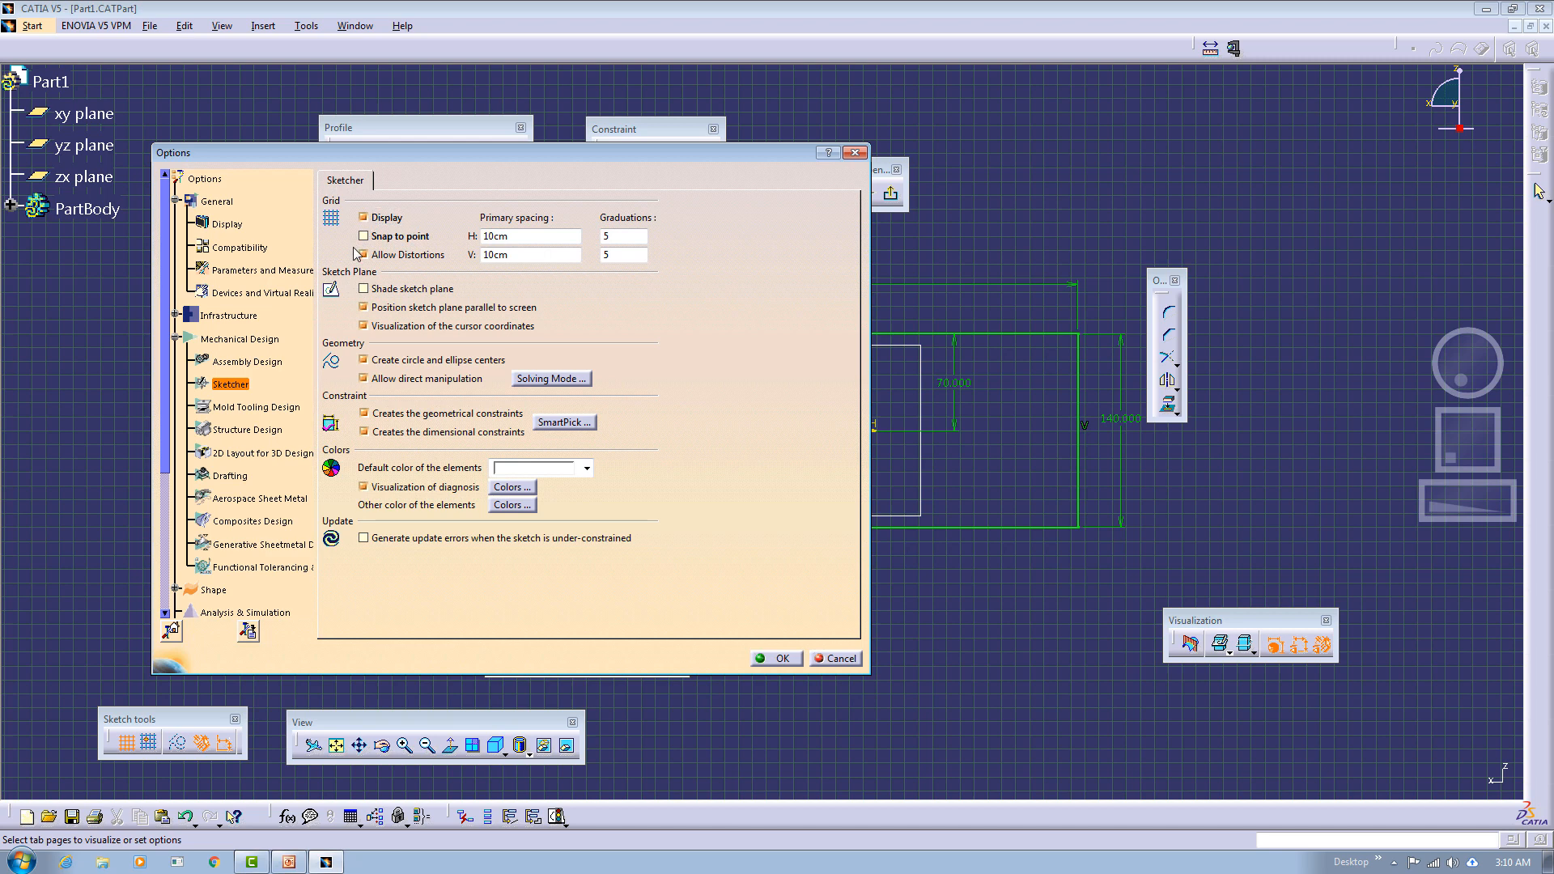
pyautogui.click(369, 239)
# Set the sketcher grid's primary spacing to 20 cm in both the H and V directions.
pyautogui.doubleClick(529, 237)
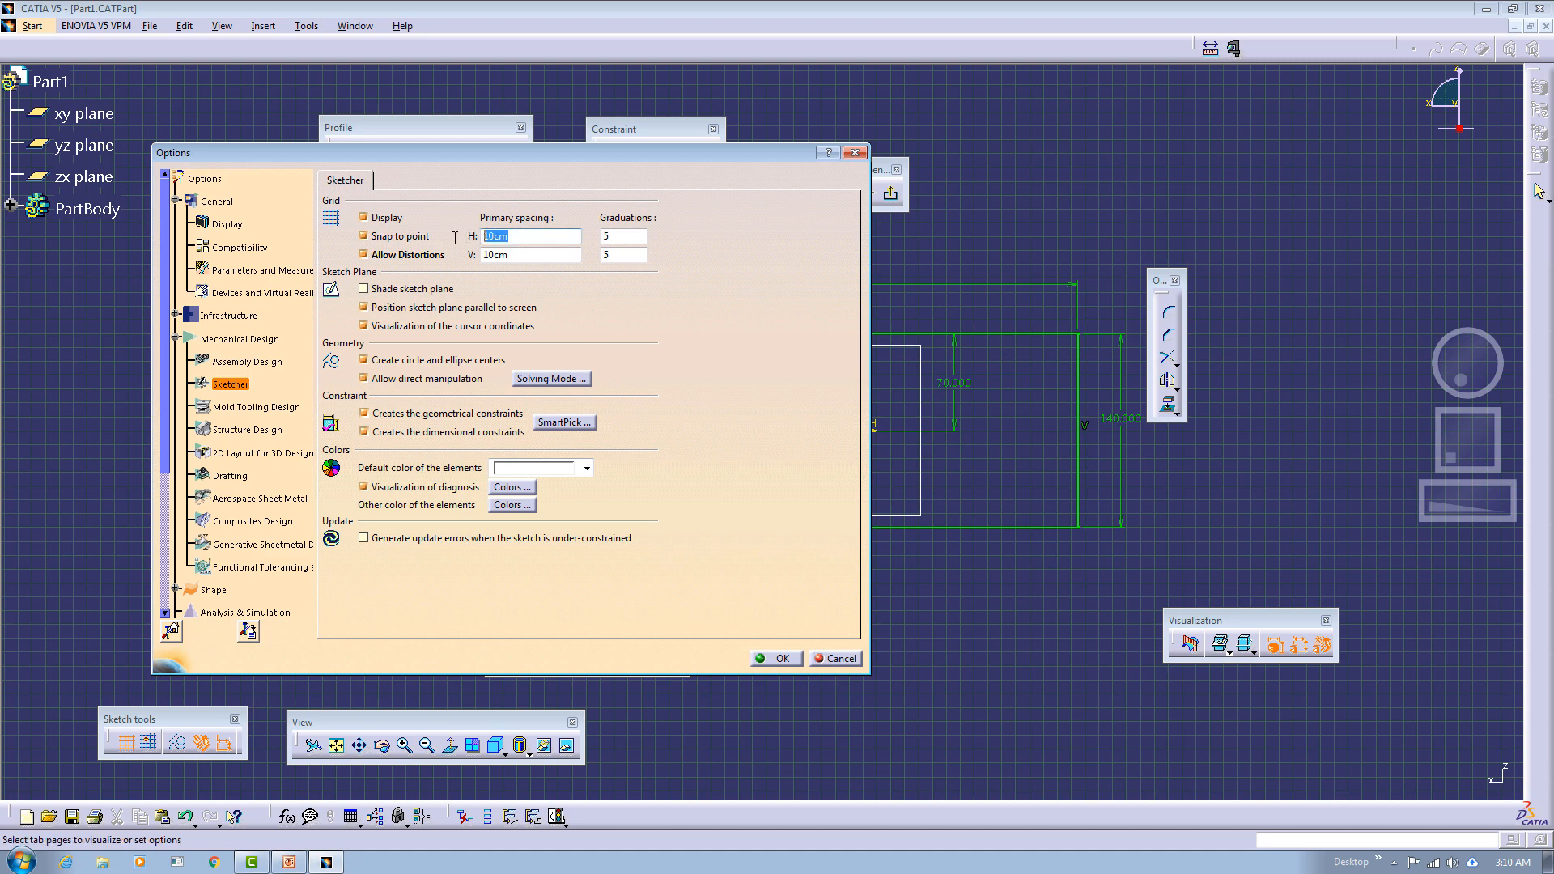
pyautogui.click(492, 255)
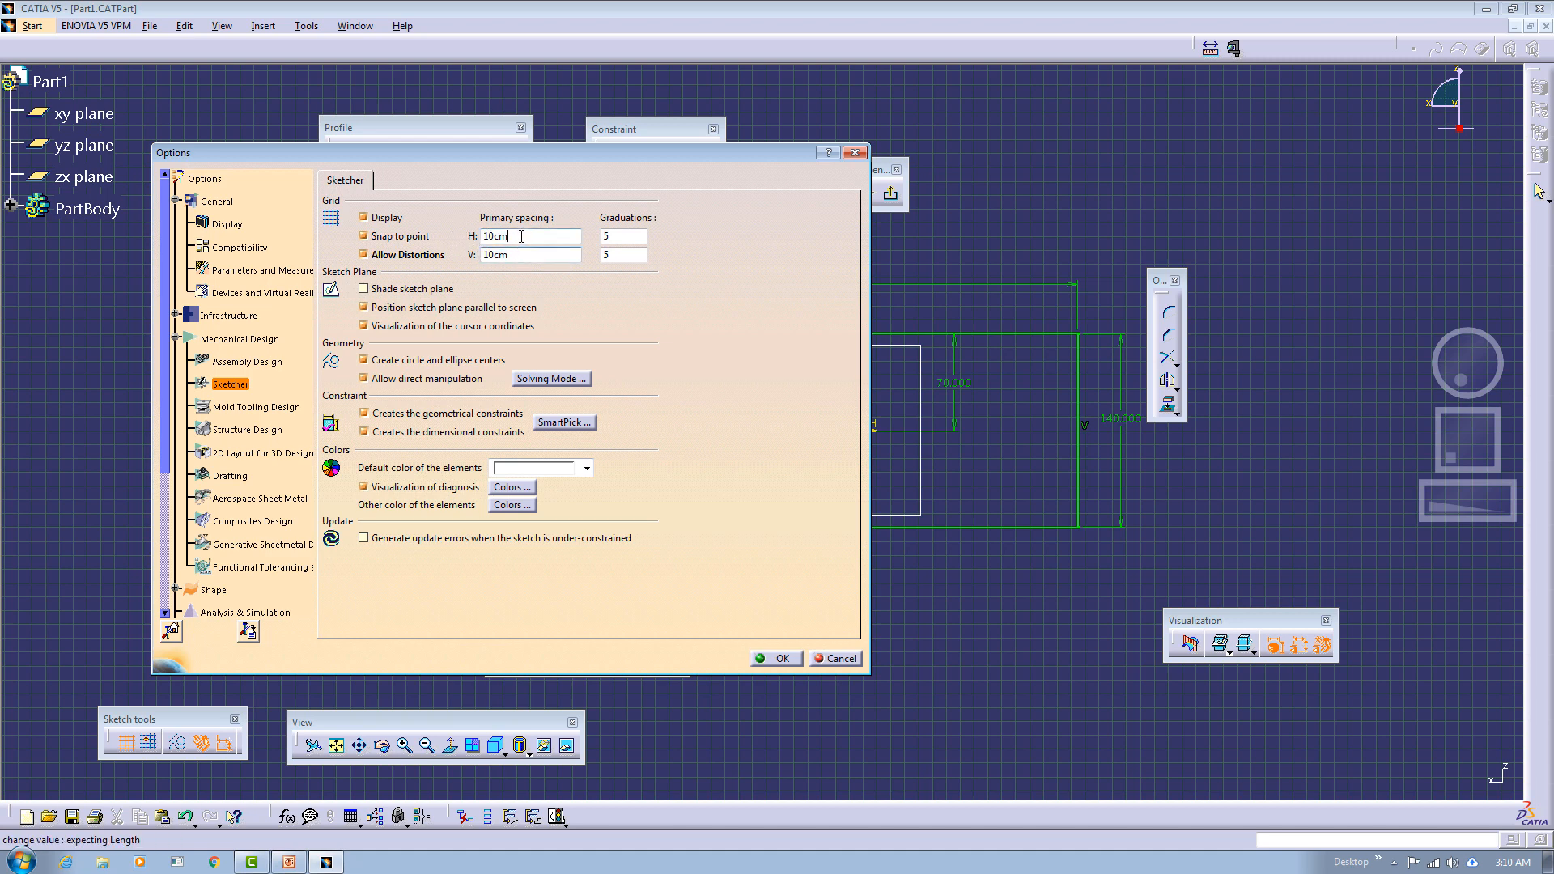
pyautogui.hotkey('shift', 'Tab')
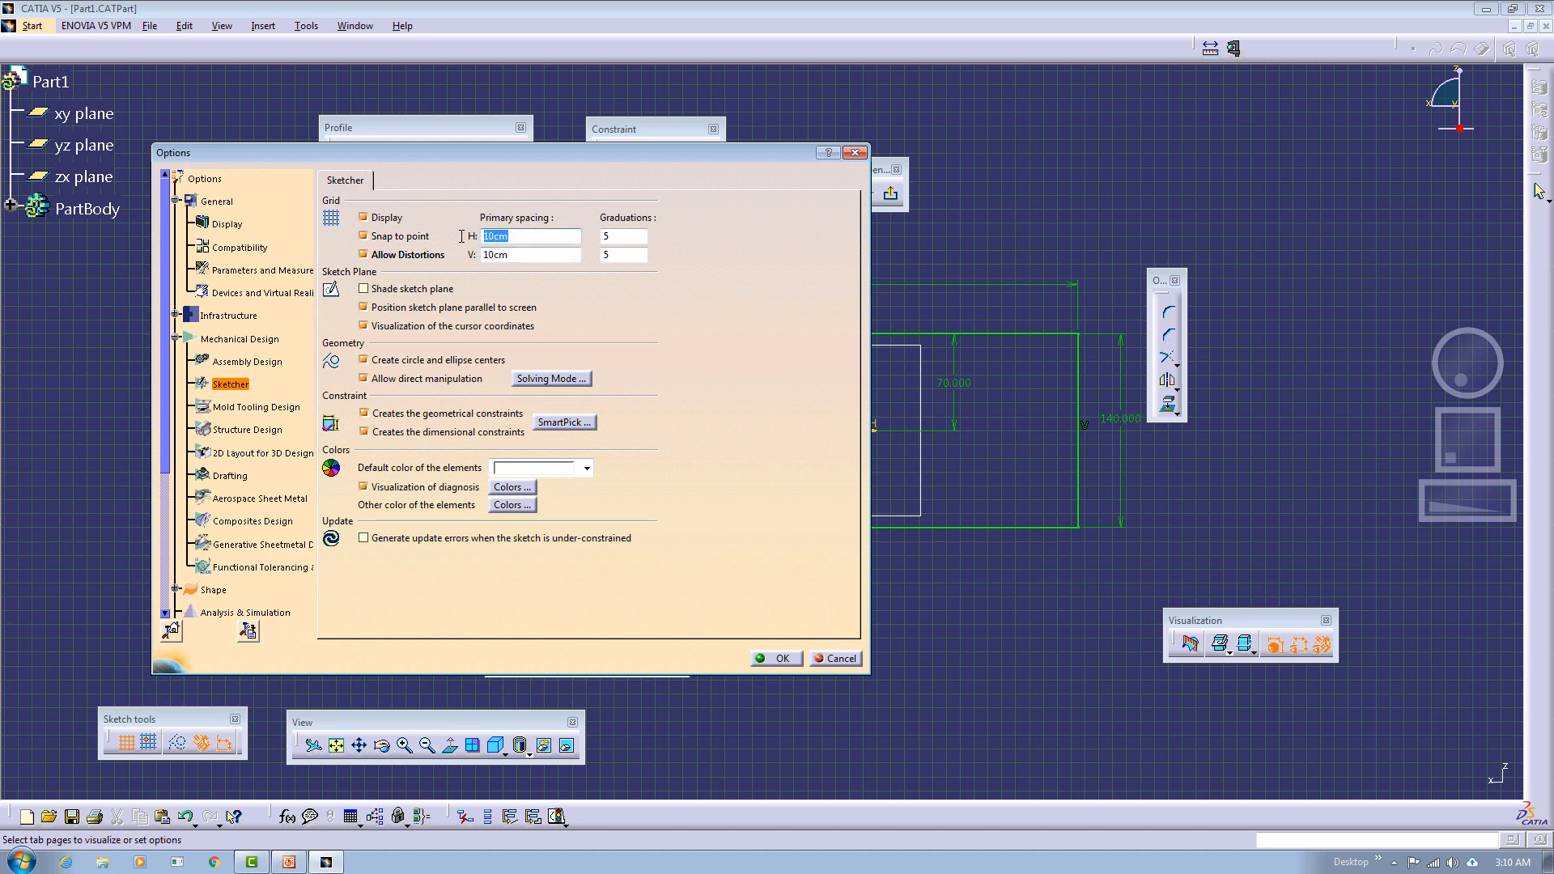
pyautogui.write('2')
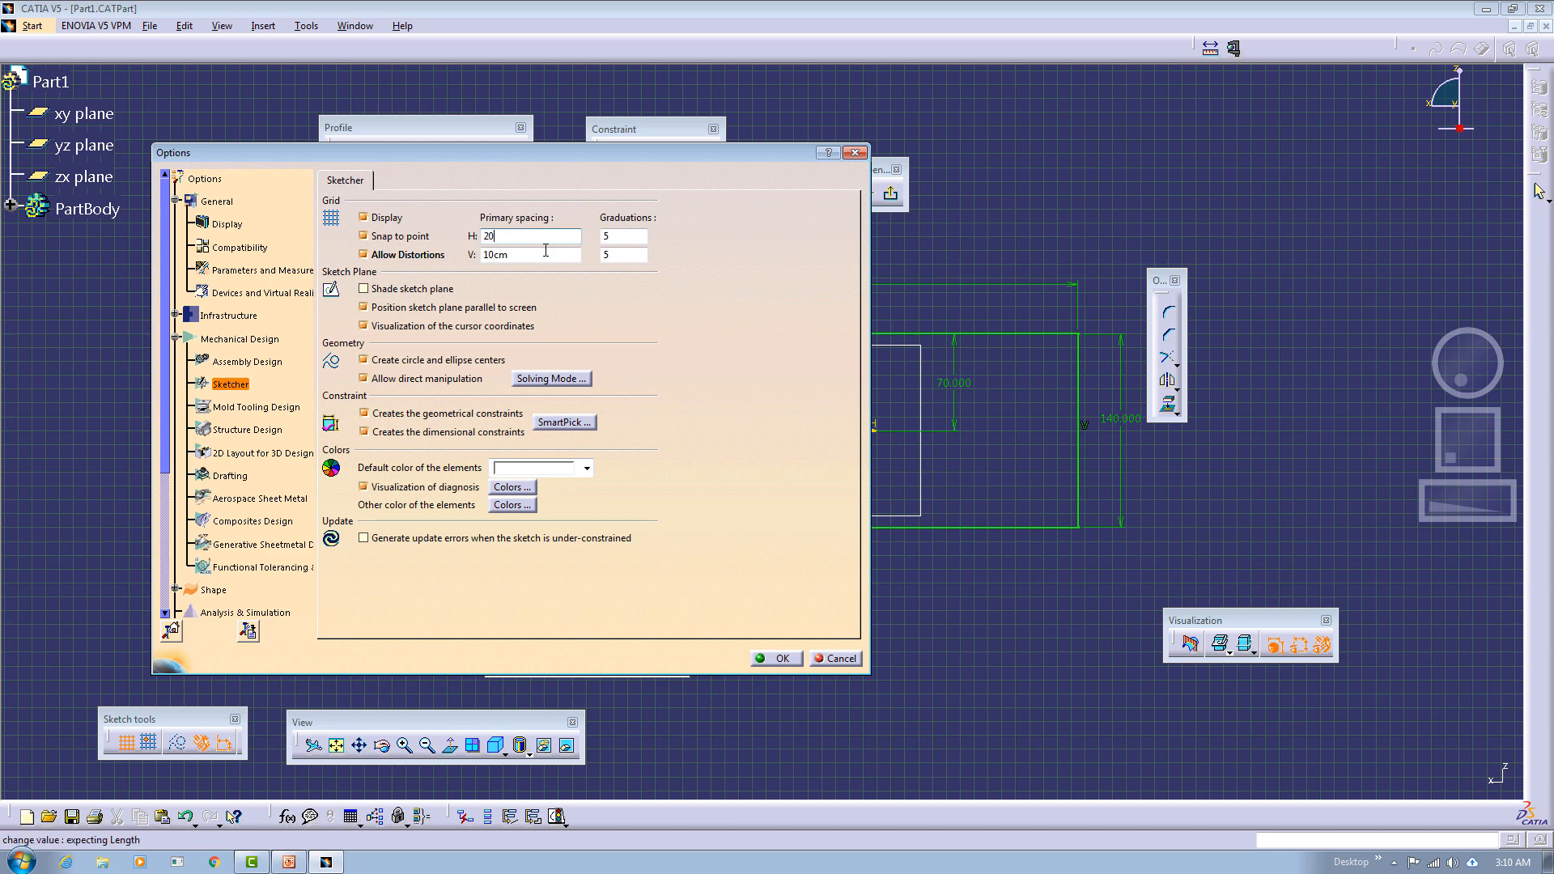
pyautogui.moveTo(532, 255); pyautogui.dragTo(463, 262)
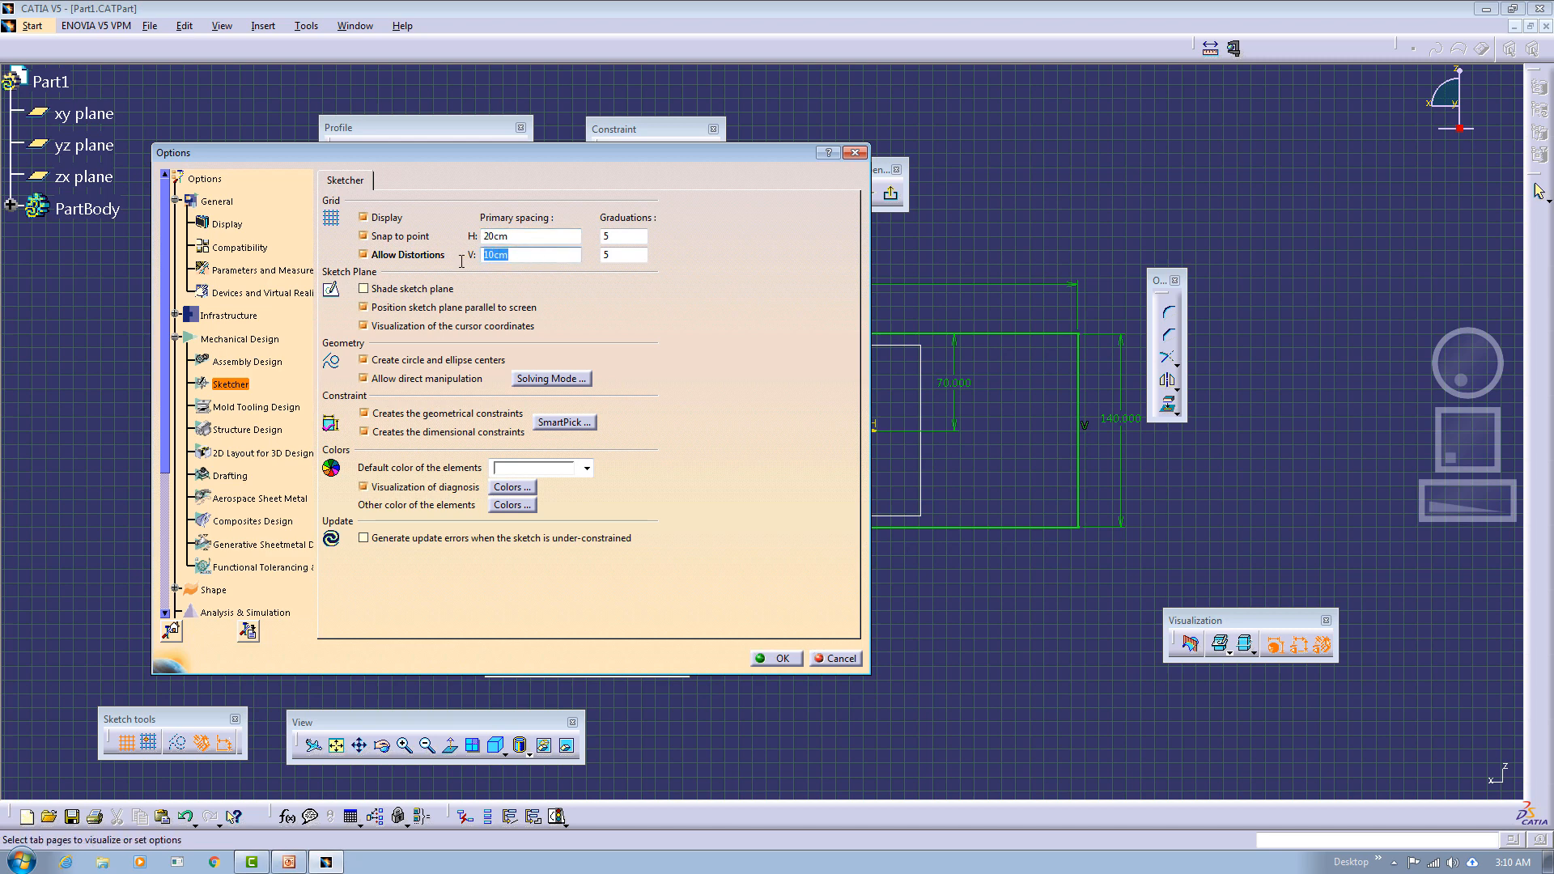
pyautogui.write('20')
# Set the grid's graduations to 2 in both directions and apply the options.
pyautogui.click(633, 237)
pyautogui.press('Tab')
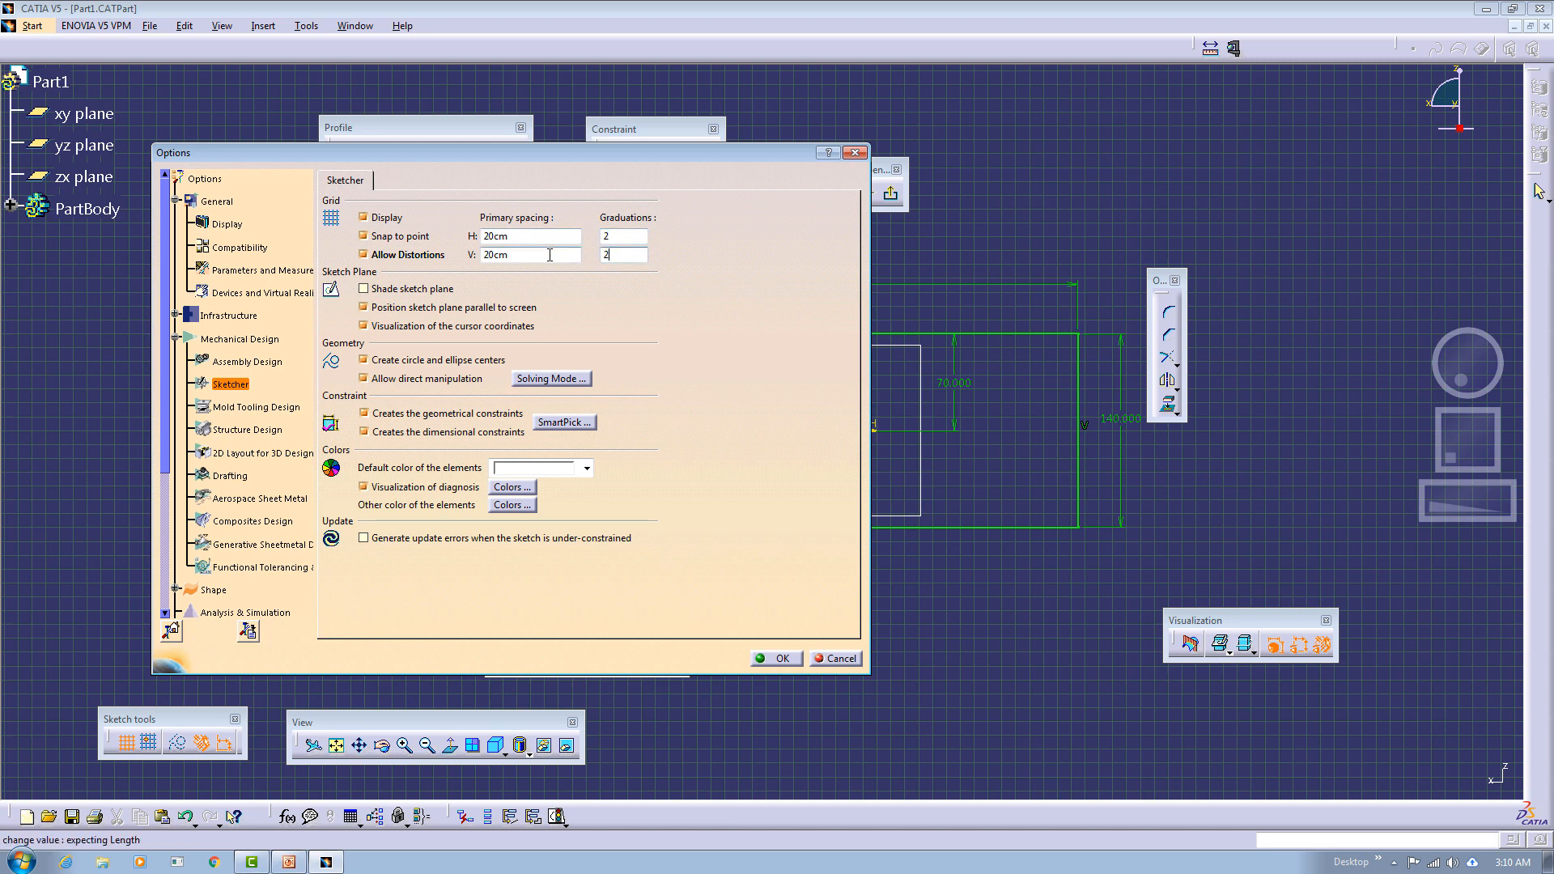
pyautogui.click(785, 659)
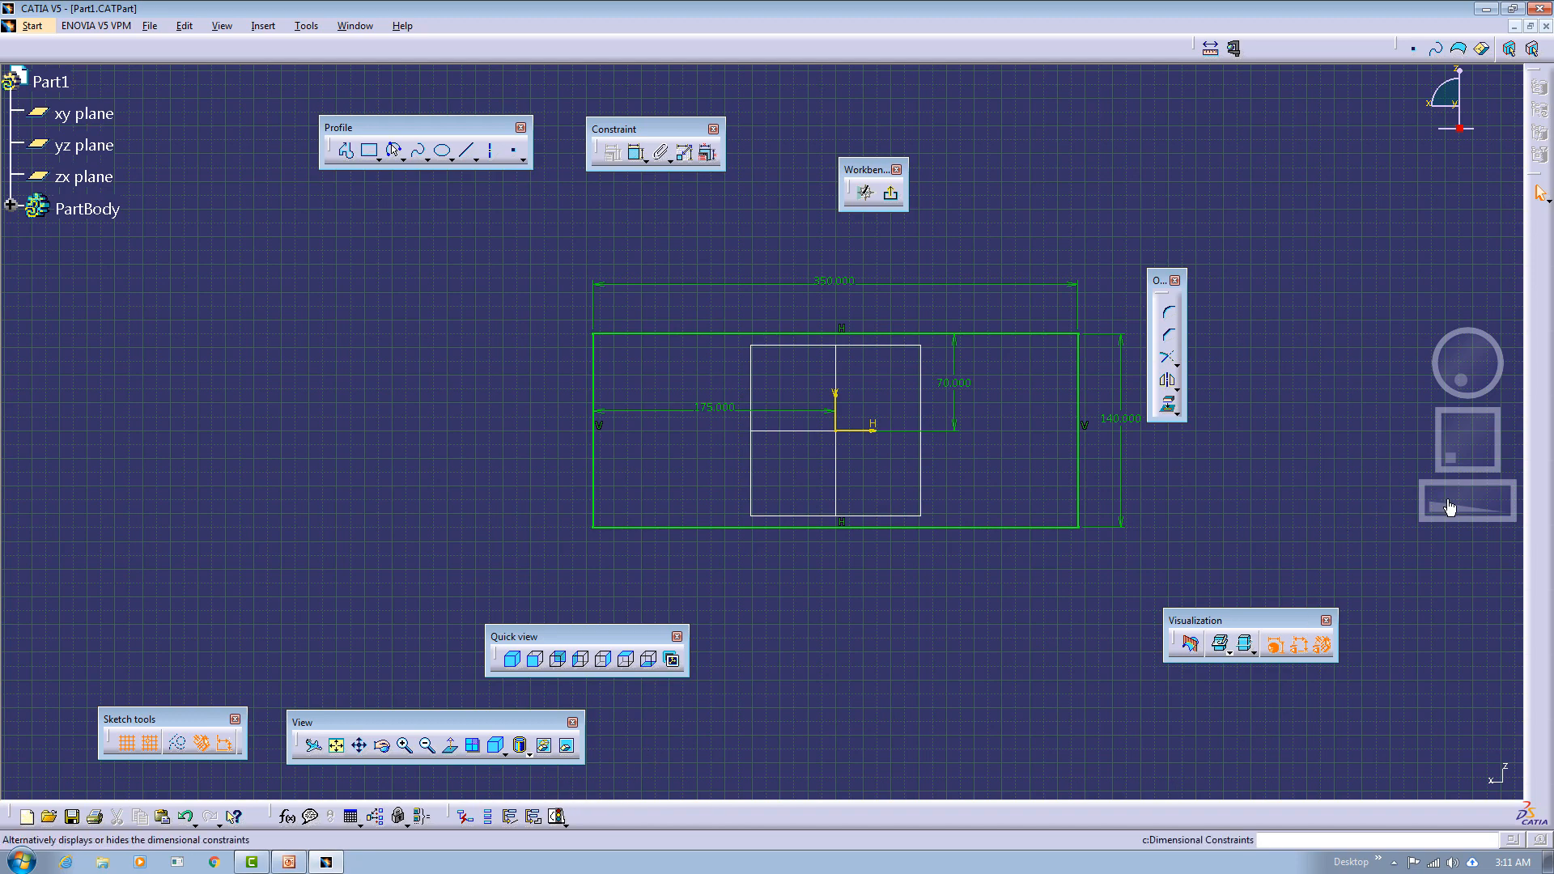
# Reopen the Sketcher options and disable Allow Distortions, so the grid uses only the H spacing and graduations.
pyautogui.moveTo(1450, 508); pyautogui.dragTo(1546, 492)
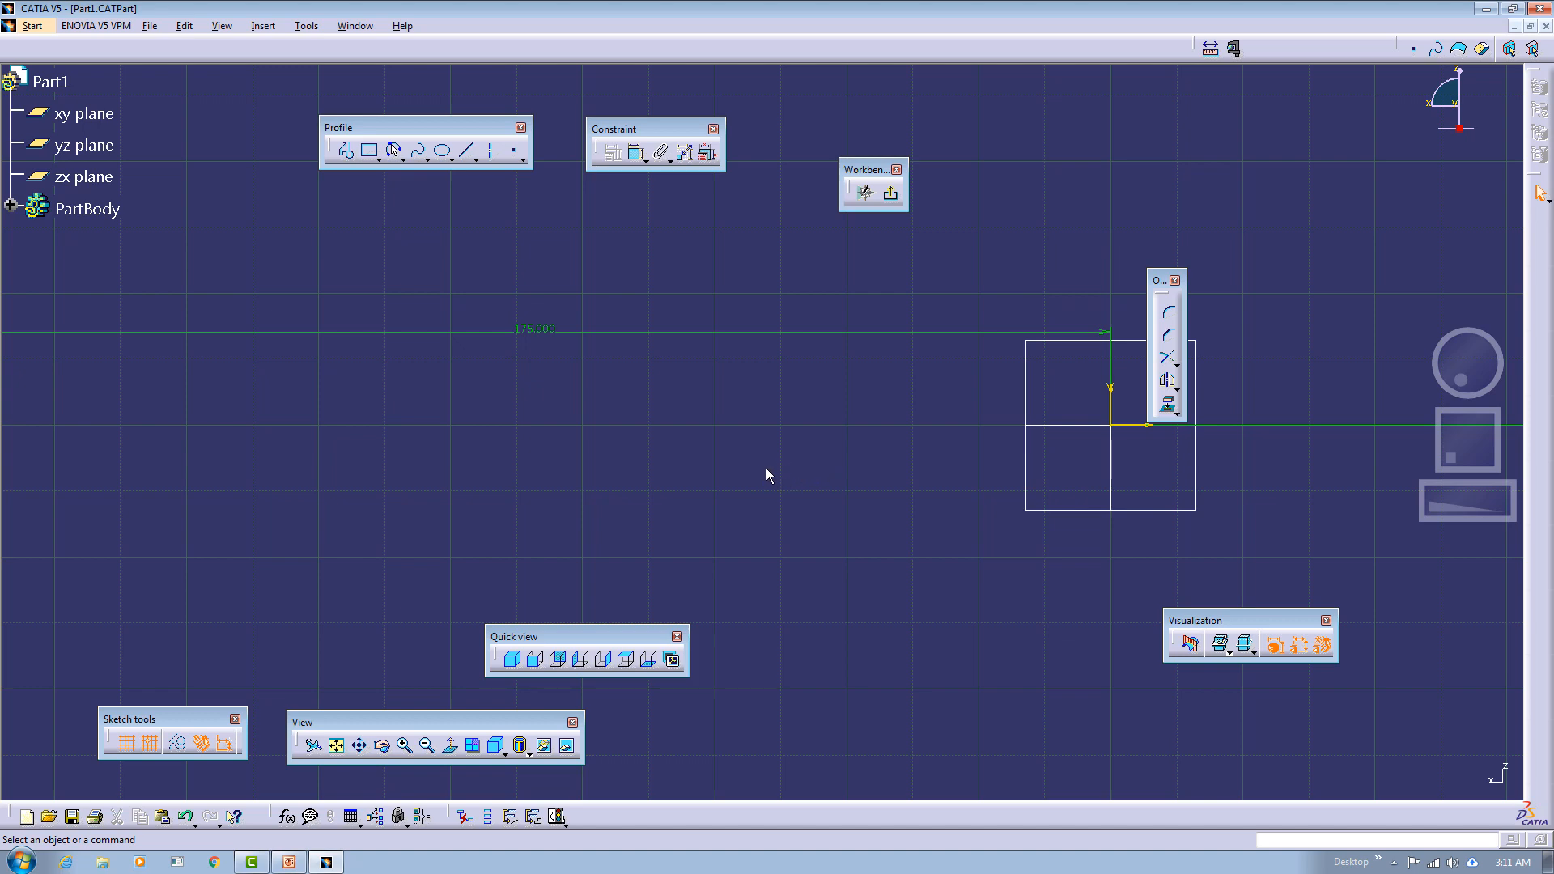
pyautogui.click(312, 30)
pyautogui.click(346, 202)
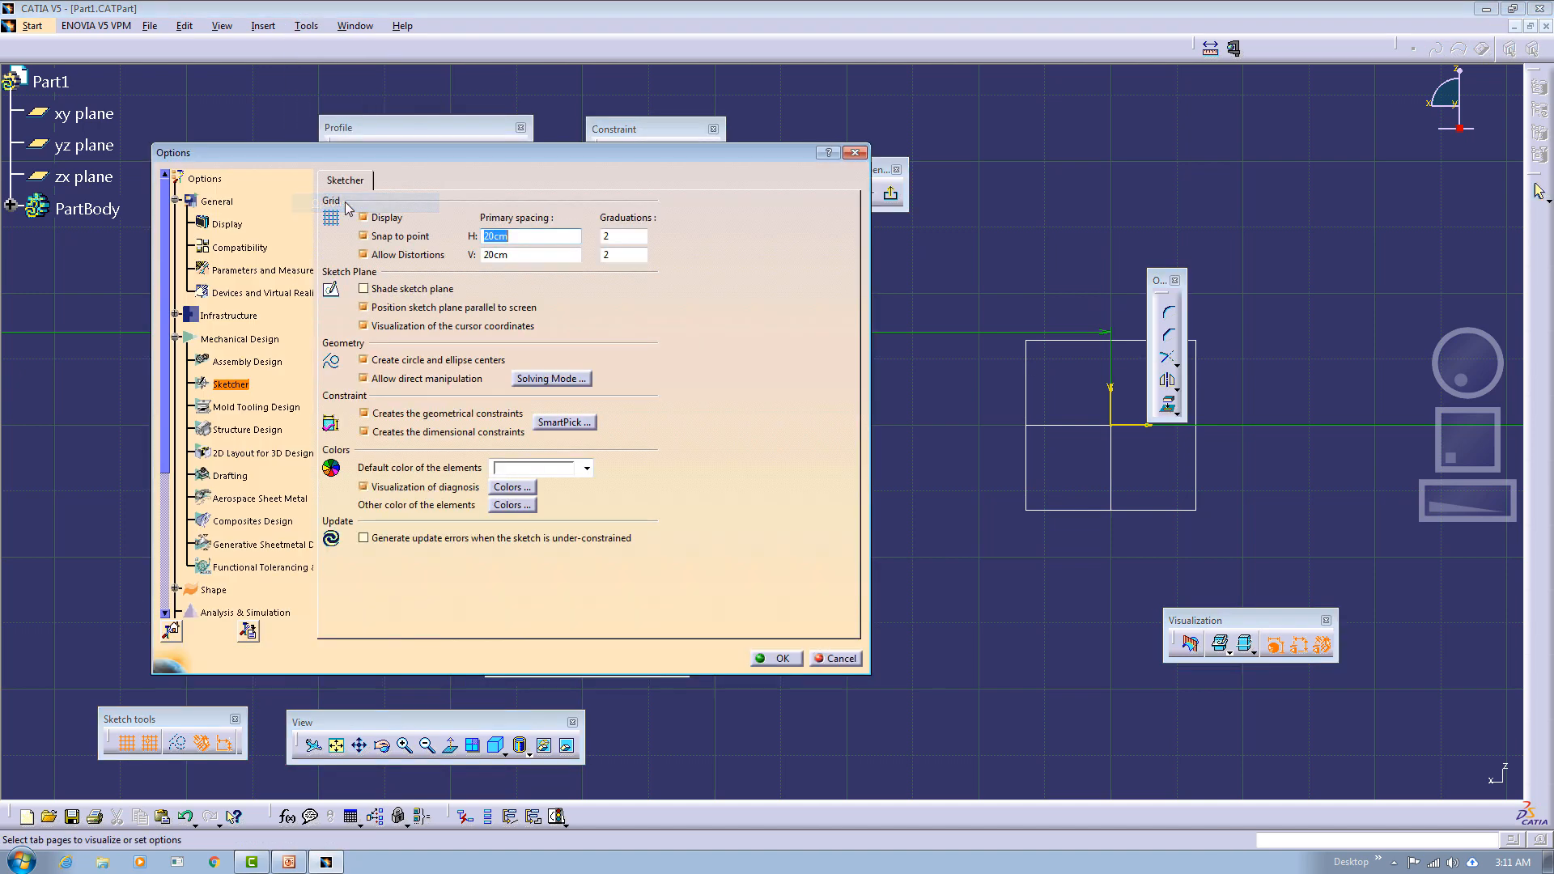
pyautogui.click(400, 257)
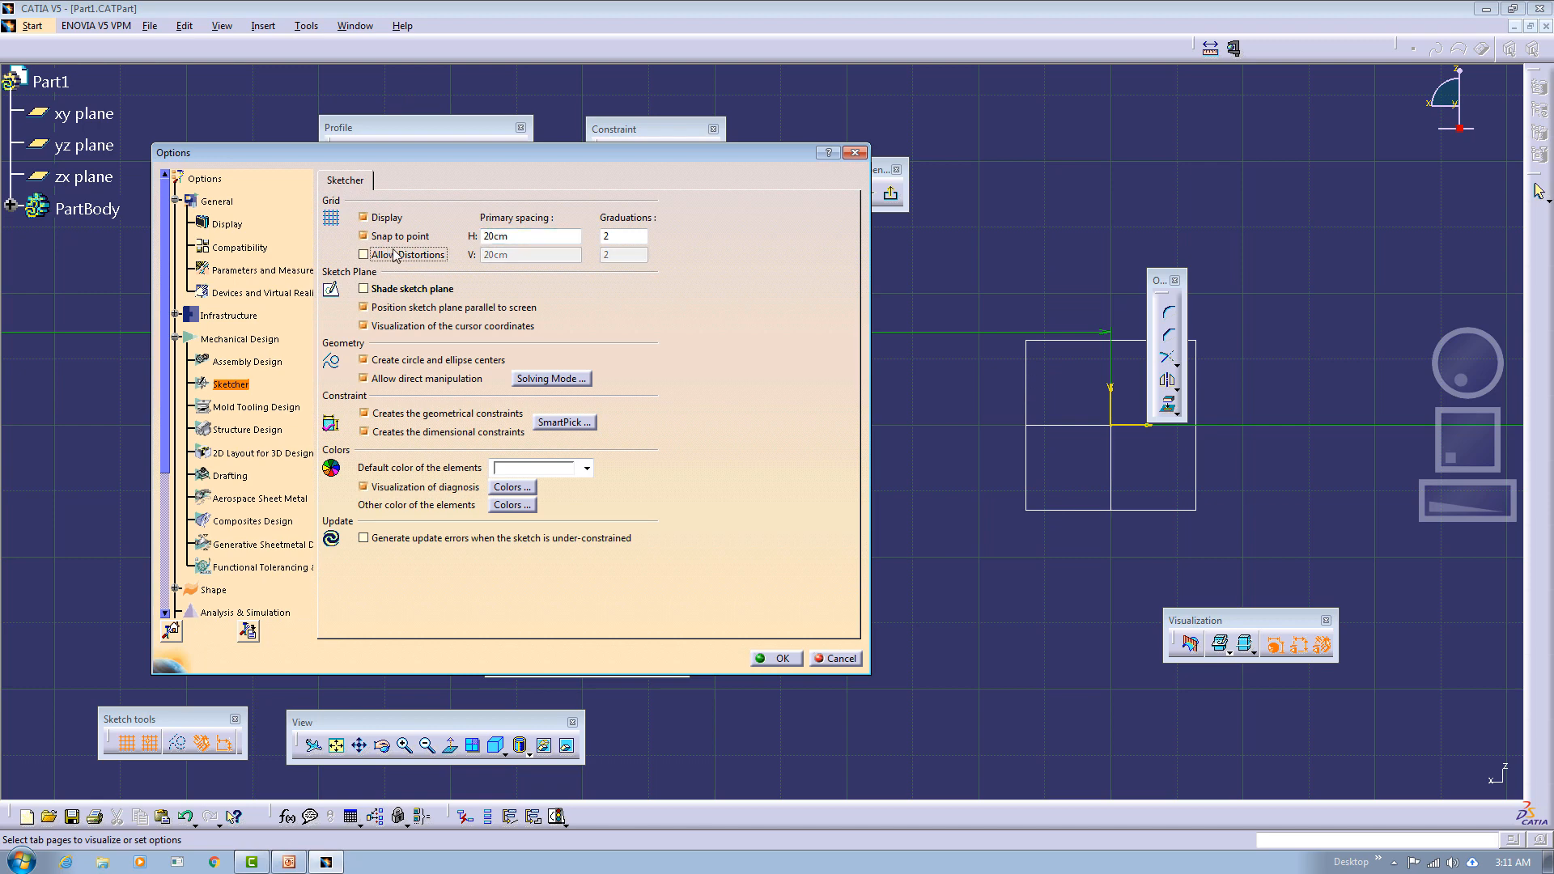
pyautogui.click(411, 258)
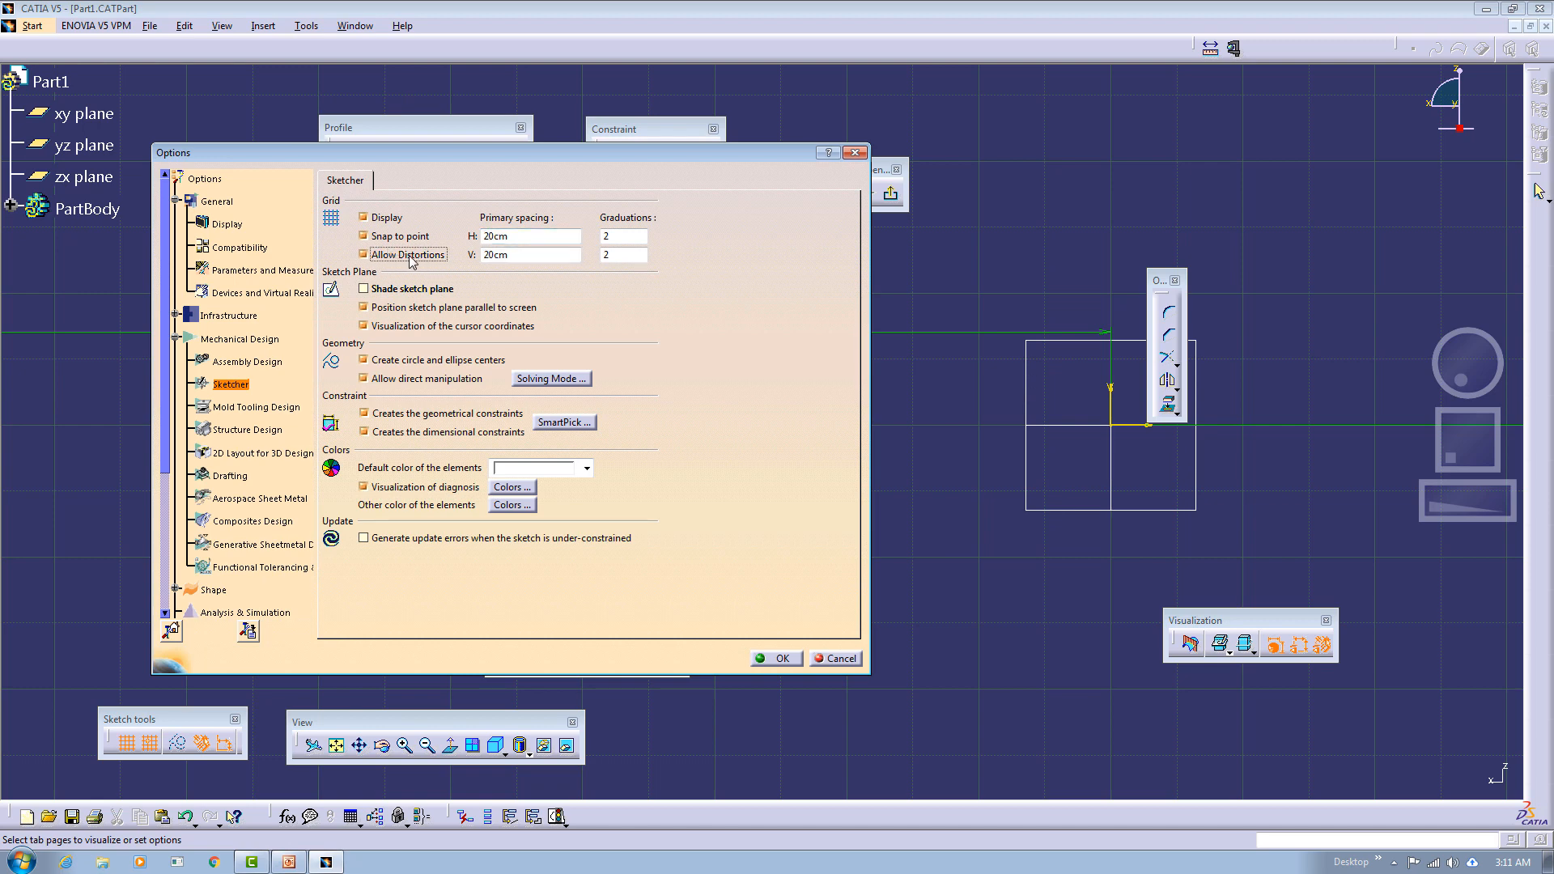
pyautogui.click(518, 252)
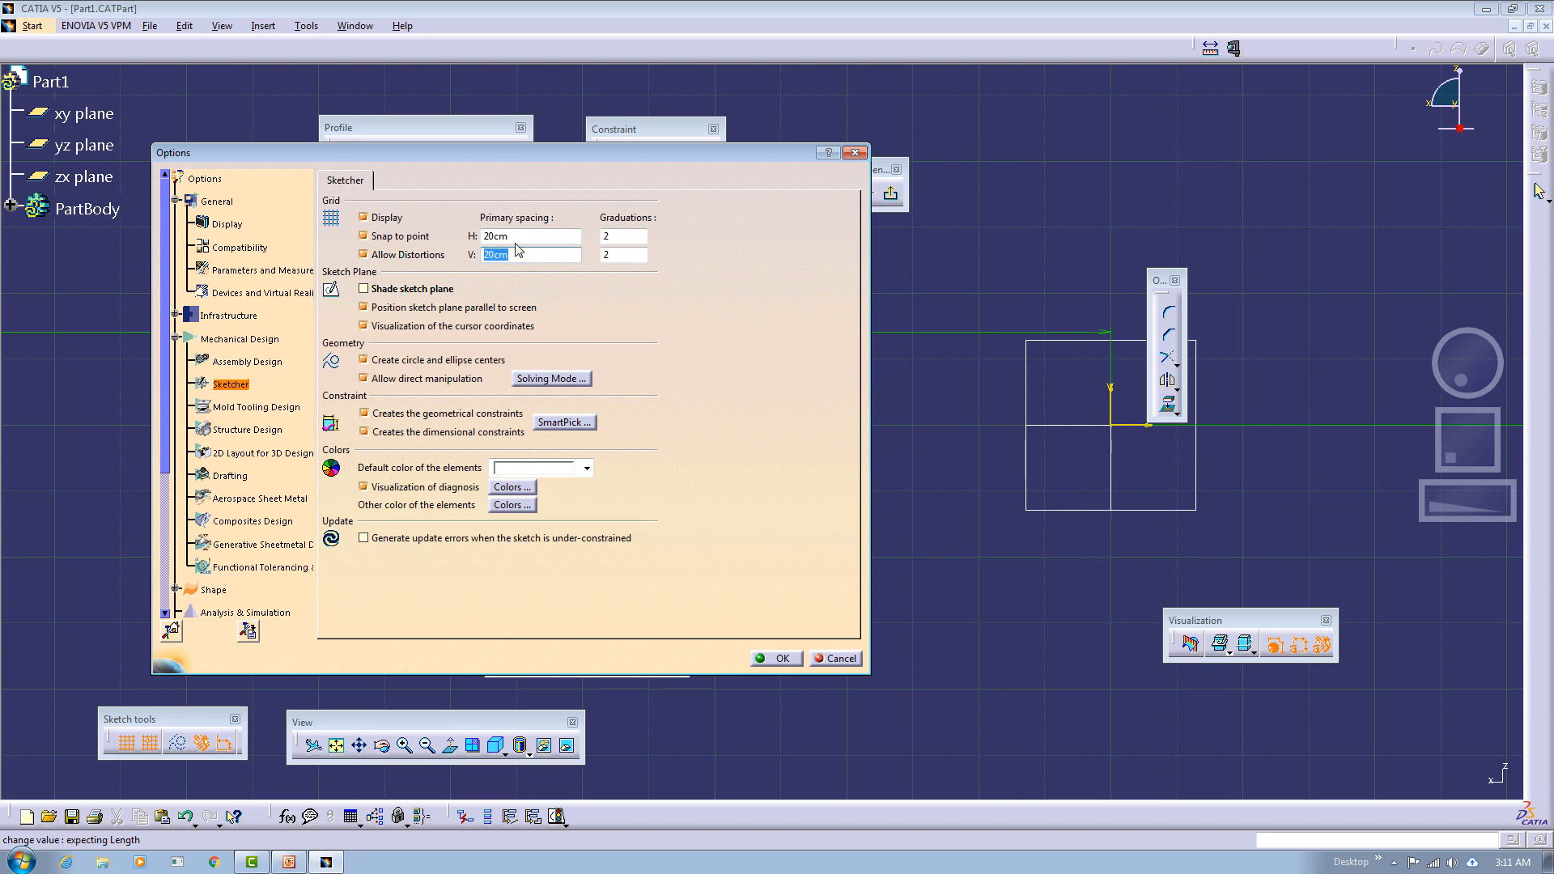
pyautogui.click(514, 237)
pyautogui.click(520, 255)
pyautogui.moveTo(521, 255); pyautogui.dragTo(487, 254)
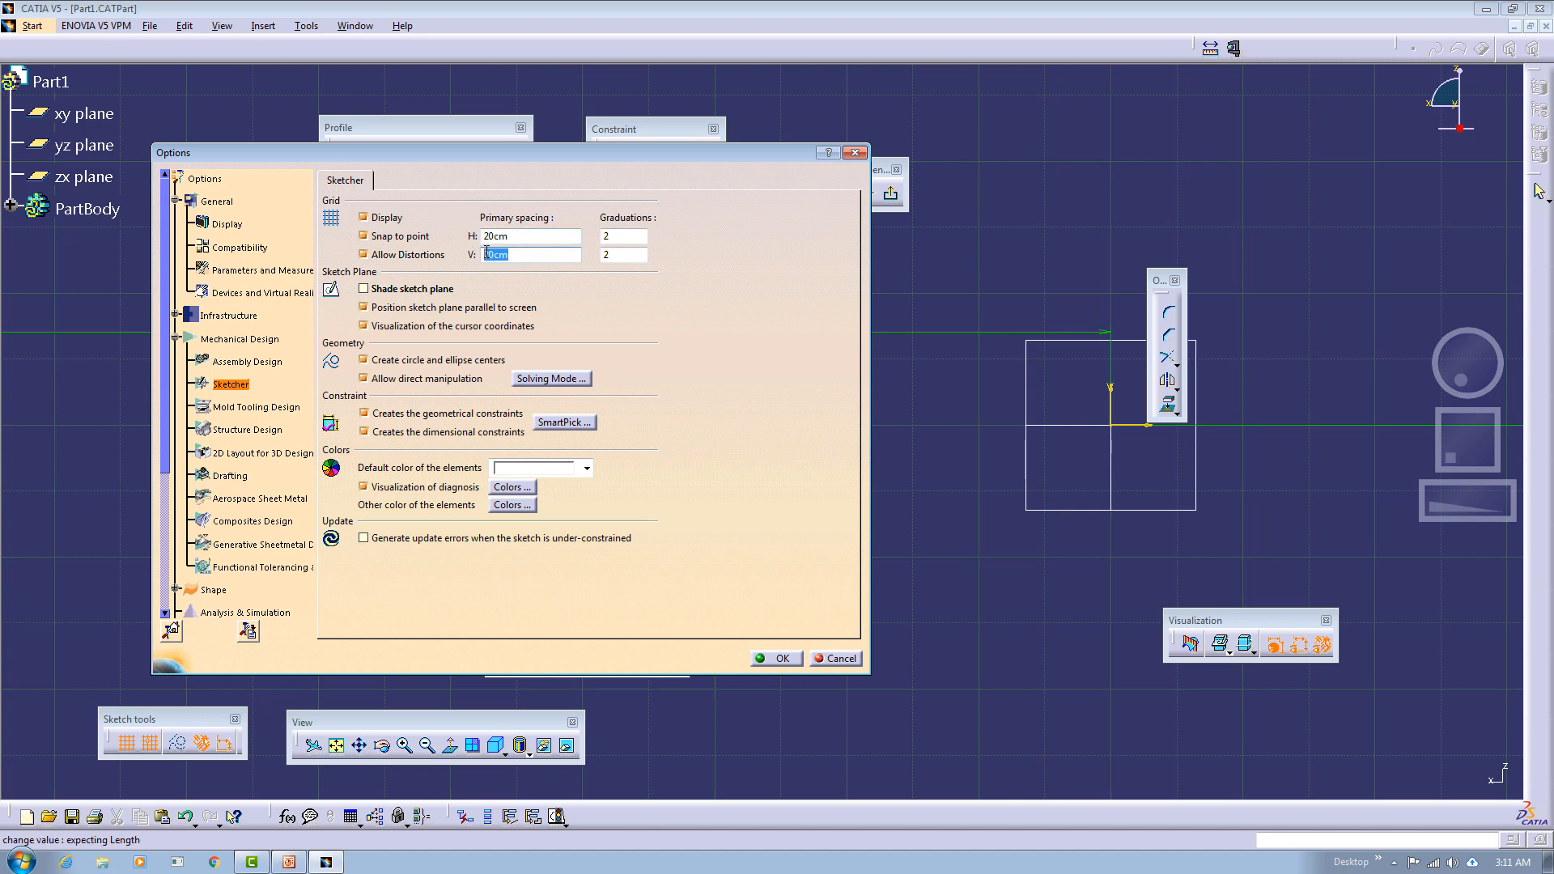
pyautogui.click(409, 256)
pyautogui.moveTo(559, 235); pyautogui.dragTo(461, 236)
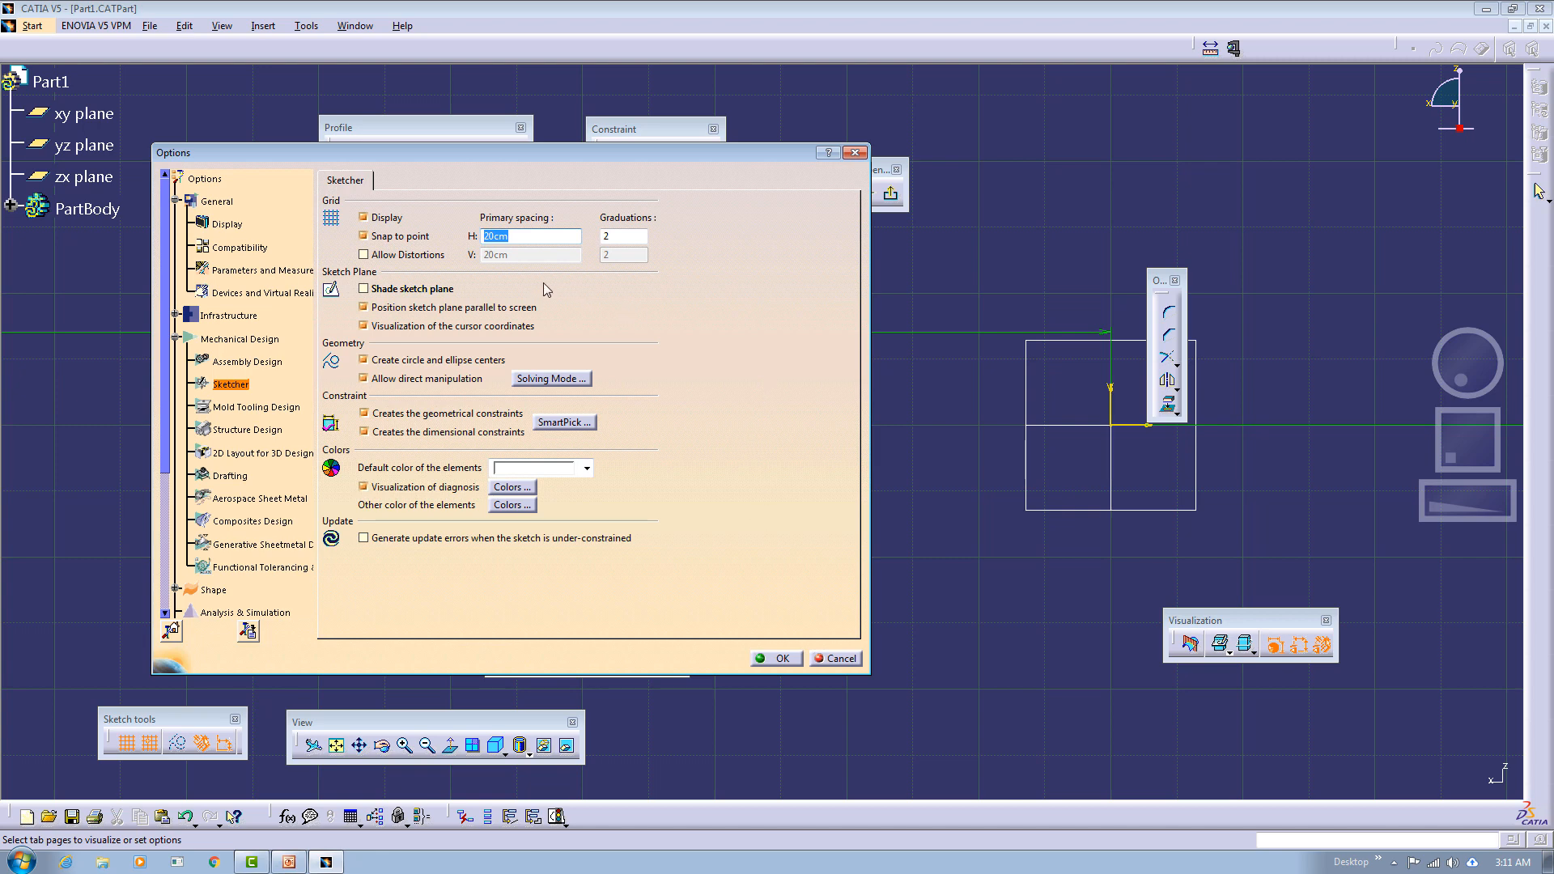
pyautogui.click(516, 237)
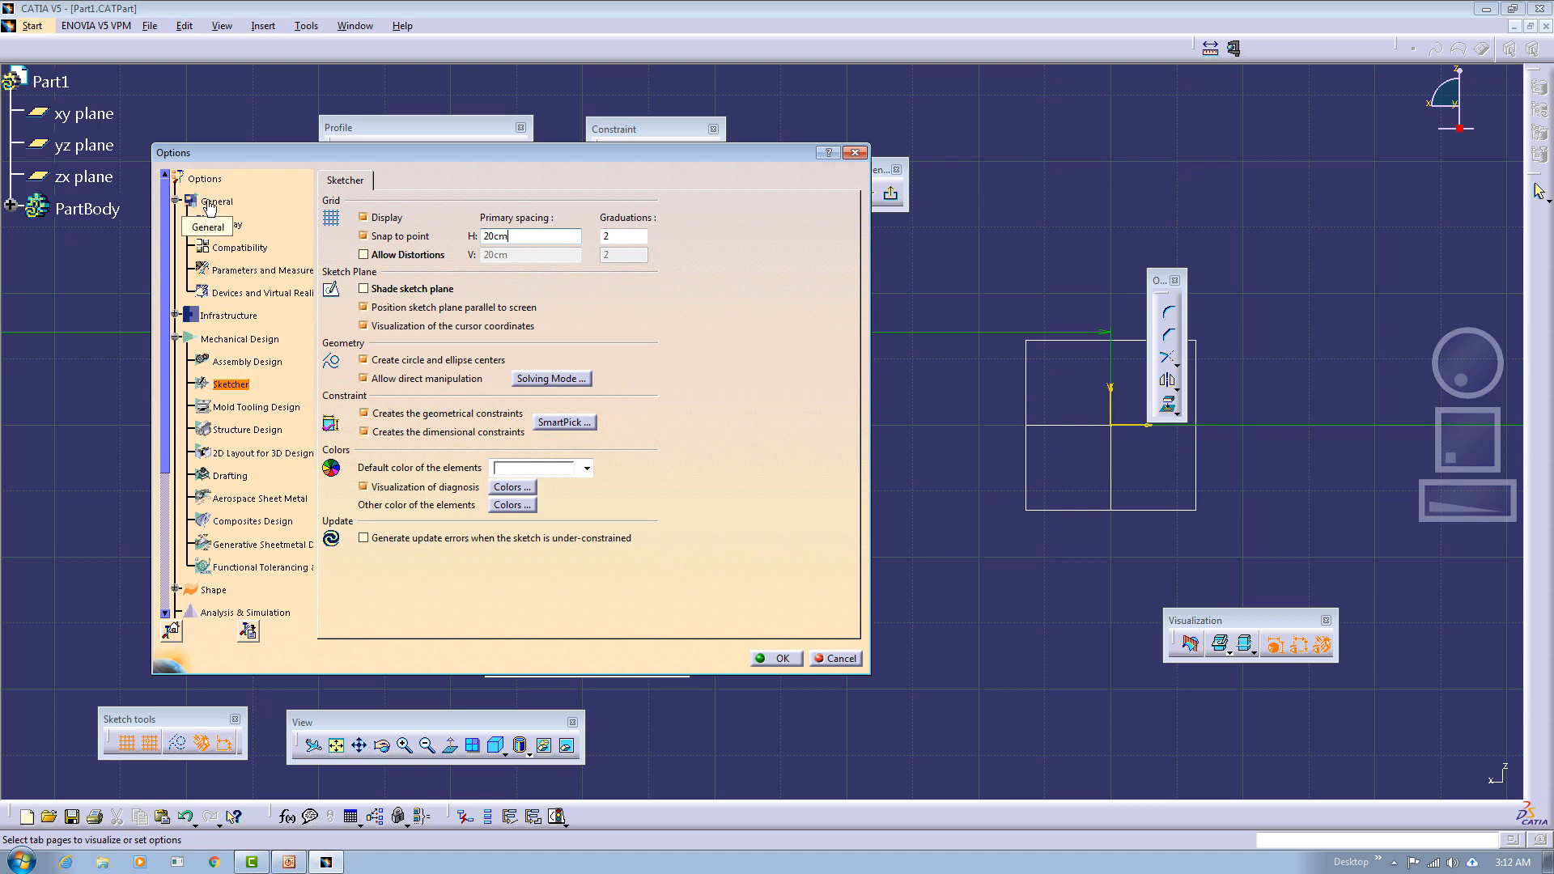
# Set the length unit to Millimeter (mm) in the Parameters and Measure options and apply it.
pyautogui.click(260, 270)
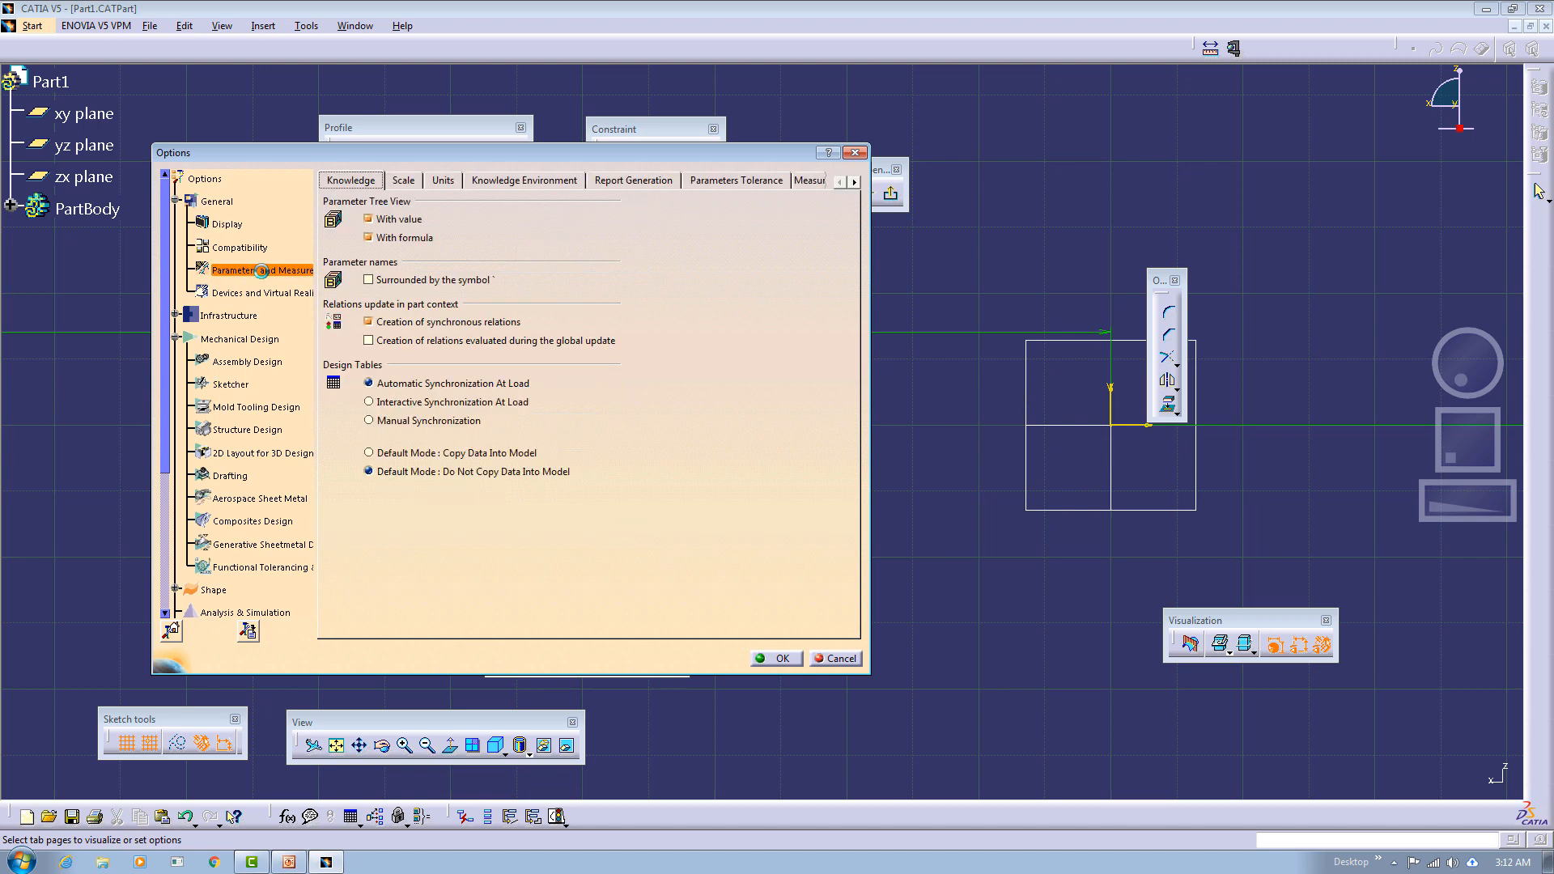
pyautogui.click(442, 180)
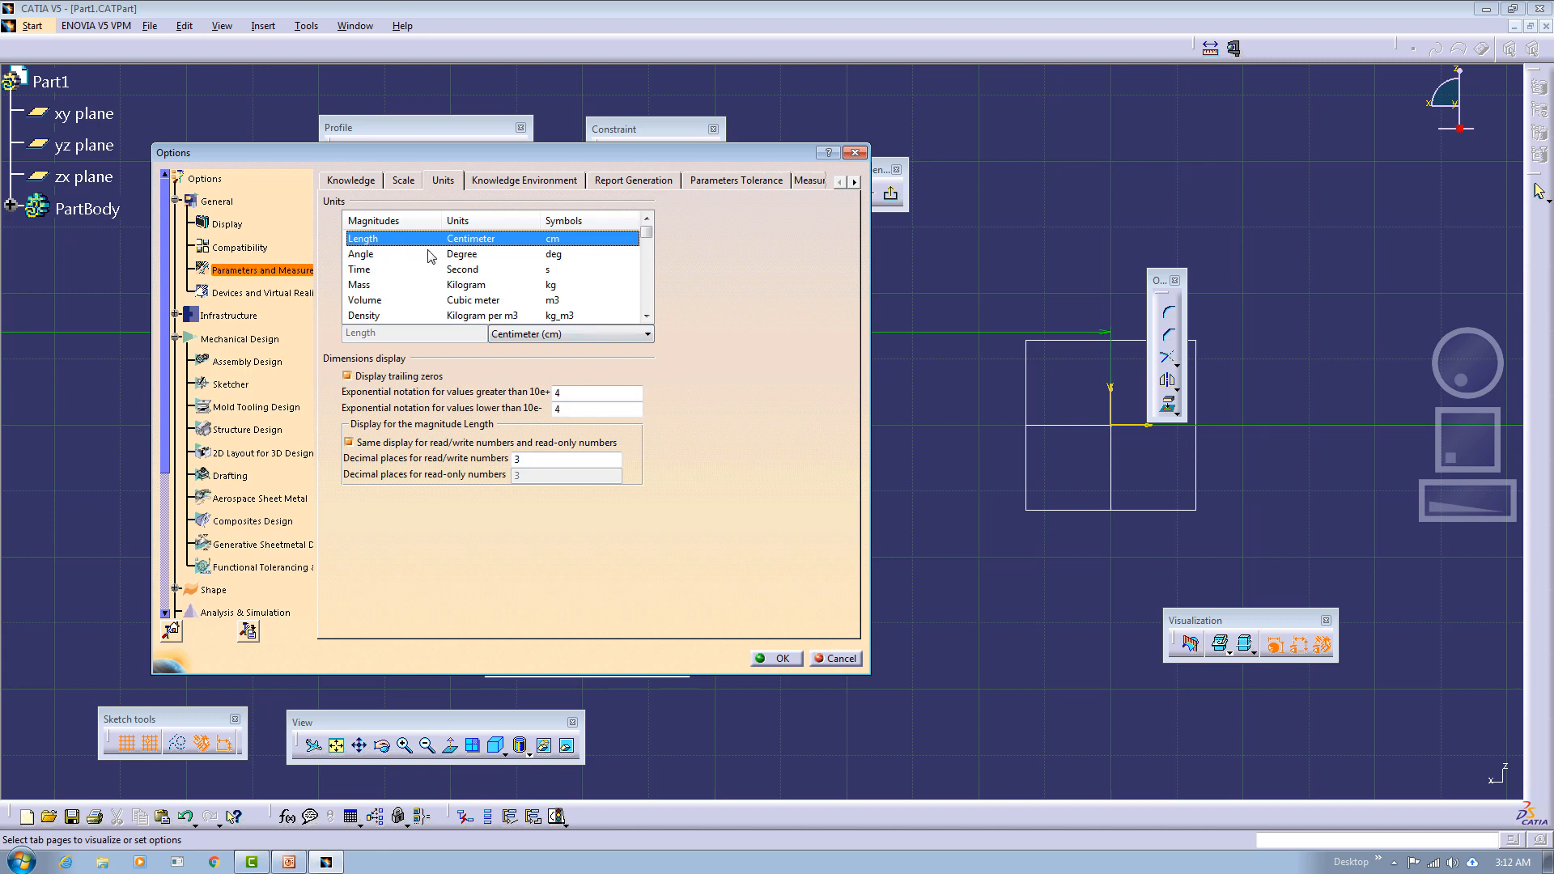
pyautogui.click(569, 333)
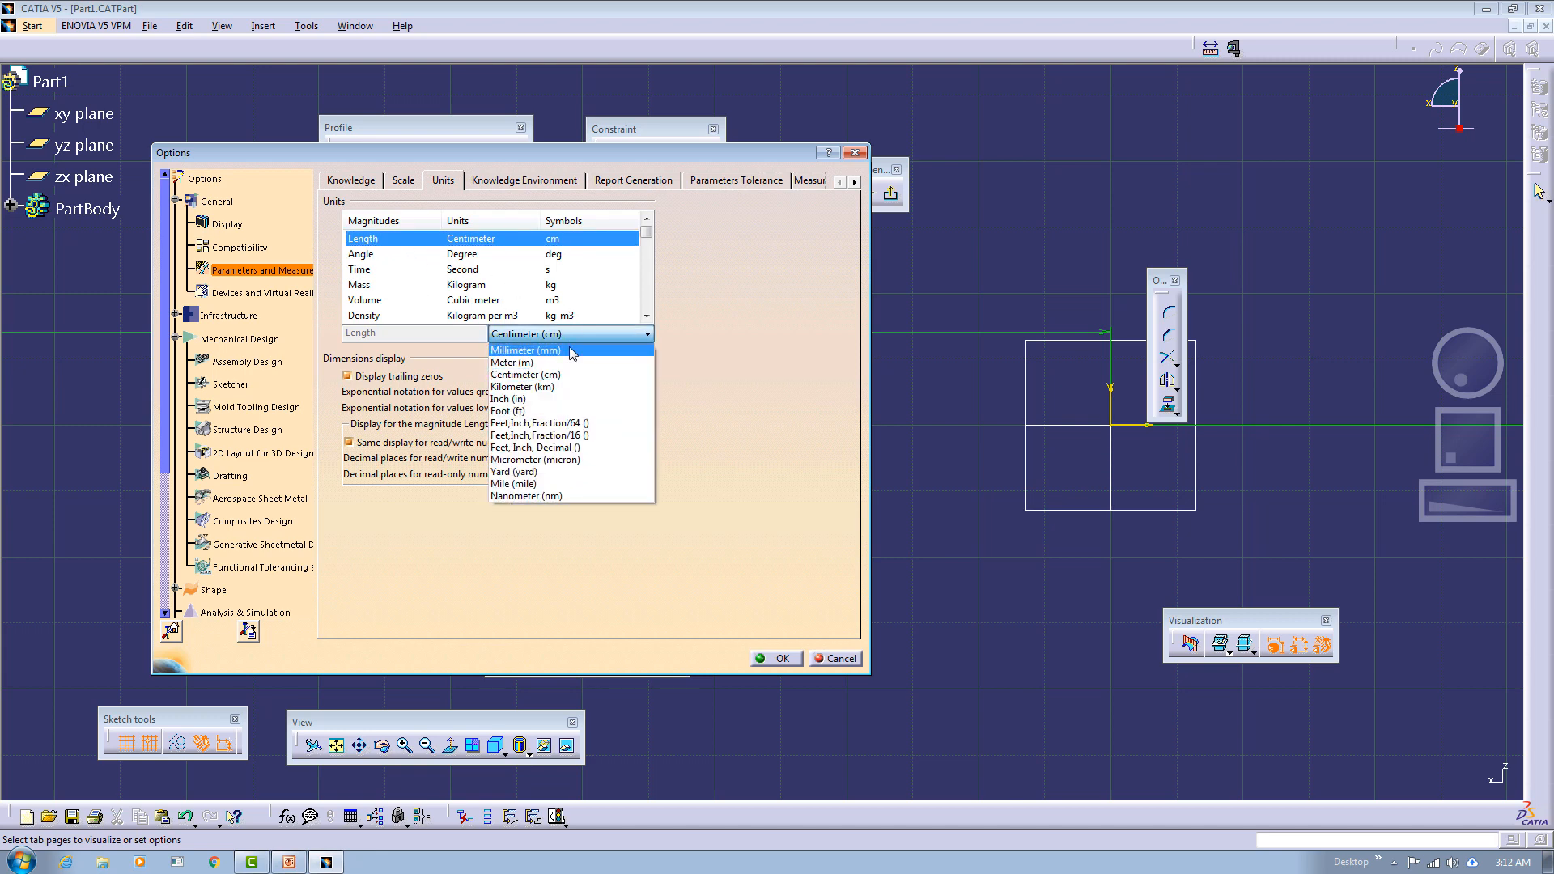
pyautogui.click(569, 348)
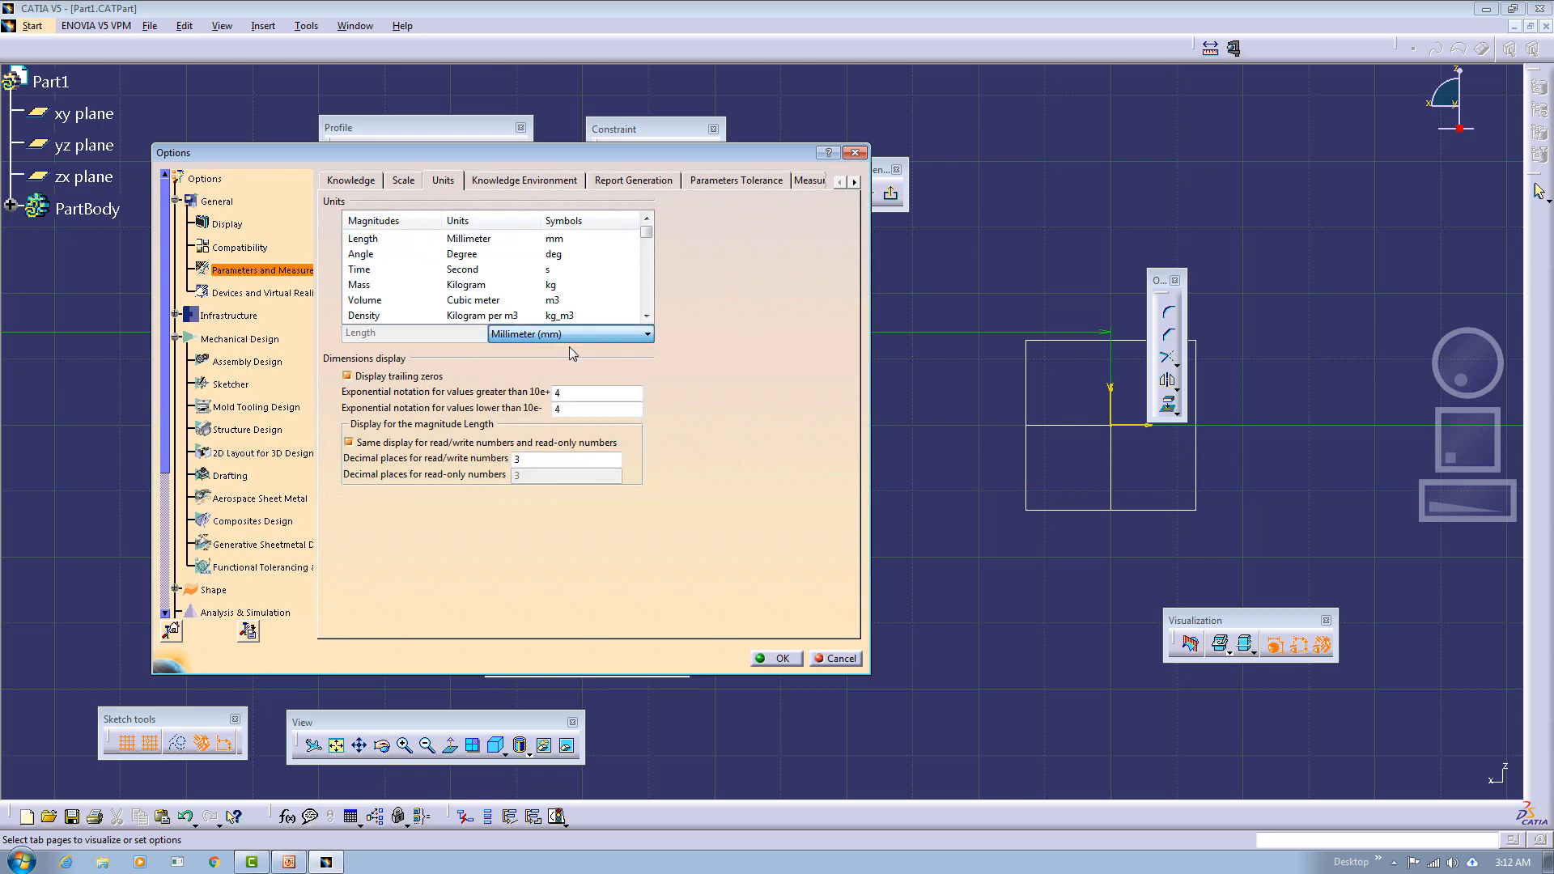
pyautogui.click(777, 658)
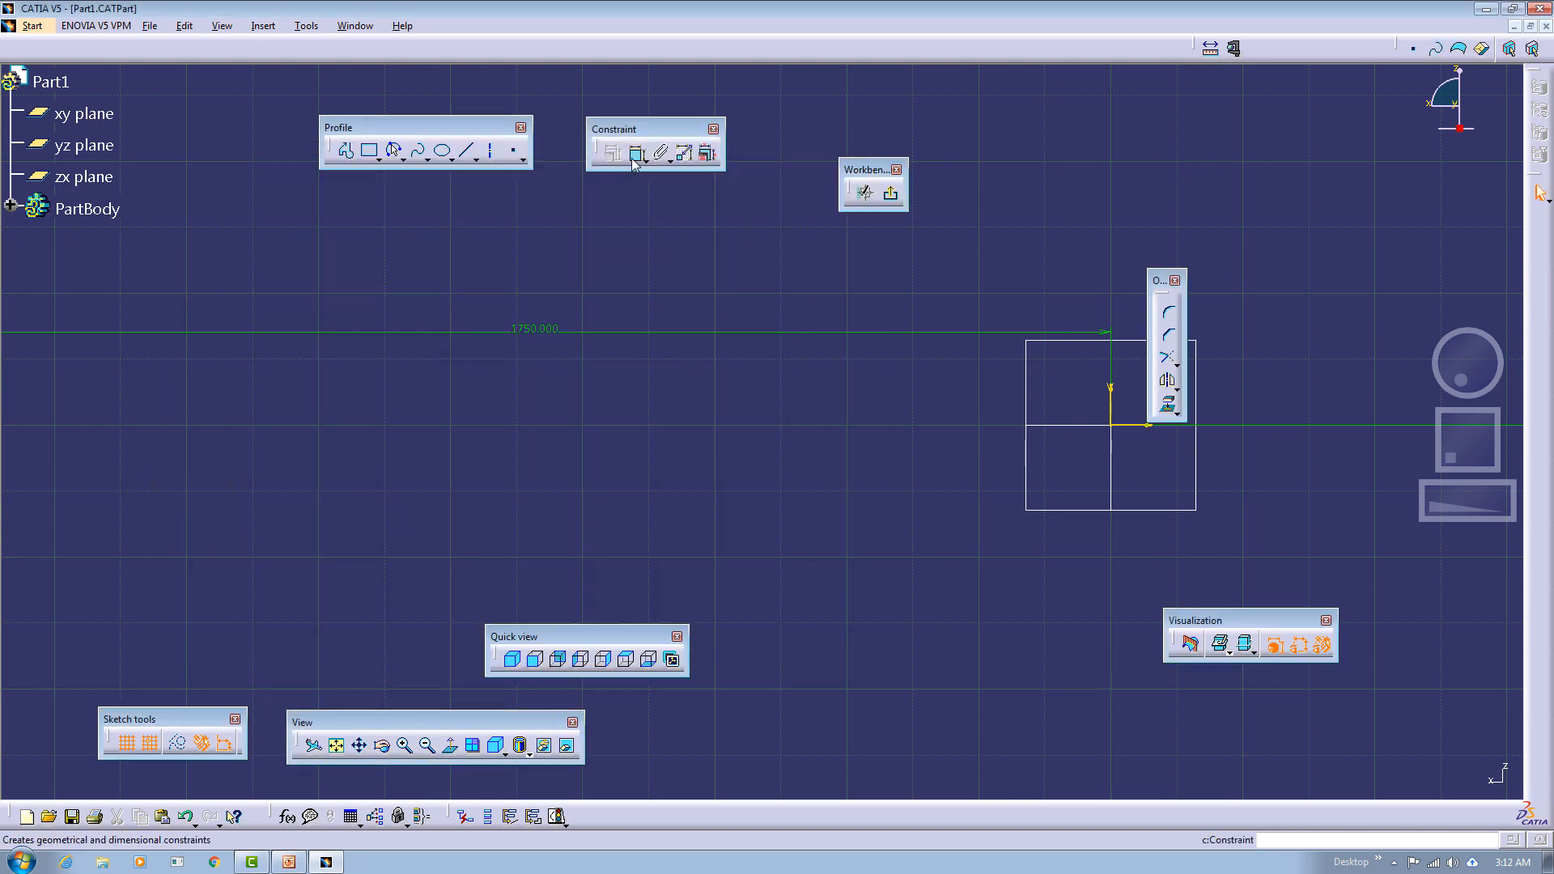
# Sketch a 300 mm horizontal profile line along the horizontal axis, ending at H -700 mm, V 0 mm.
pyautogui.click(348, 151)
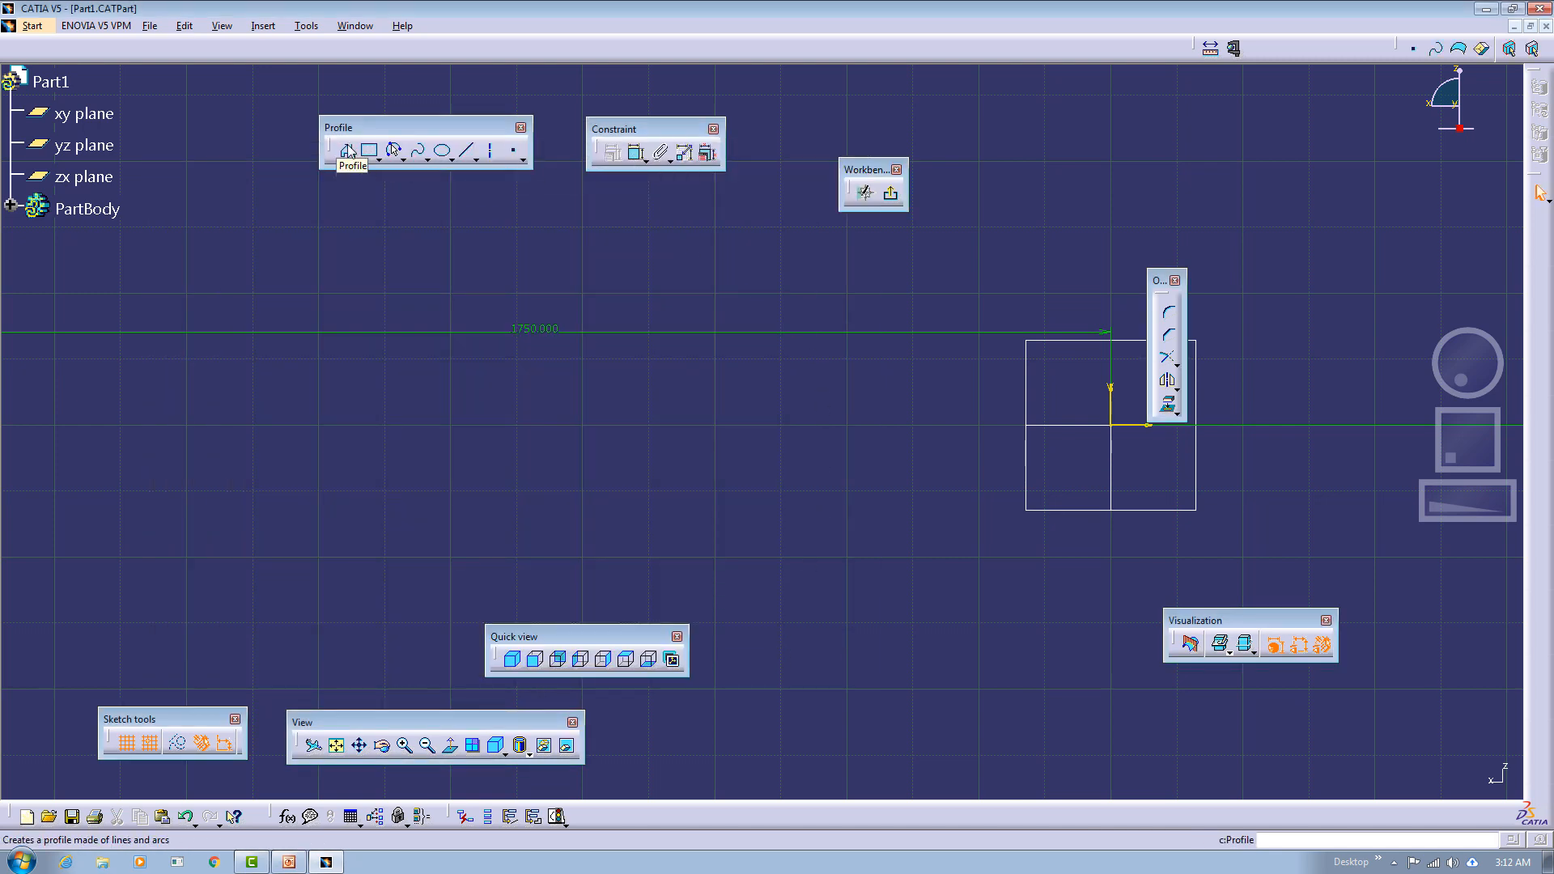
pyautogui.click(451, 425)
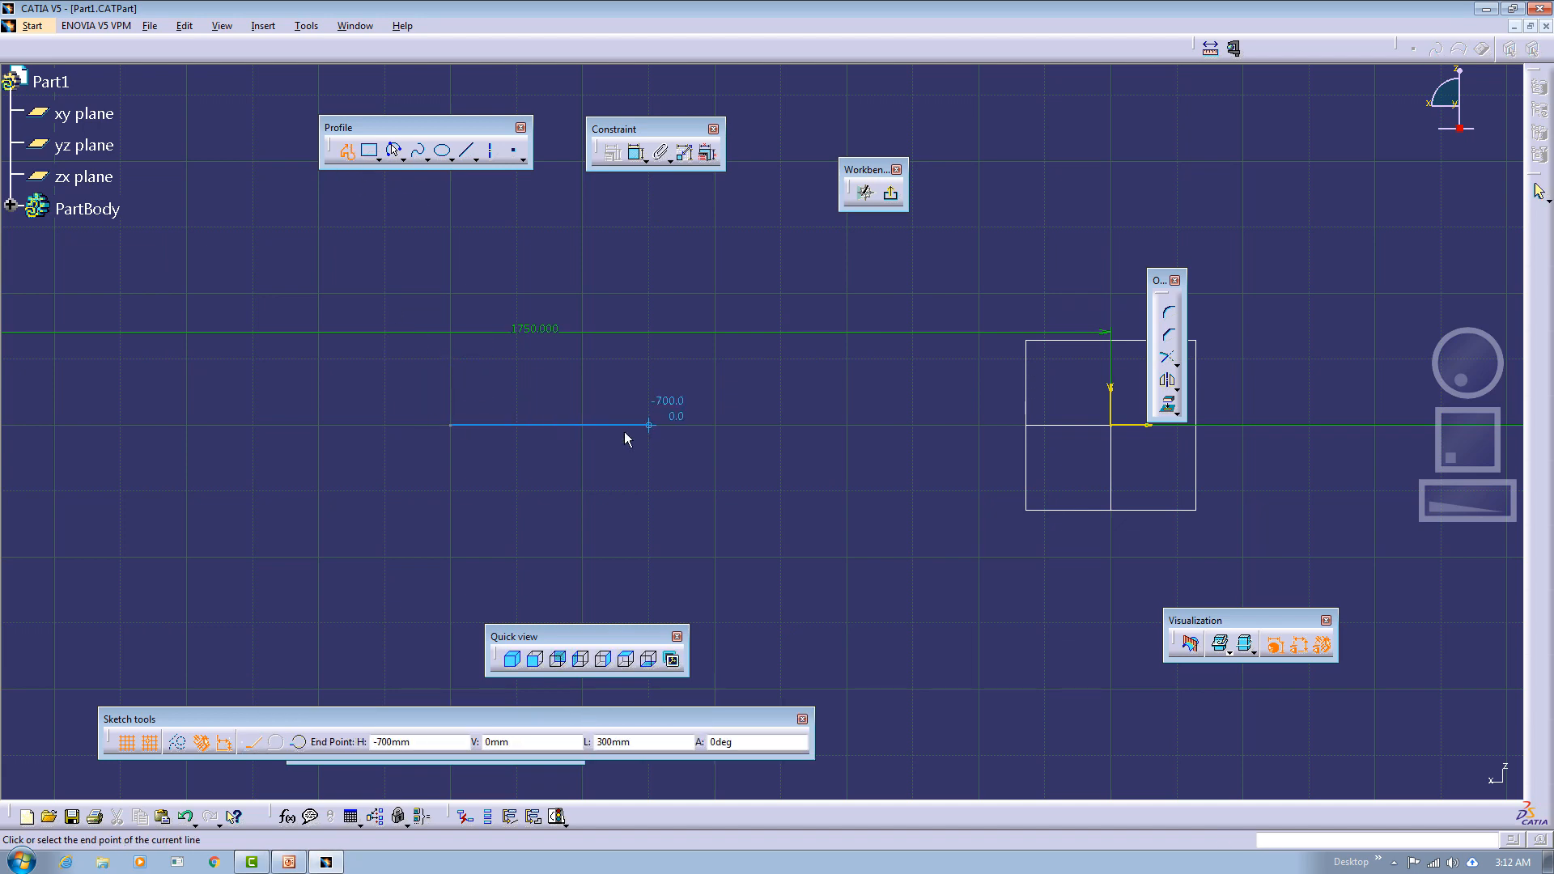
pyautogui.click(632, 433)
pyautogui.click(344, 155)
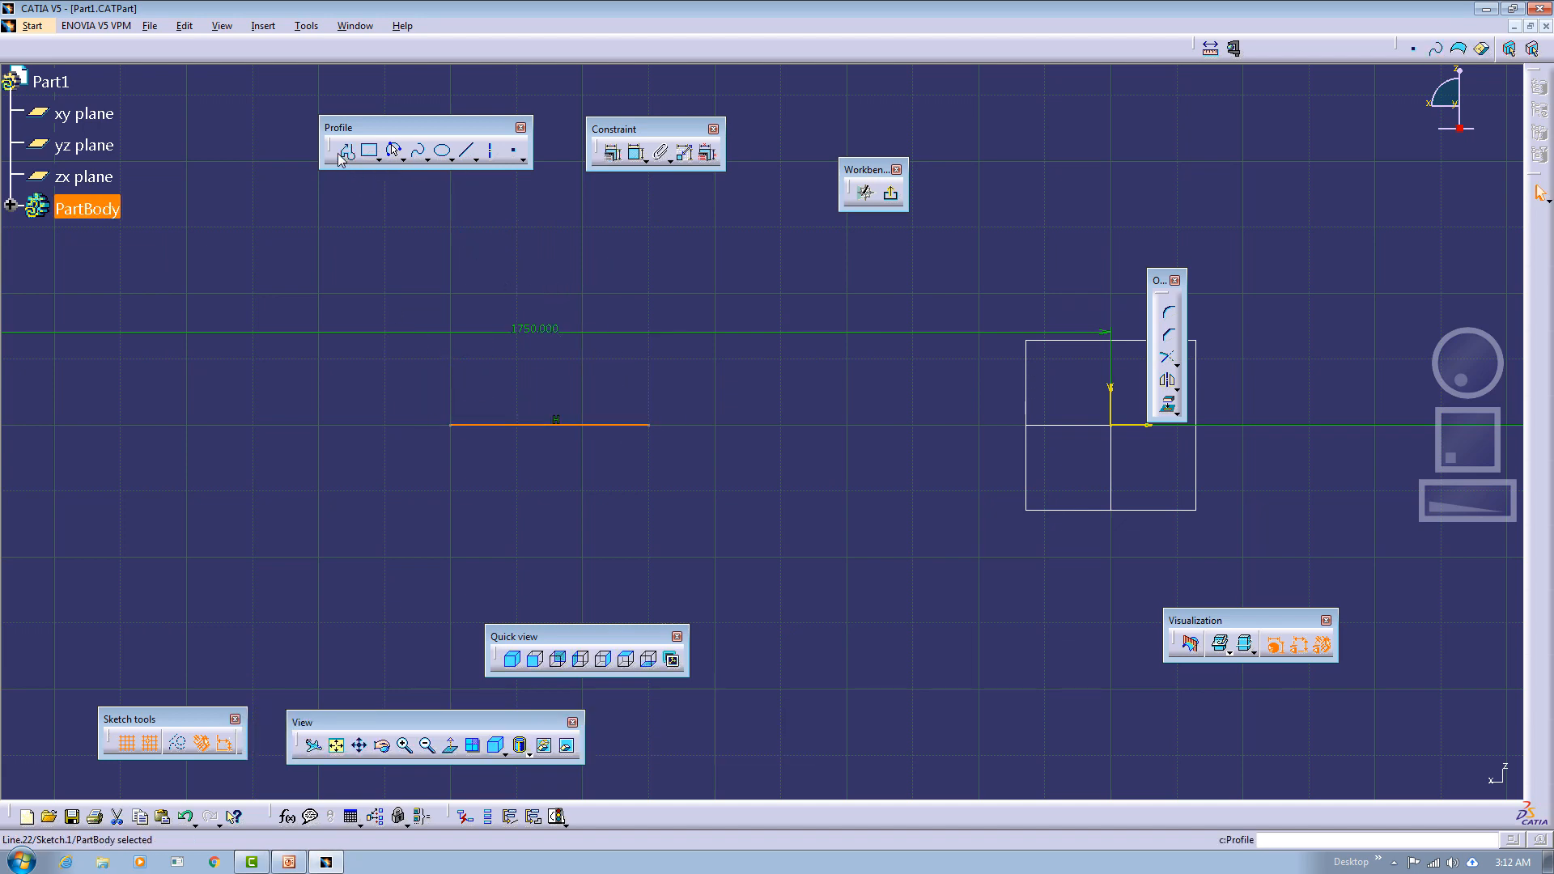
# Dimension the horizontal line's length, place the dimension below the line, and accept its value of 300 mm.
pyautogui.click(636, 153)
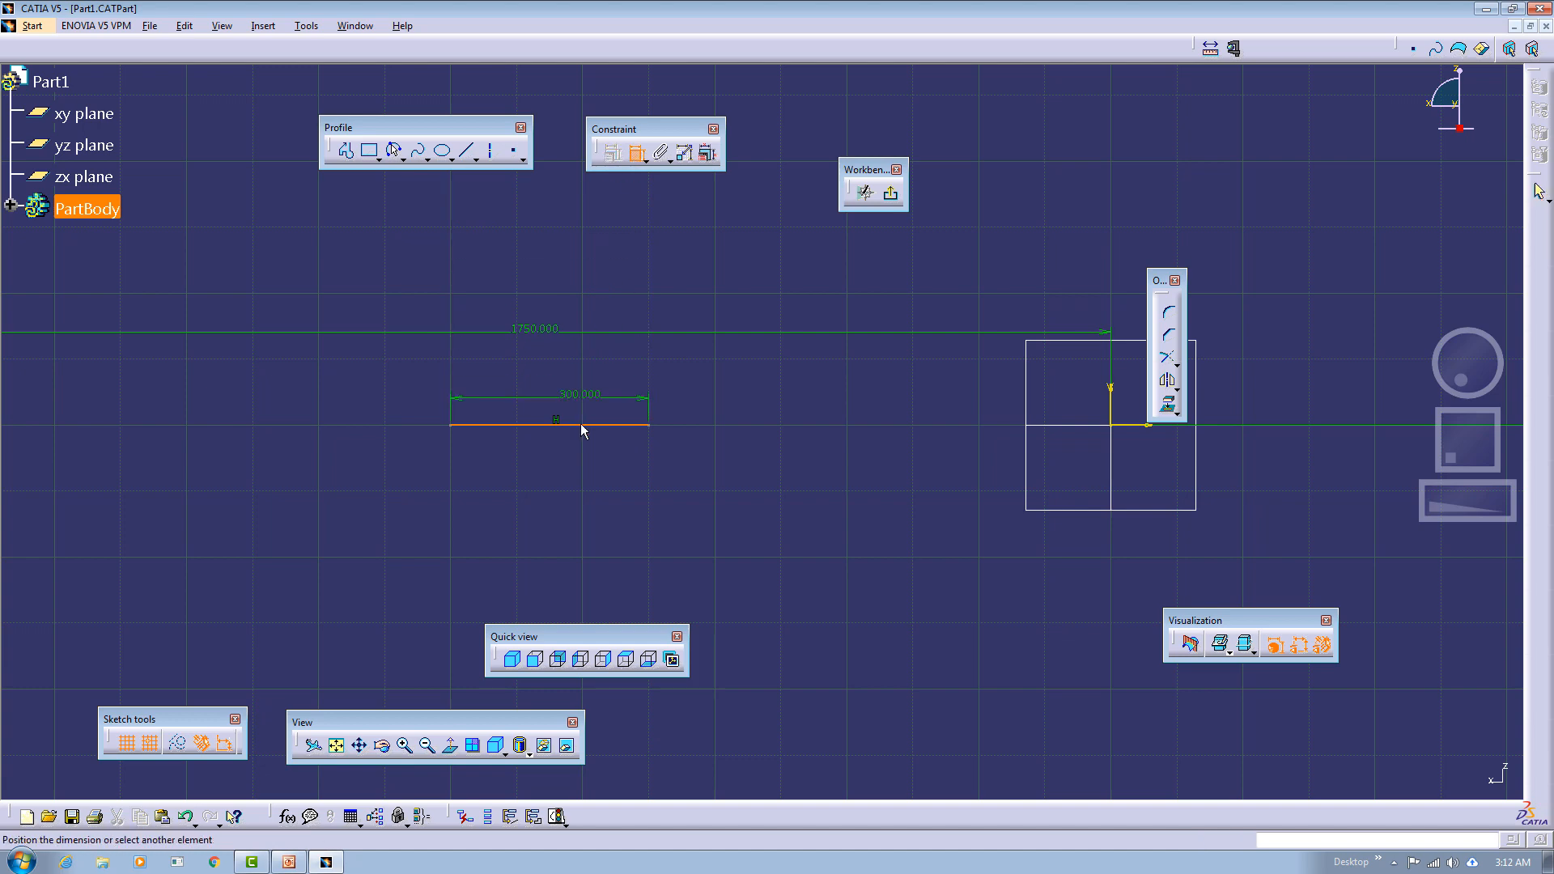
pyautogui.click(553, 481)
pyautogui.doubleClick(555, 479)
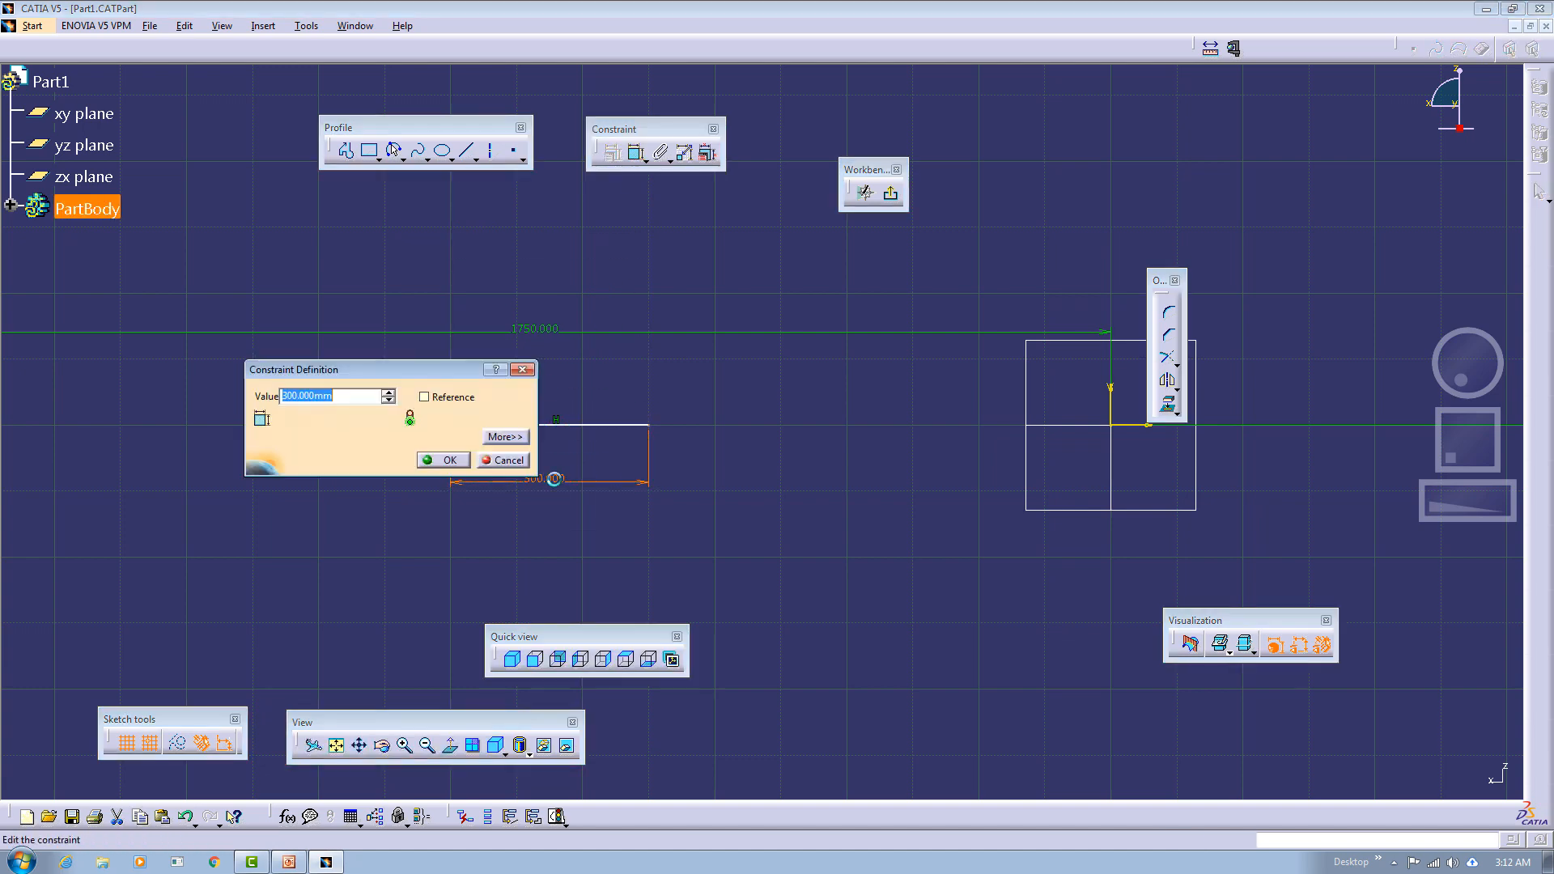
pyautogui.click(357, 397)
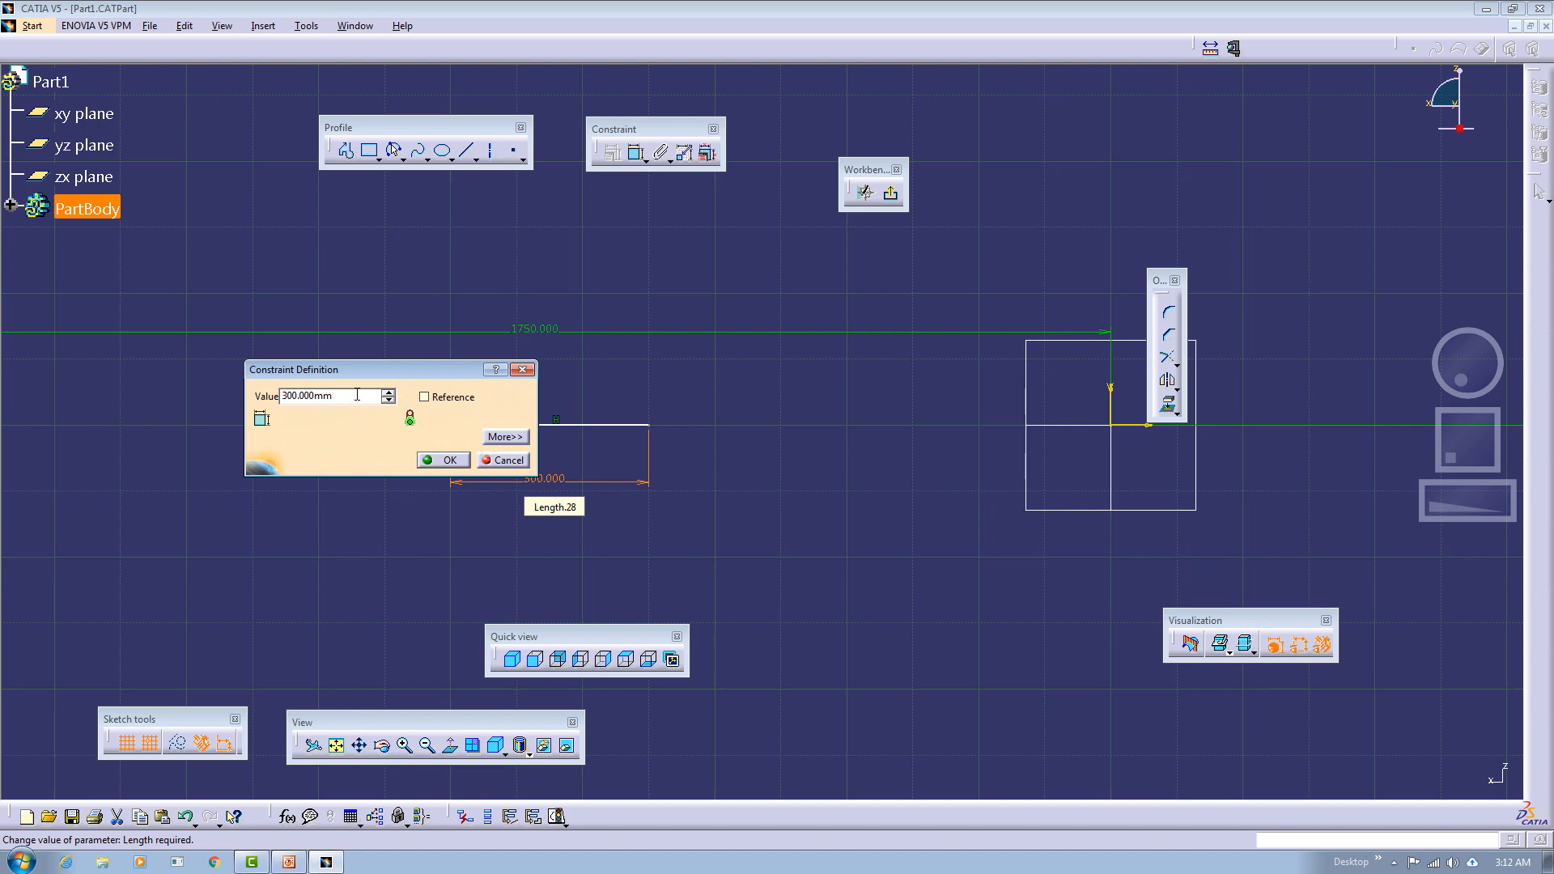
pyautogui.click(444, 460)
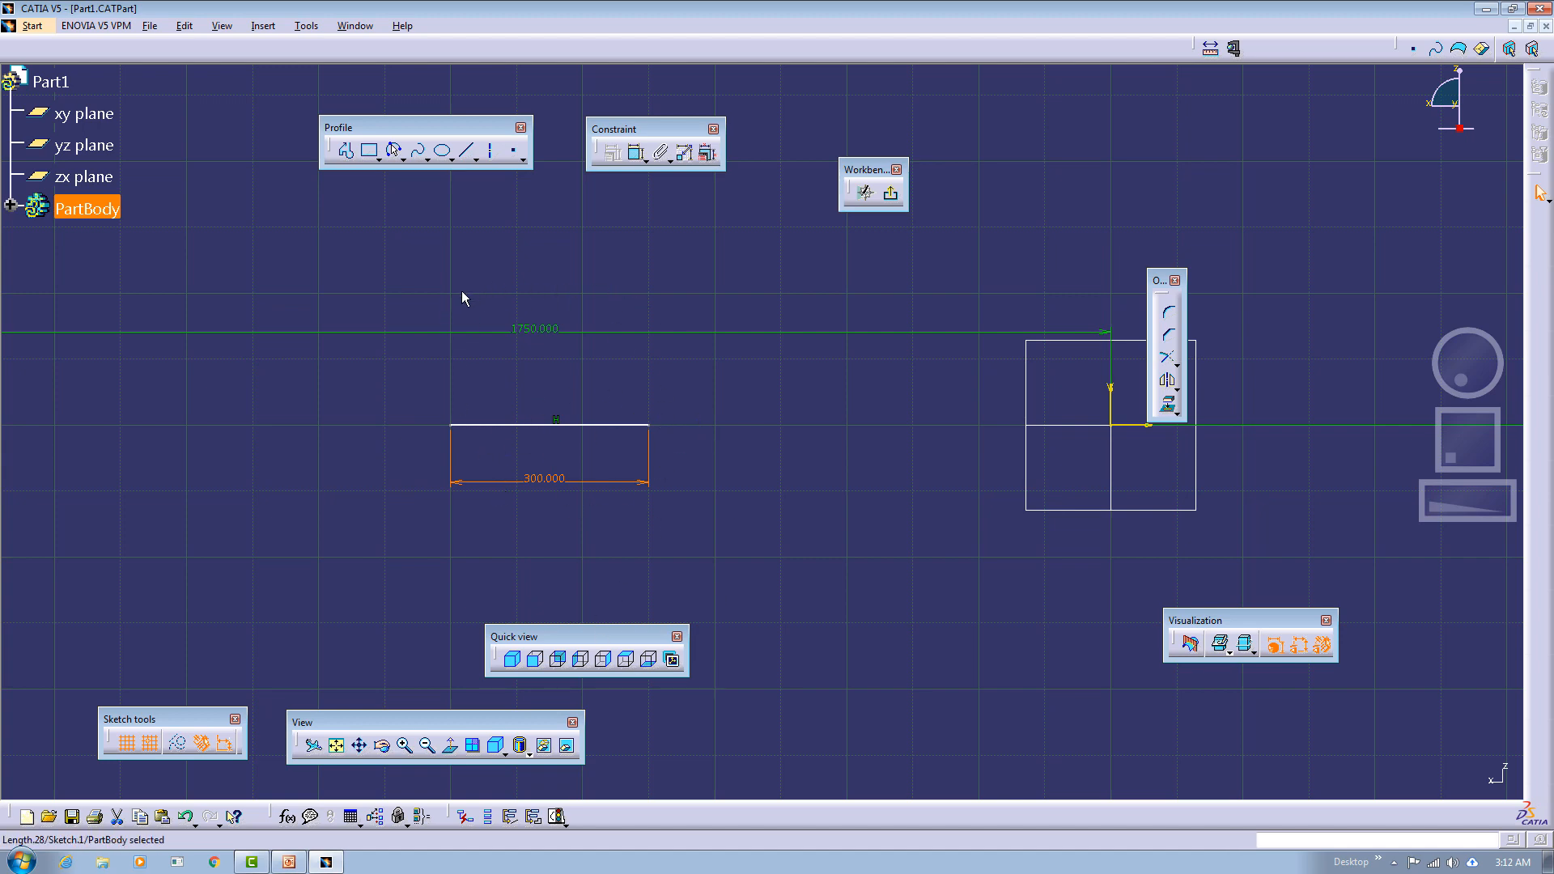
# Fit the whole sketch in view and delete all of its geometry and constraints.
pyautogui.click(336, 745)
pyautogui.click(373, 457)
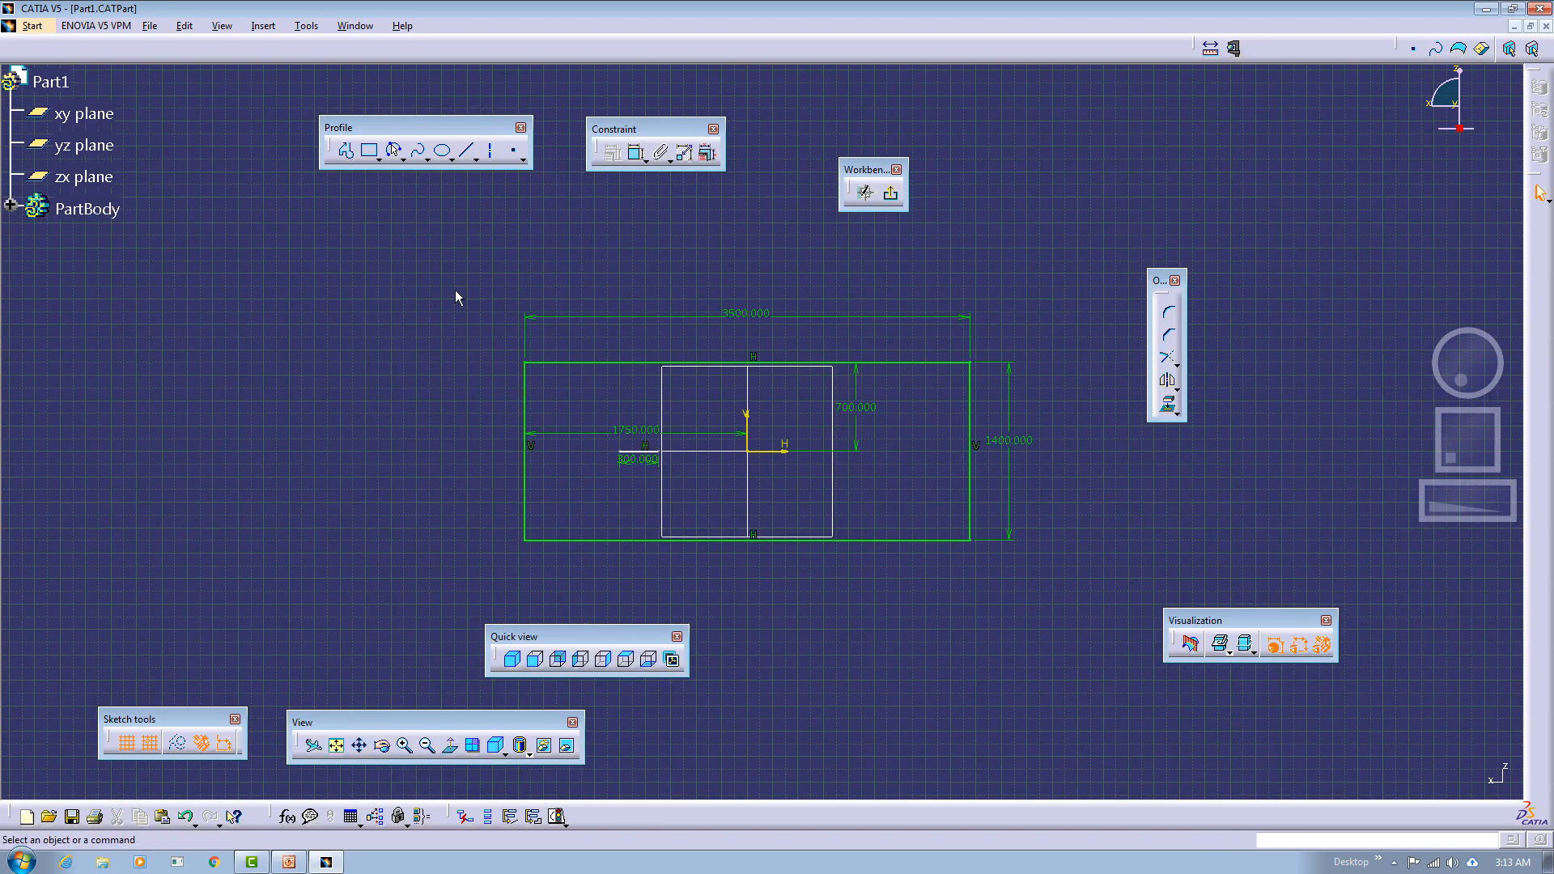
pyautogui.moveTo(460, 269)
pyautogui.mouseDown()
pyautogui.moveTo(955, 599)
pyautogui.moveTo(1052, 643)
pyautogui.mouseUp()
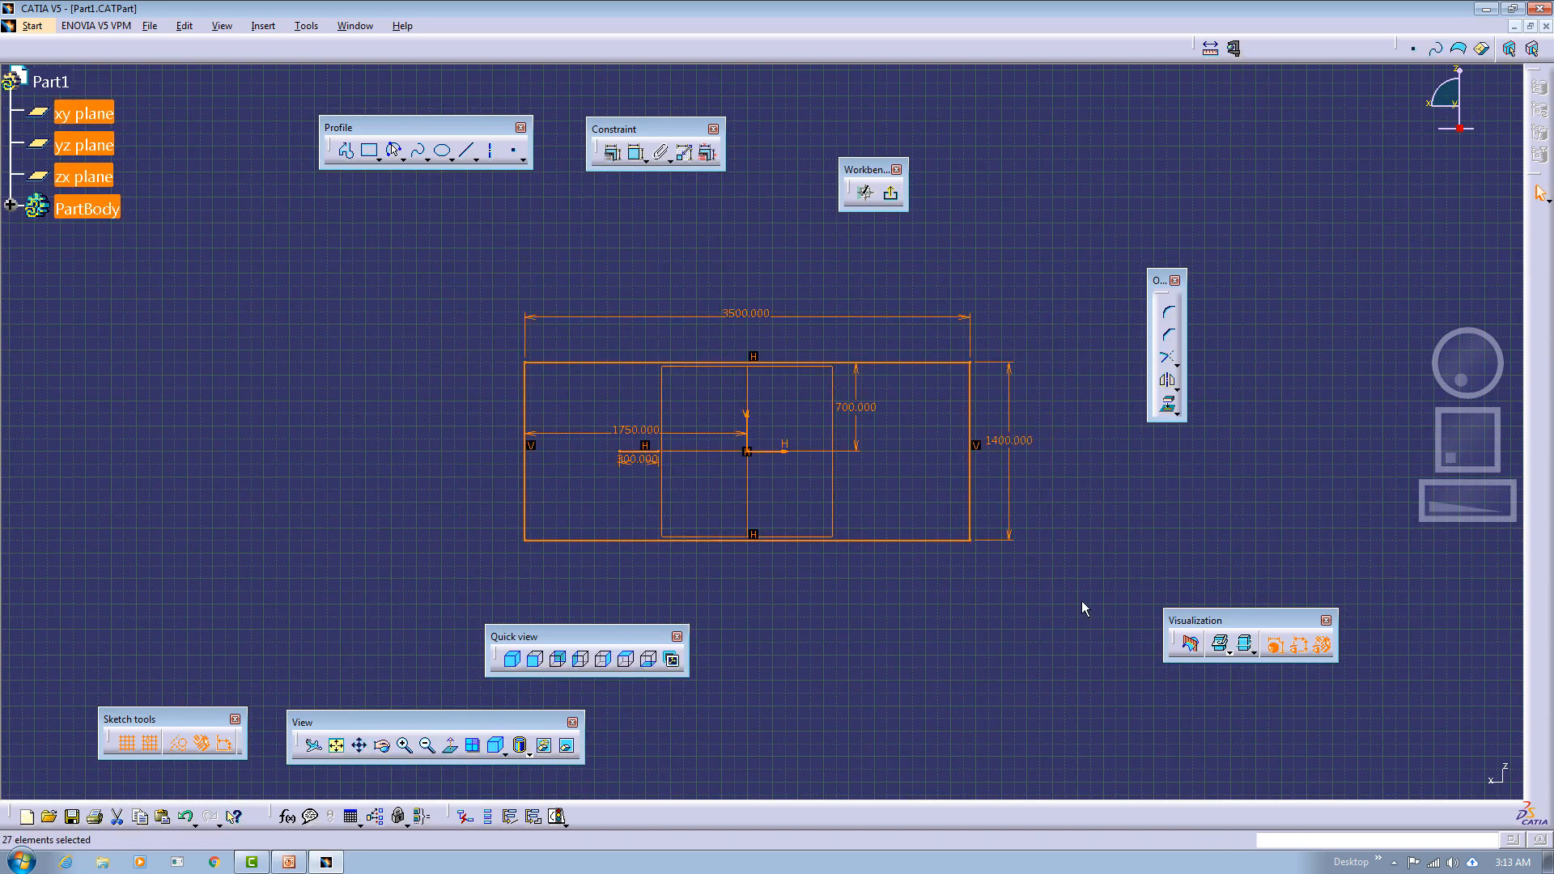
pyautogui.press('Delete')
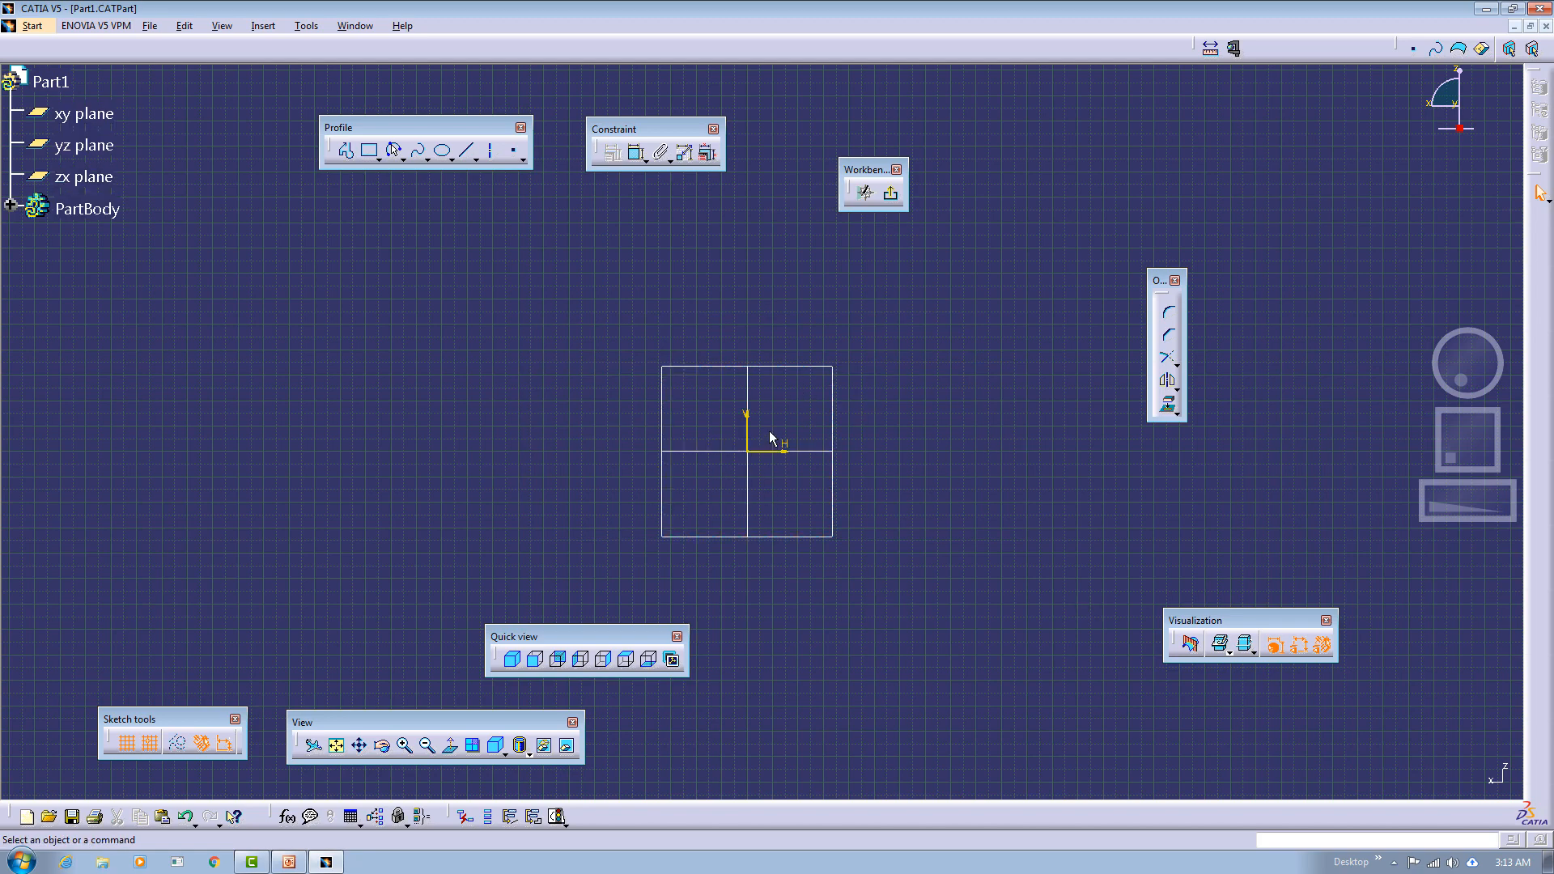
# Set the axis system display size to 100 mm in the Part Infrastructure display options and apply it.
pyautogui.click(306, 26)
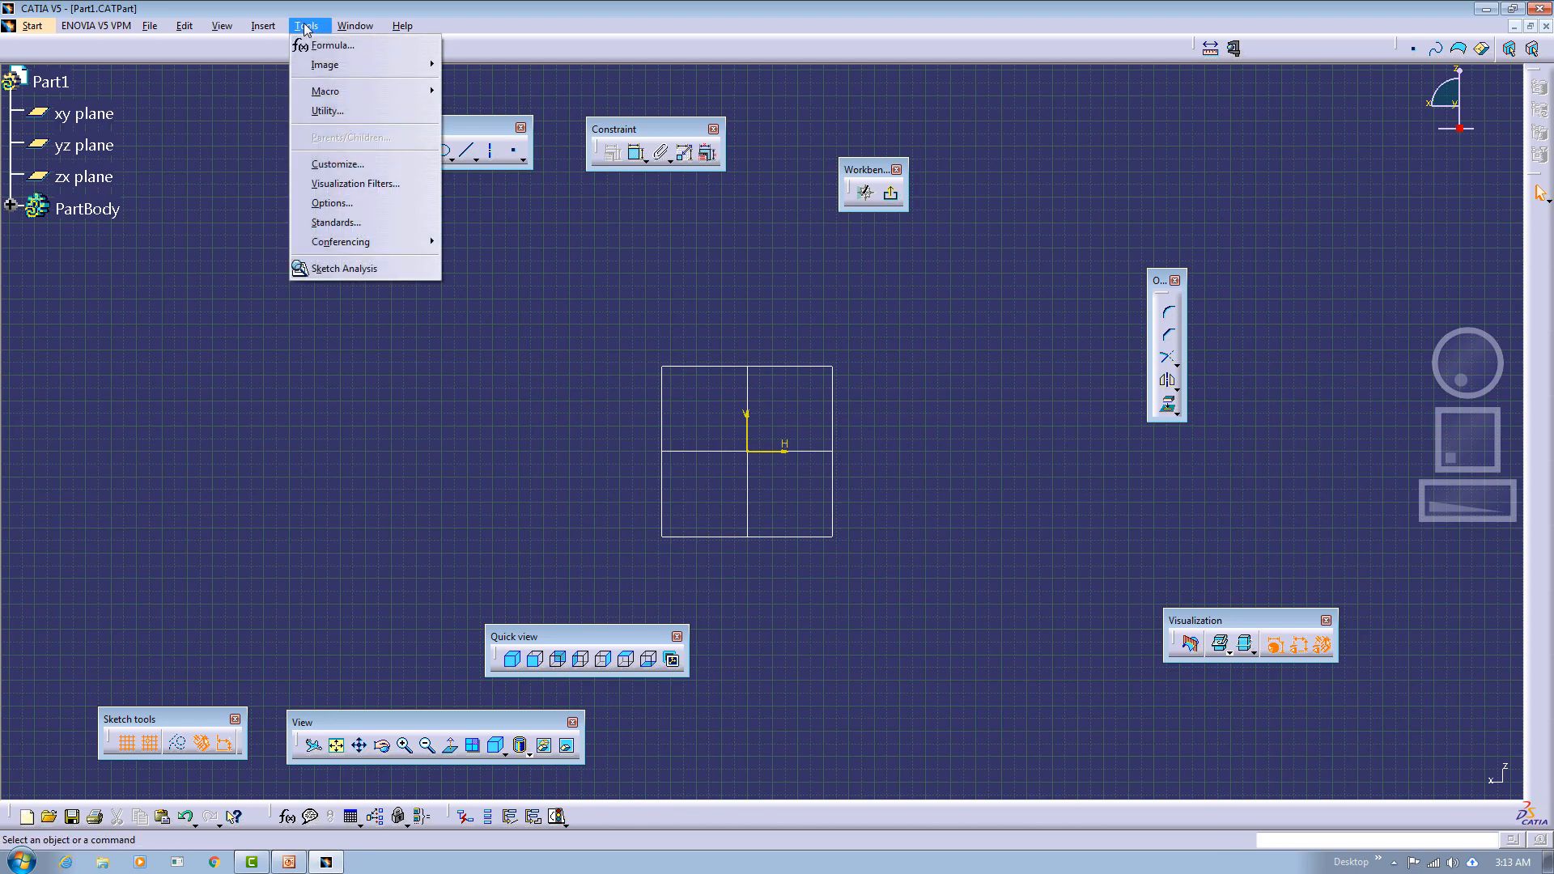
pyautogui.click(369, 202)
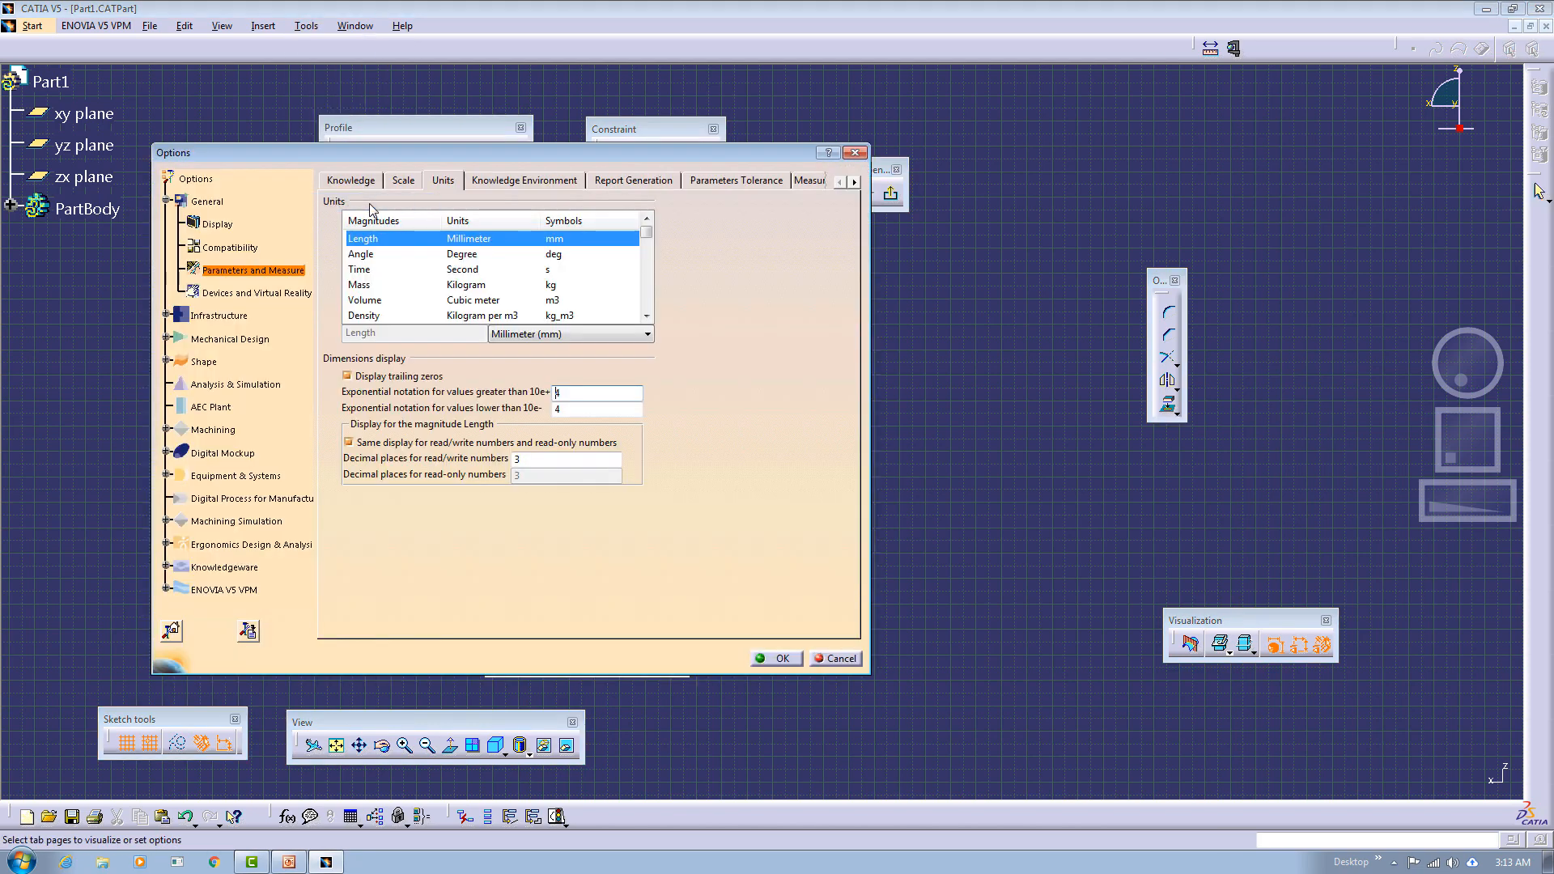
pyautogui.click(165, 316)
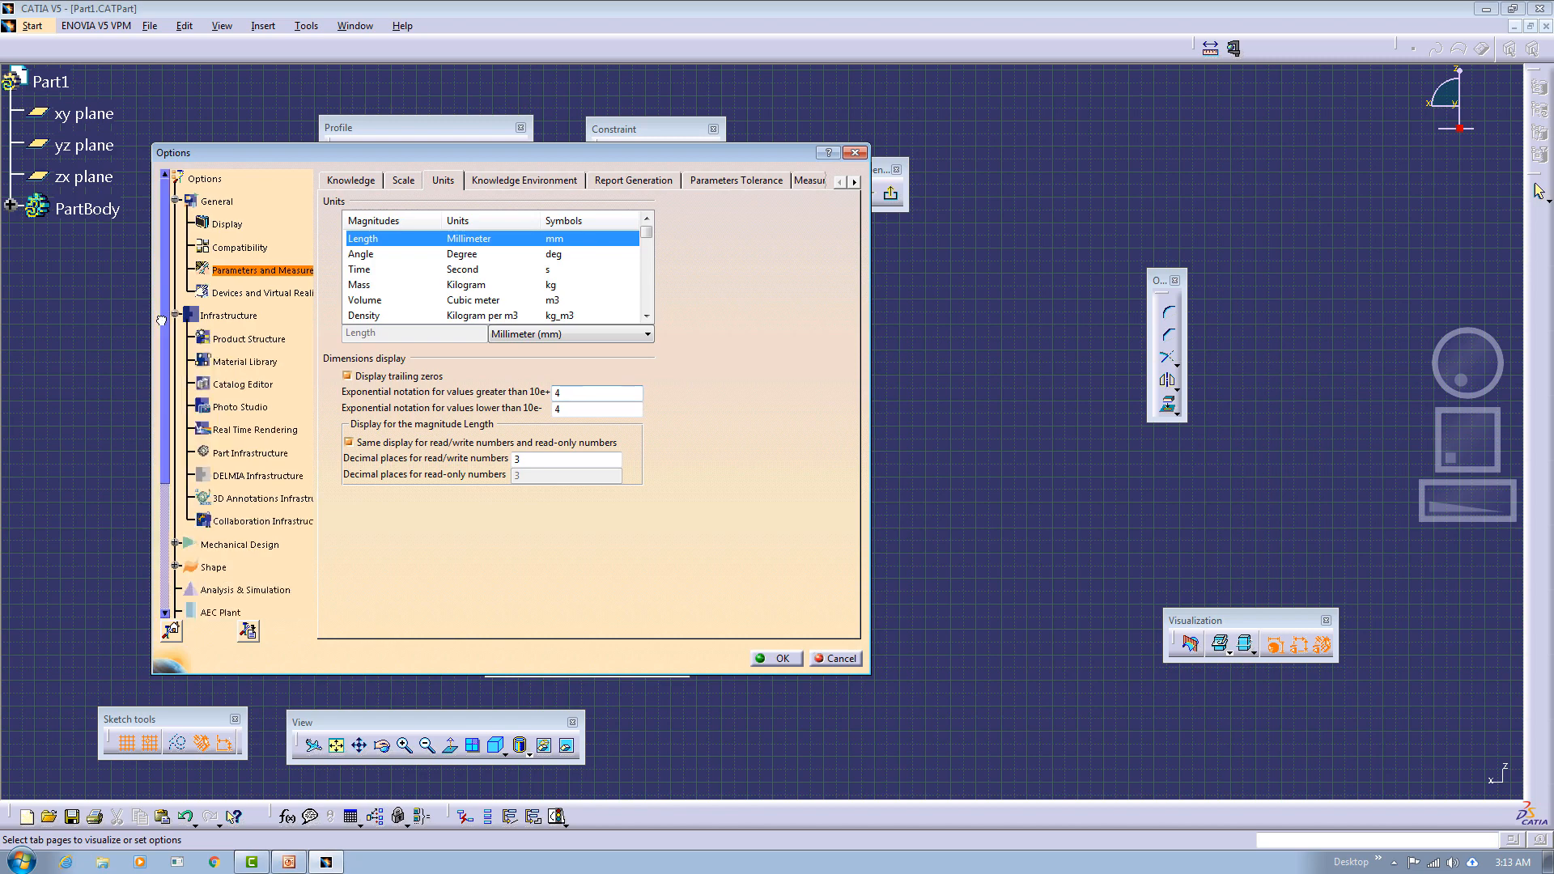
pyautogui.click(242, 453)
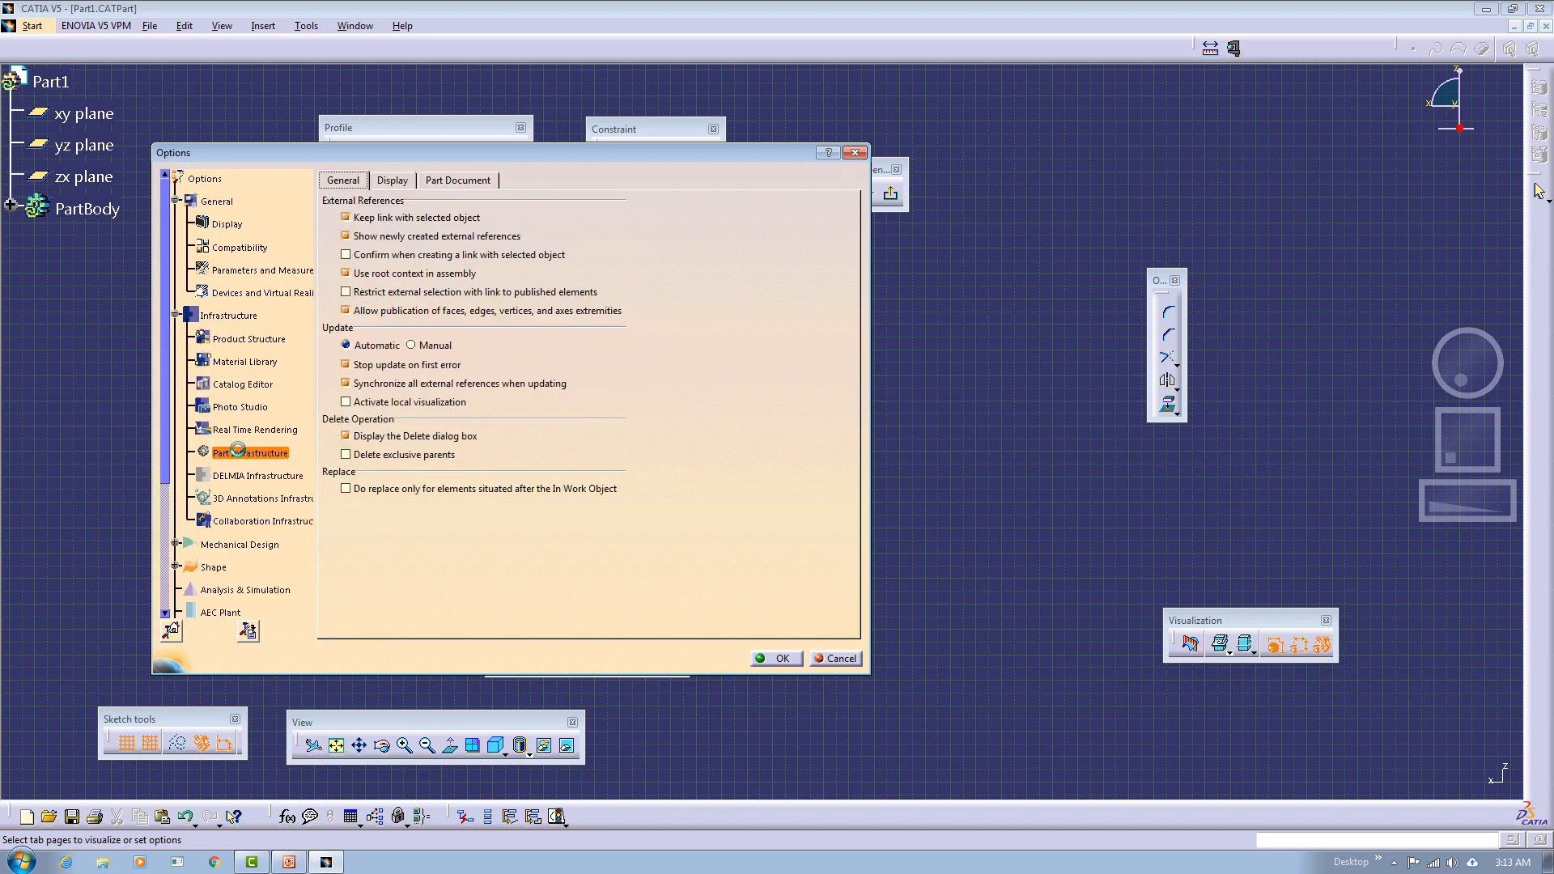
pyautogui.click(394, 180)
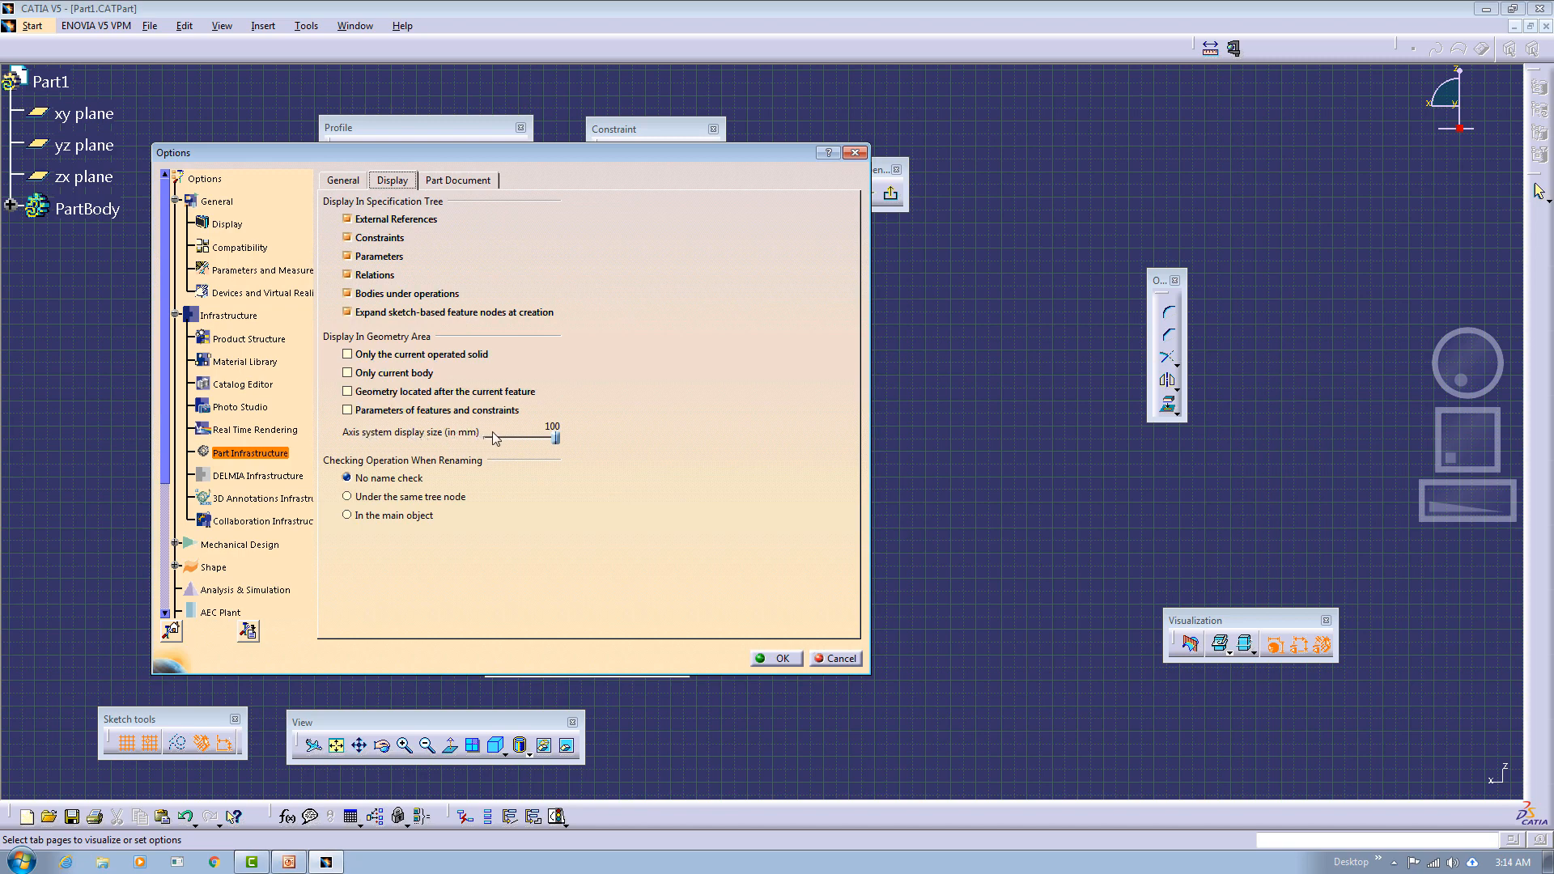
pyautogui.moveTo(556, 438)
pyautogui.mouseDown()
pyautogui.moveTo(512, 450)
pyautogui.moveTo(577, 453)
pyautogui.mouseUp()
pyautogui.click(782, 658)
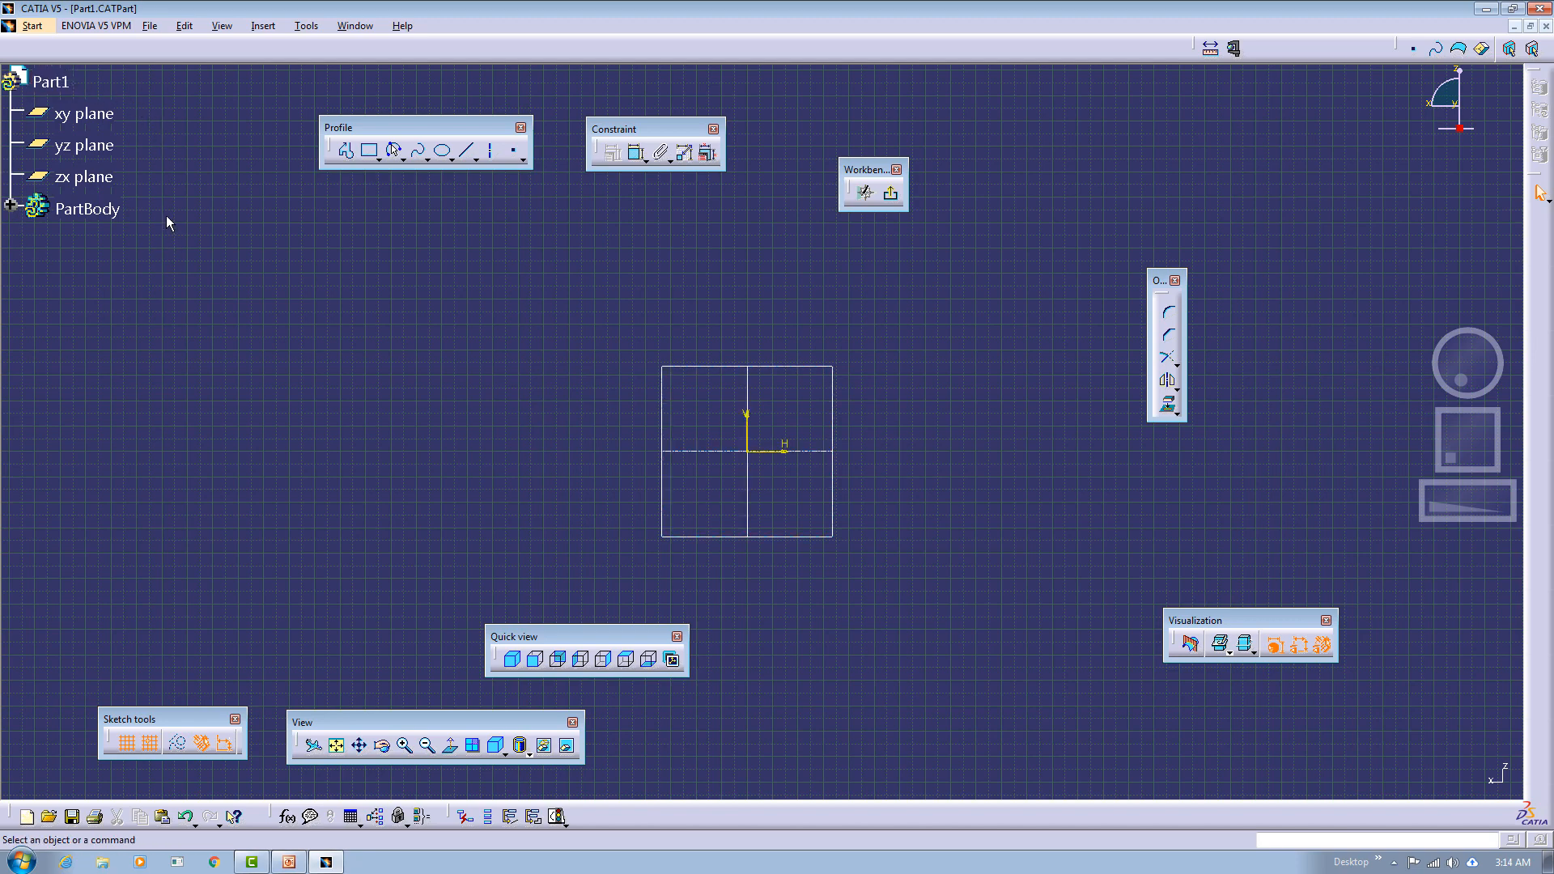
# Toggle the specification tree's visibility repeatedly, leaving it shown, and expand and collapse the PartBody node.
pyautogui.press('F3')
pyautogui.press('F3')
pyautogui.press('F3')
pyautogui.press('F3')
pyautogui.press('F3')
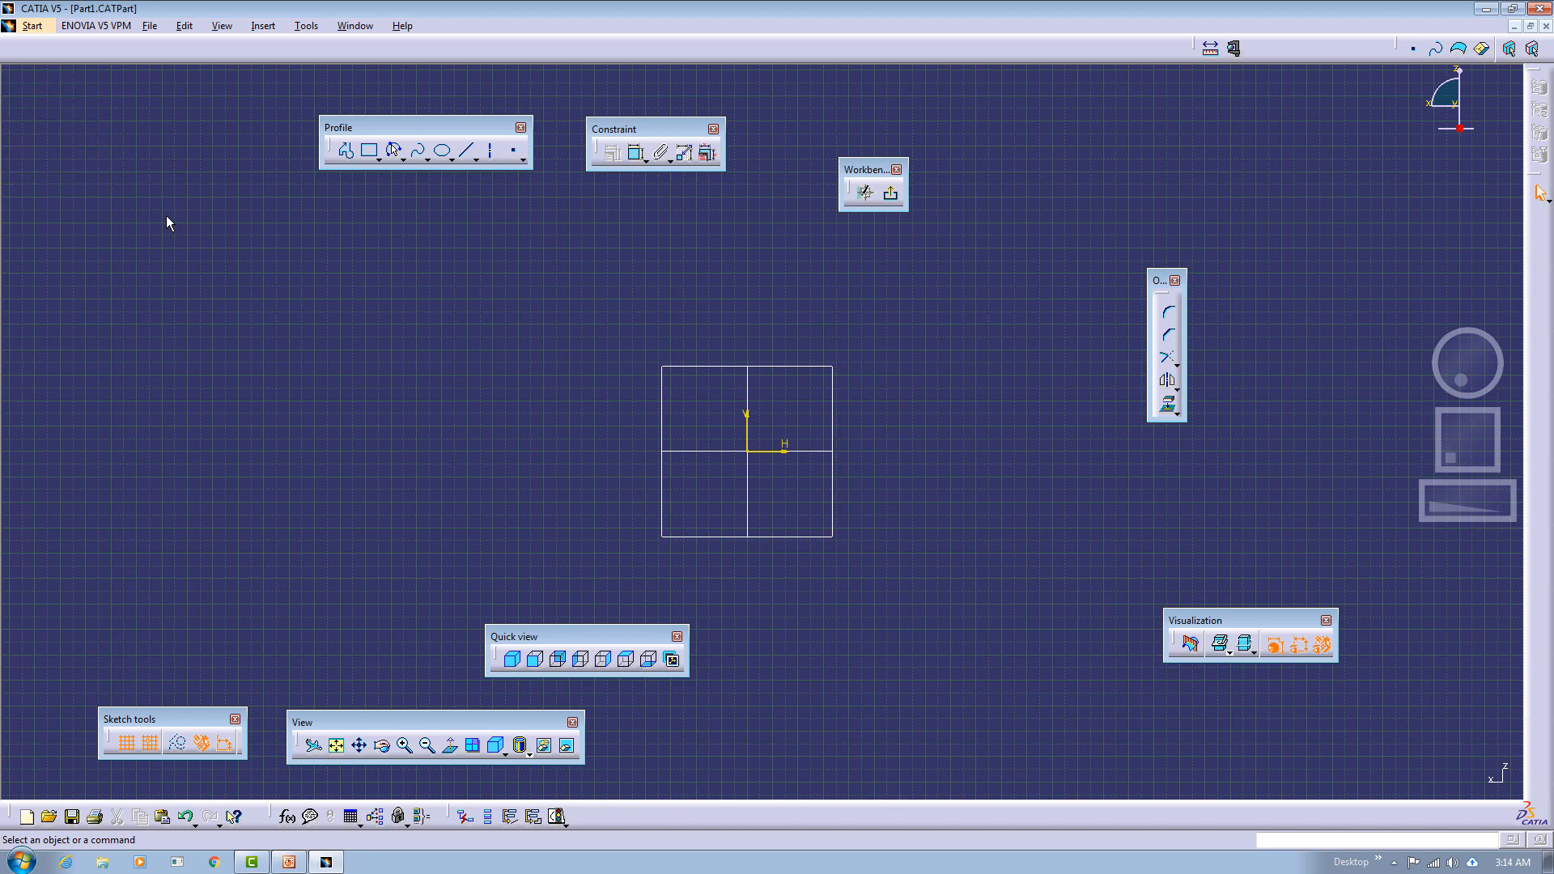
pyautogui.press('F3')
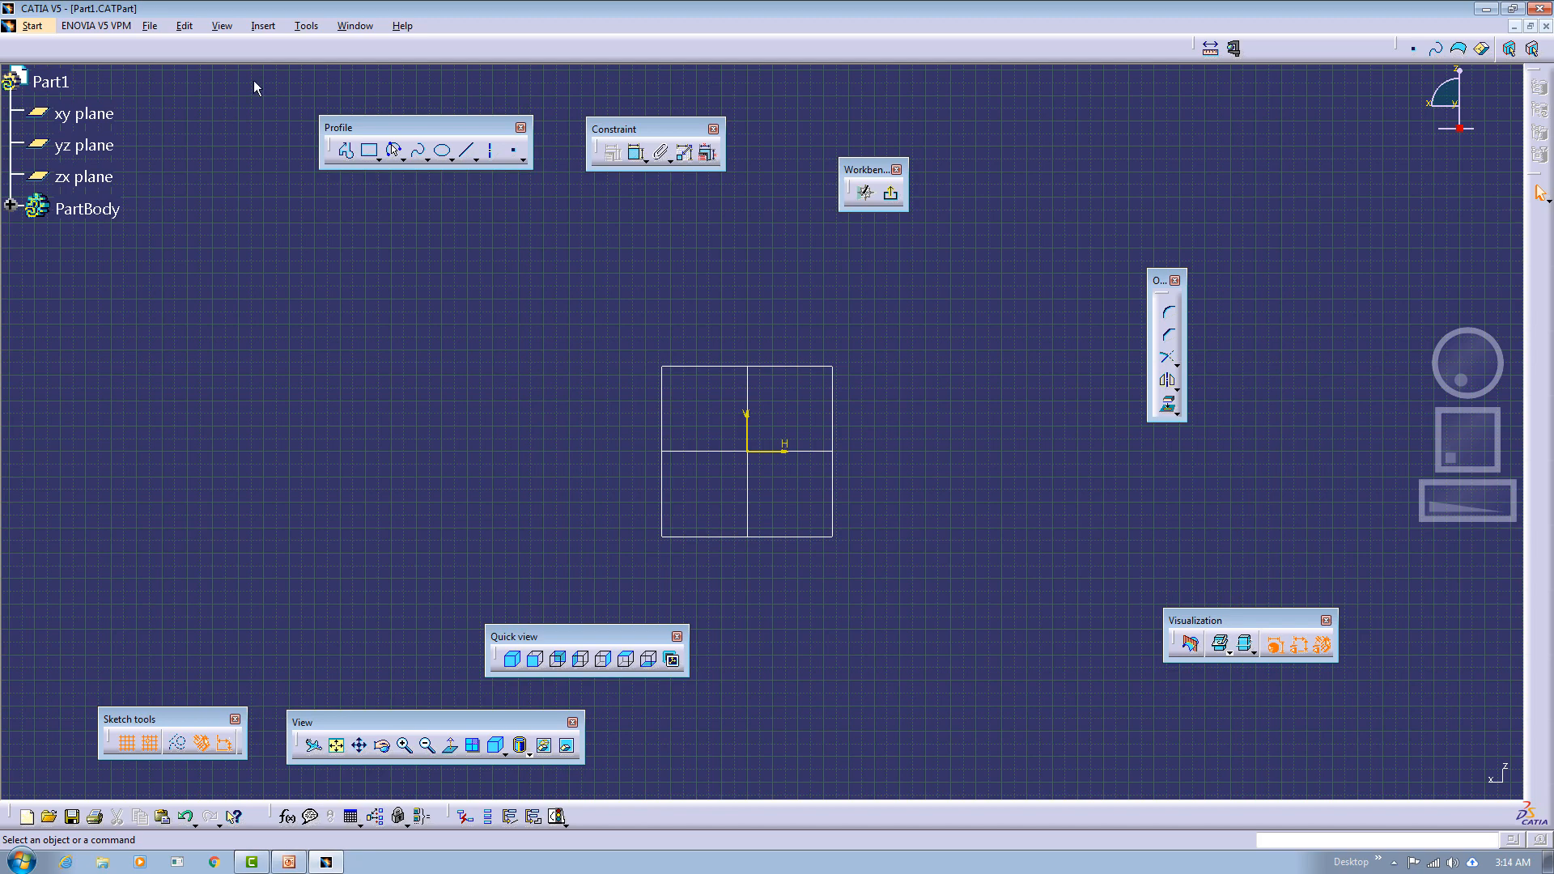
pyautogui.click(11, 205)
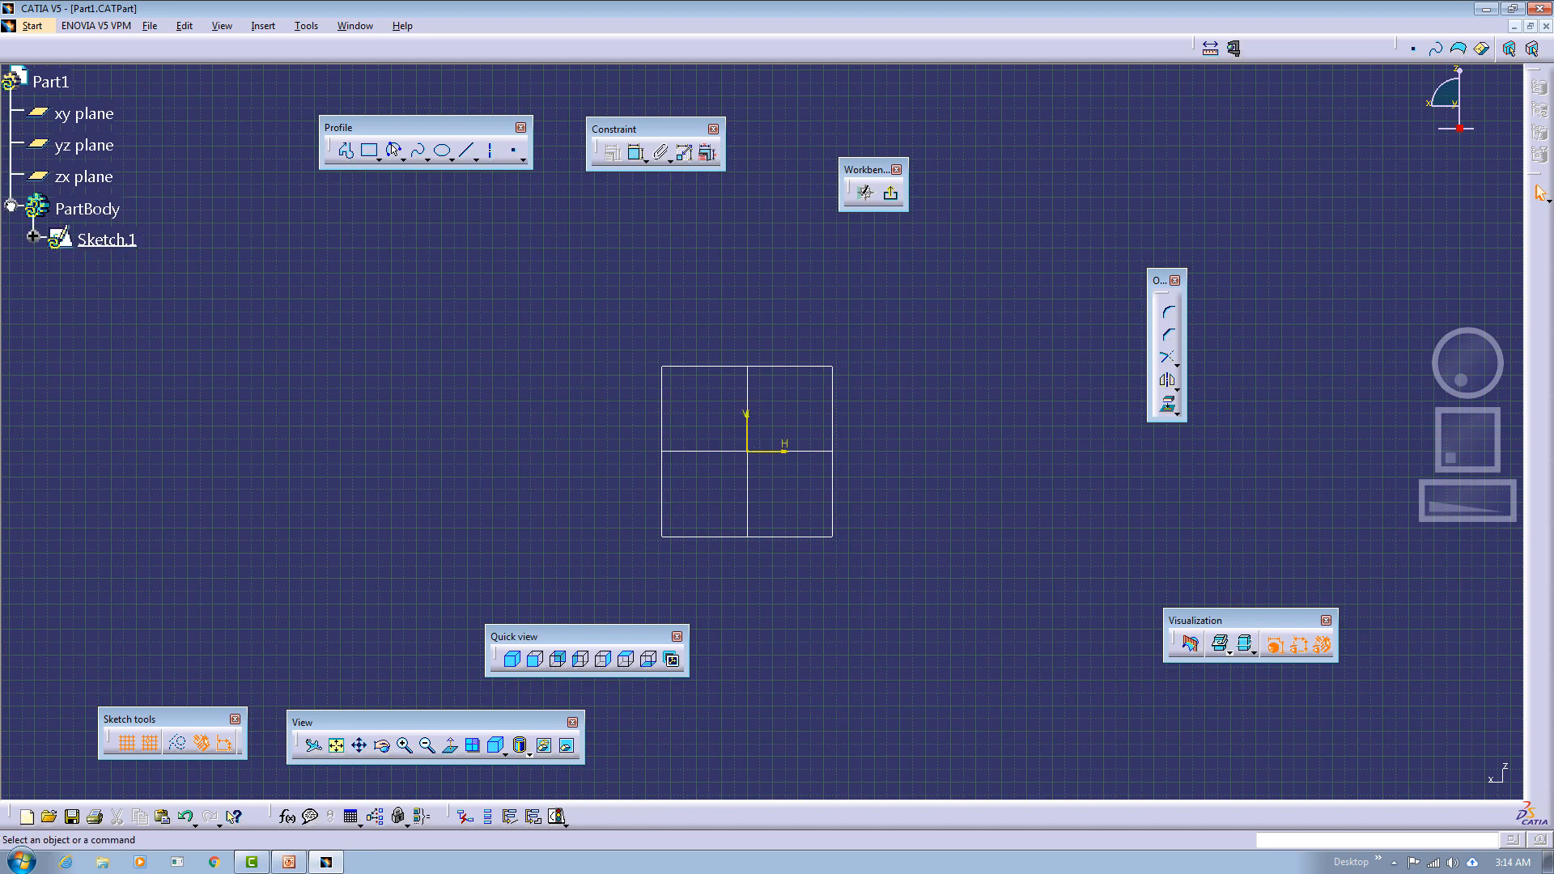
pyautogui.click(10, 205)
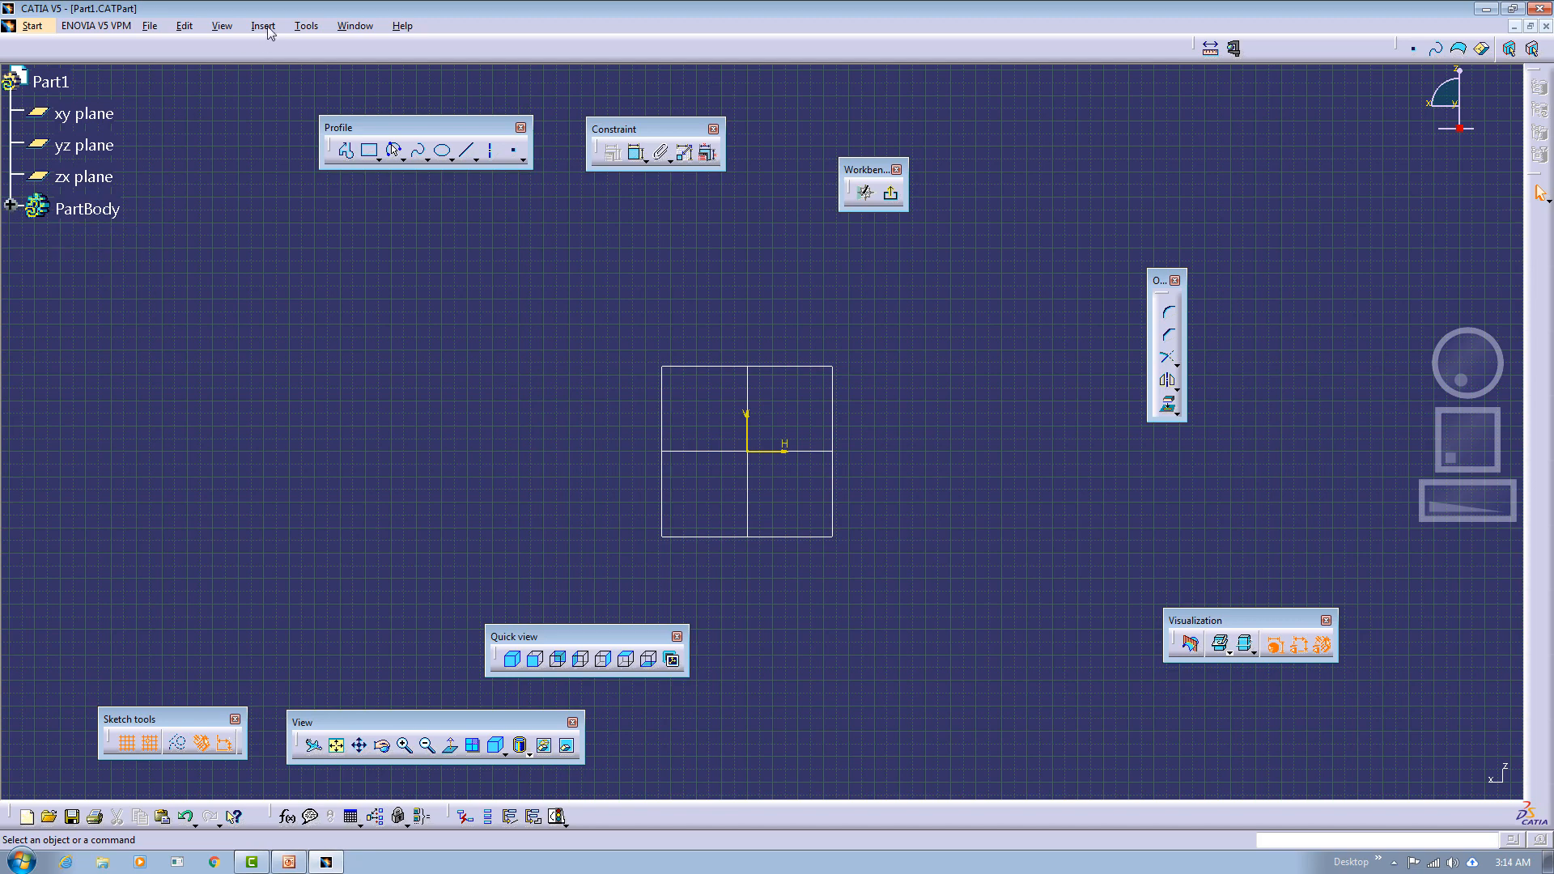
# Review the specification tree and geometry area settings in the Part Infrastructure display options, and accept them.
pyautogui.click(315, 31)
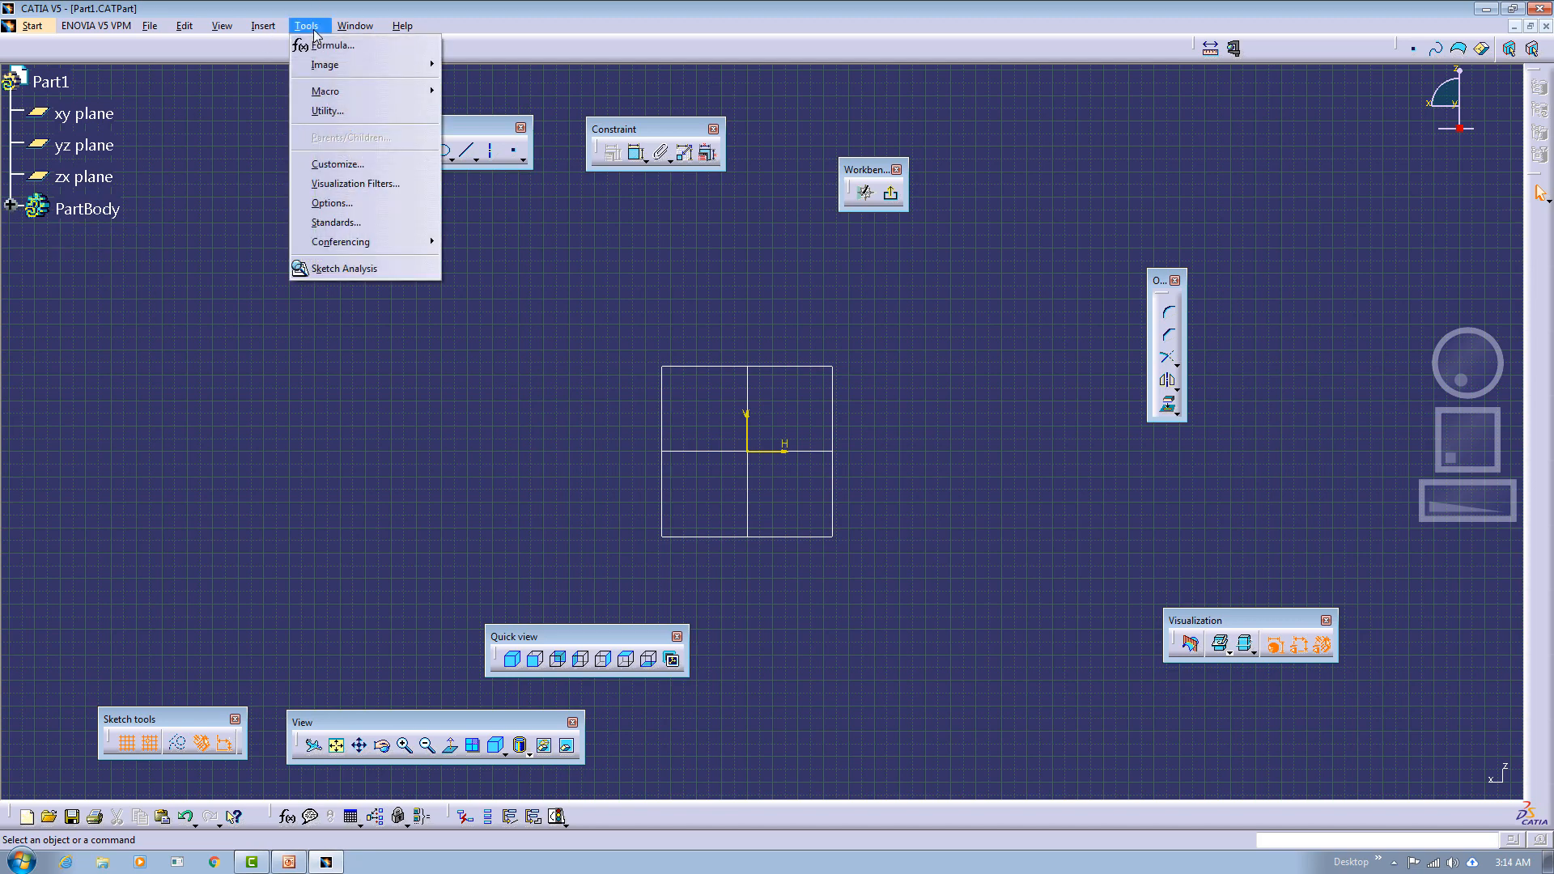
pyautogui.click(343, 204)
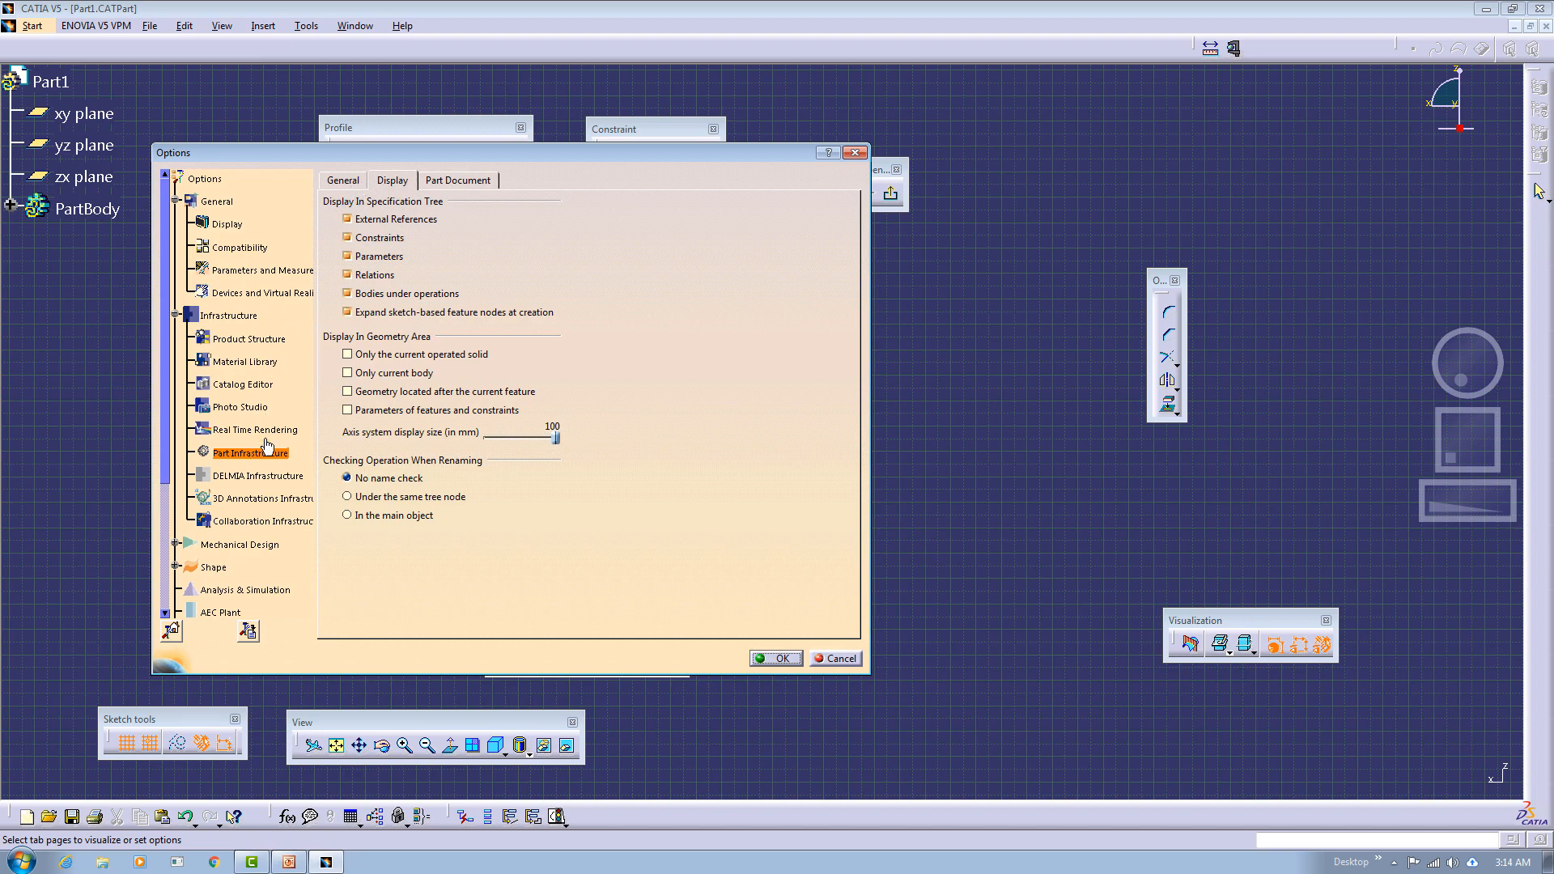
pyautogui.click(398, 185)
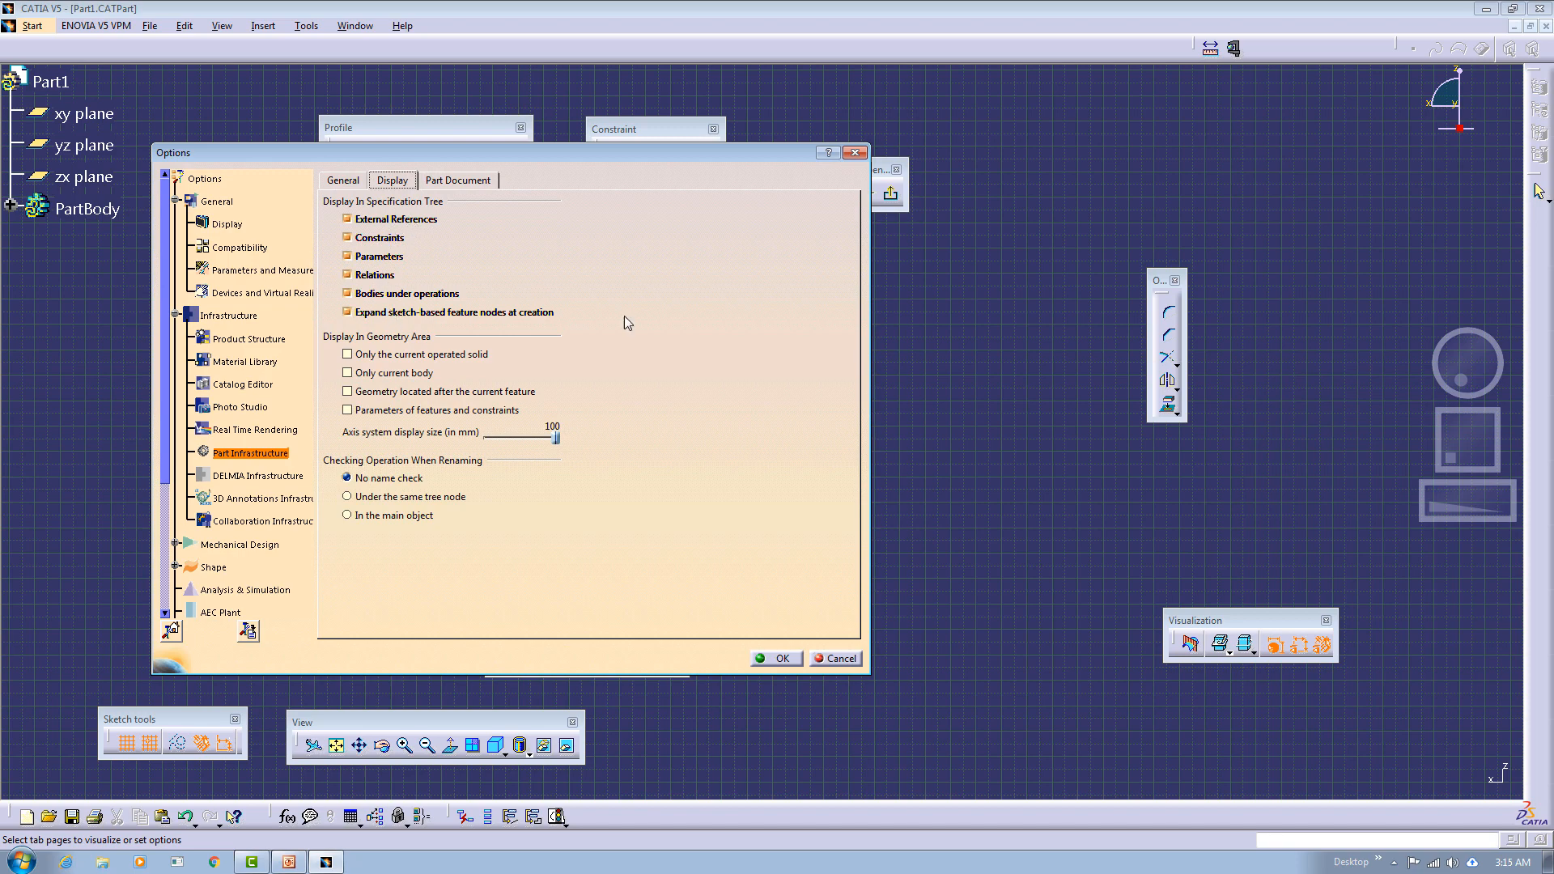
pyautogui.click(773, 658)
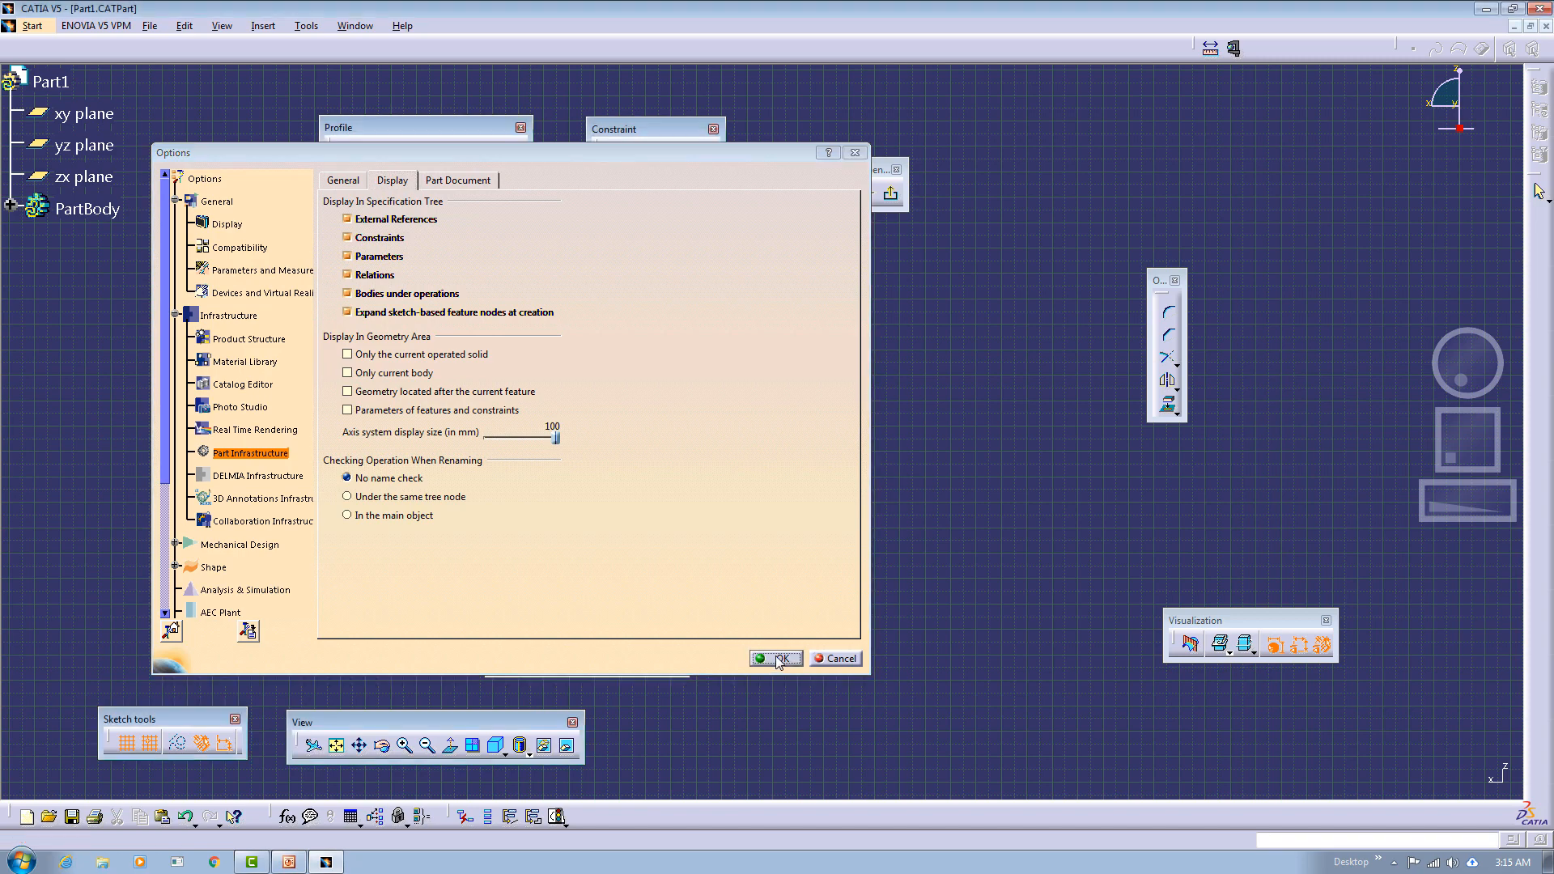